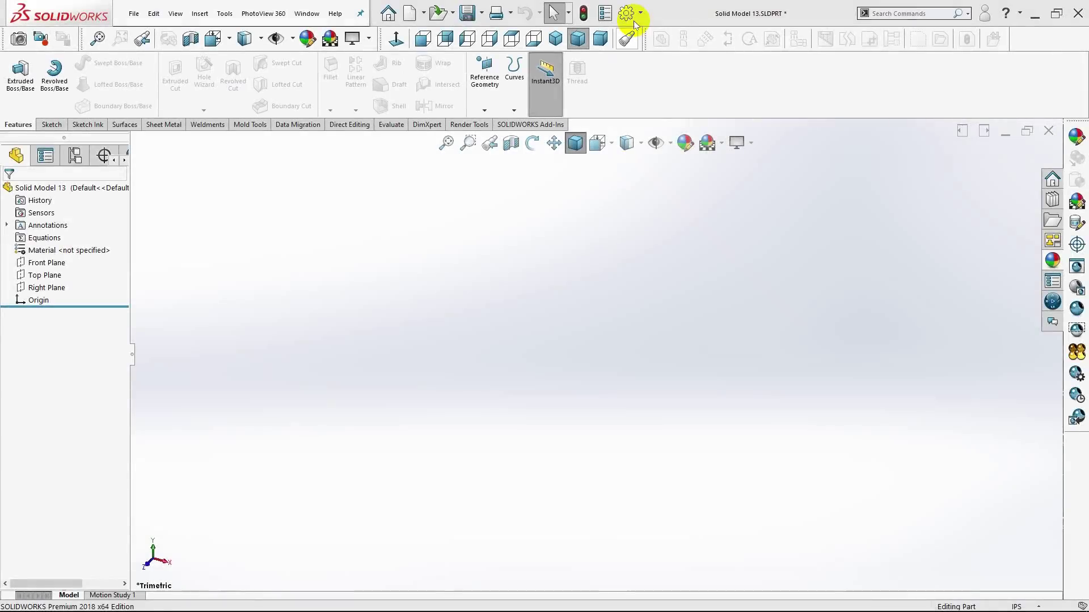
Check IPS units and raise the wireframe and high-quality HLR/HLV resolution to just below the red zone
left_click(642, 13)
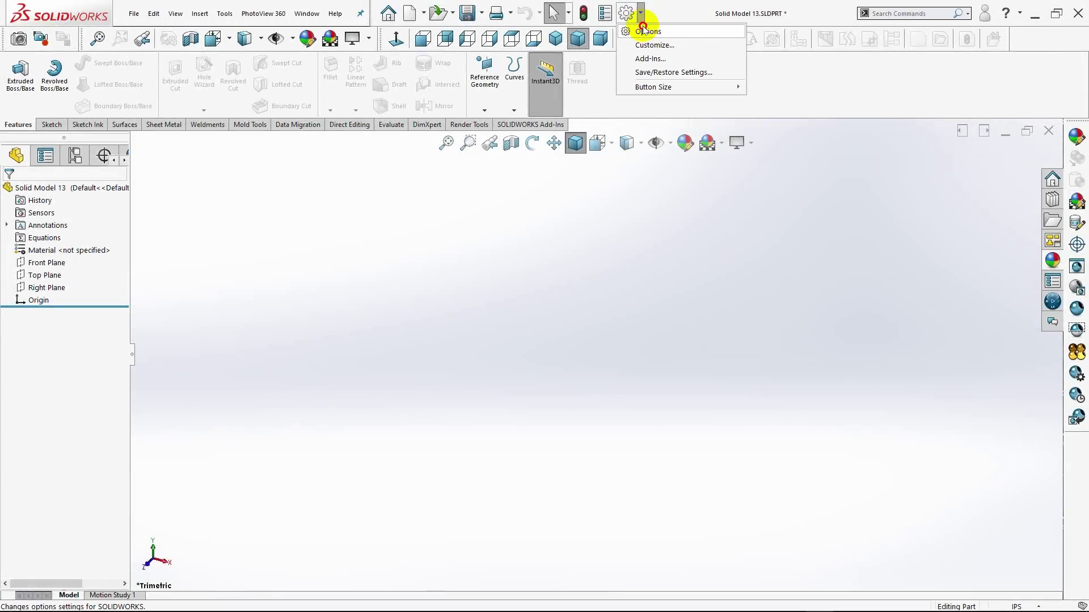
left_click(647, 31)
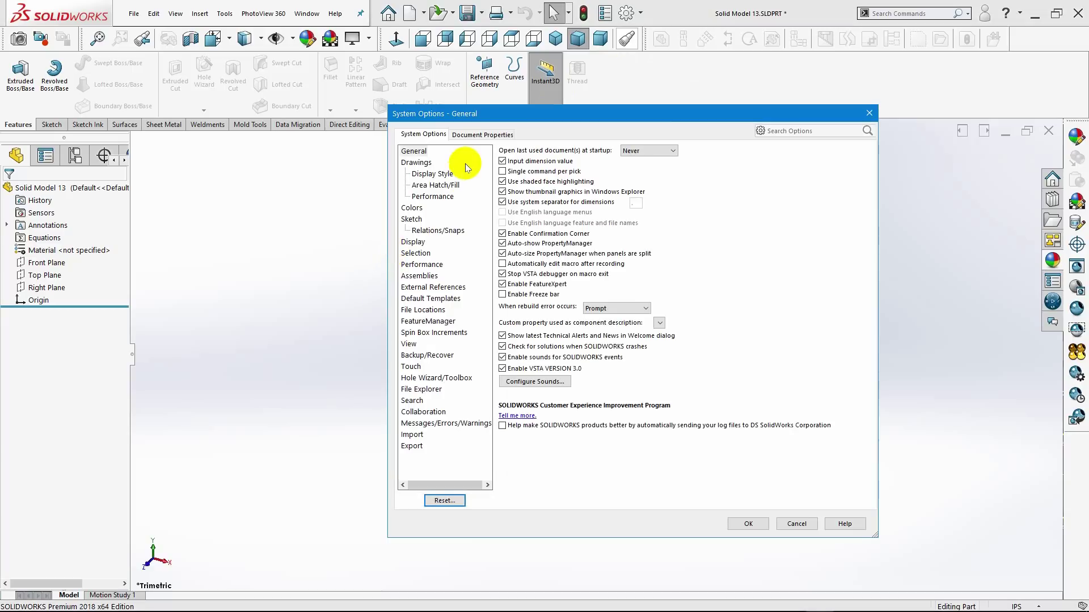
left_click(473, 133)
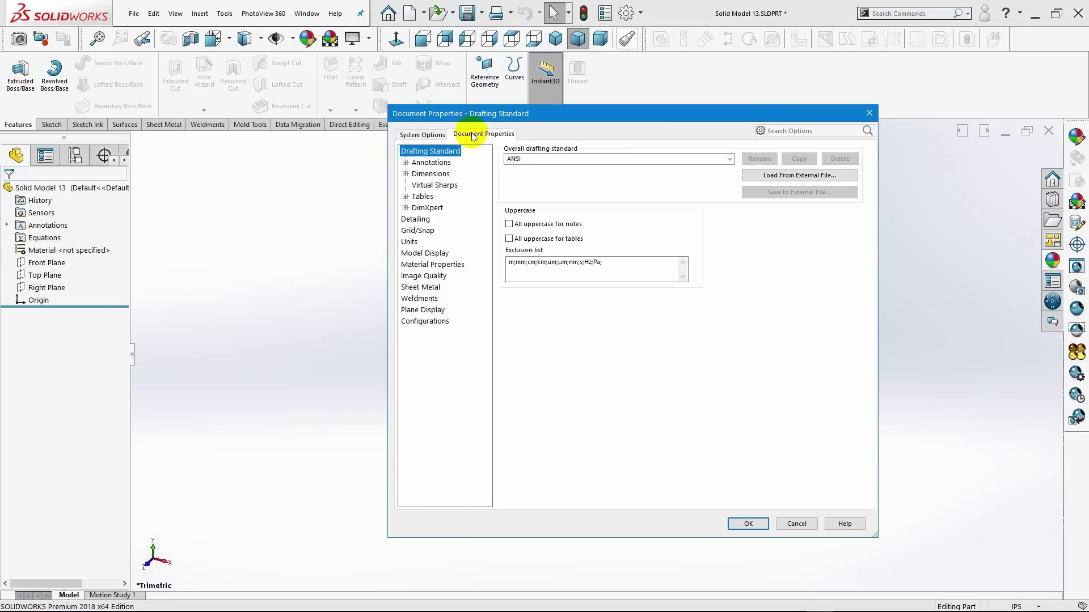
left_click(408, 242)
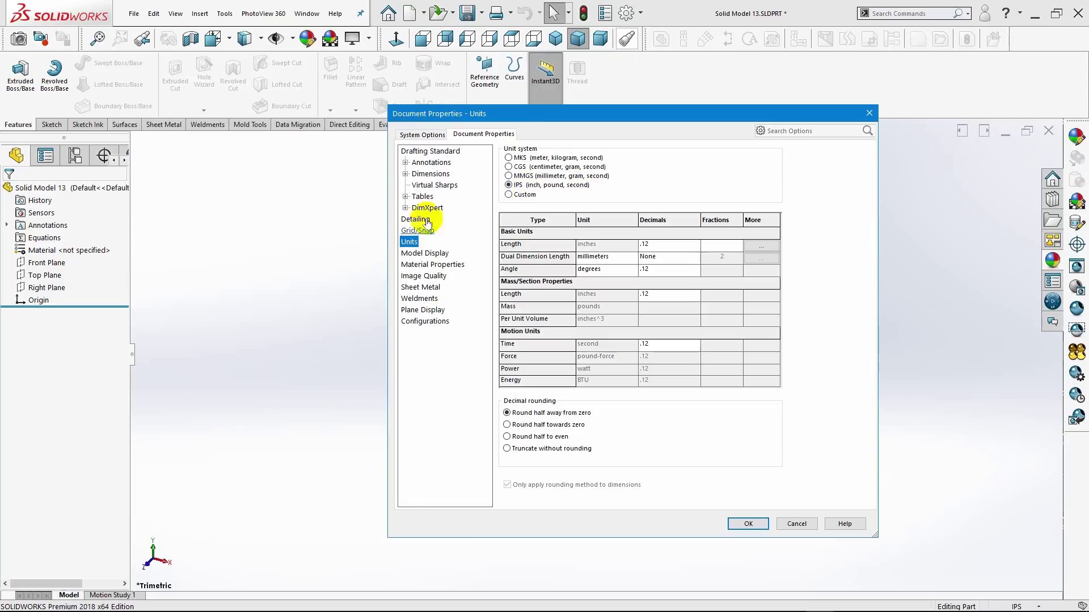
left_click(417, 277)
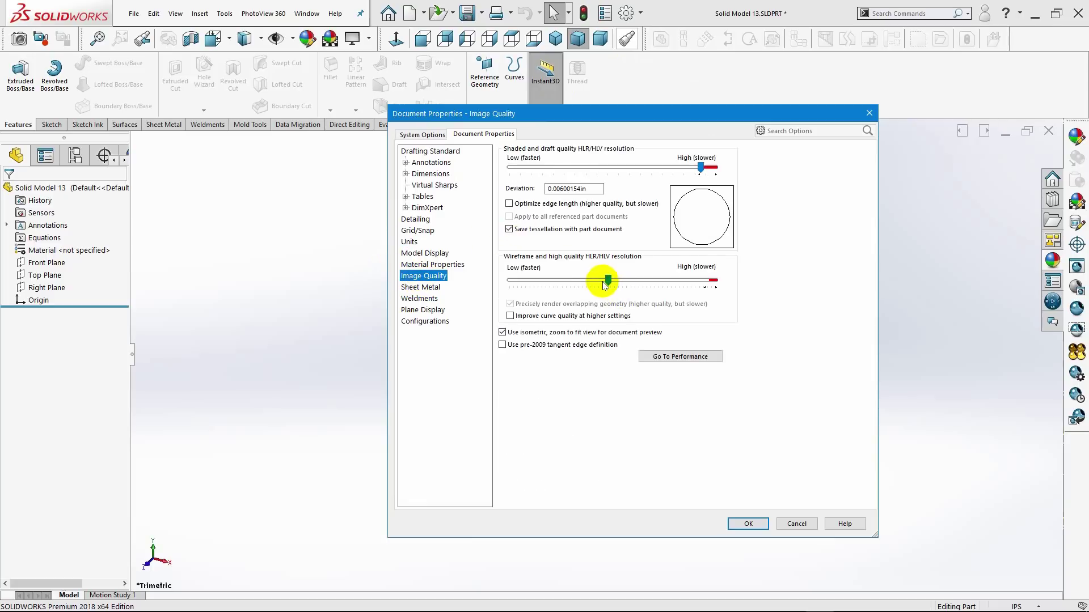
left_click_drag(604, 284, 710, 284)
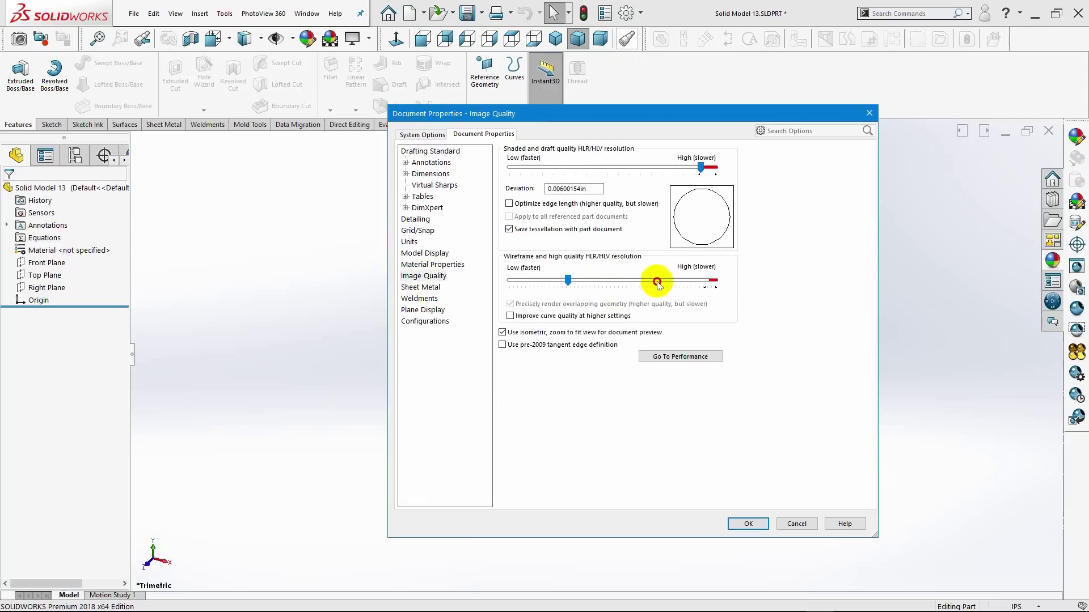
left_click(715, 283)
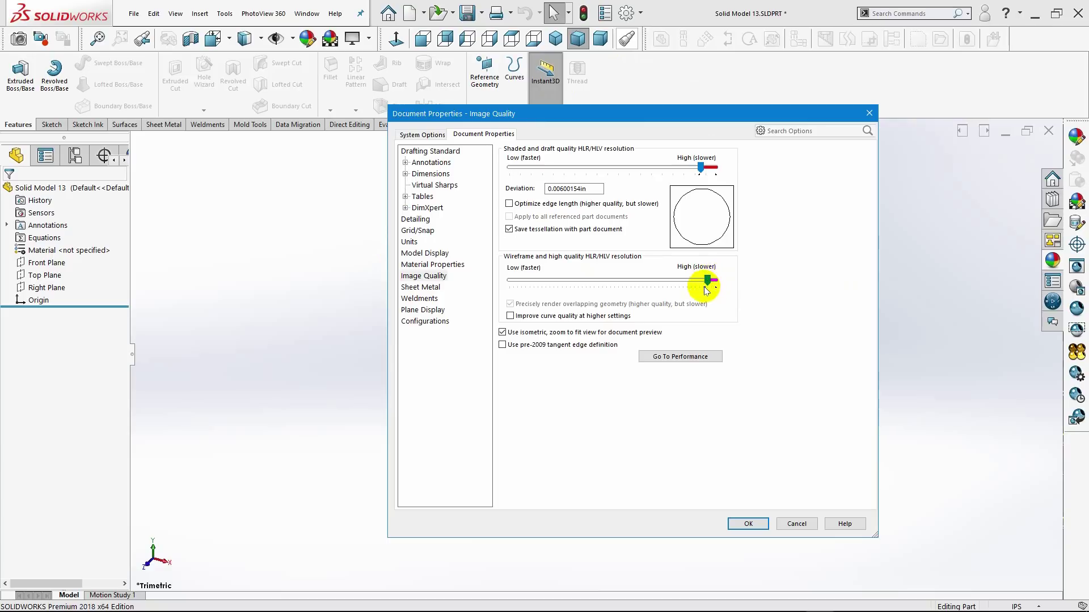
left_click(748, 523)
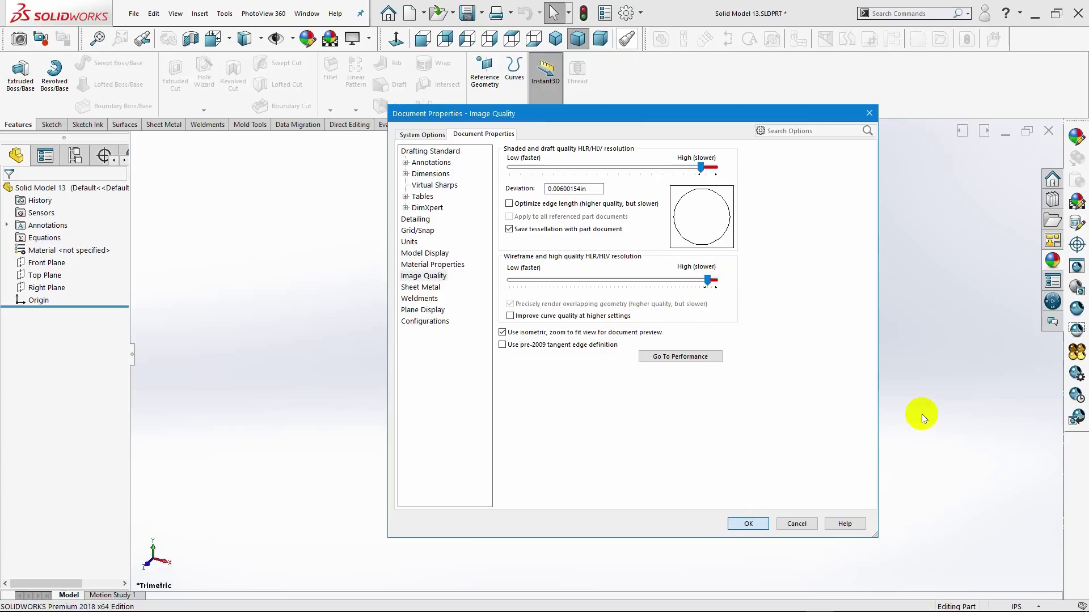
Apply the Metal > Chrome 'chromium plate' appearance to the part and select Front Plane
left_click(1053, 262)
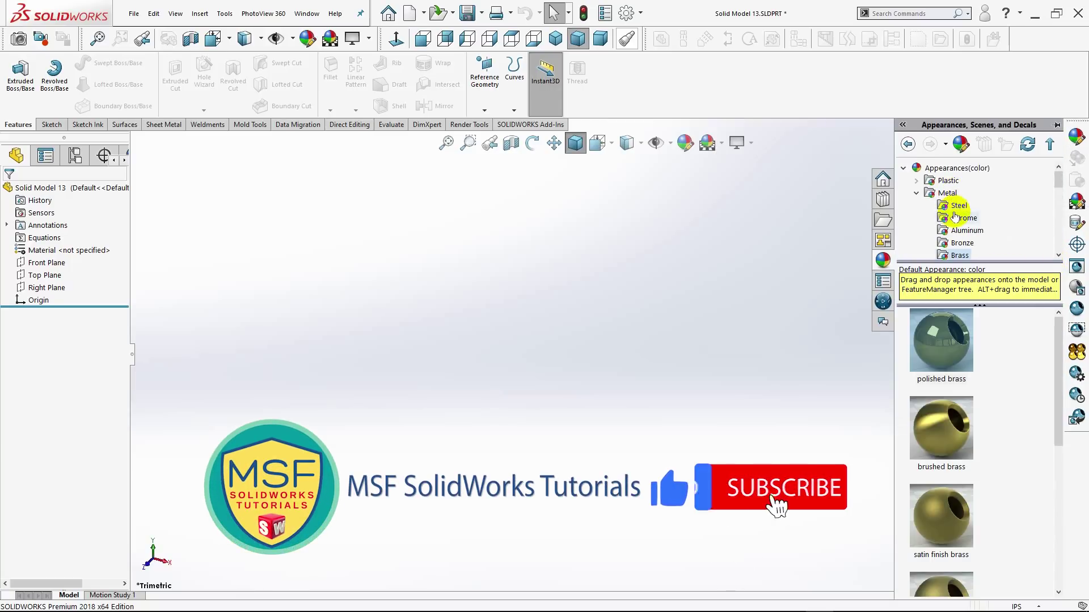
left_click(958, 218)
mouse_move(941, 341)
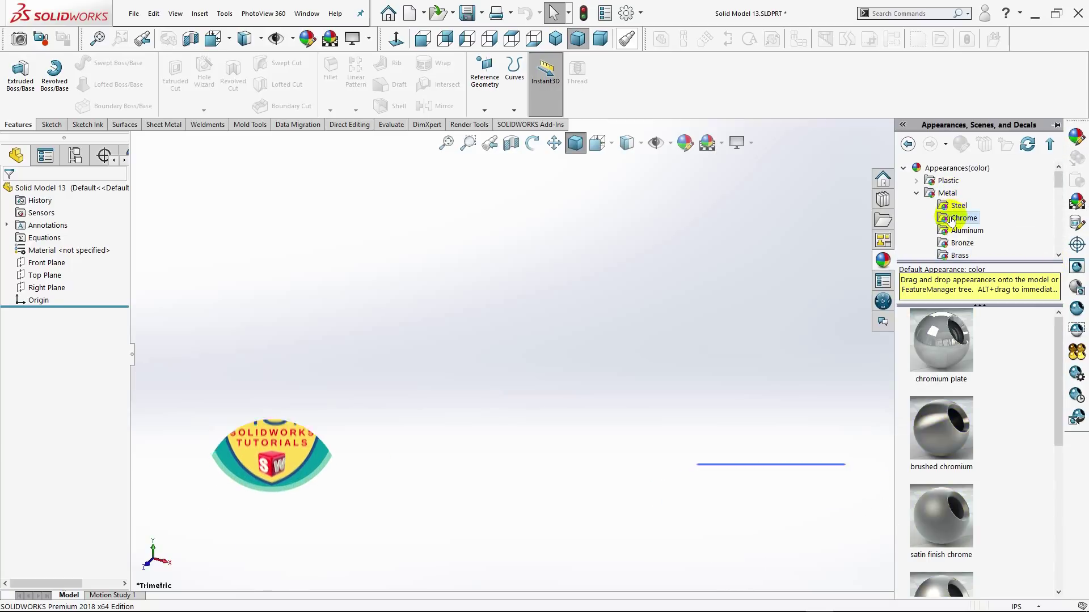
left_click(923, 348)
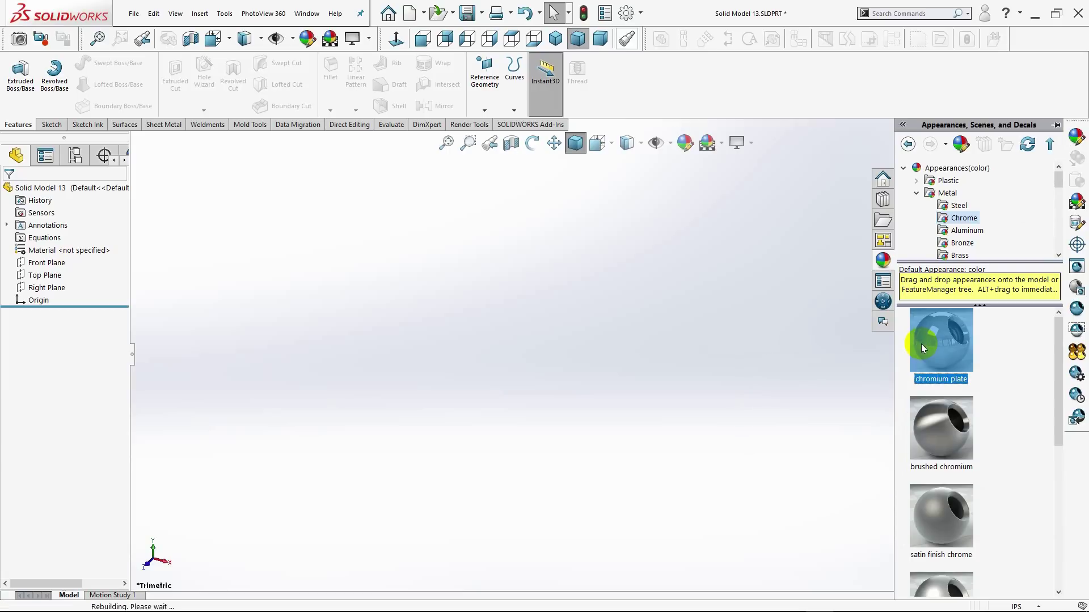
left_click_drag(922, 348, 750, 293)
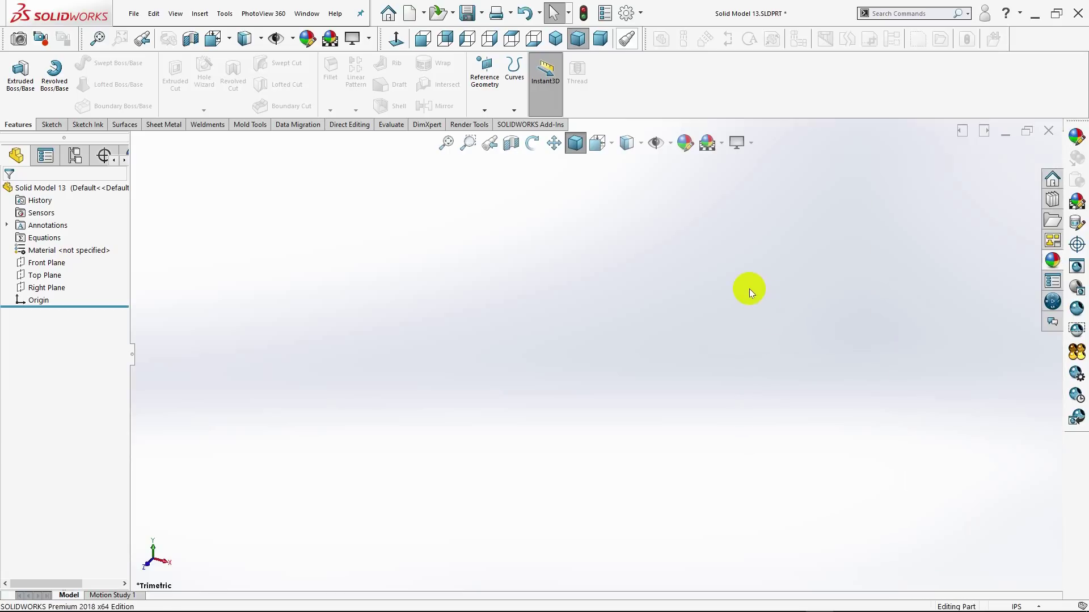
left_click(49, 262)
Start a Front Plane sketch and draw a horizontal centerline from the origin to the right
left_click(82, 250)
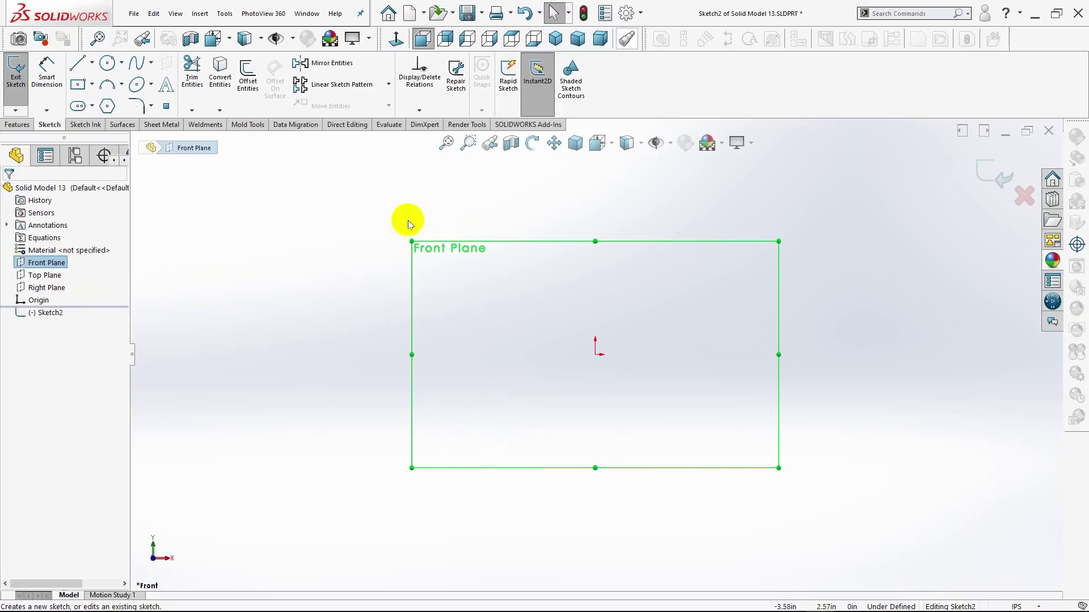
left_click(80, 67)
left_click(92, 64)
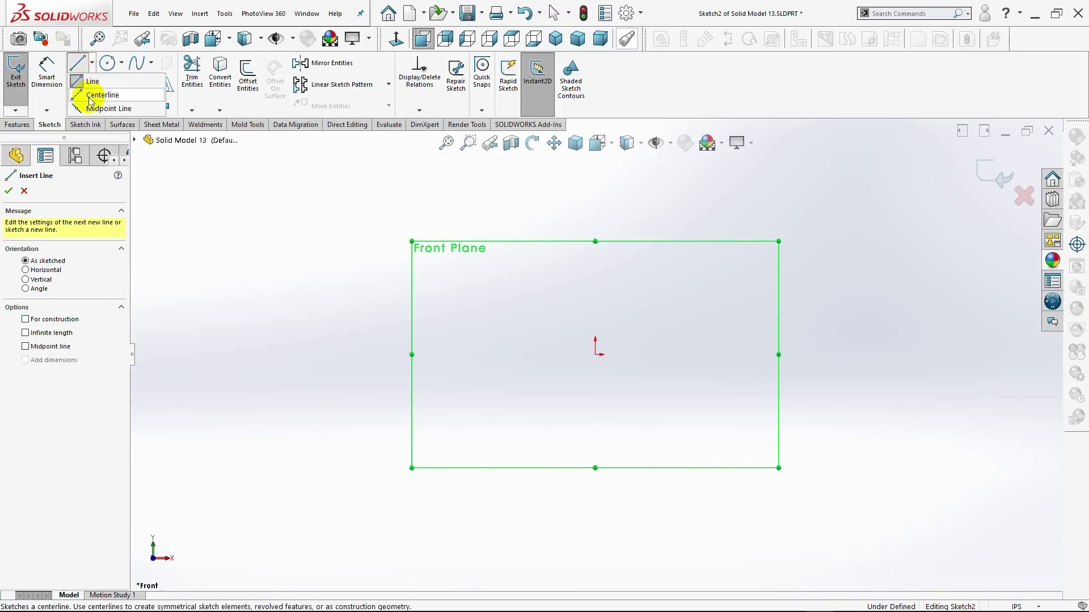
left_click(99, 95)
left_click(595, 354)
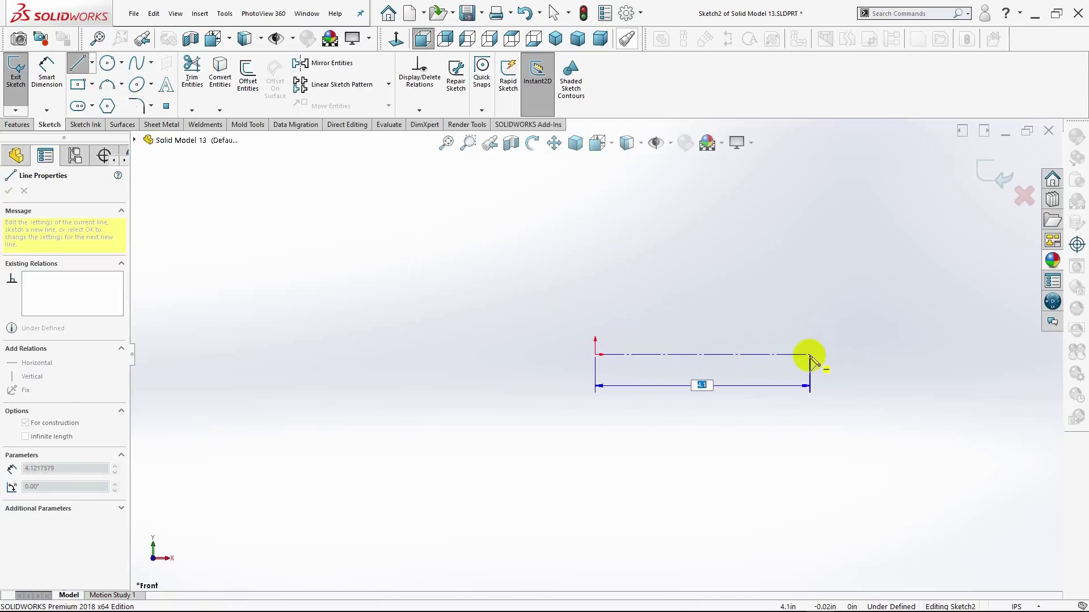
left_click(808, 355)
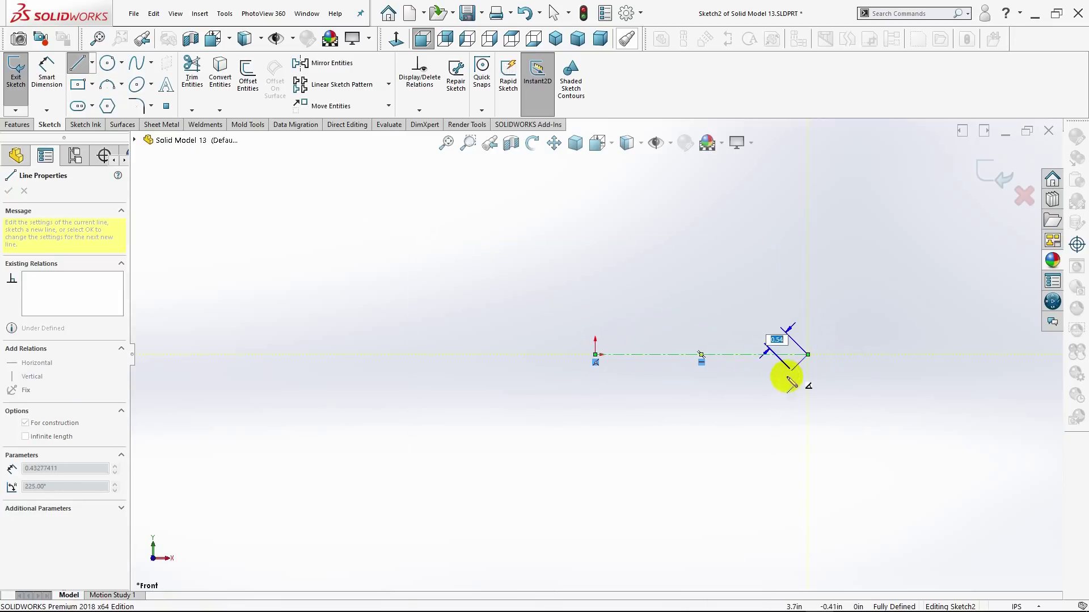
key("Escape")
key("Escape")
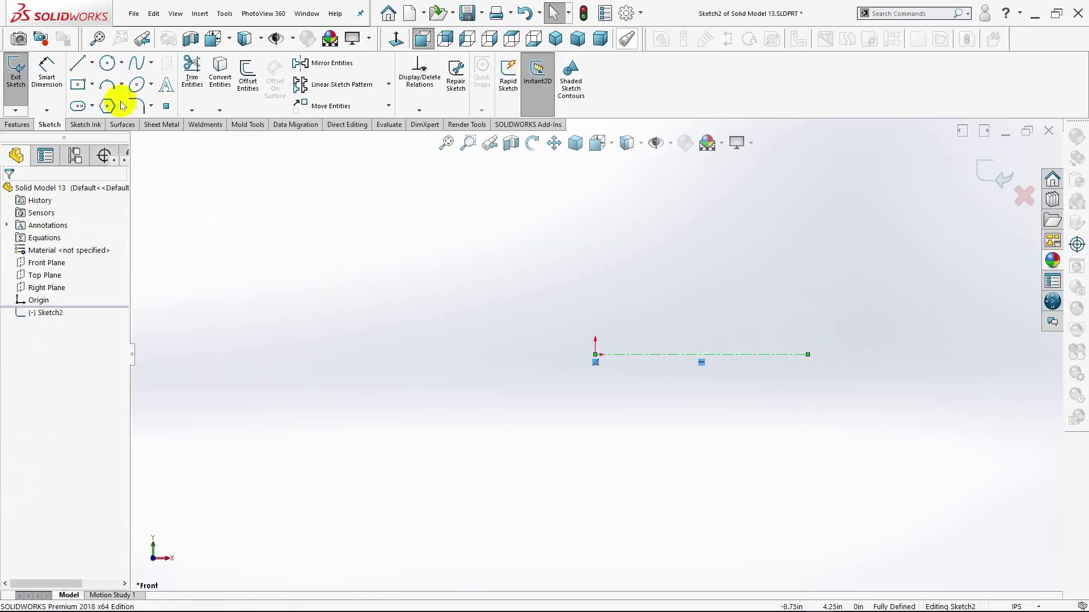
Draw a vertical centerline upward from the origin
left_click(92, 67)
left_click(107, 101)
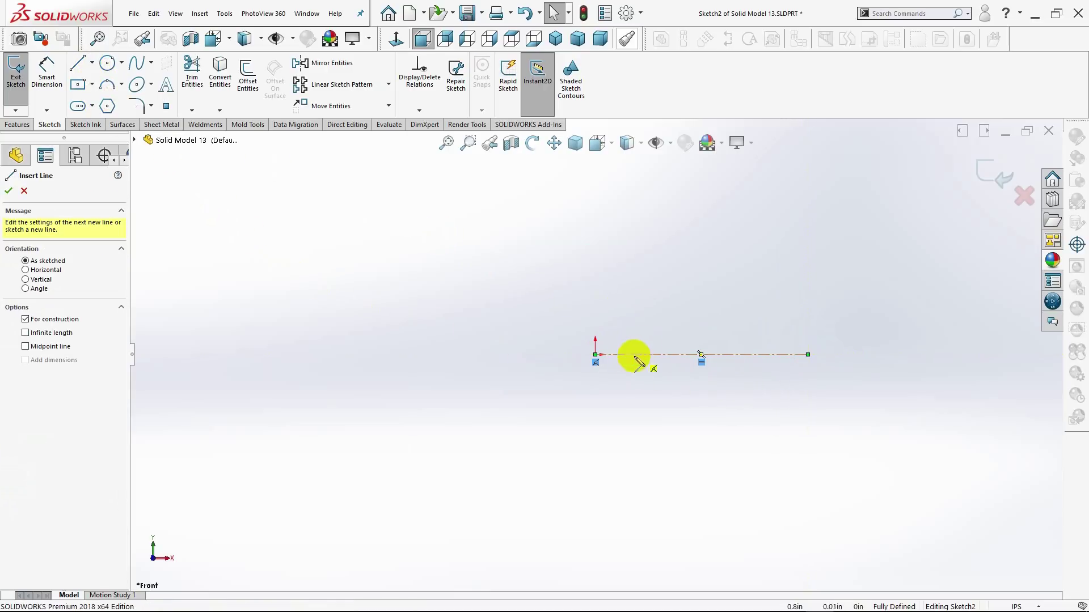
left_click(595, 356)
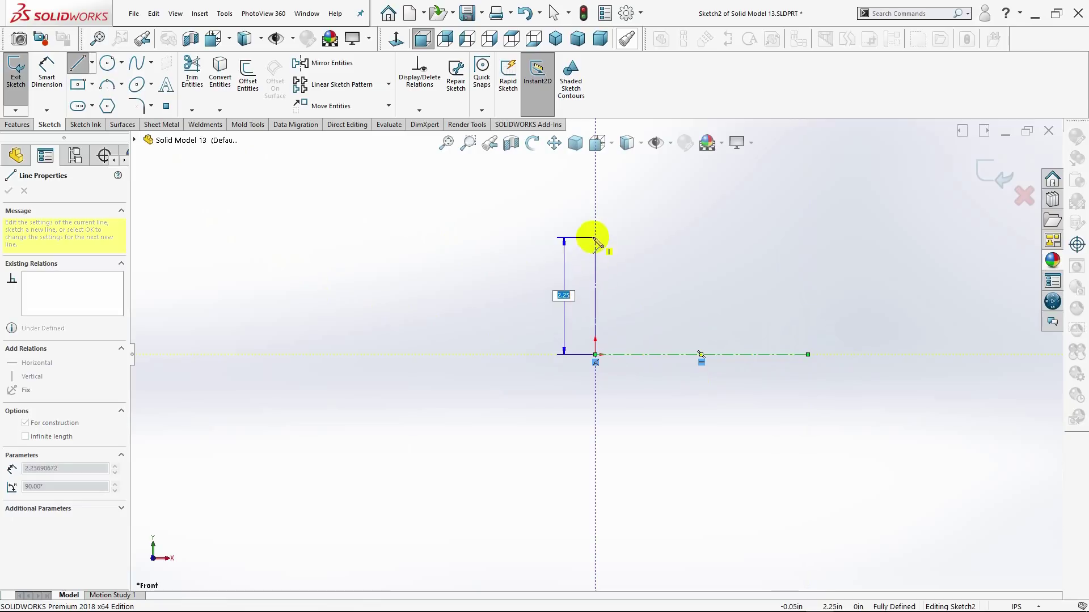
left_click(595, 233)
key("Escape")
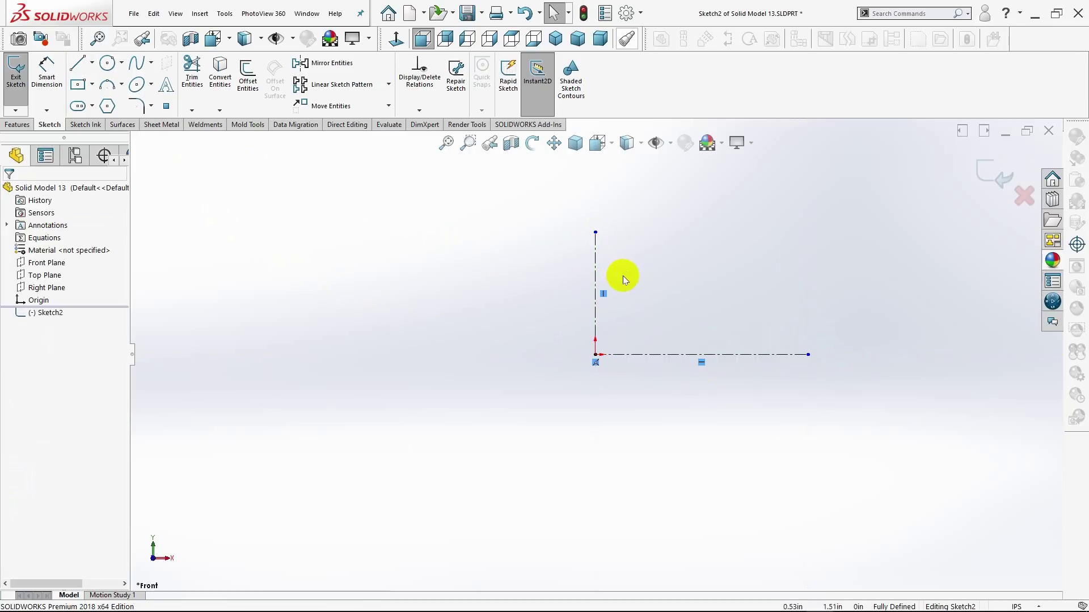
Draw a horizontal centerline leftward from the origin
left_click(92, 63)
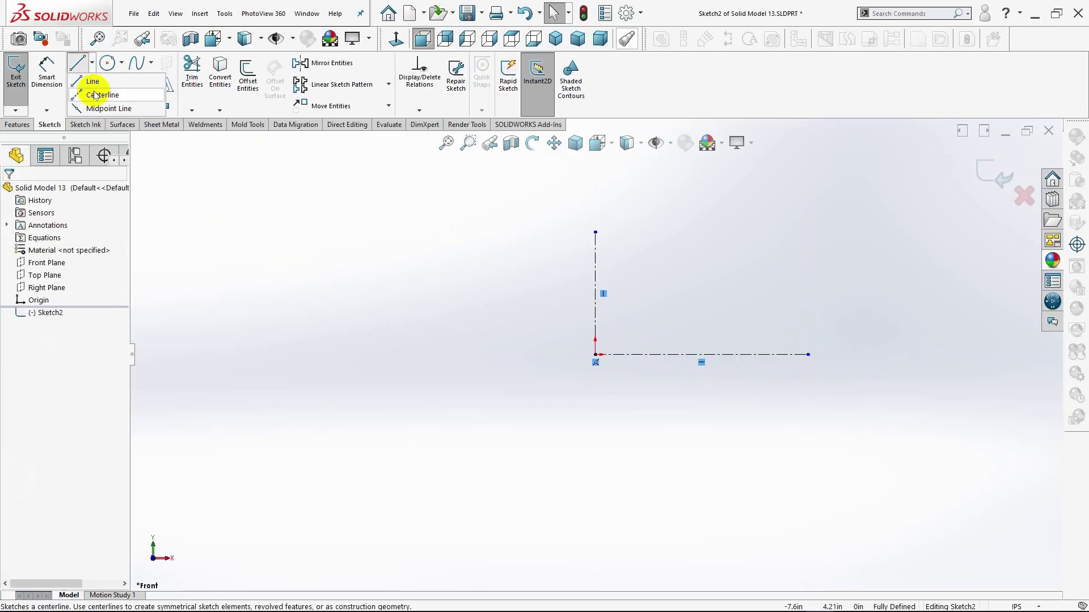
left_click(97, 92)
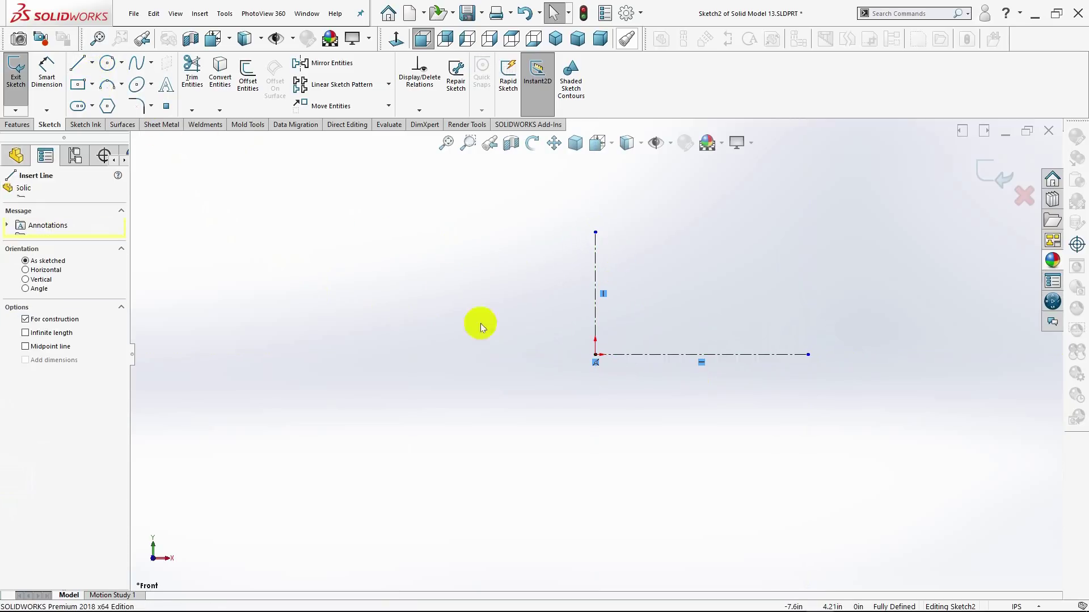
left_click(595, 355)
key("Escape")
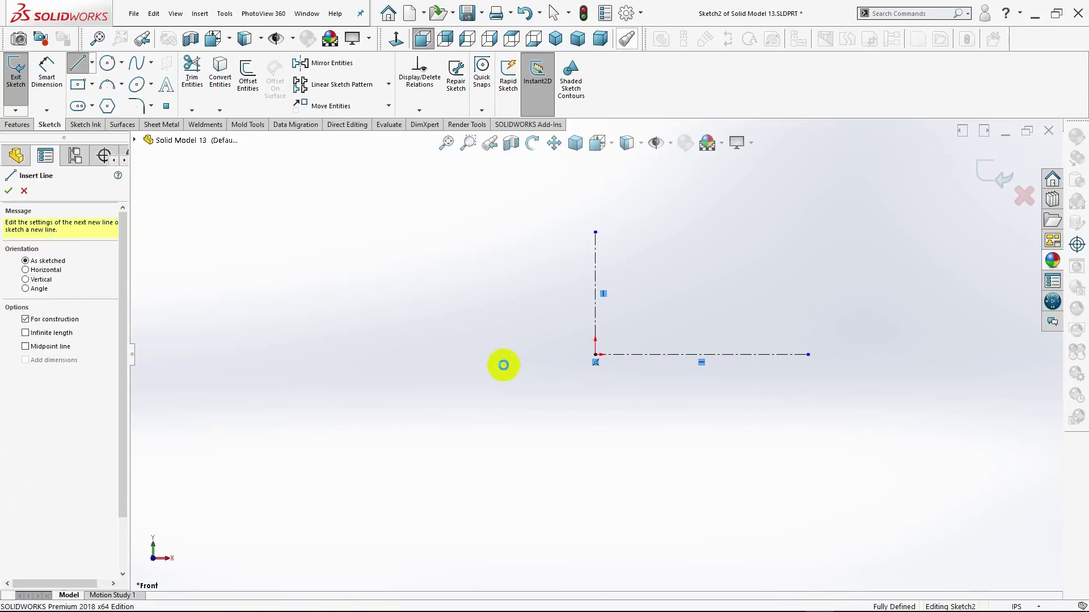
key("Escape")
left_click(92, 64)
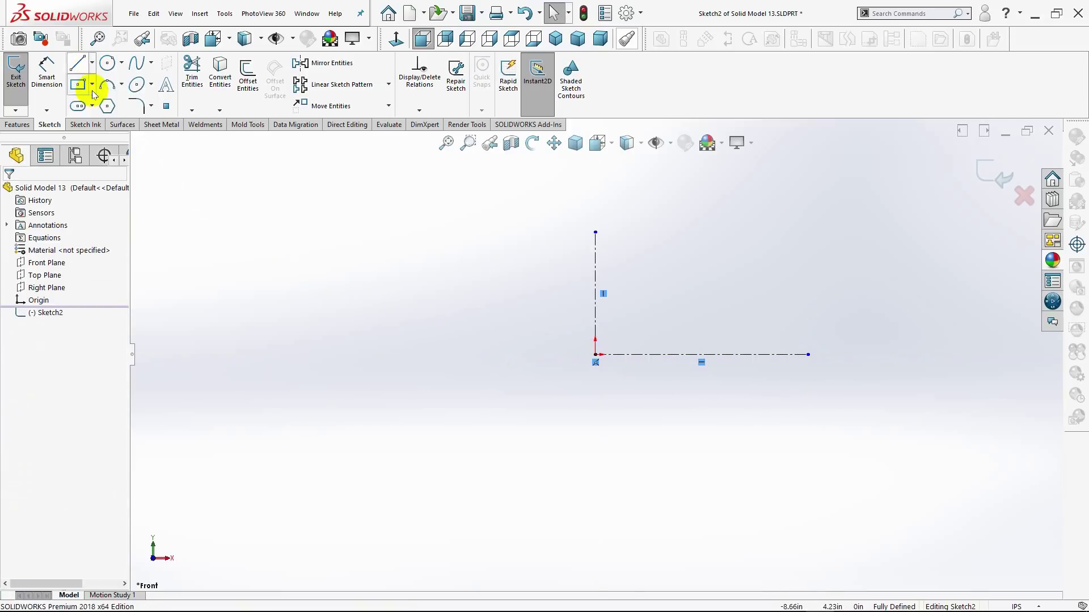
left_click(96, 93)
left_click_drag(597, 356, 411, 357)
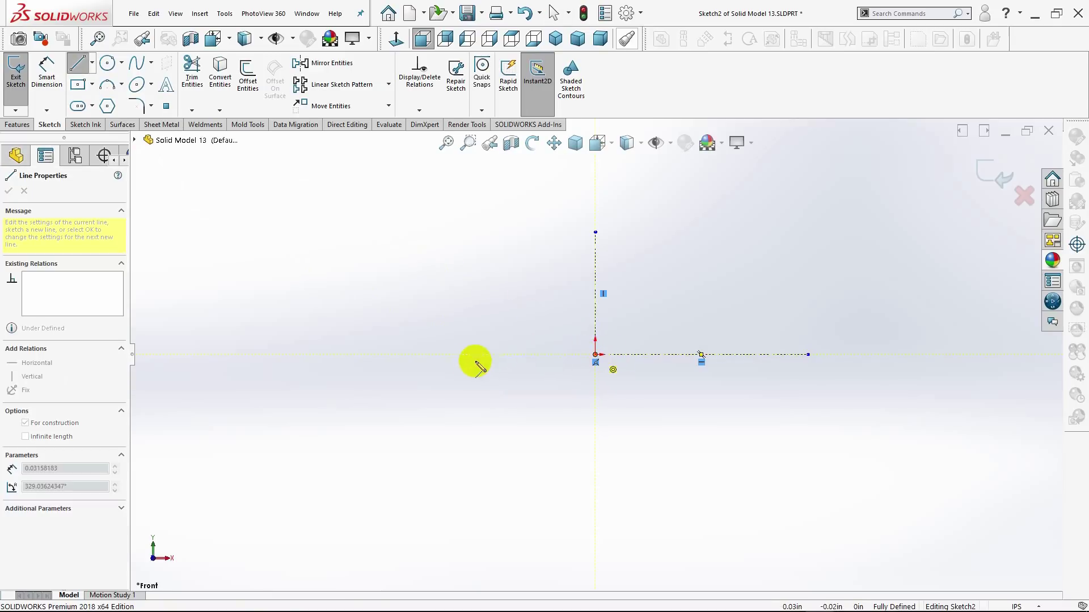
key("Escape")
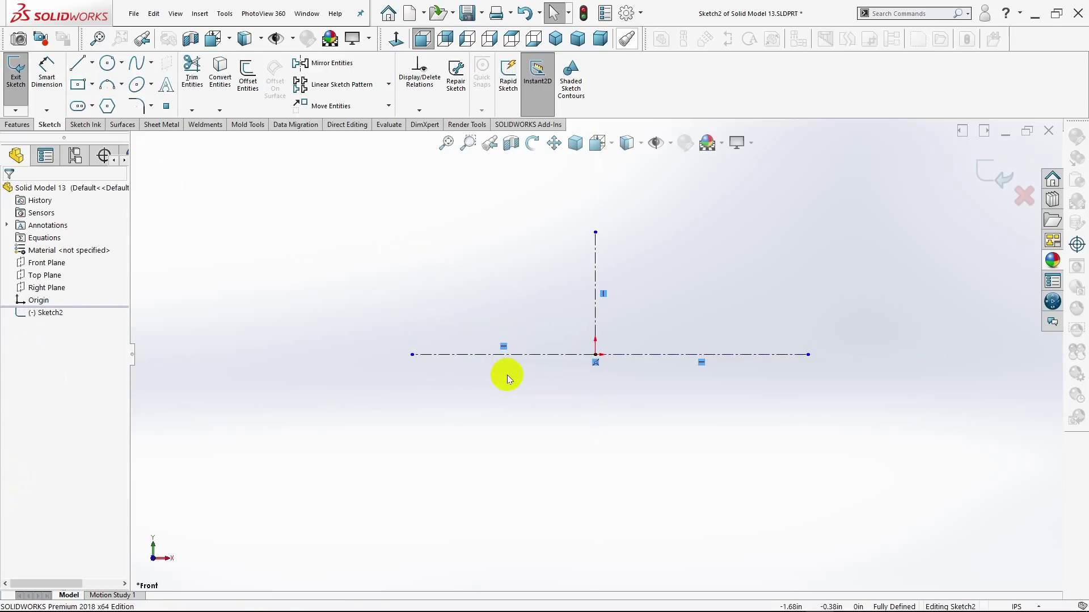
left_click(75, 63)
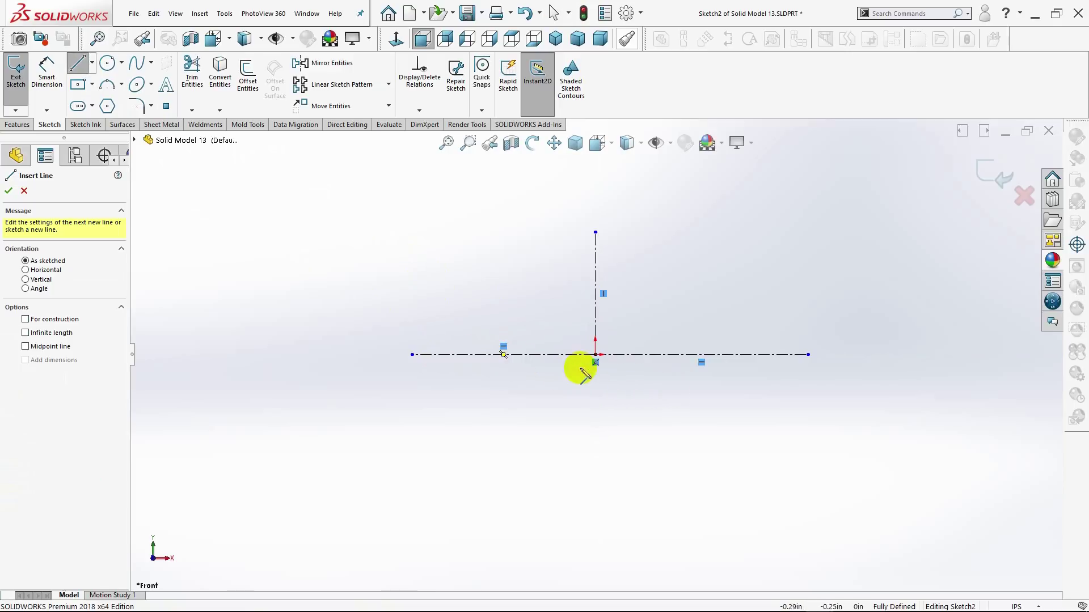
Draw a short solid line right from the origin with a vertical line dropping from its end
left_click(596, 354)
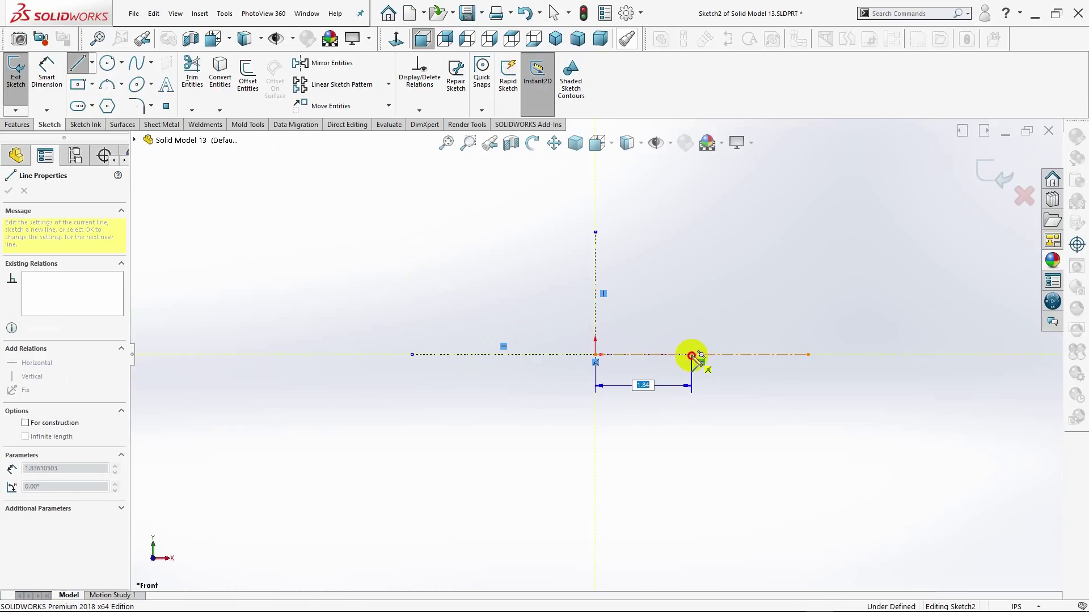
left_click(691, 355)
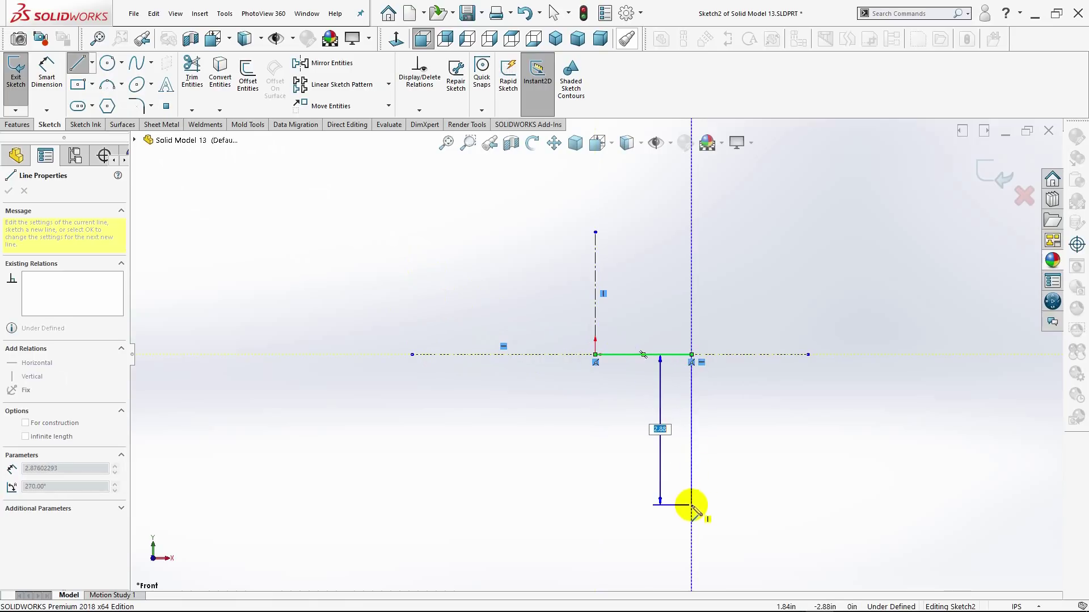
left_click(691, 505)
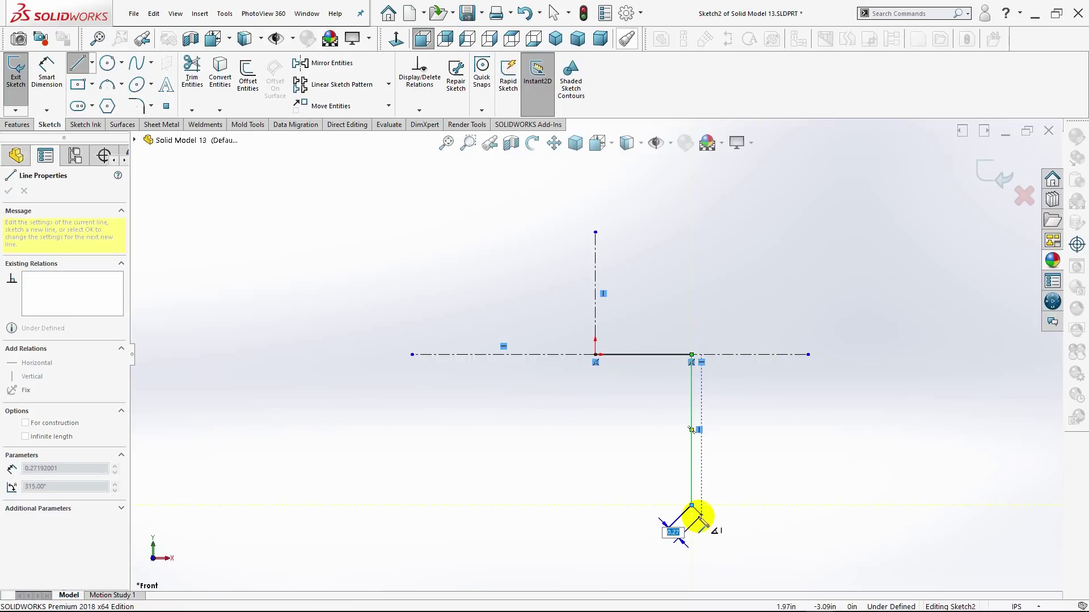
key("Escape")
Draw a vertical centerline downward from the origin
key("f")
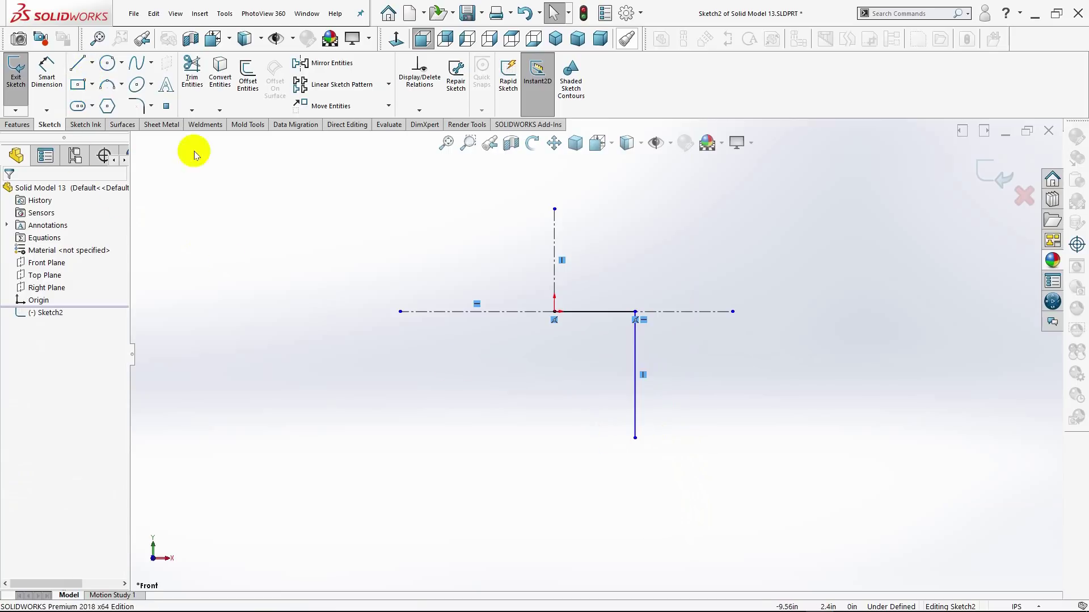
key("Return")
left_click(554, 311)
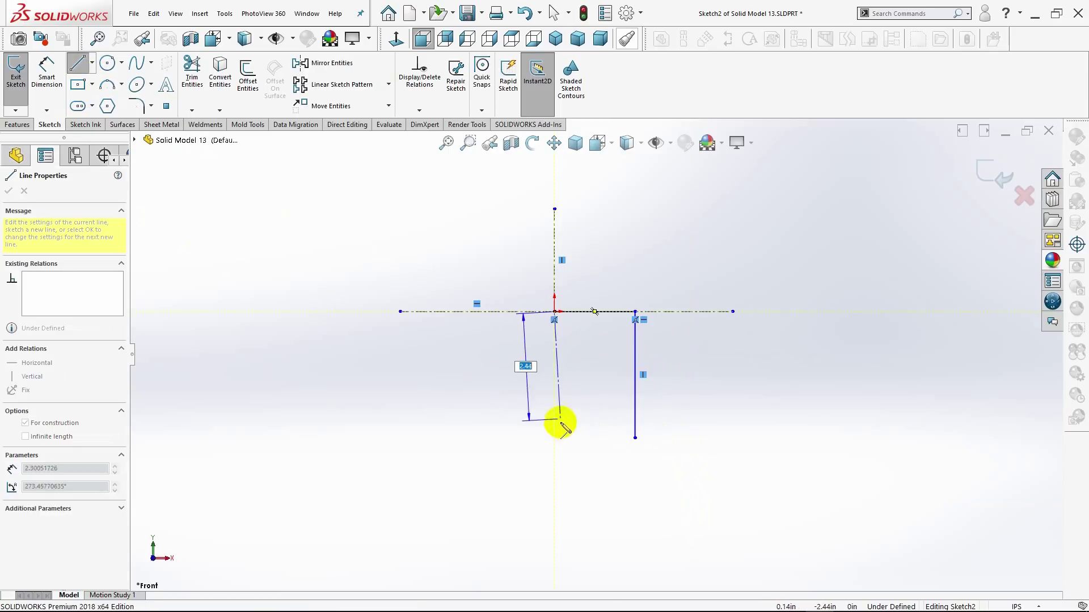
left_click(555, 477)
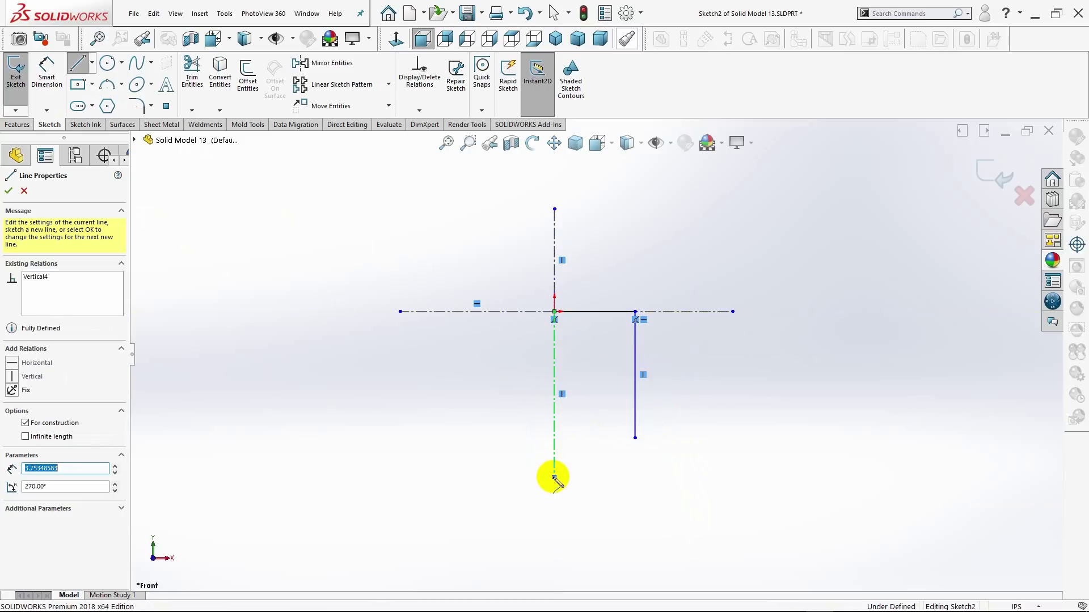
key("Escape")
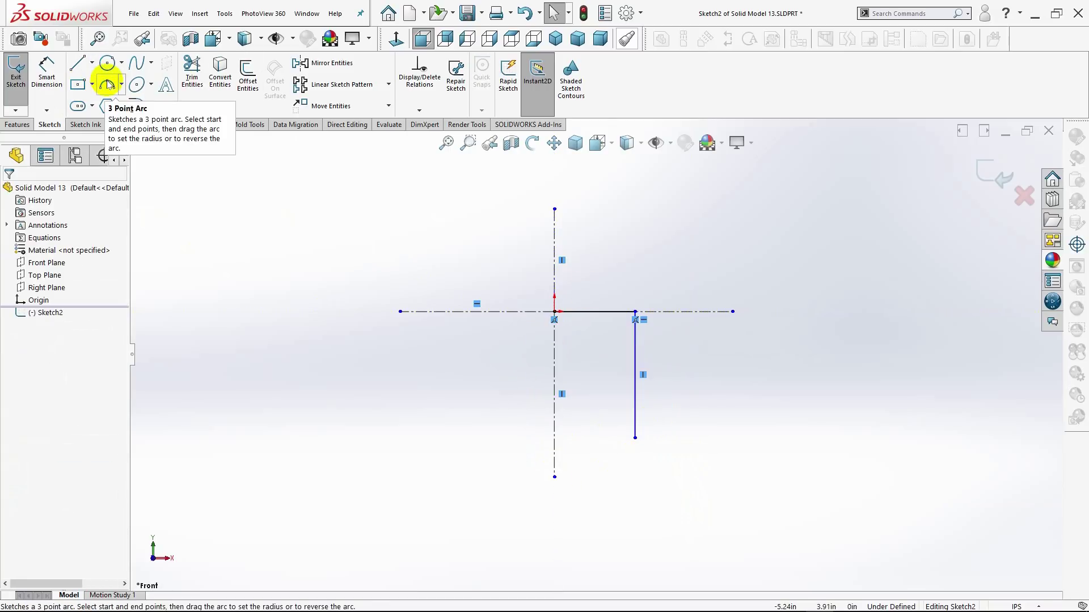
Draw a three-point arc from the vertical line's bottom to the centerline, then lengthen the centerline downward
left_click(122, 84)
left_click(134, 129)
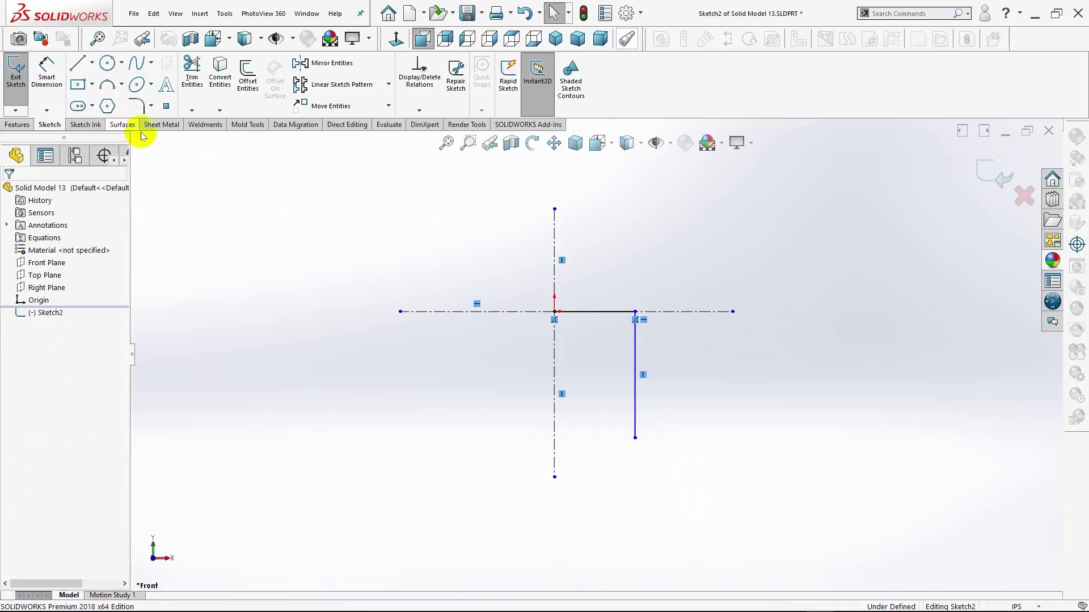
left_click(635, 439)
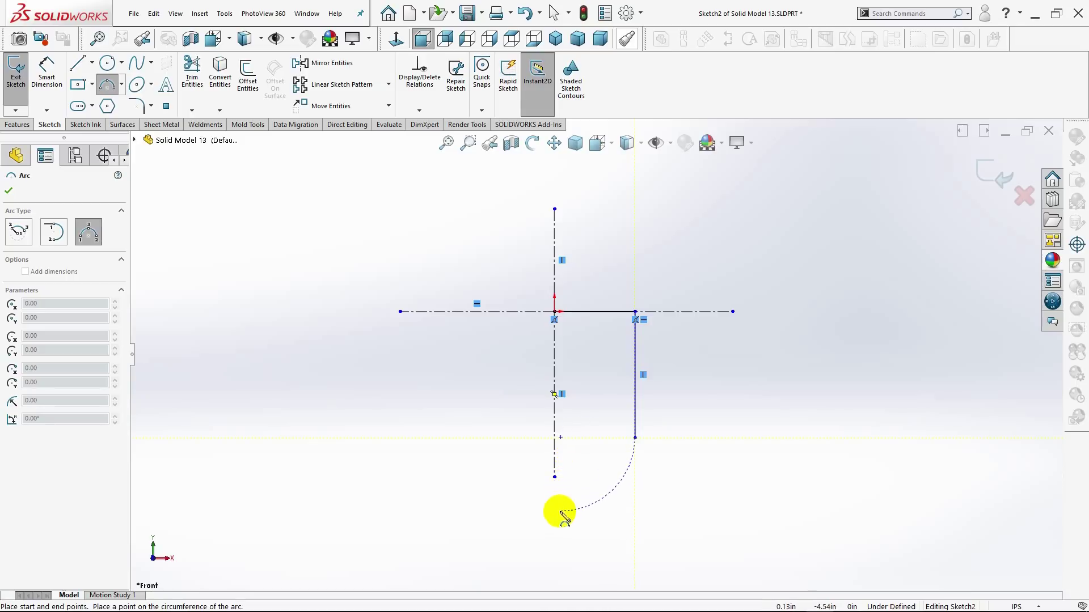
left_click(559, 512)
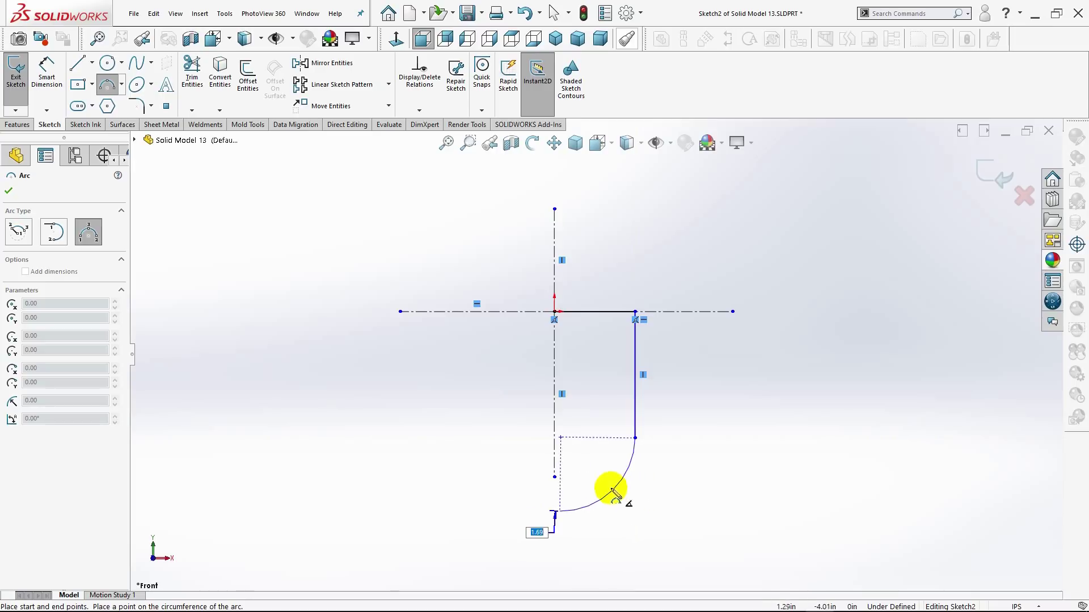
left_click(640, 502)
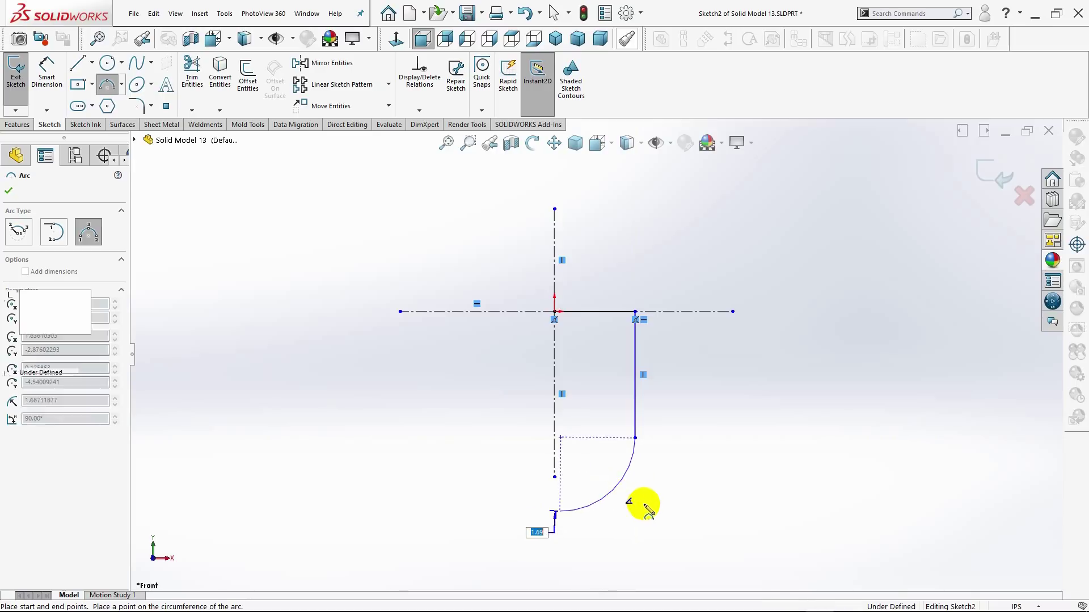
key("Escape")
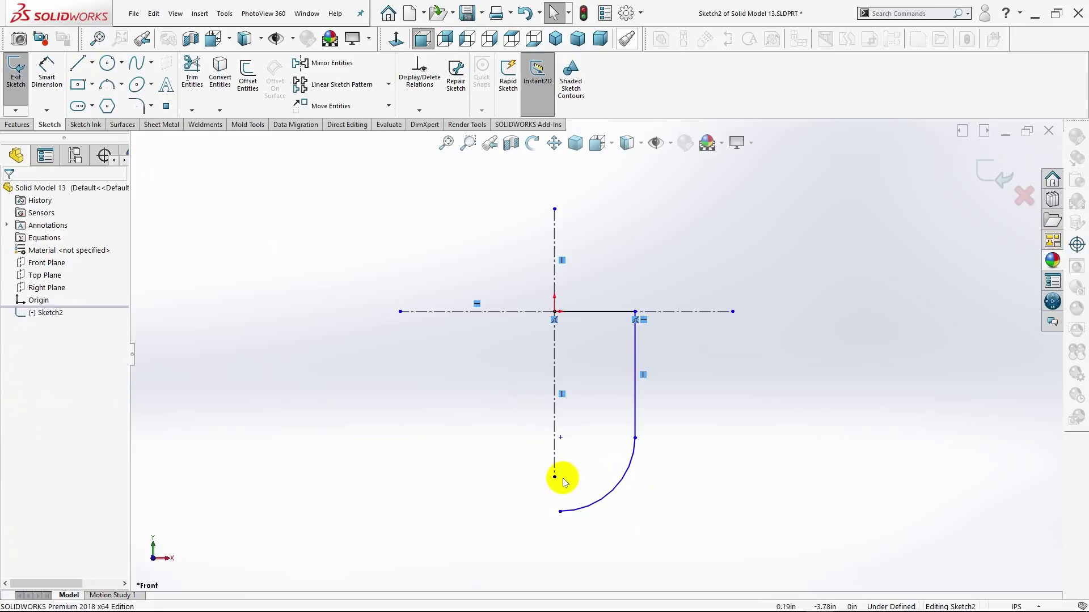
left_click_drag(555, 481, 556, 541)
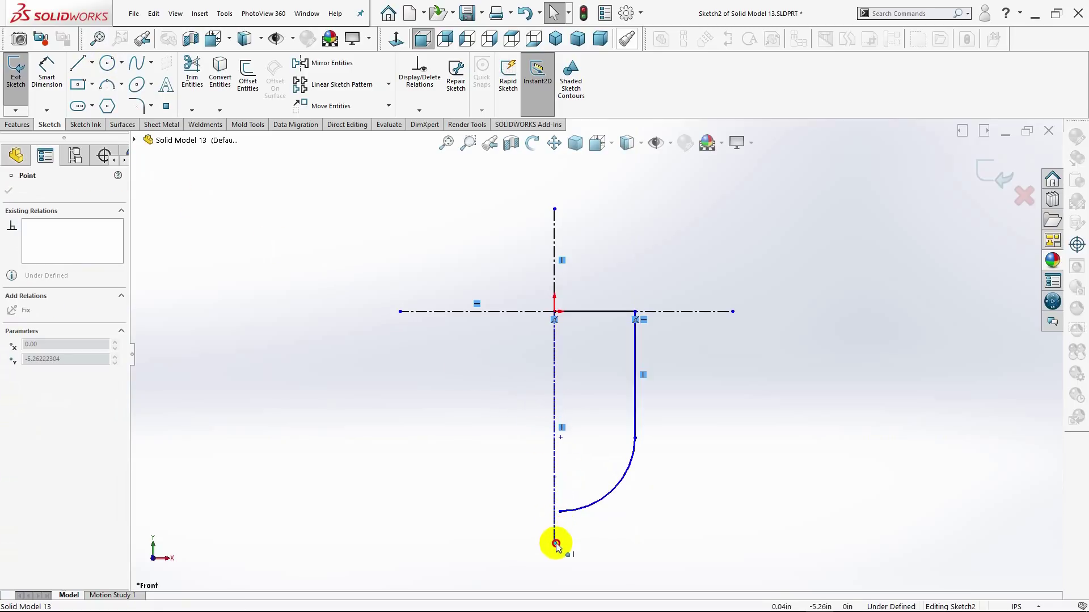
Add Coincident relations tying the arc's lower endpoint and centre point to the downward centerline
left_click(630, 523)
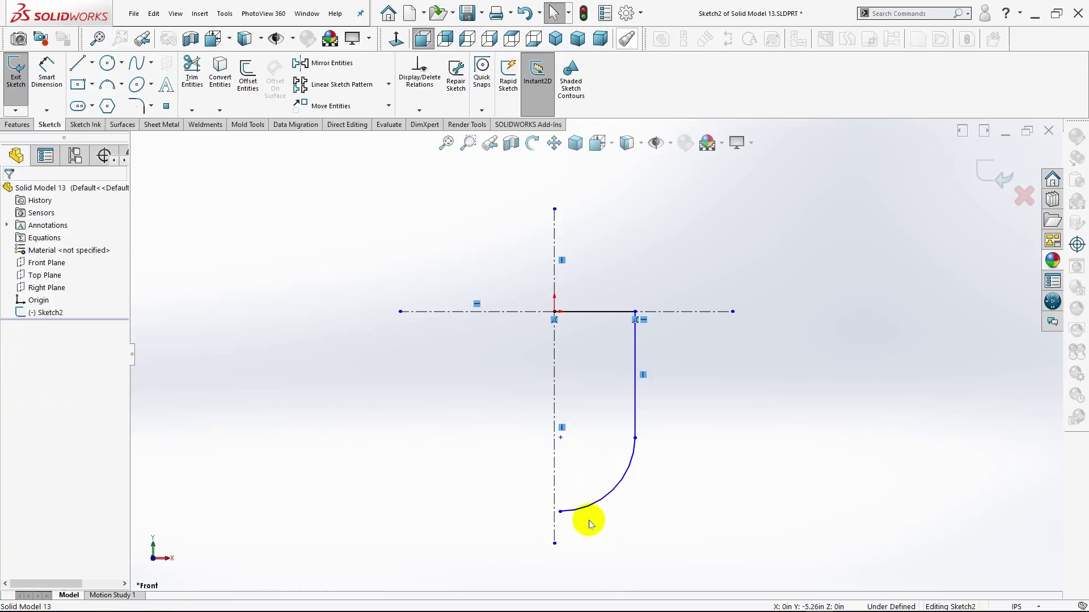
left_click(560, 513)
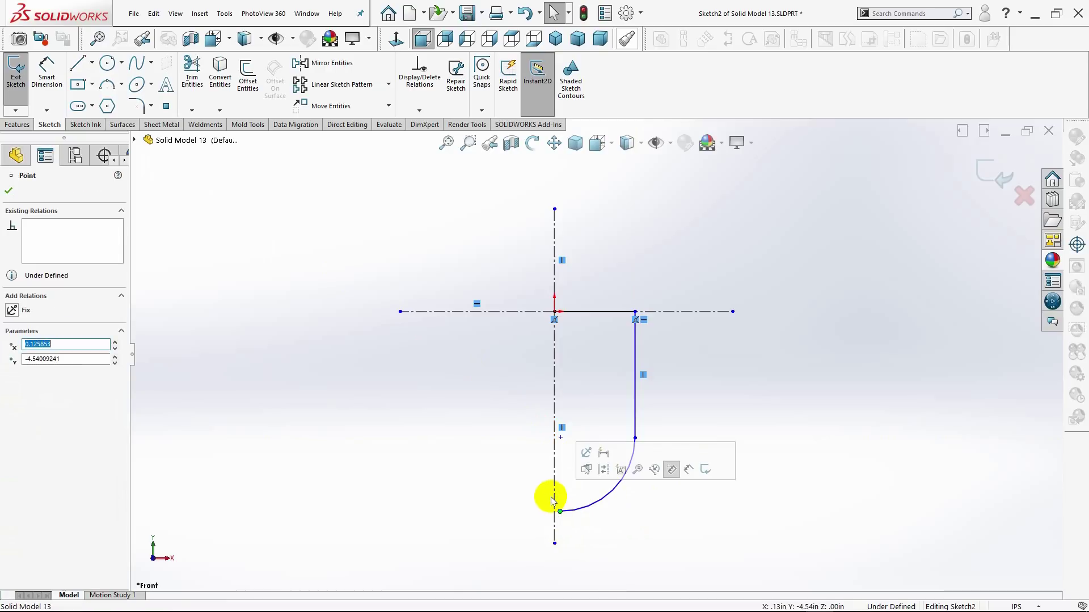
left_click(554, 497, "ctrl")
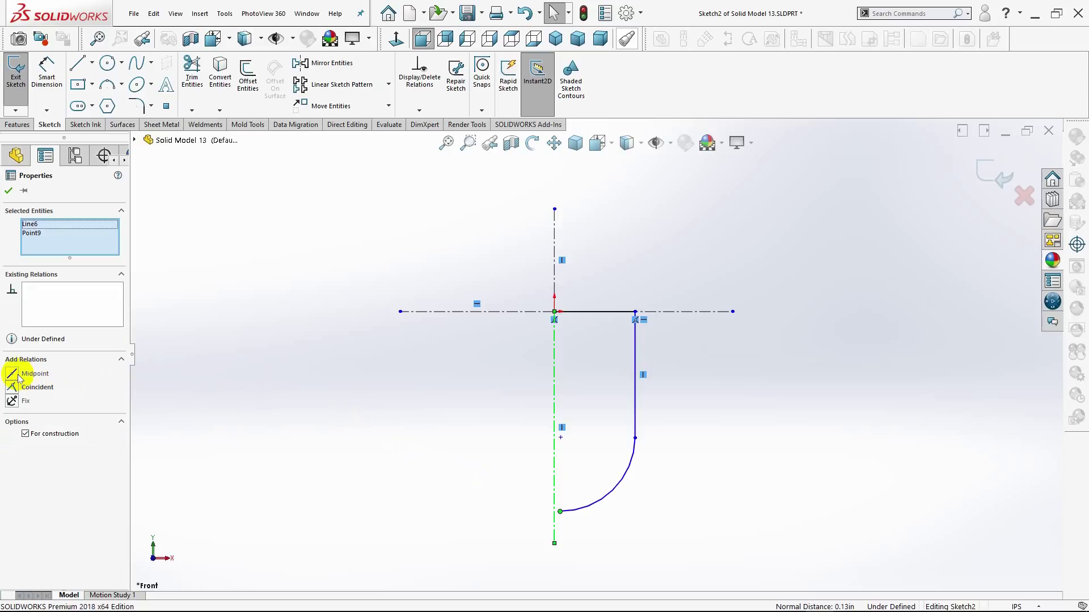
left_click(15, 387)
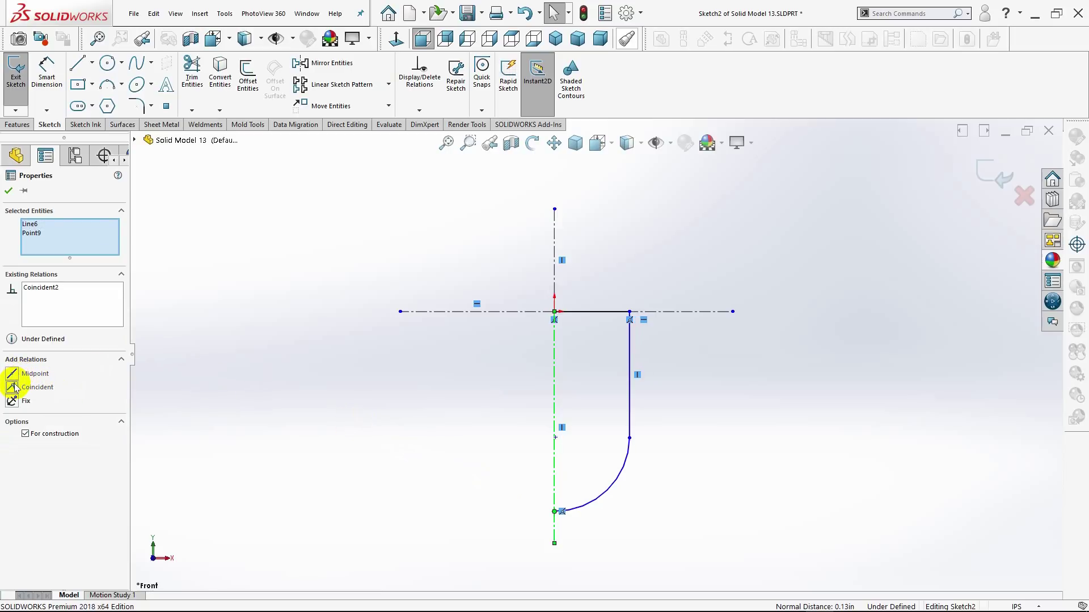
left_click(556, 438)
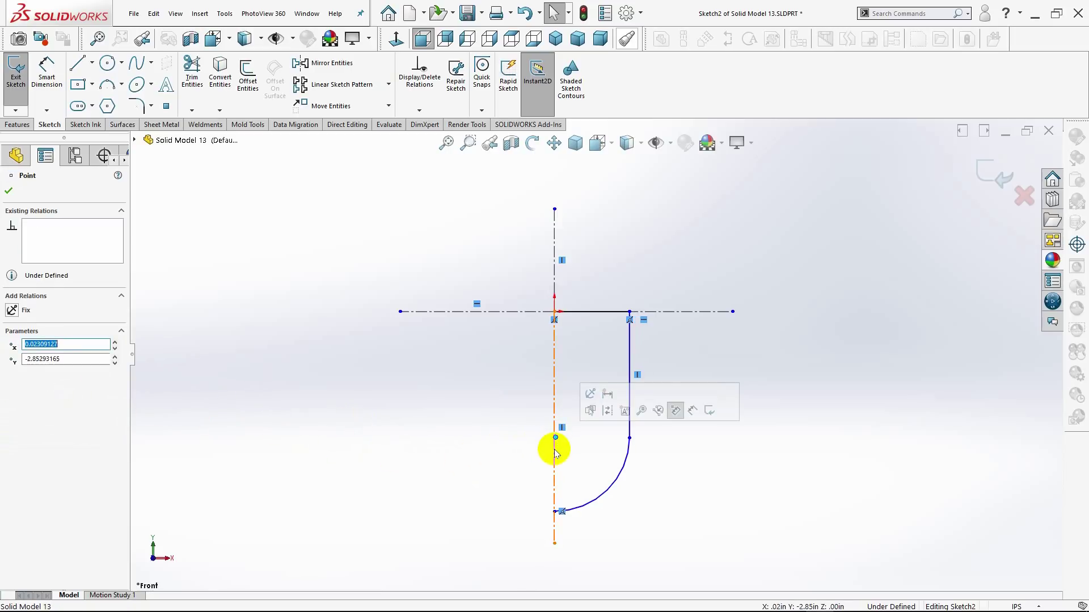
left_click(554, 475, "ctrl")
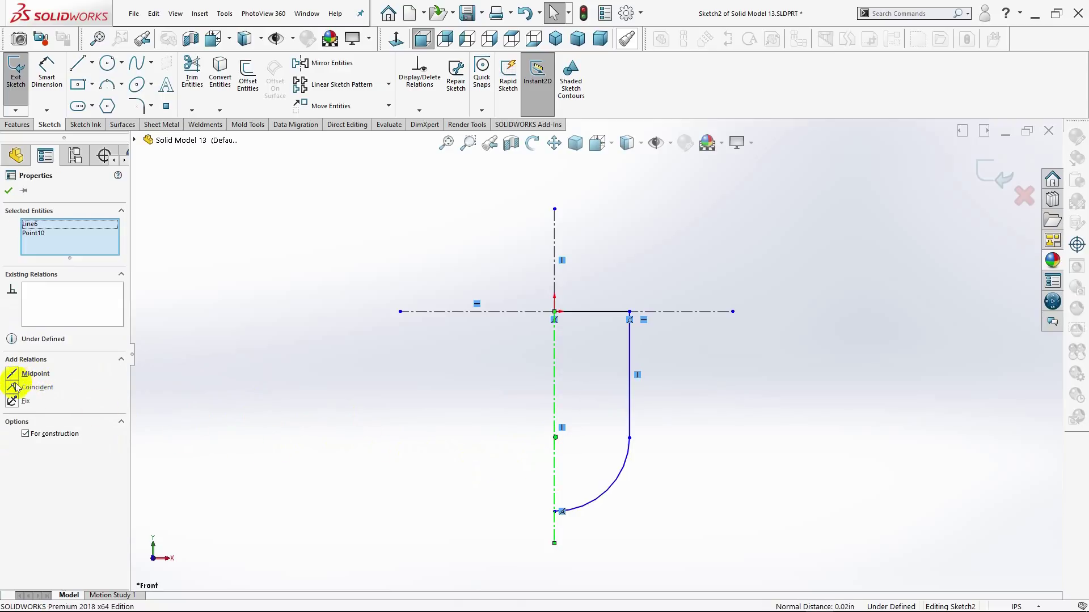
left_click(15, 387)
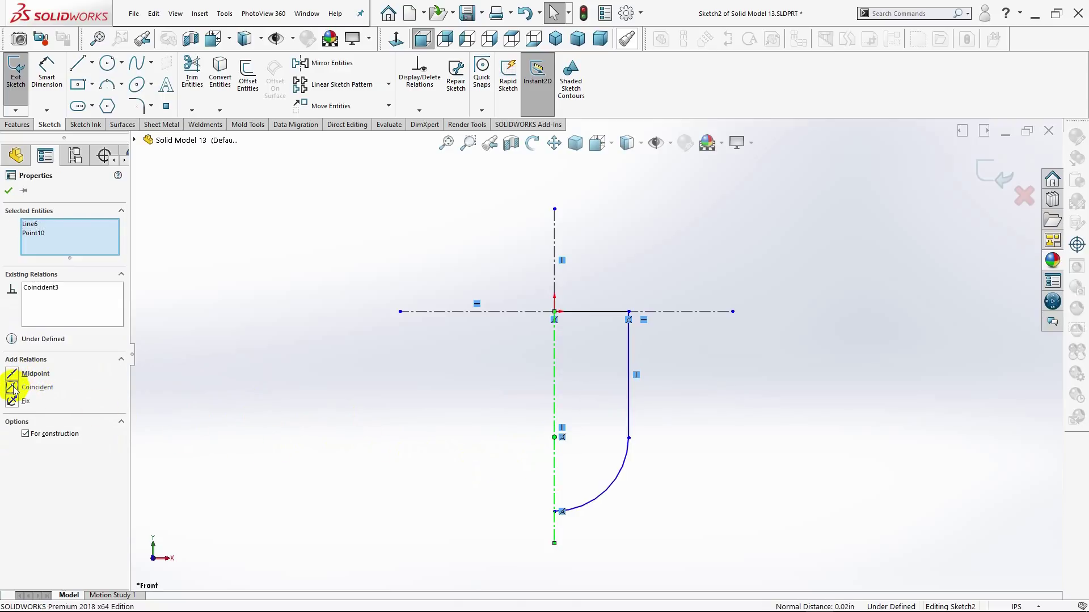
left_click(8, 191)
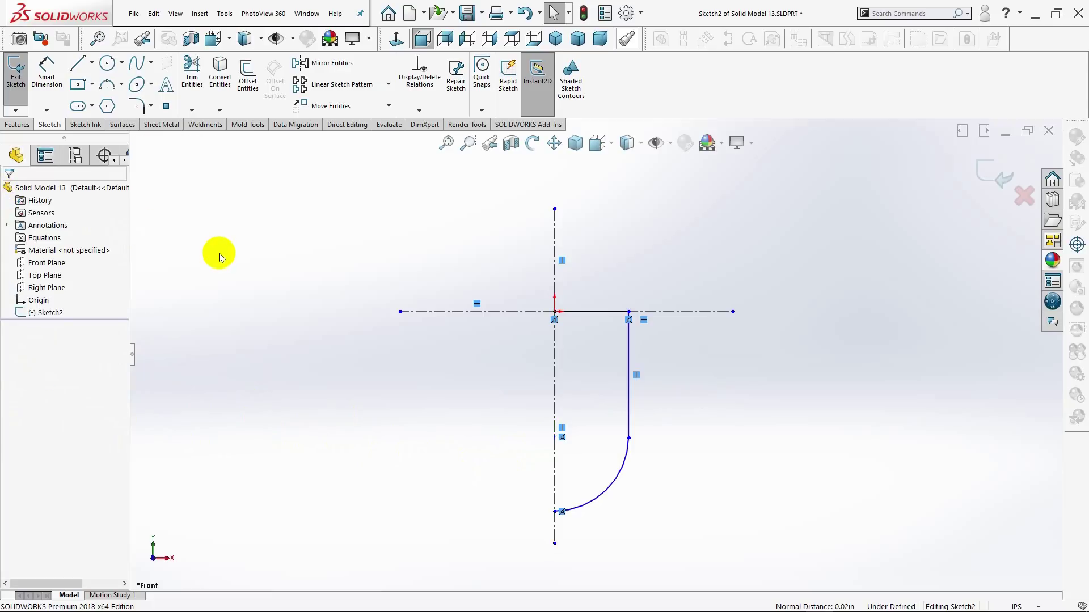
Try a Mirror with the centerline and vertical line selected, then cancel it
left_click(333, 64)
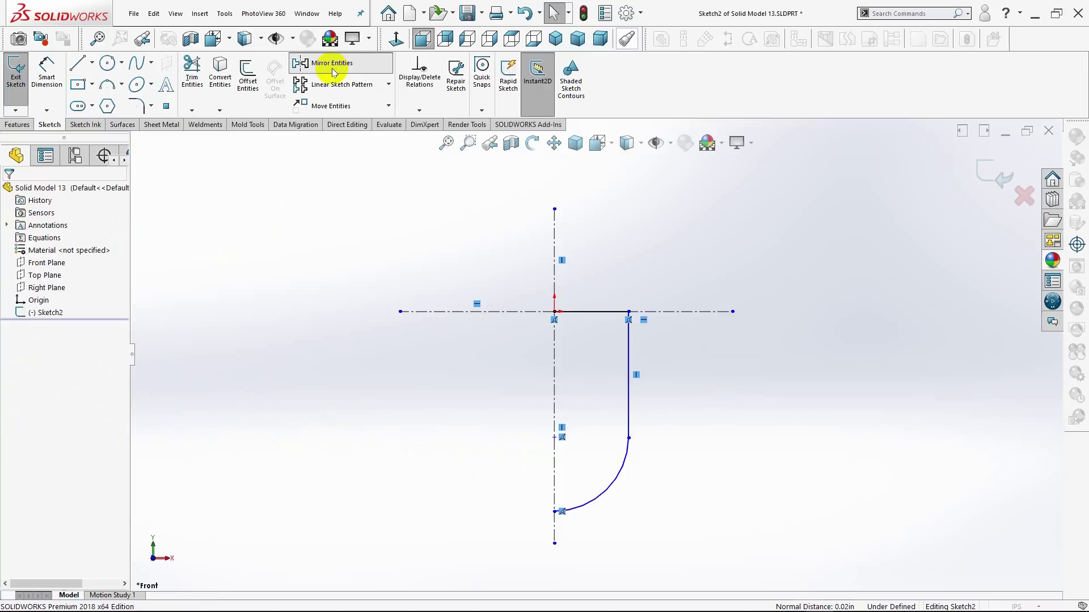
left_click(555, 366)
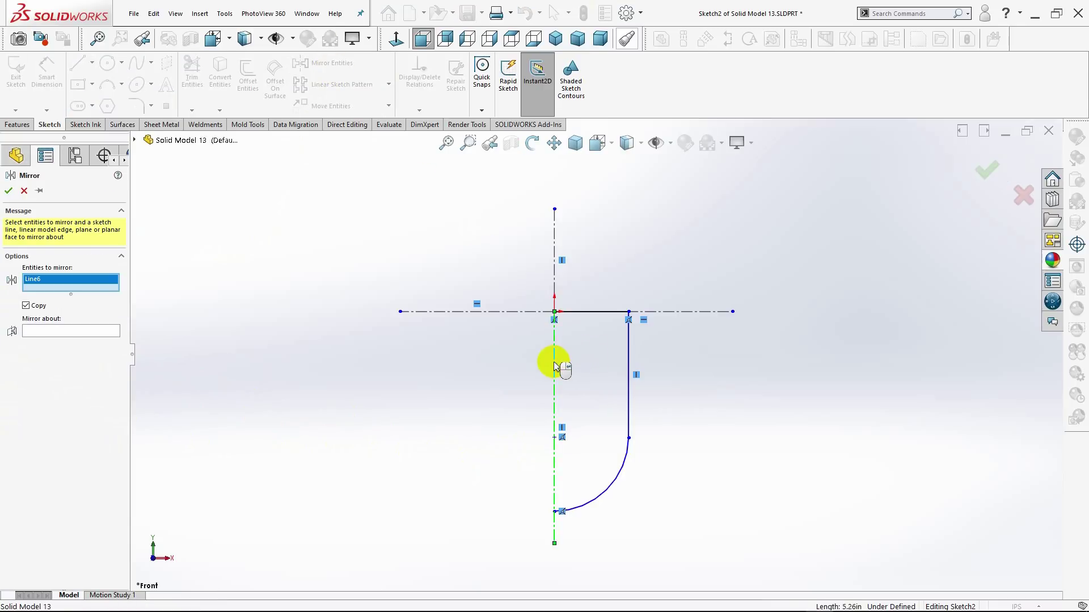
left_click(77, 332)
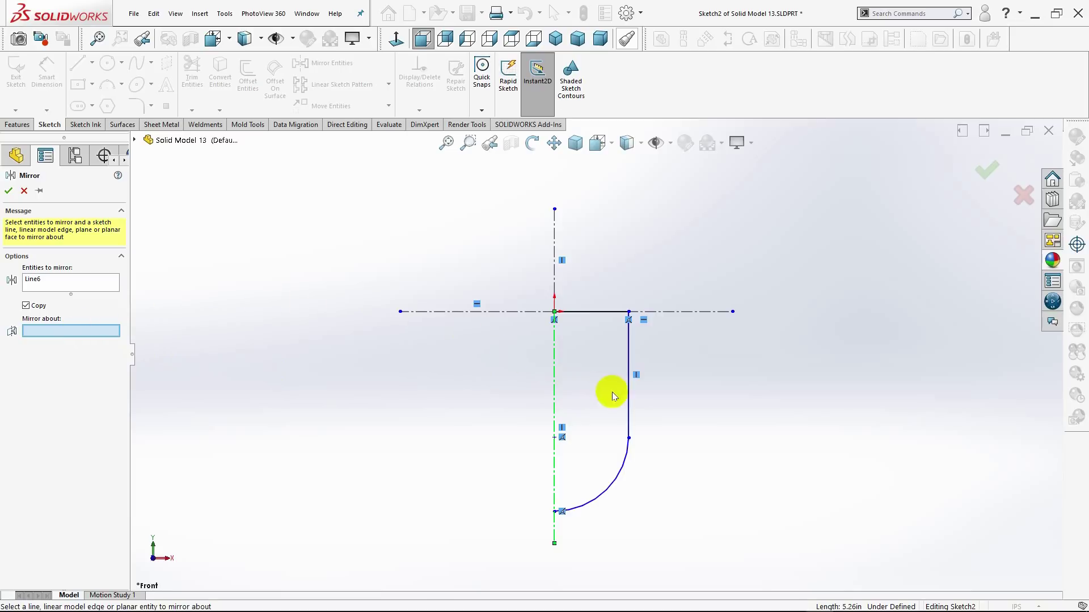
left_click(629, 396)
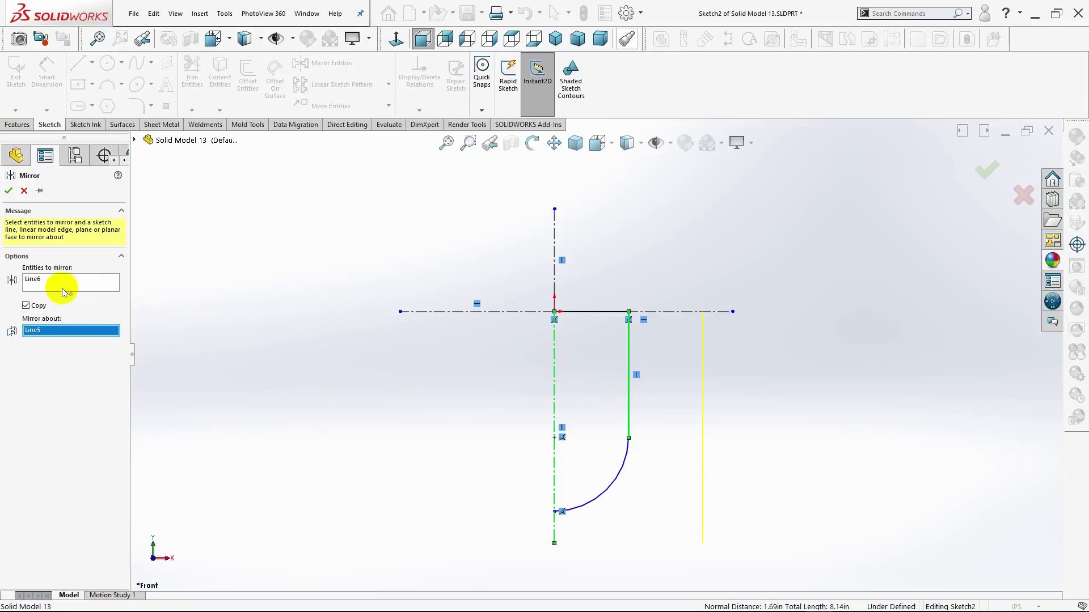
left_click(39, 290)
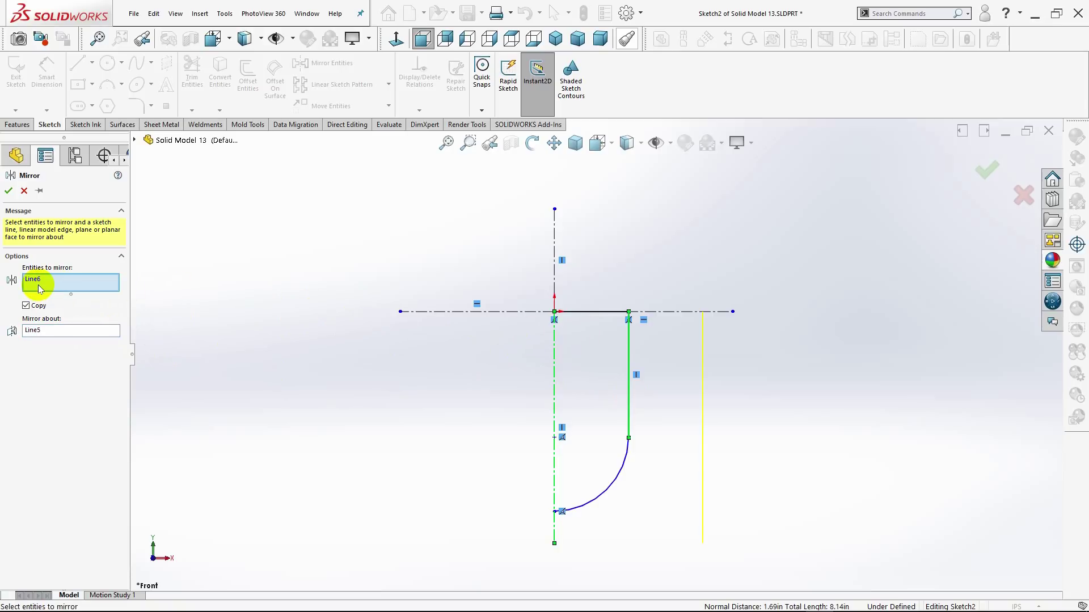
left_click(24, 191)
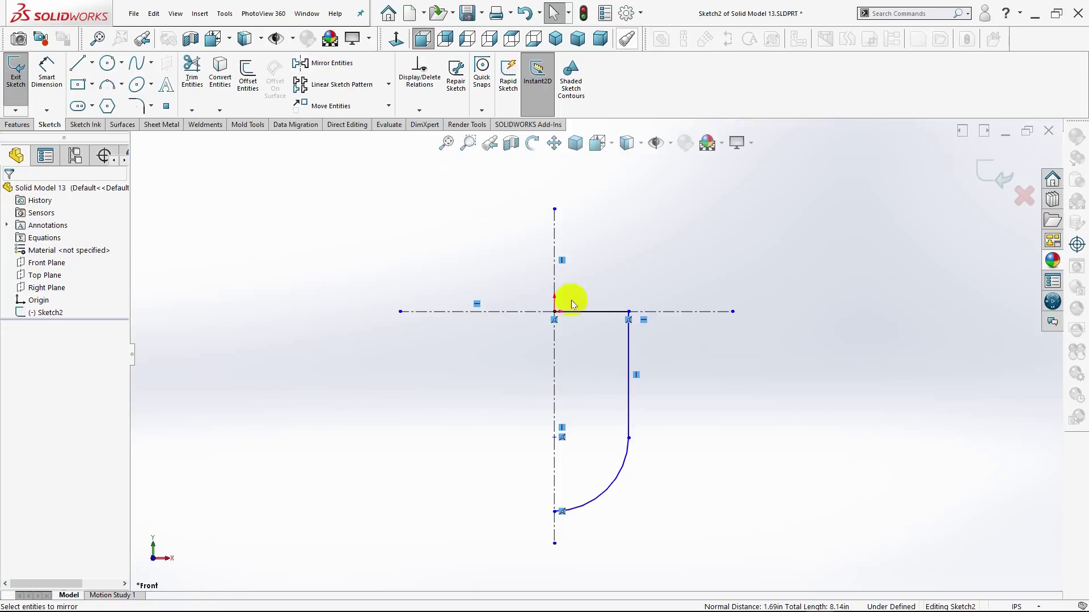
Mirror the horizontal line, vertical line and arc about the vertical centerline
left_click(584, 313)
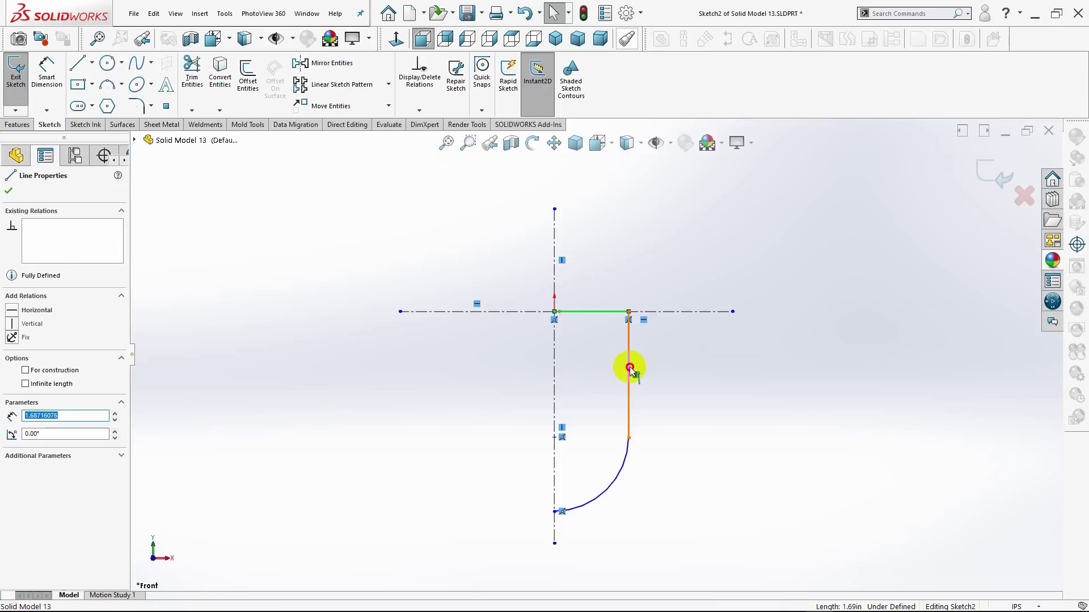
left_click(630, 368, "ctrl")
left_click(605, 499, "ctrl")
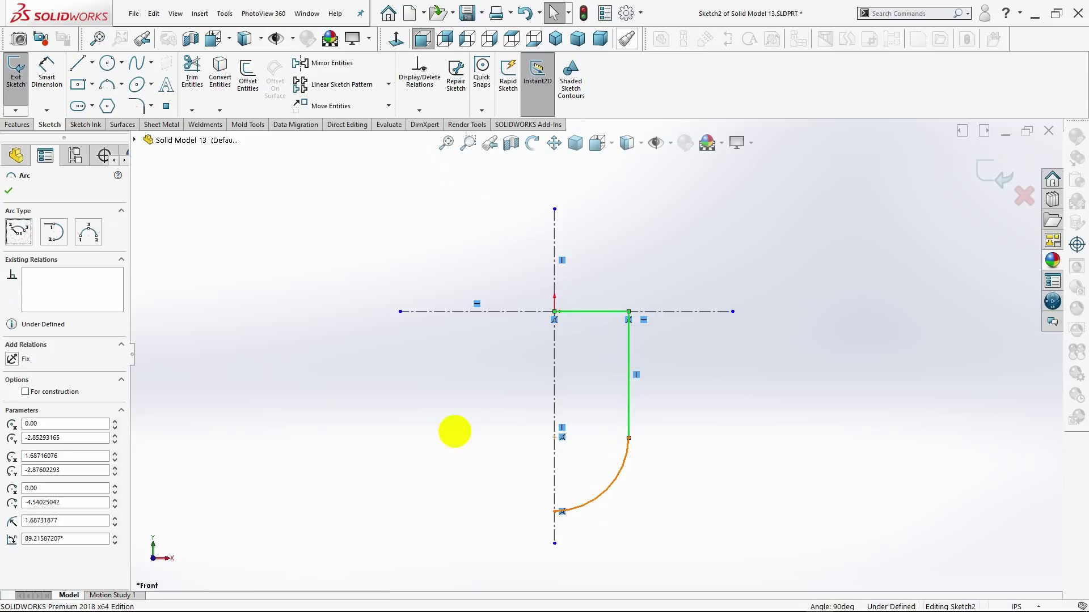
left_click(339, 65)
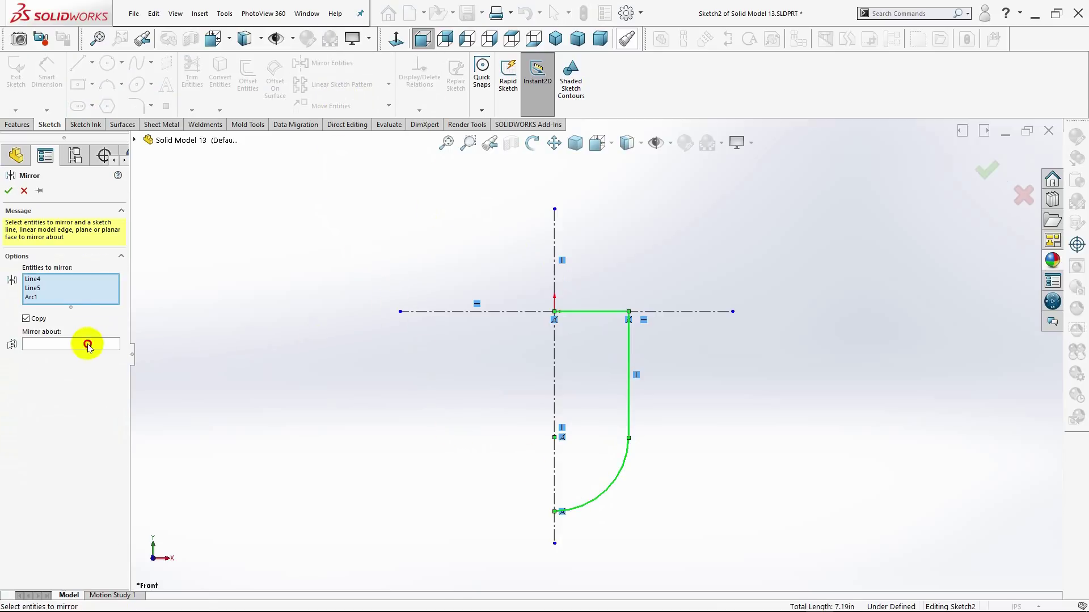
left_click(87, 344)
left_click(556, 384)
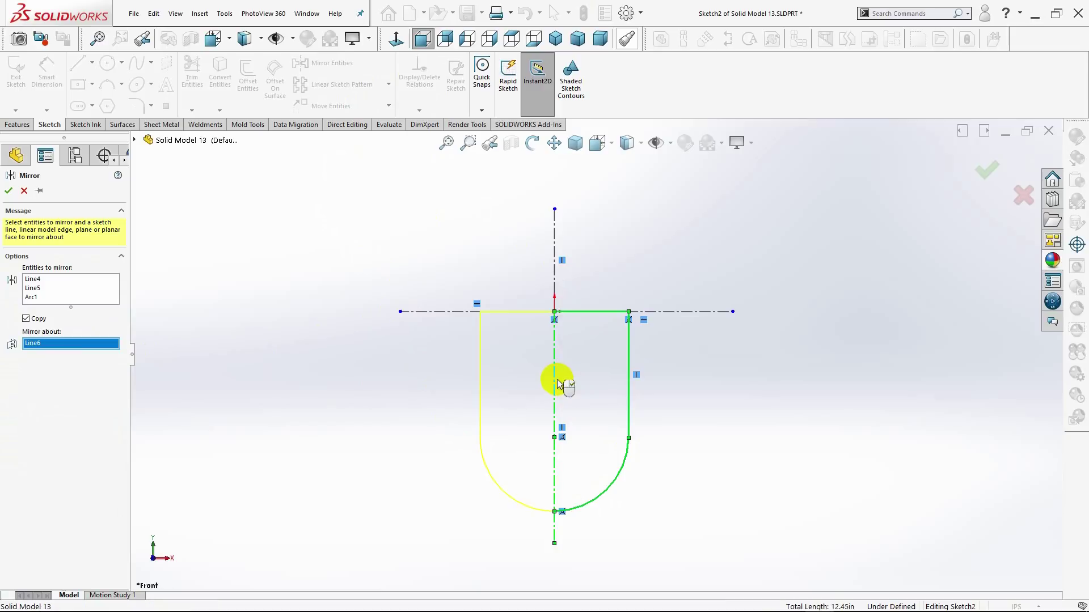
left_click(9, 191)
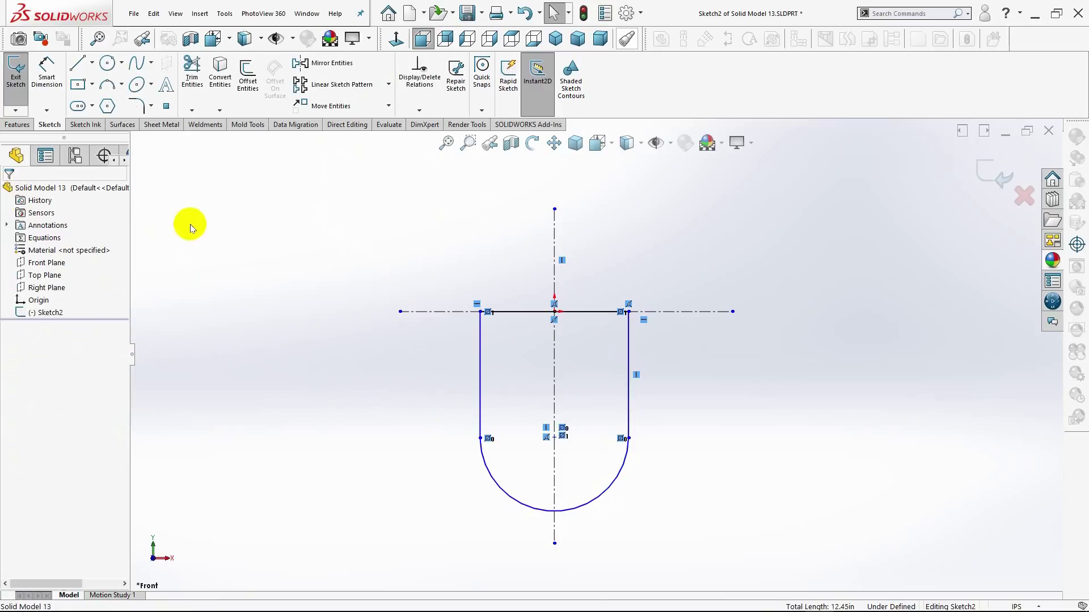
Dimension the top line at 2.5 in and the right vertical side at 1.75 in
left_click(48, 85)
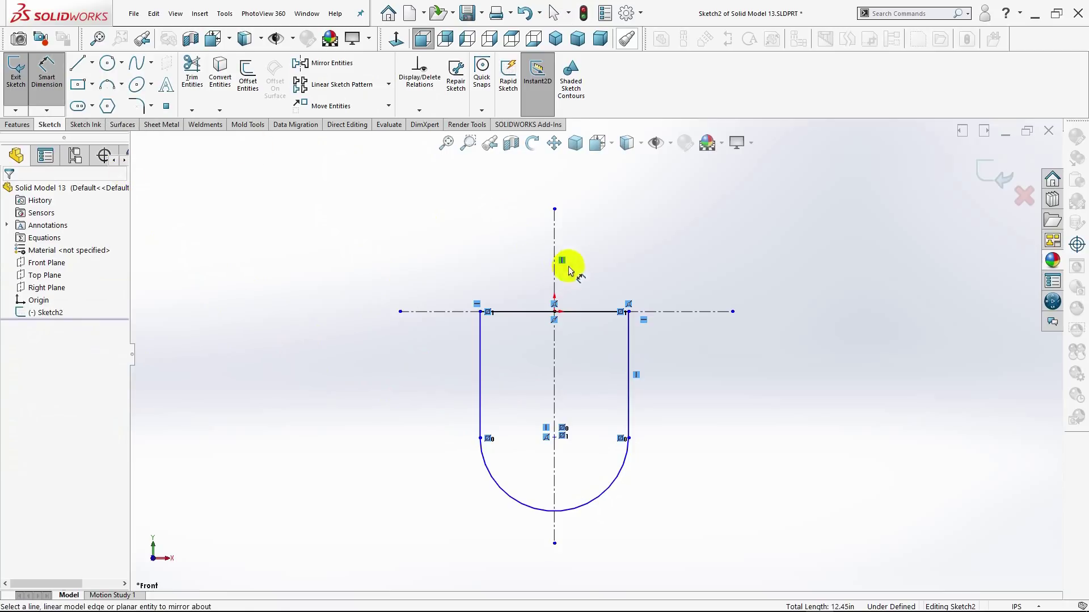
left_click(531, 318)
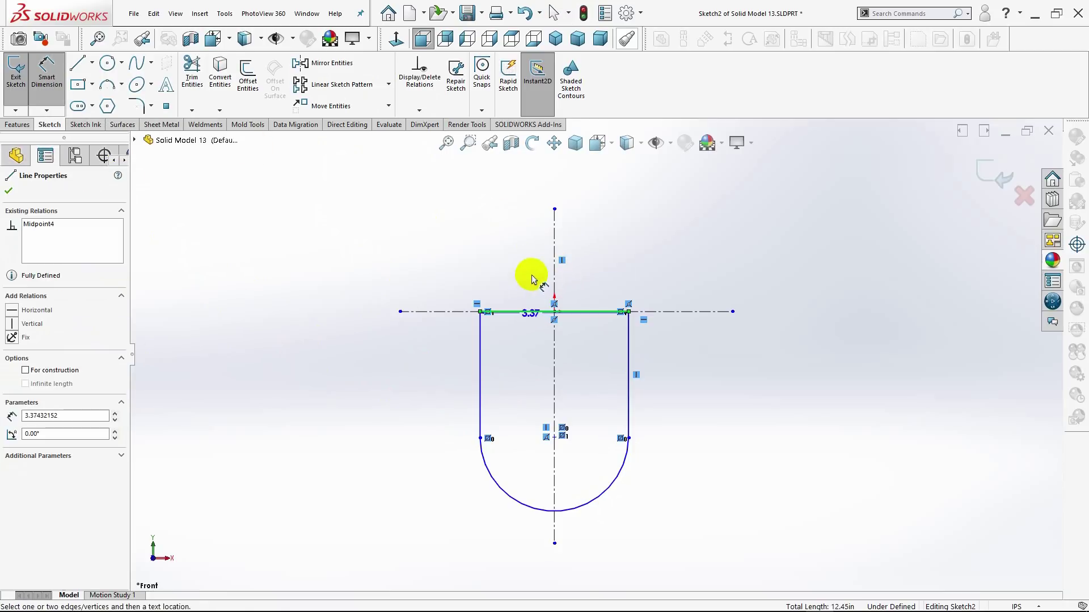
left_click(542, 271)
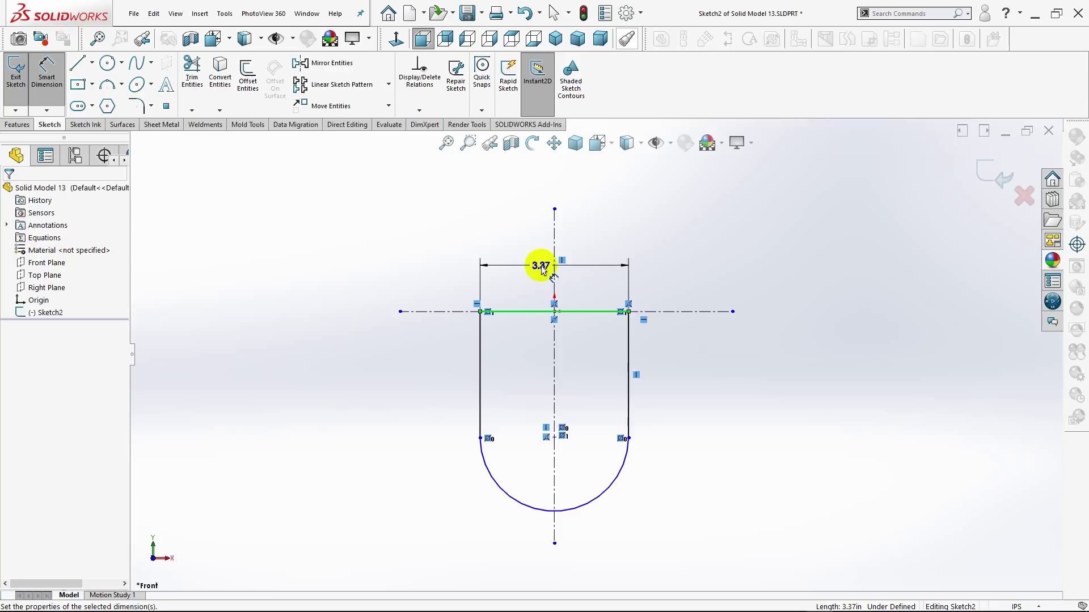
type("2.")
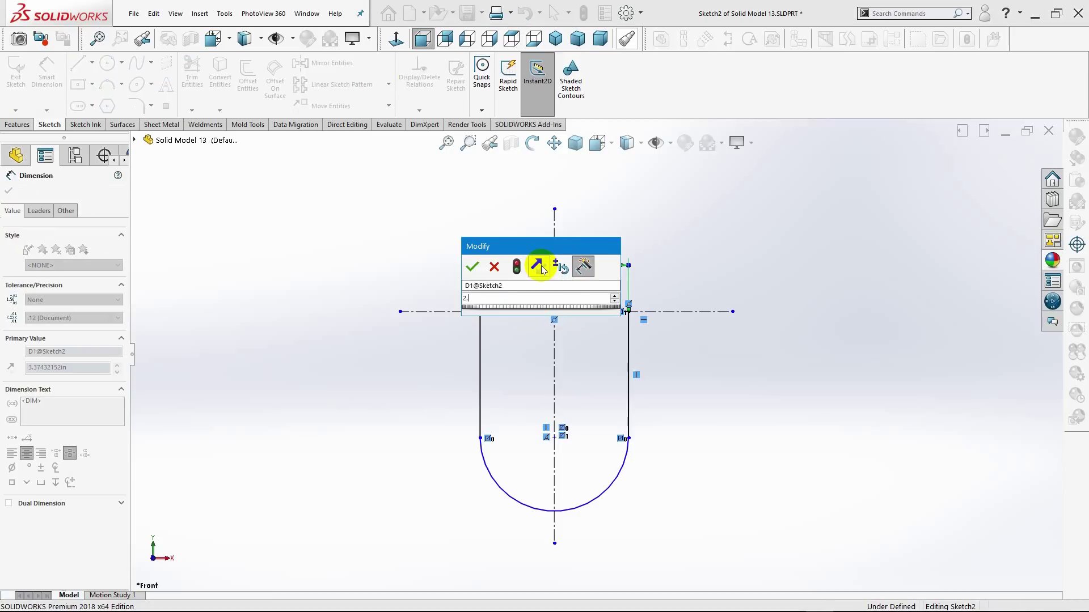
type("50")
key("Return")
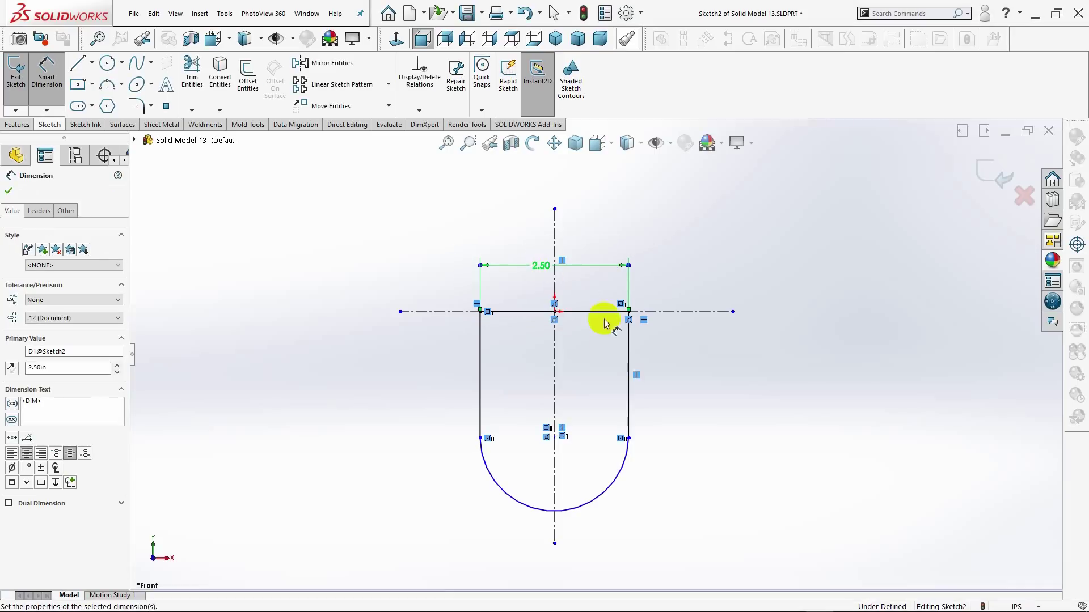
left_click(629, 383)
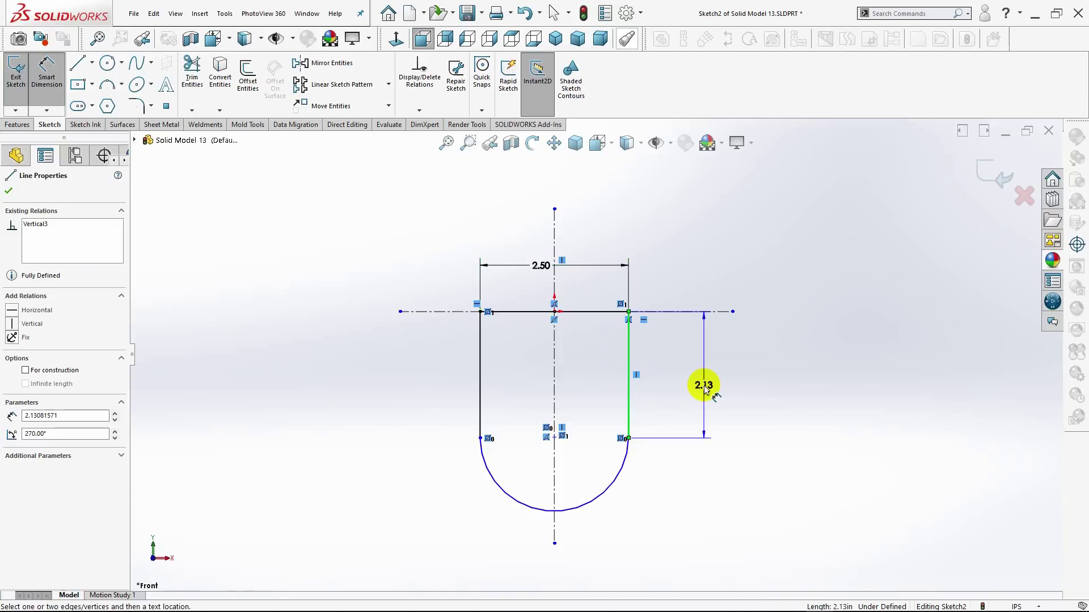
left_click(704, 389)
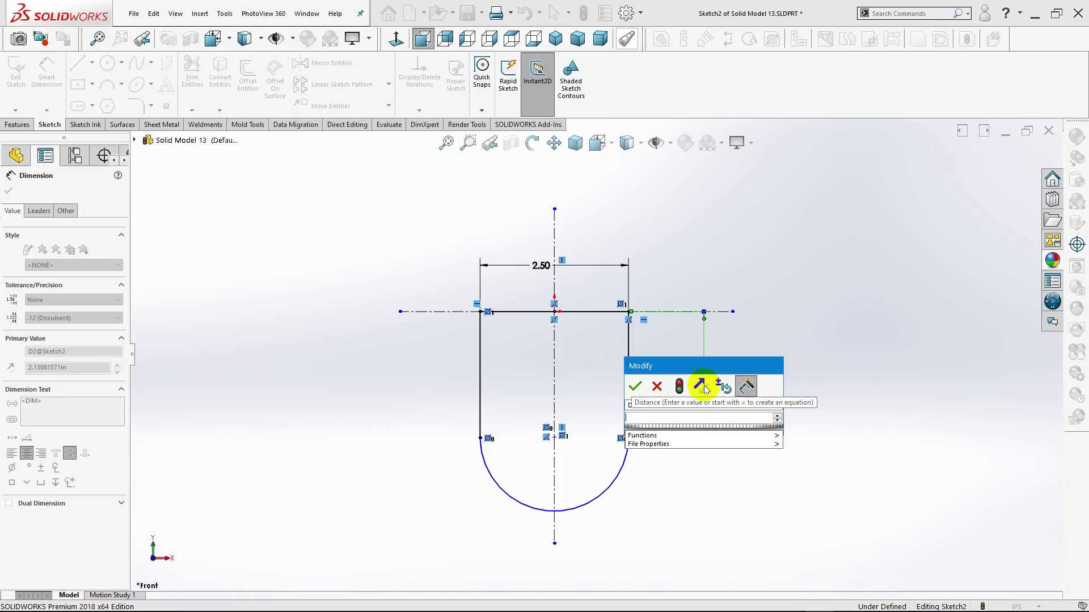
type("1.75")
key("Return")
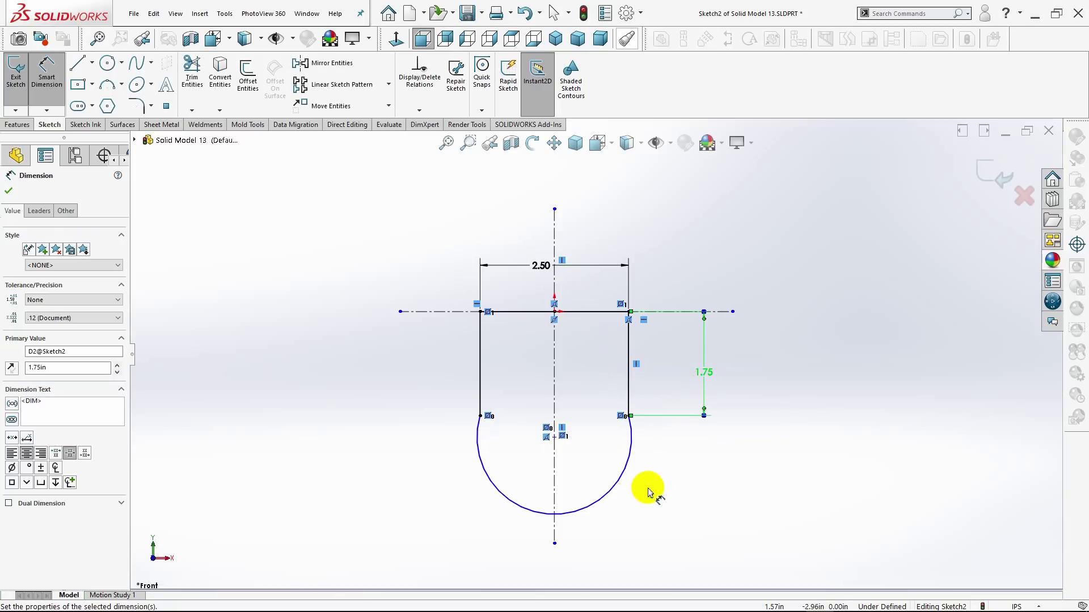
Add a Tangent relation between the right side line and the bottom arc
left_click(8, 192)
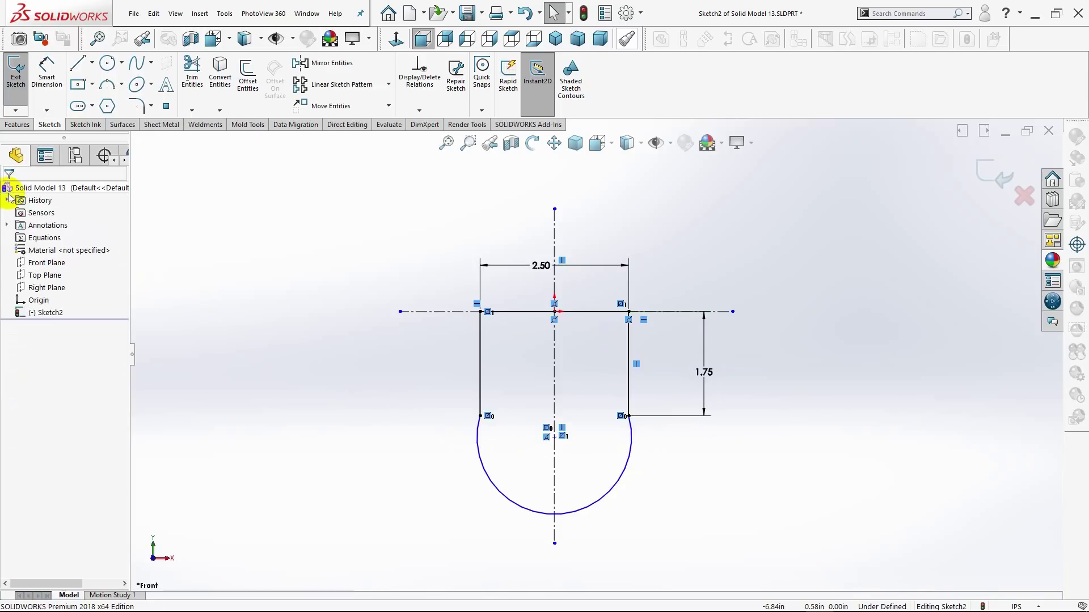
left_click(628, 393)
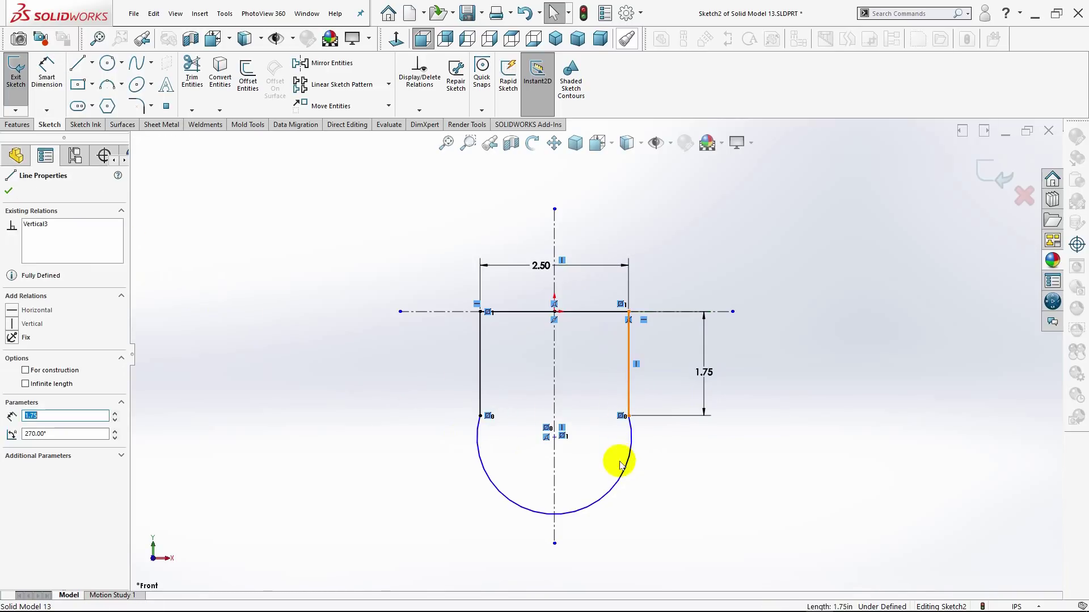
left_click(622, 472, "ctrl")
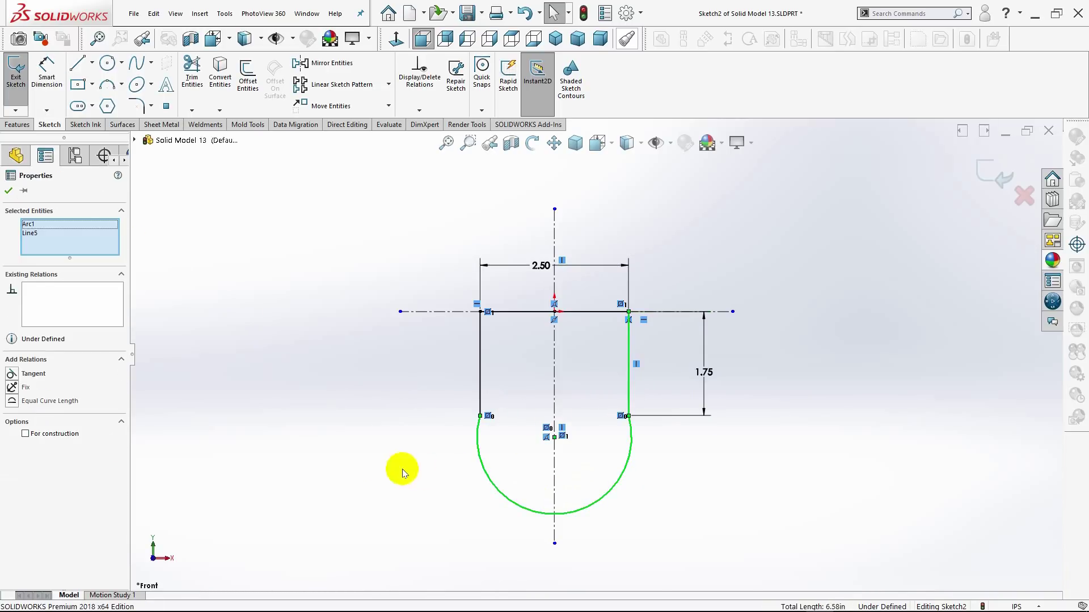
left_click(13, 374)
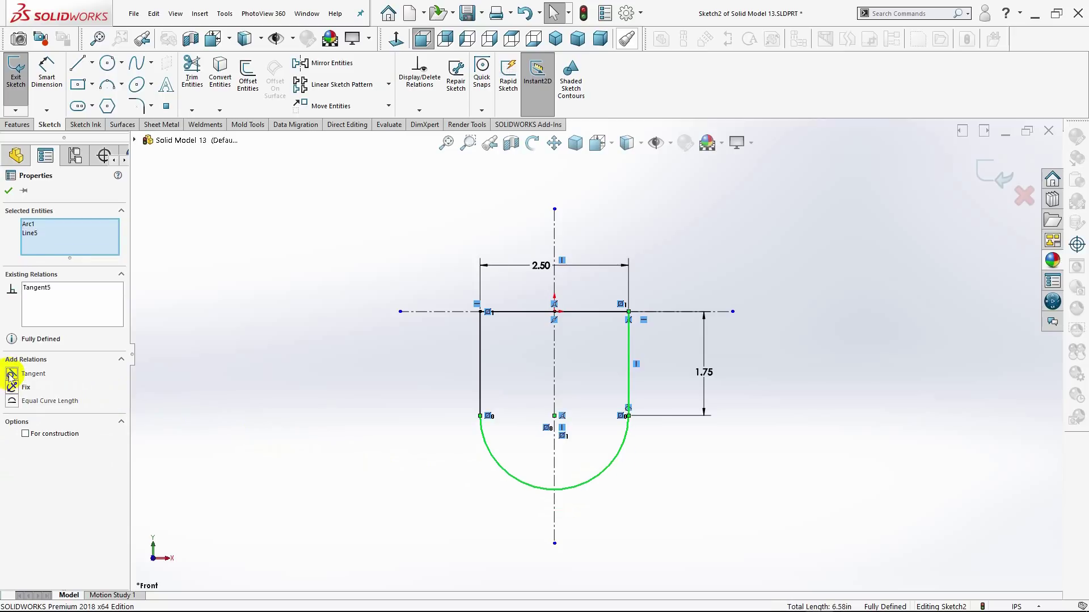
left_click(8, 191)
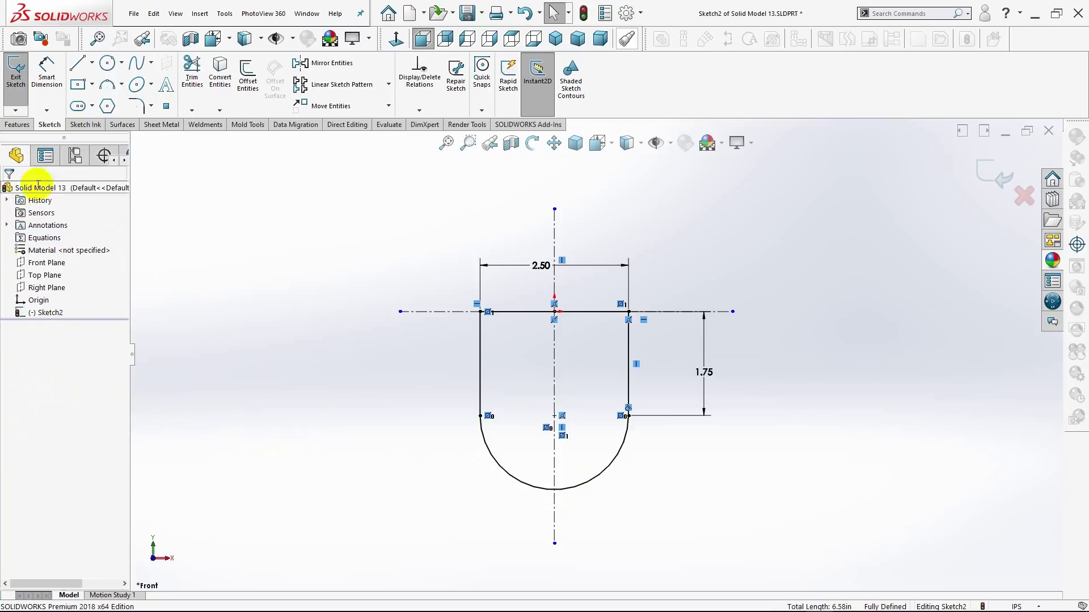
left_click(17, 124)
Extrude the sketch Mid Plane to a 0.5 in depth as Boss-Extrude1
left_click(20, 74)
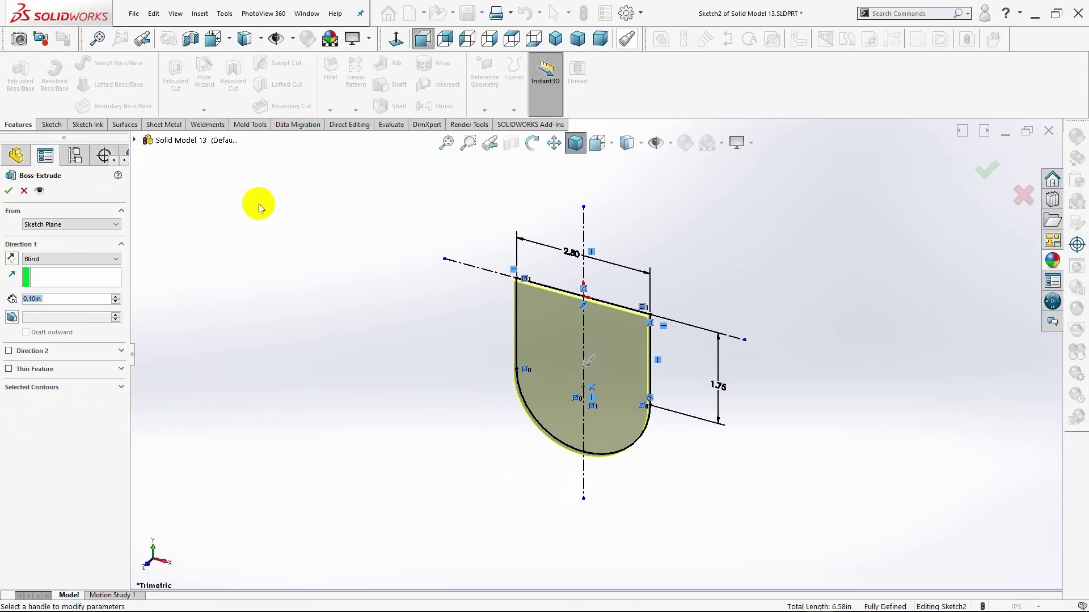
left_click(43, 258)
left_click(39, 307)
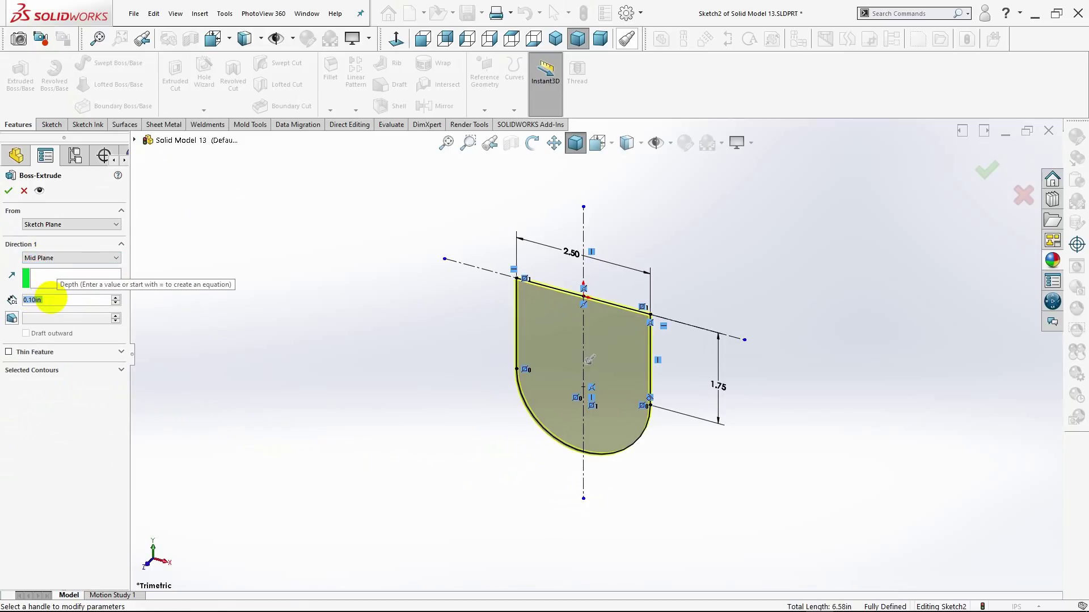
type("0.5")
key("Return")
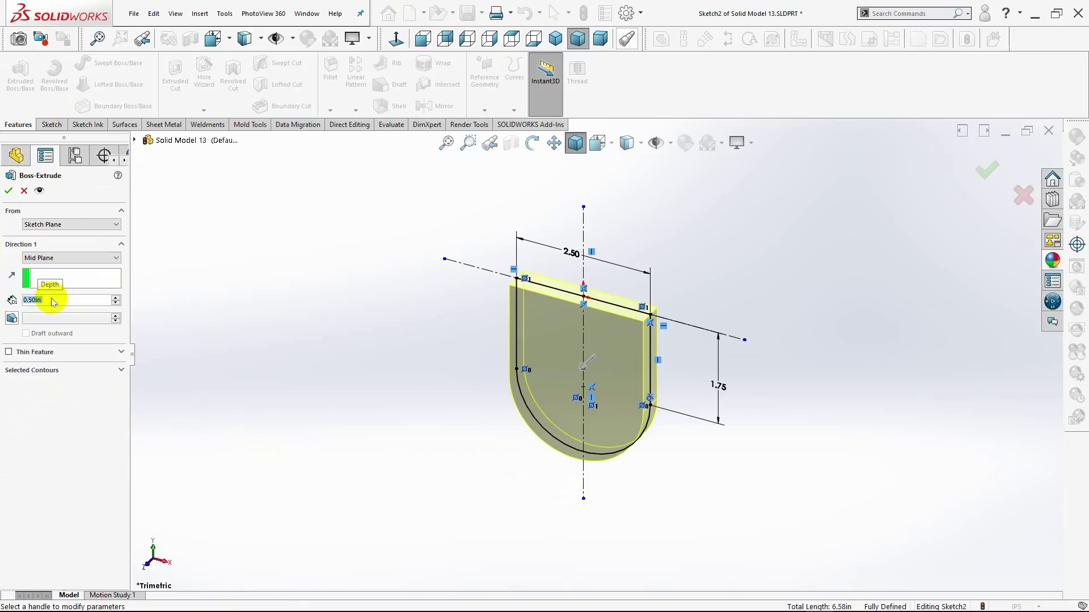
left_click(8, 191)
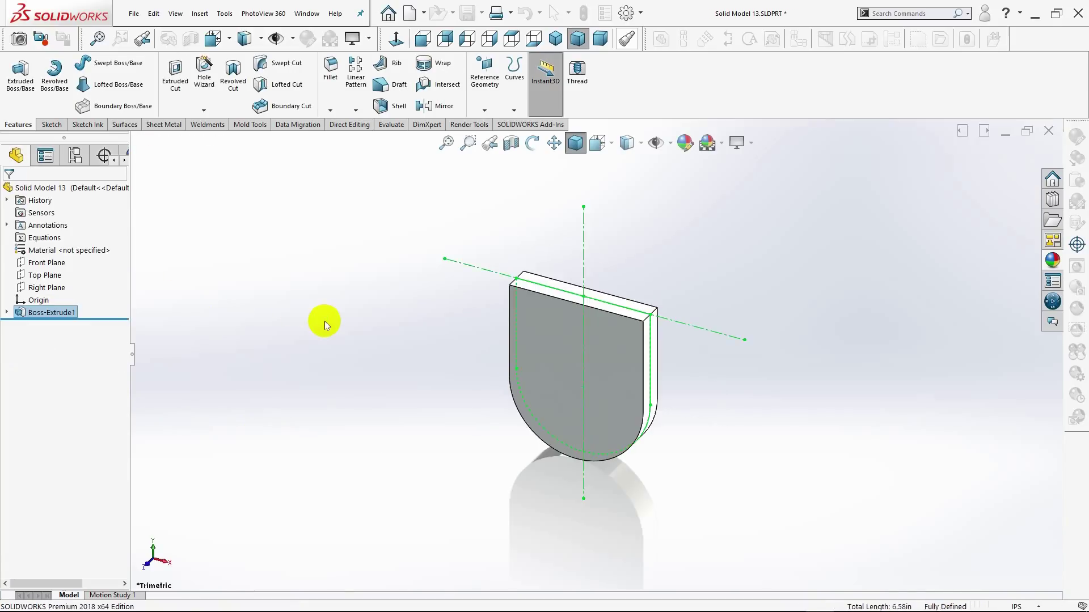
Apply the Plain White scene and snap the part to the isometric view
left_click(324, 321)
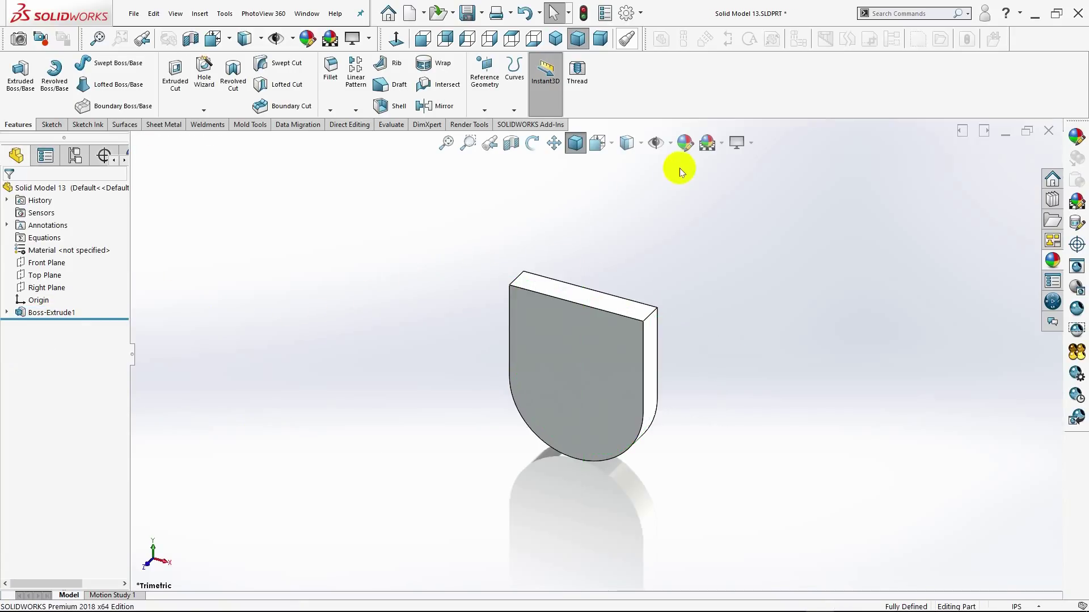
left_click(720, 143)
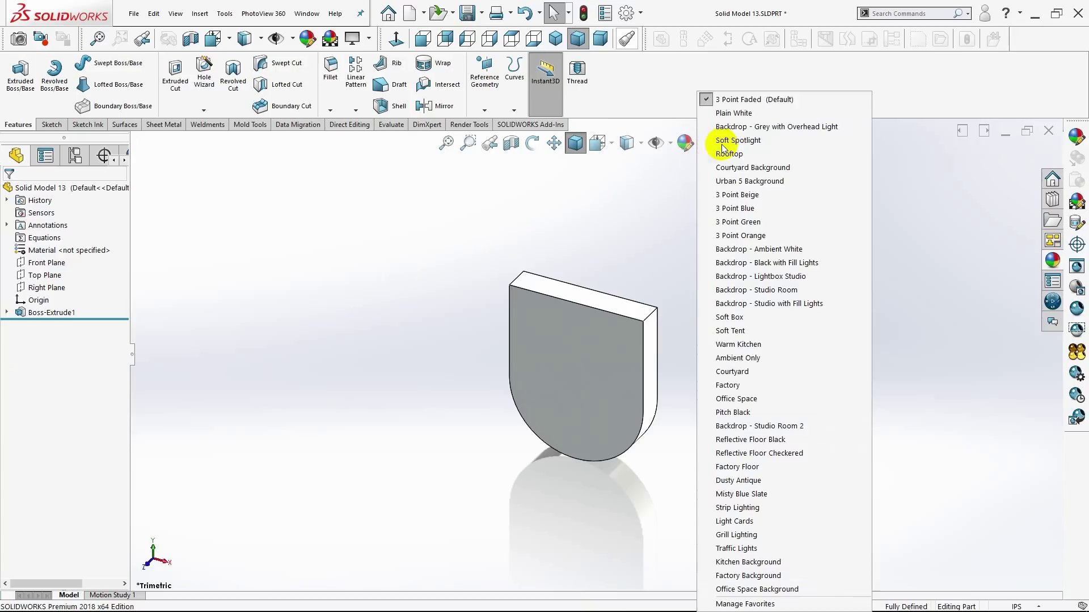
left_click(729, 114)
mouse_move(750, 324)
middle_mouse_down()
mouse_move(722, 308)
mouse_move(649, 340)
mouse_move(709, 352)
mouse_move(711, 321)
middle_mouse_up()
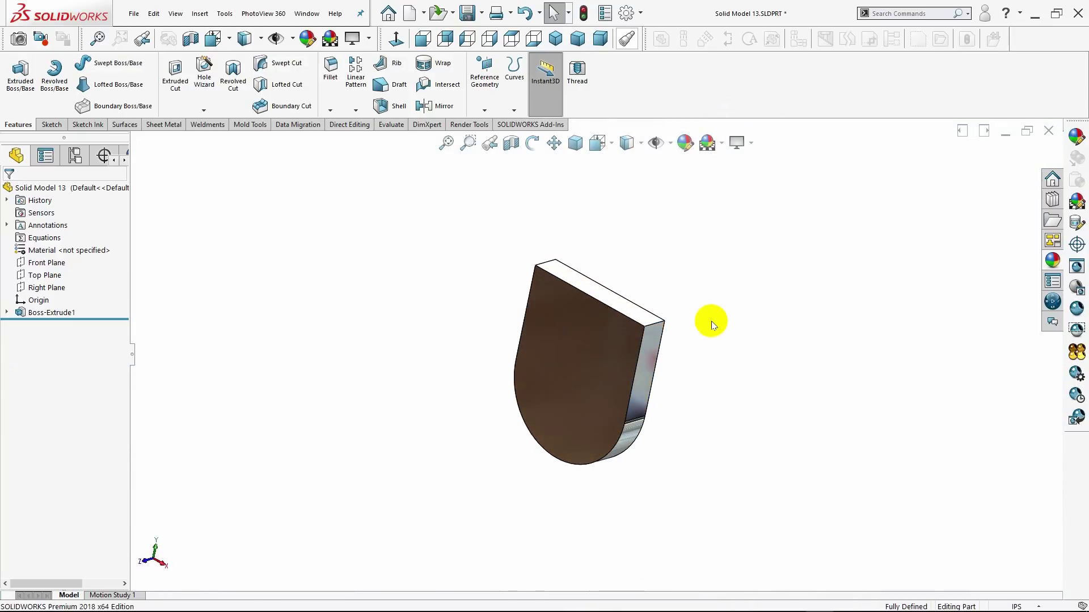
left_click(556, 39)
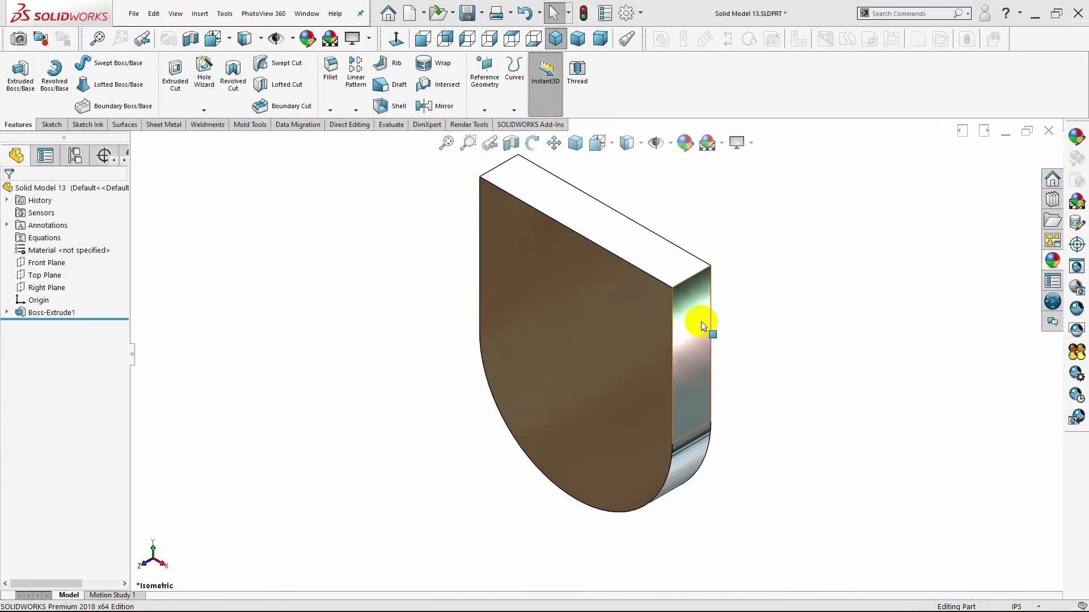
left_click(712, 313)
Sketch a corner rectangle, .625 in tall and about 1.19 in wide, from the side face's top corner
left_click(752, 288)
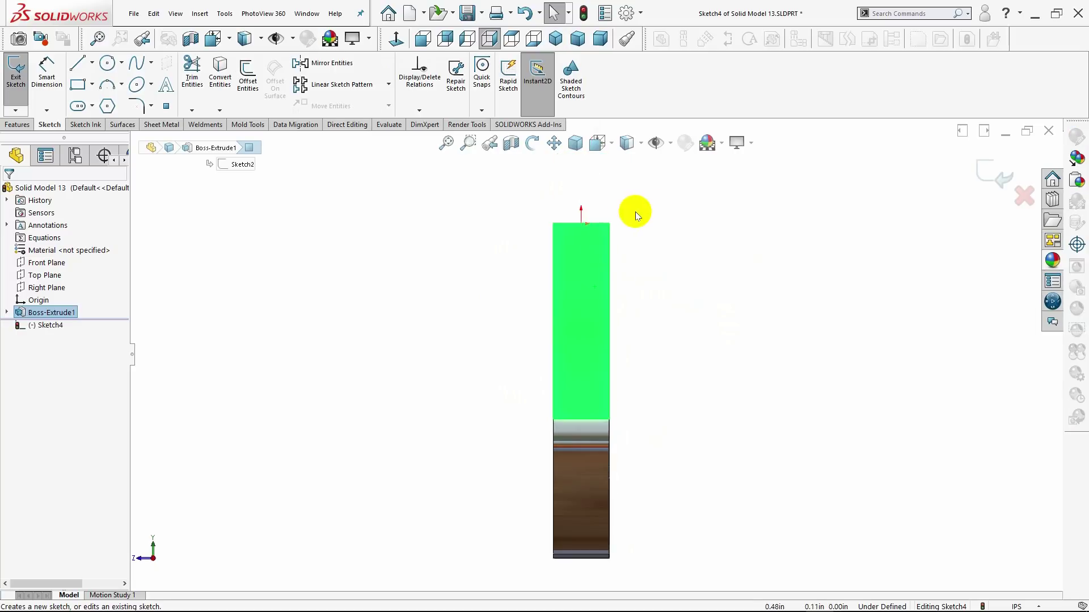
left_click(91, 85)
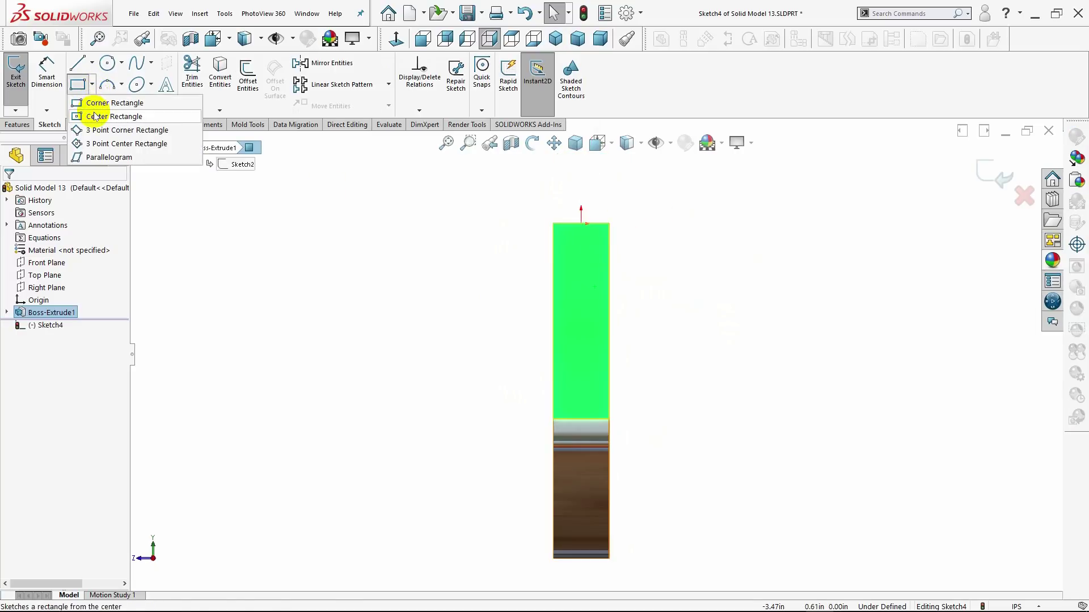
left_click(91, 103)
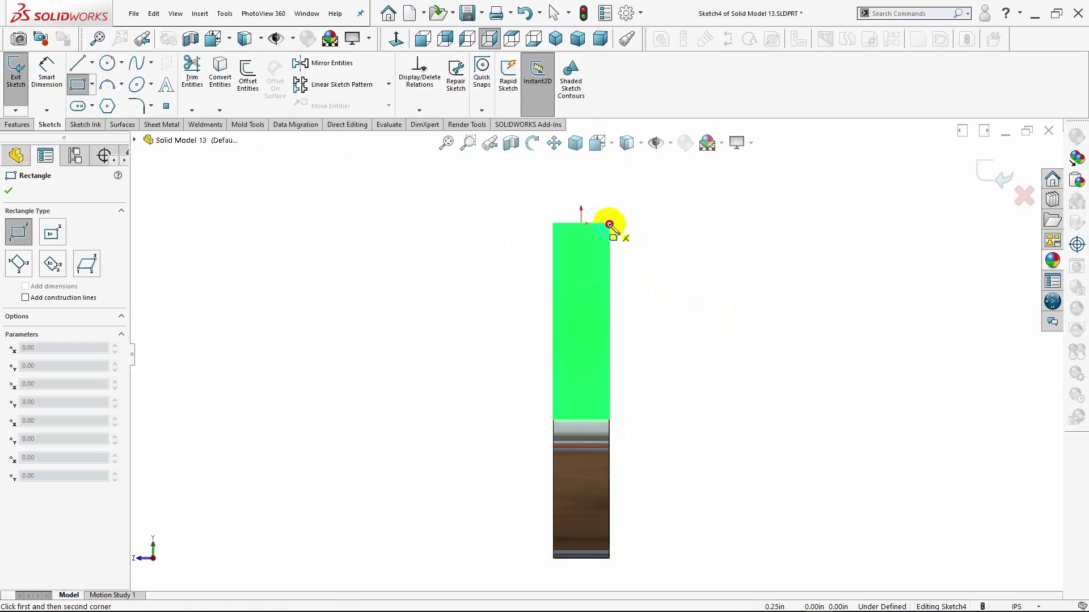
left_click(609, 225)
type(".6250")
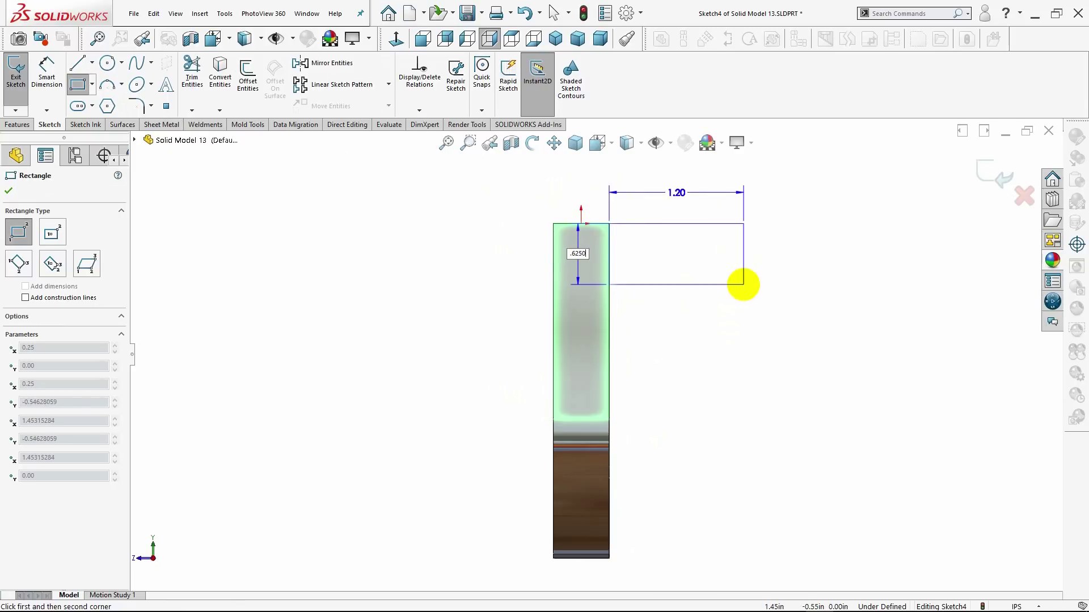
key("Tab")
type("1.1875")
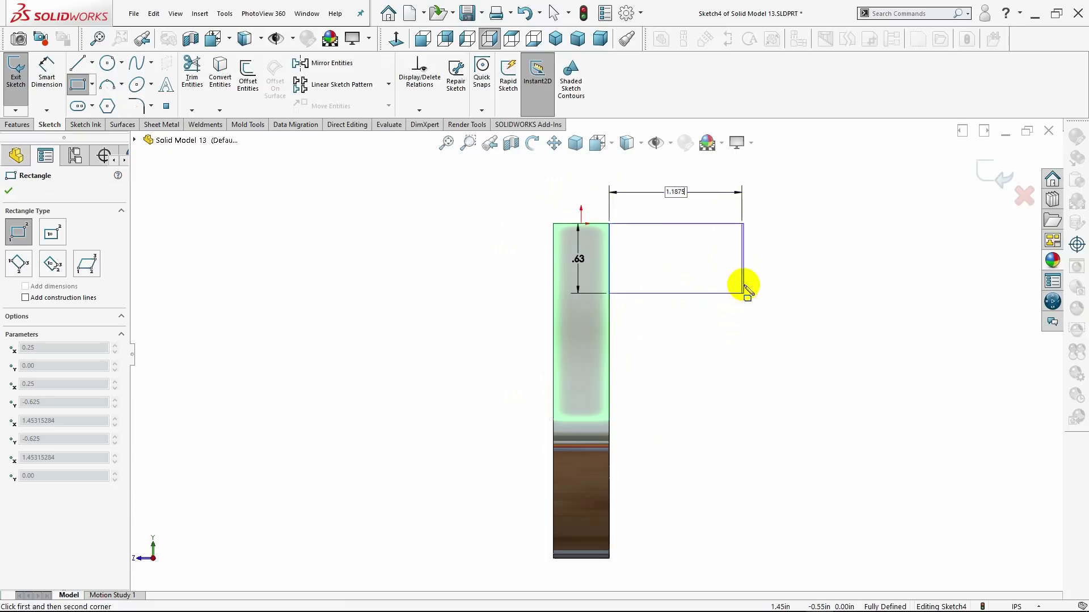
key("Return")
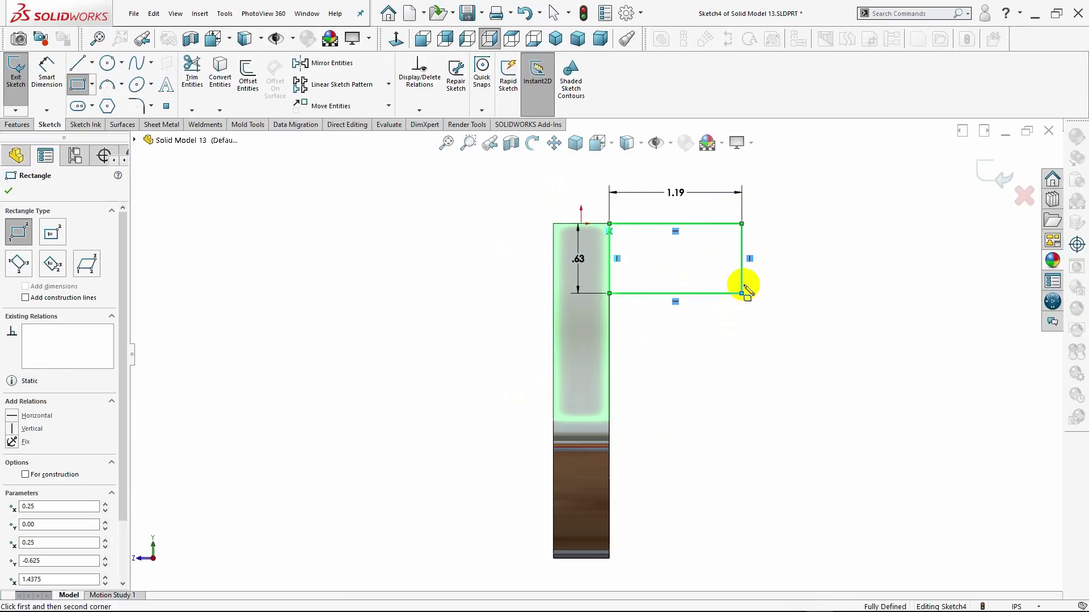
left_click(8, 191)
left_click(91, 62)
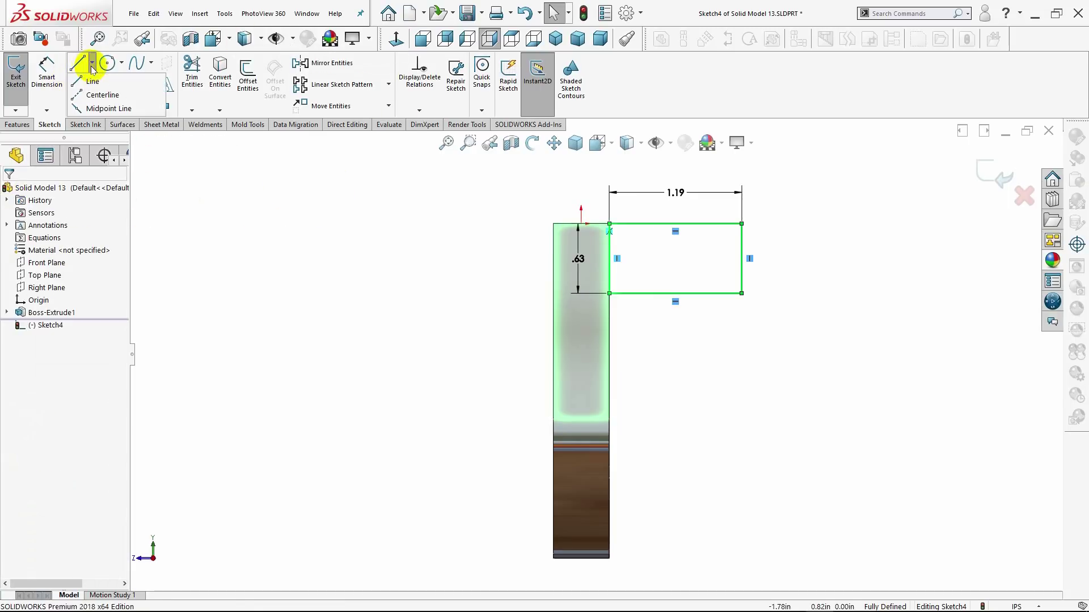
Draw a vertical centreline down from the upright's top-edge midpoint and select the right rectangle
left_click(581, 224)
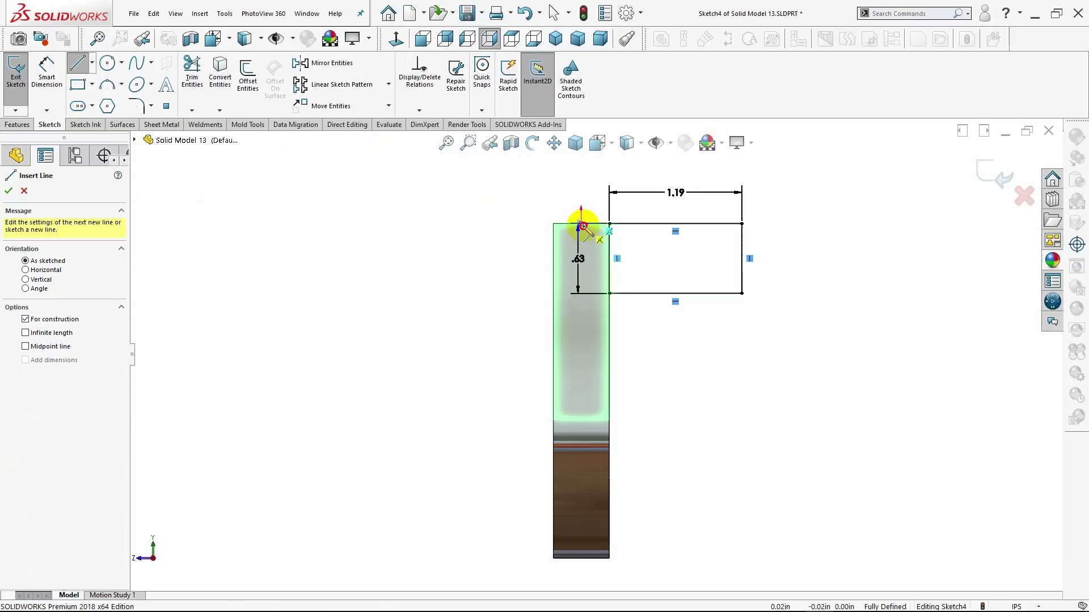
left_click(581, 348)
key("Escape")
key("Escape")
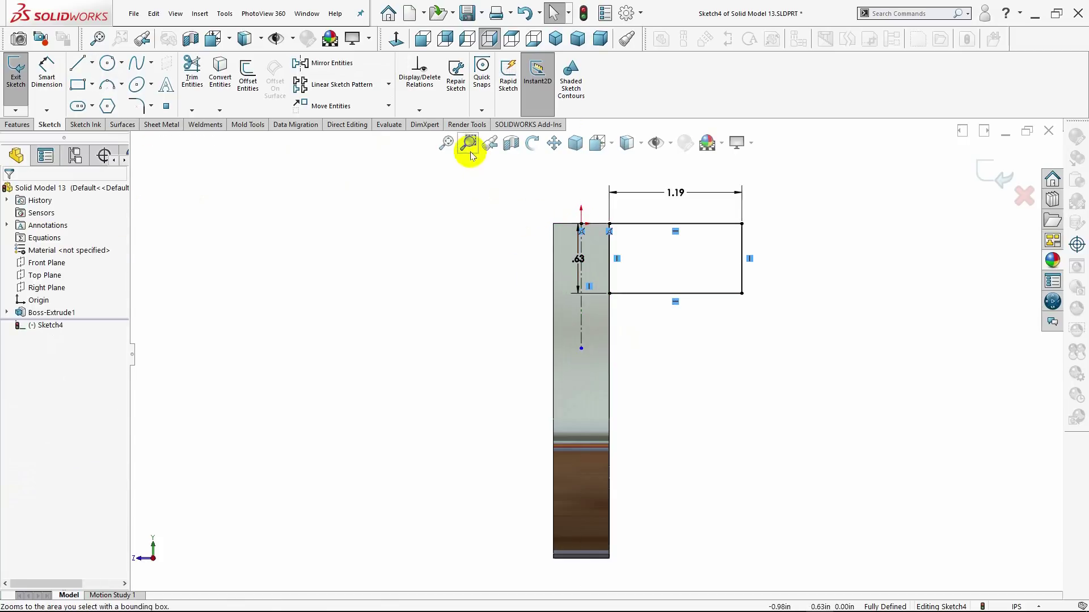
left_click(740, 267)
left_click(695, 294, "ctrl")
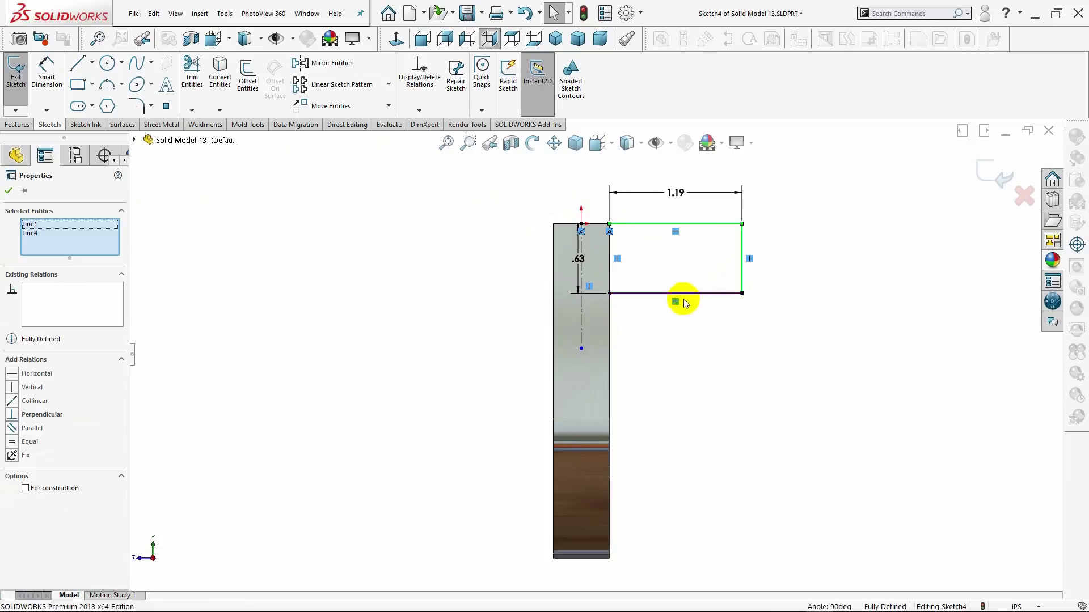
double_click(610, 258)
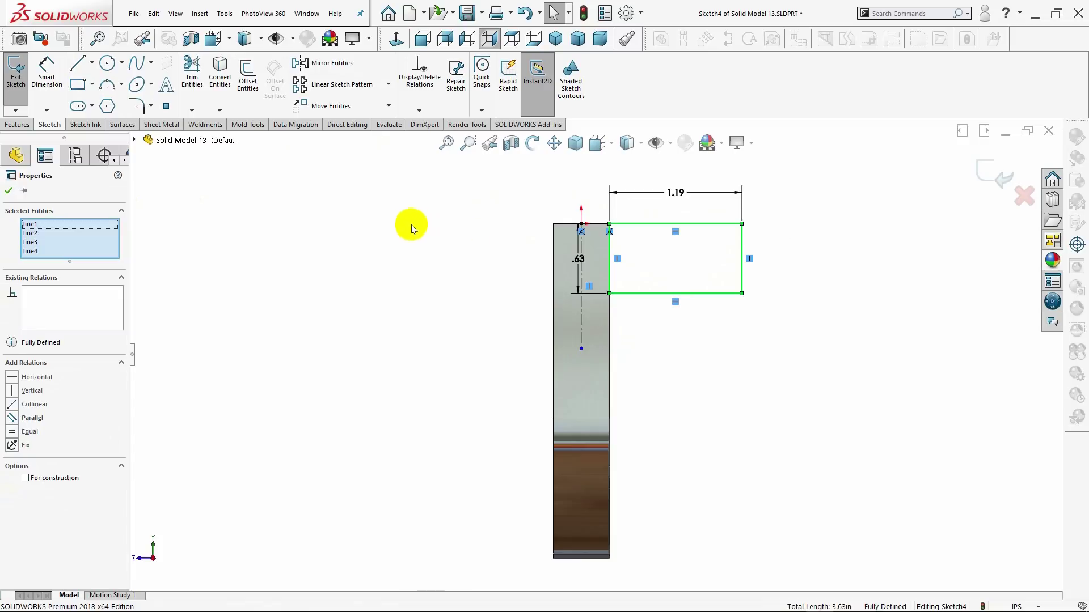
Mirror the rectangle about the vertical centreline and move the .63 dimension beside it
left_click(317, 63)
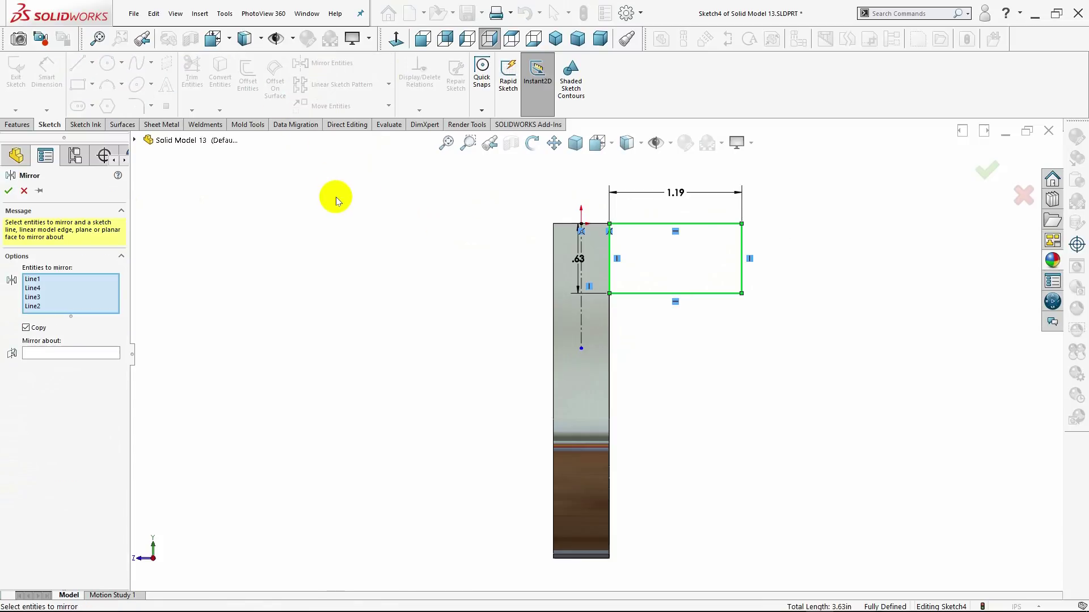
left_click(71, 353)
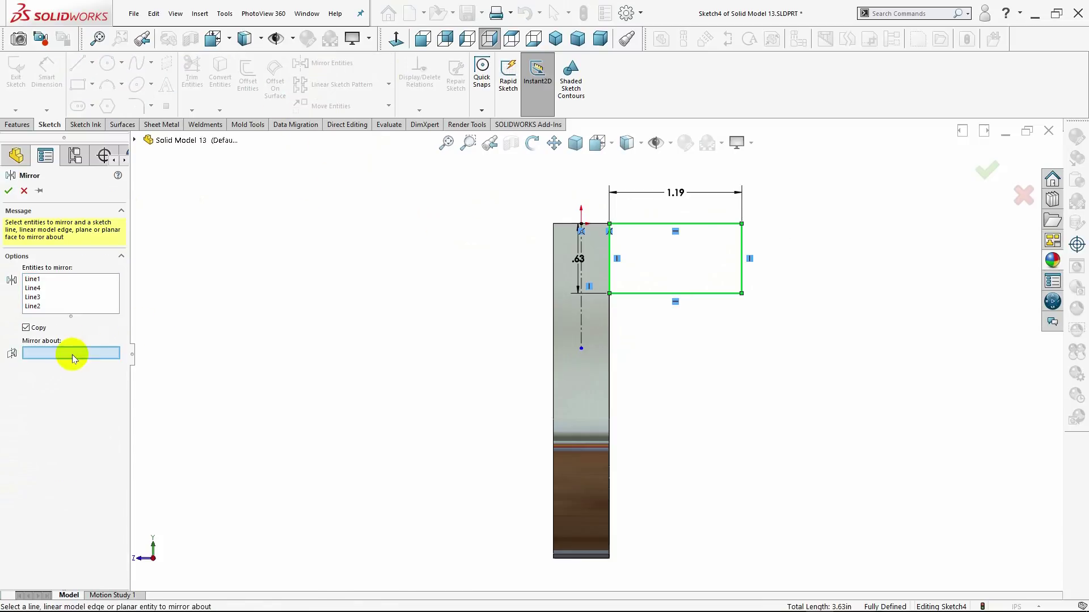
left_click(581, 303)
left_click(10, 191)
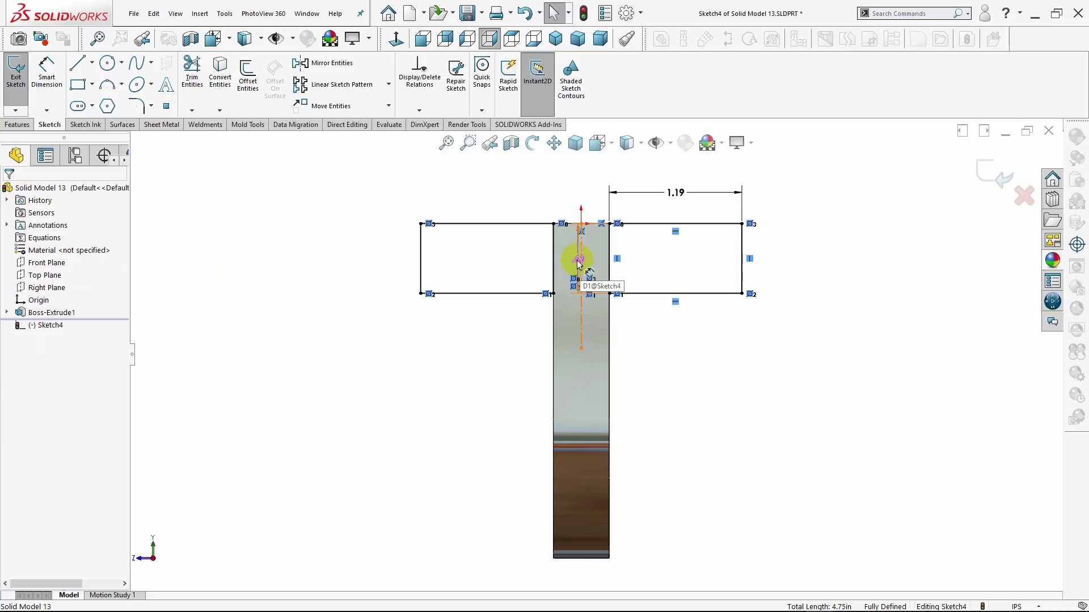
left_click_drag(577, 259, 774, 255)
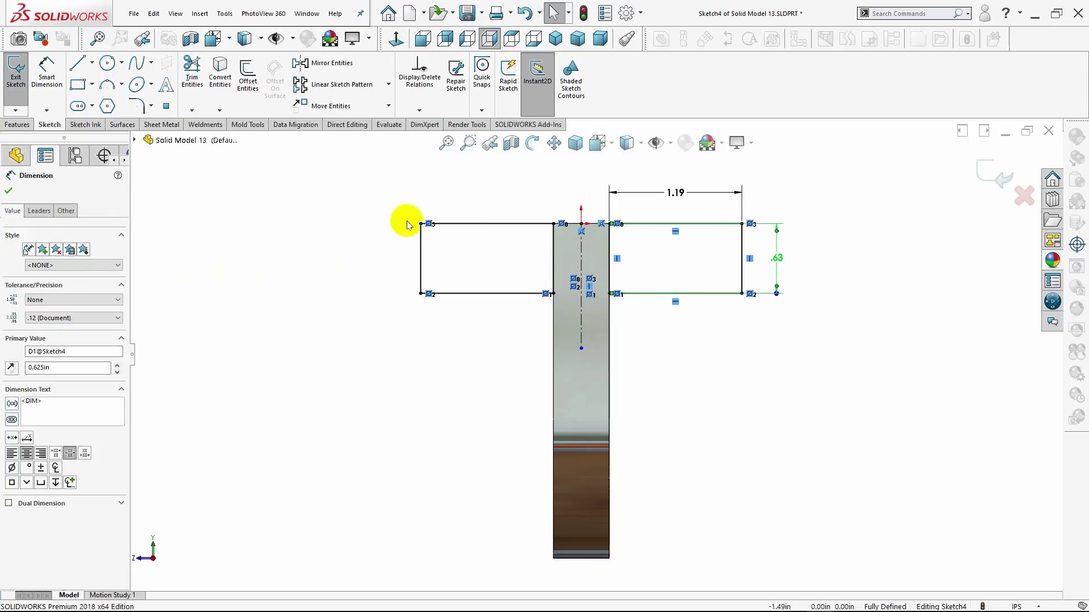
left_click(7, 187)
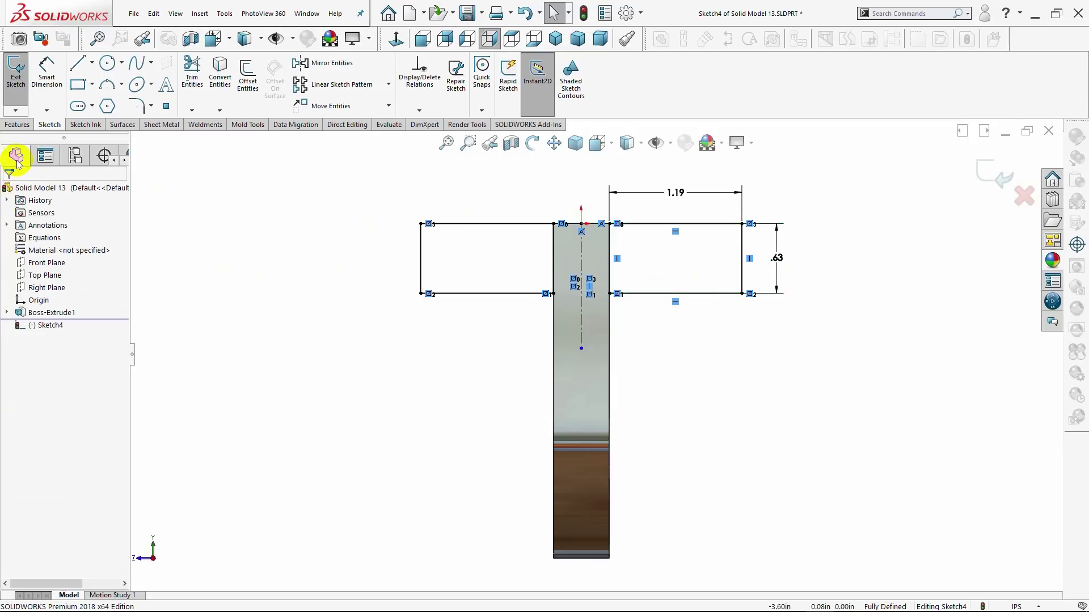
left_click(14, 125)
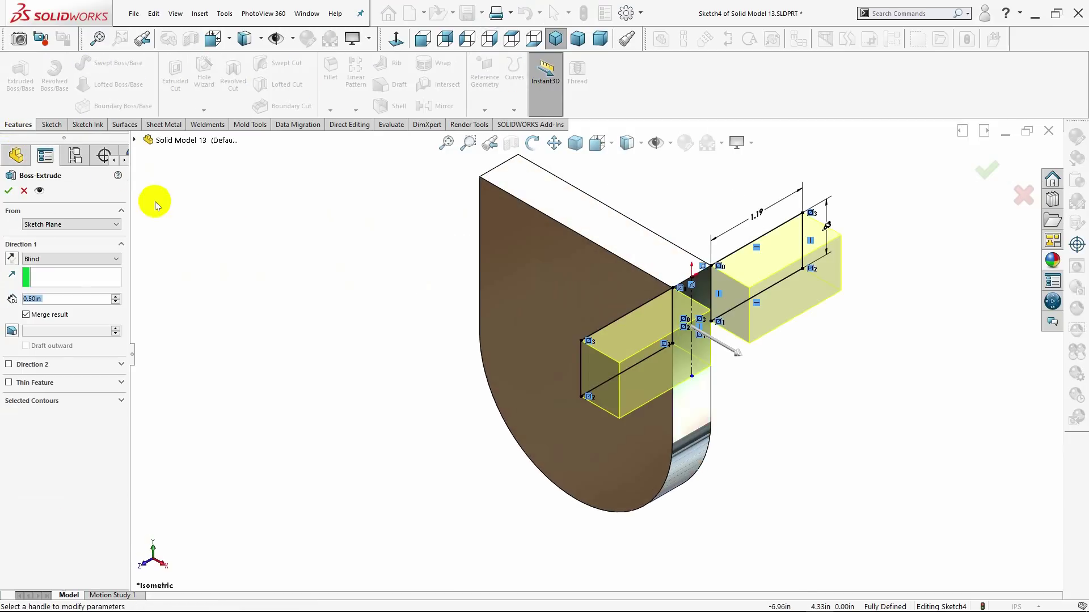
Extrude both rectangles 2.50 in Blind in the reversed direction to form the top plate
left_click(11, 259)
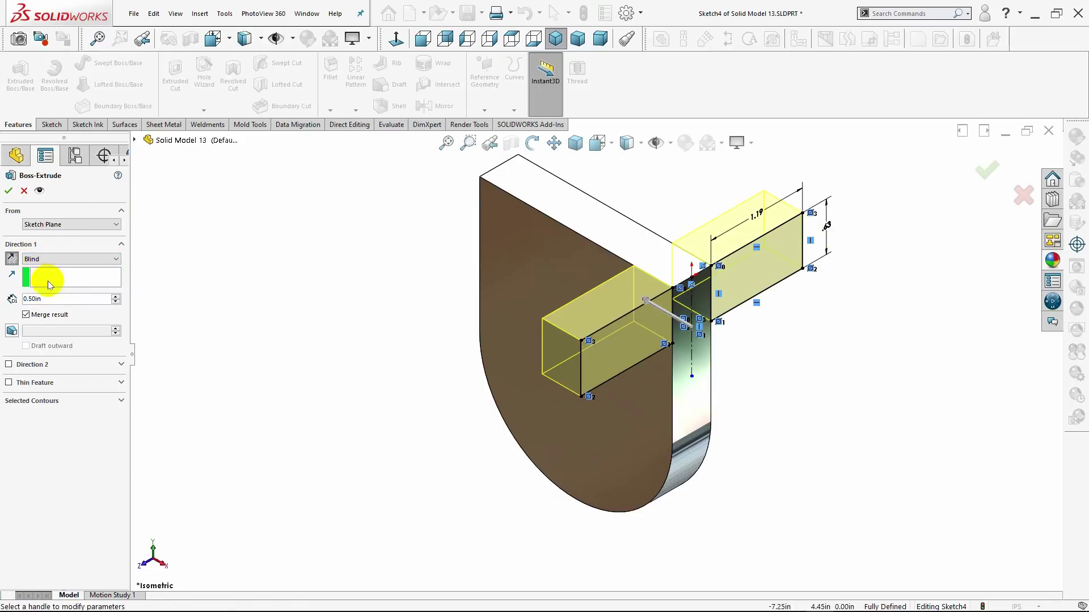
left_click_drag(66, 300, 13, 297)
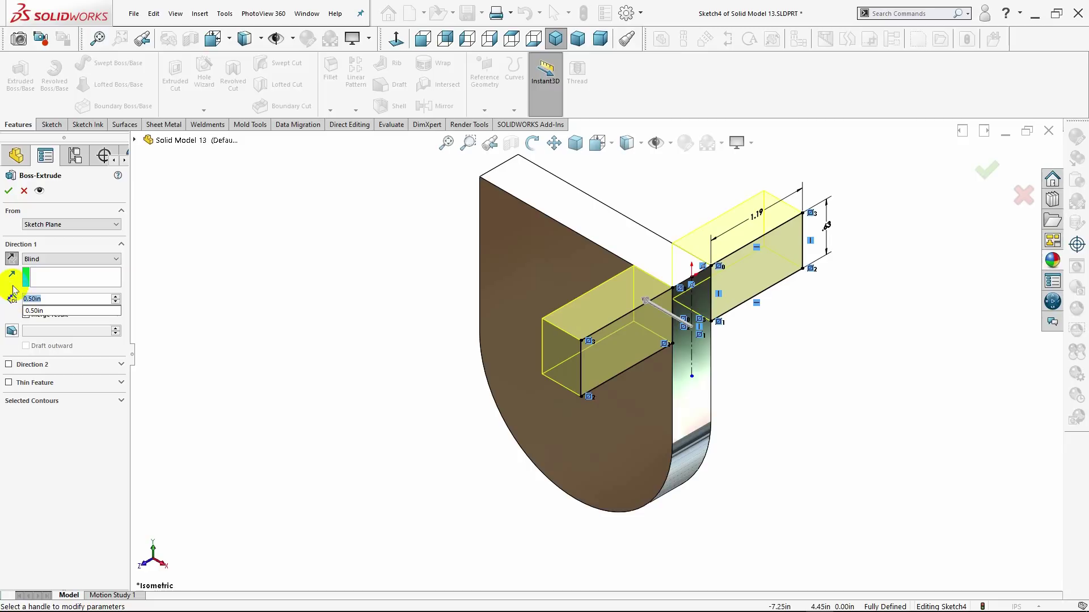
type("2.50")
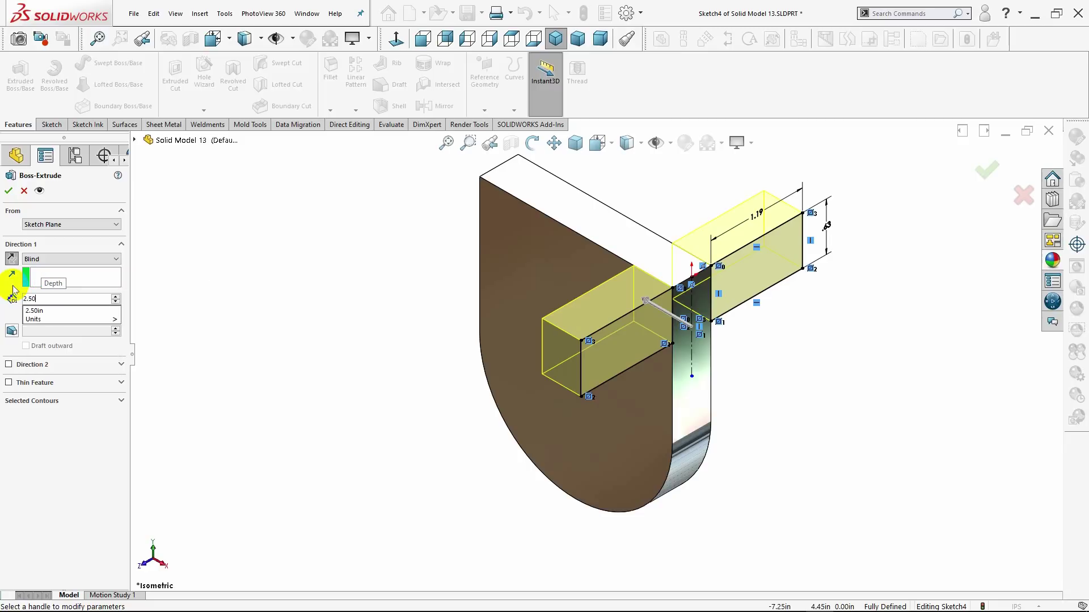
key("Return")
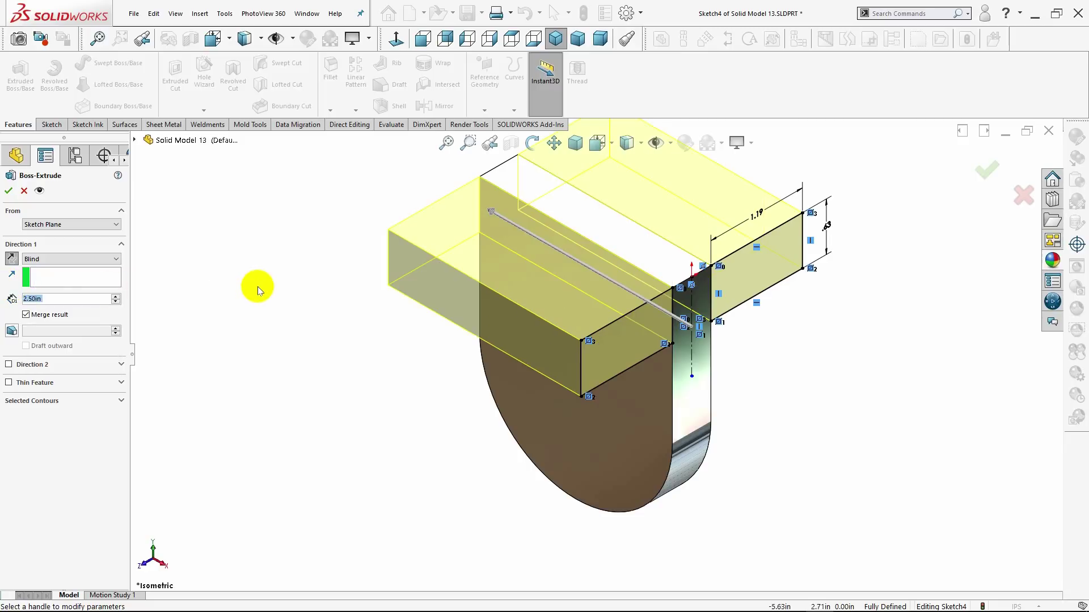
mouse_move(297, 281)
middle_mouse_down()
mouse_move(270, 292)
mouse_move(219, 272)
mouse_move(279, 284)
mouse_move(272, 261)
middle_mouse_up()
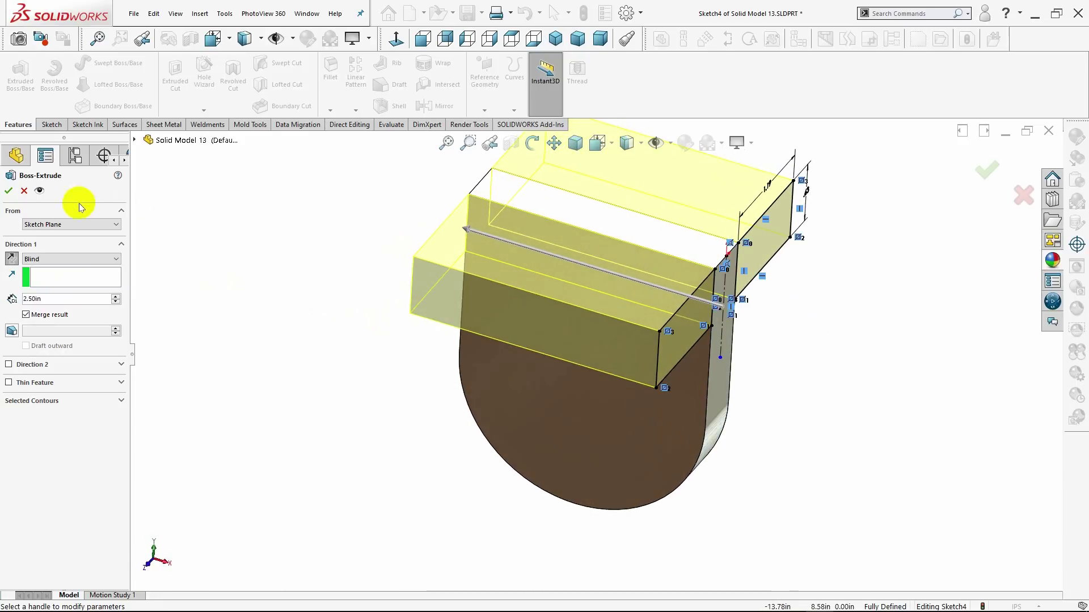
left_click(8, 190)
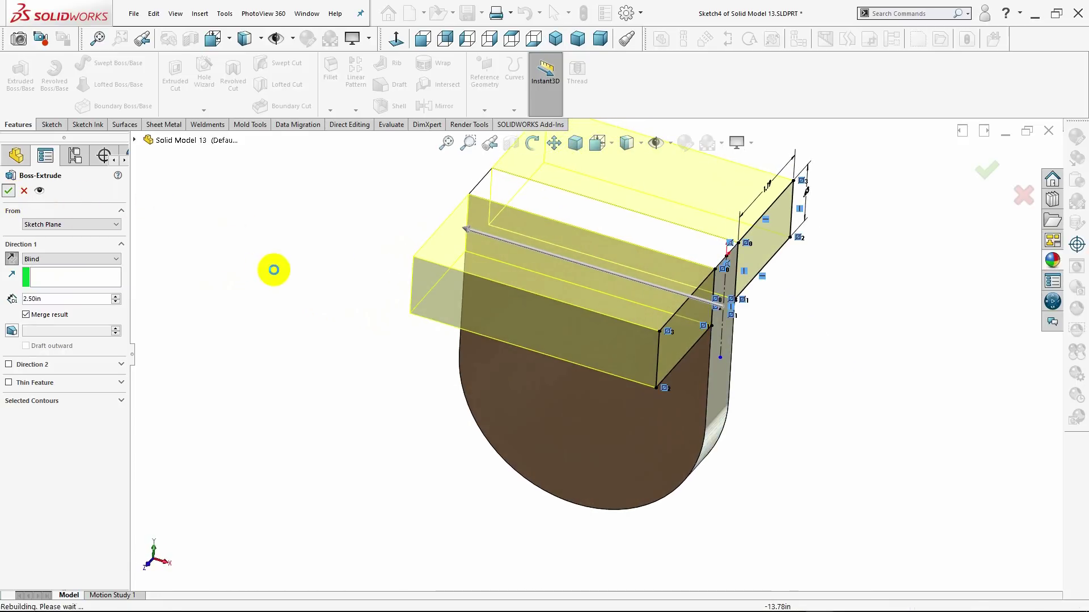
left_click(555, 39)
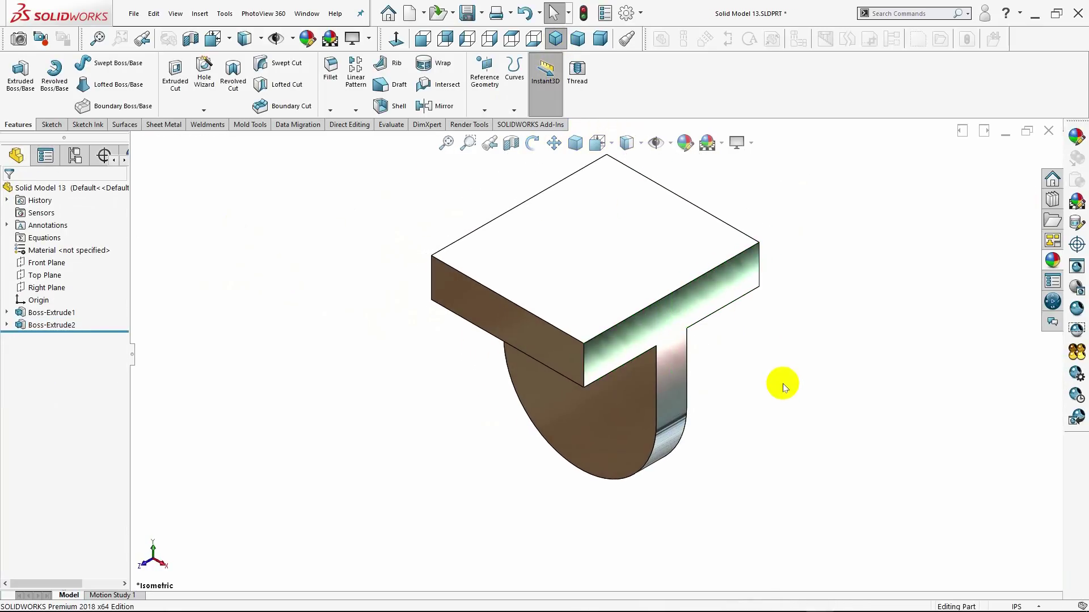
Return to the isometric view and start a sketch on the upright's curved front face
mouse_move(783, 383)
middle_mouse_down()
mouse_move(664, 371)
mouse_move(554, 425)
mouse_move(564, 434)
middle_mouse_up()
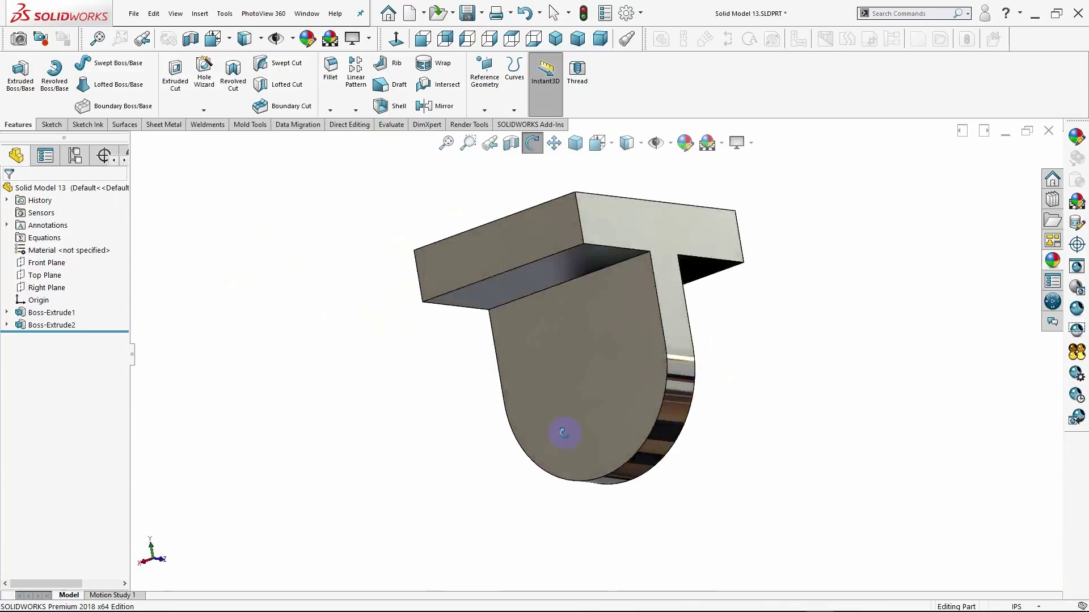
mouse_move(564, 434)
left_mouse_down()
mouse_move(899, 397)
mouse_move(748, 406)
left_mouse_up()
left_click(536, 139)
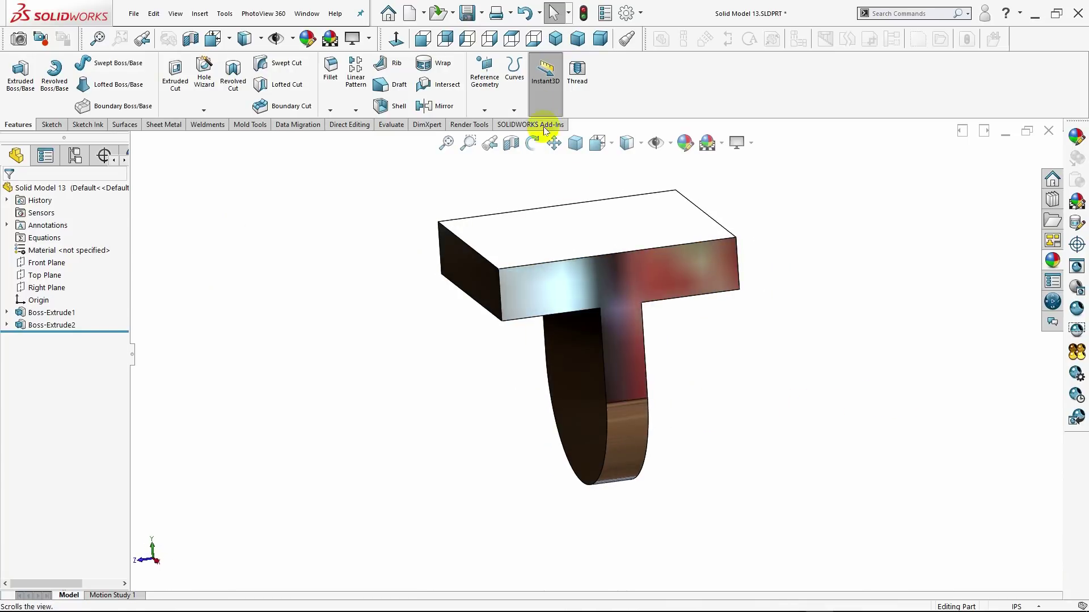
left_click(555, 39)
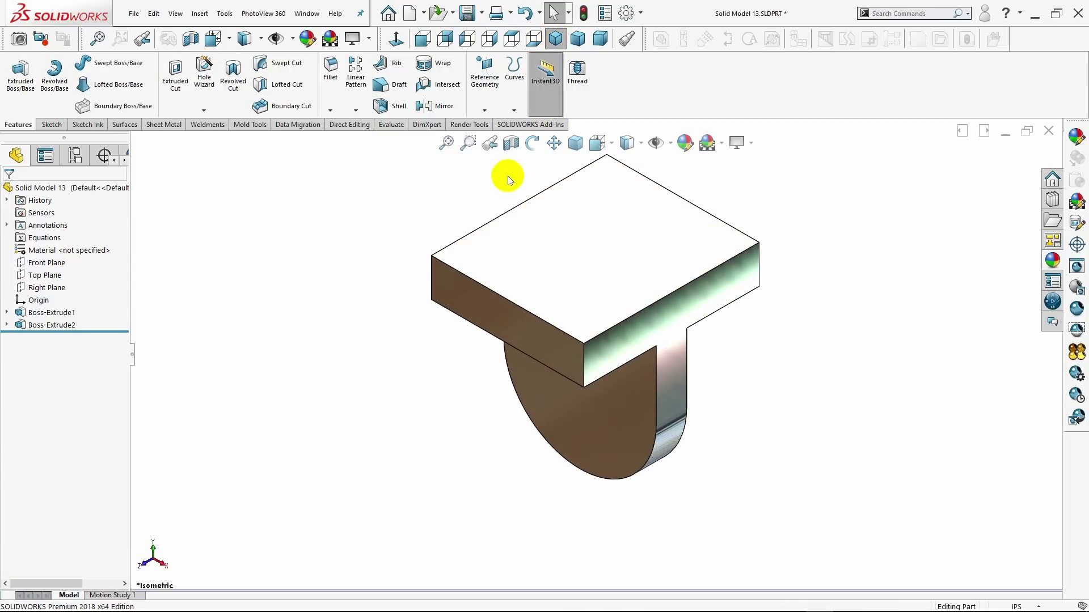
left_click(448, 308)
left_click(547, 424)
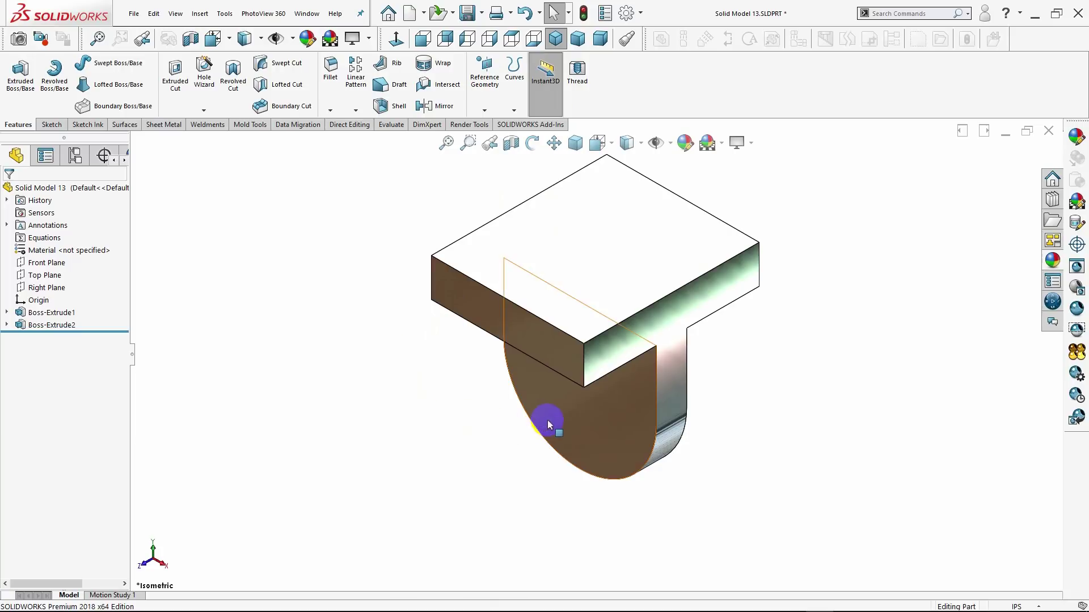
left_click(550, 423)
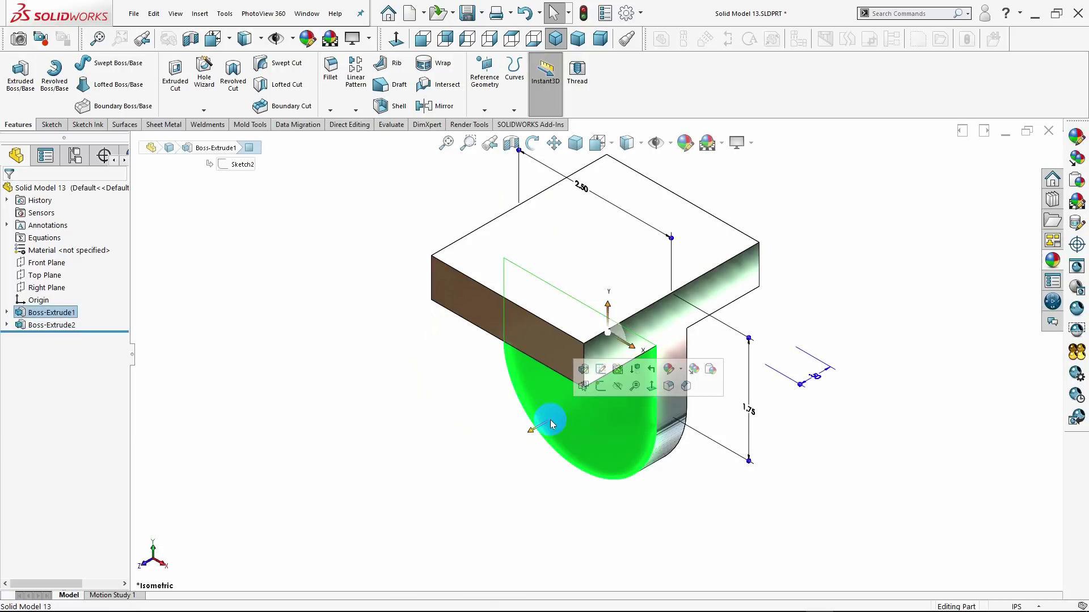
left_click(599, 388)
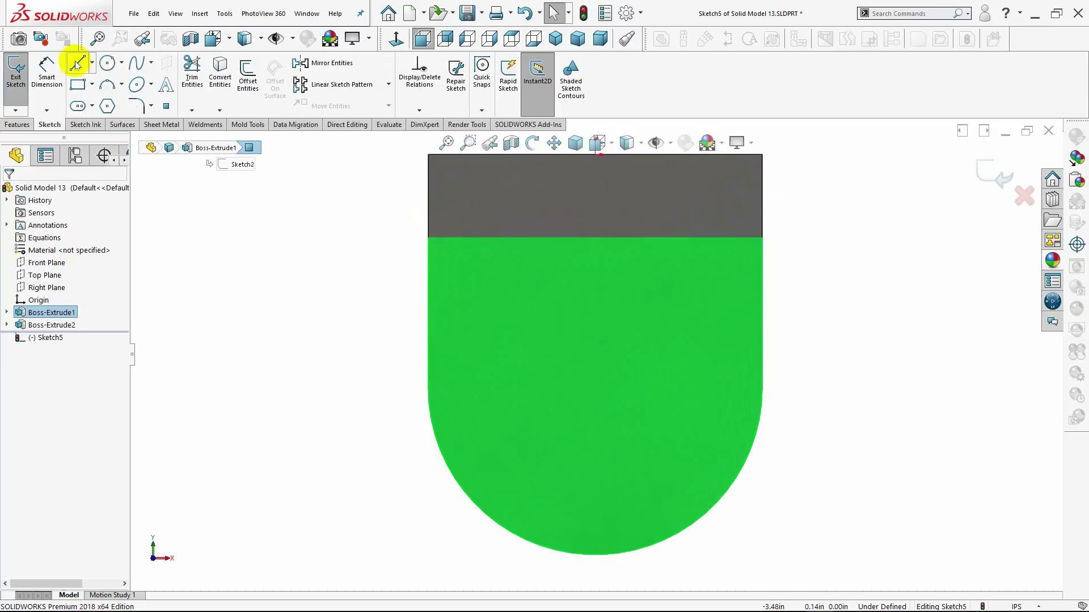
Draw a vertical centreline from the plate's lower edge down past the rounded bottom
left_click(91, 63)
left_click(91, 94)
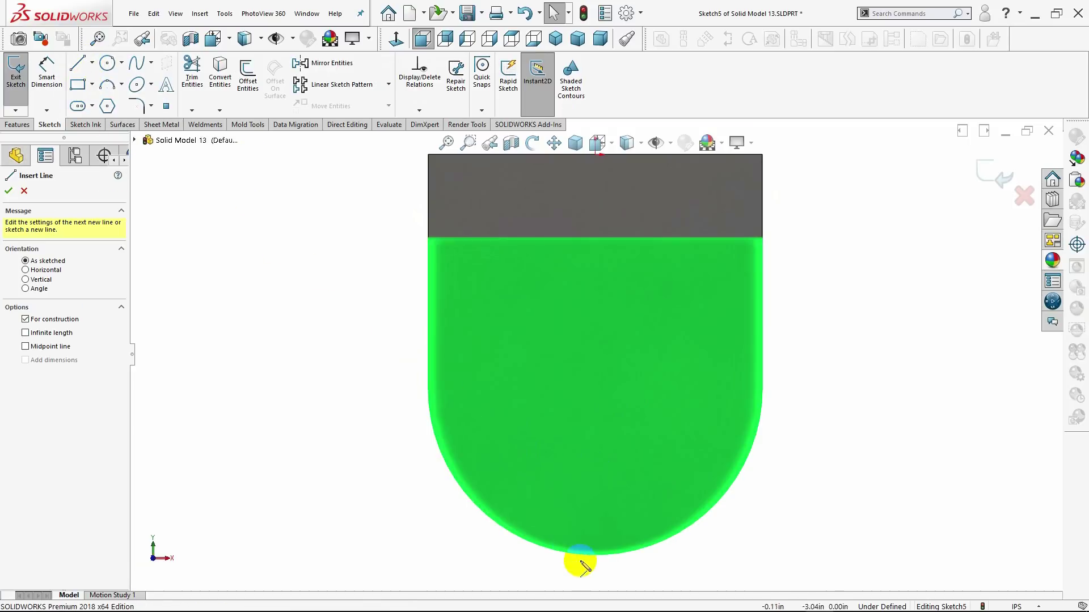
left_click(595, 238)
scroll(583, 528, "up", 2)
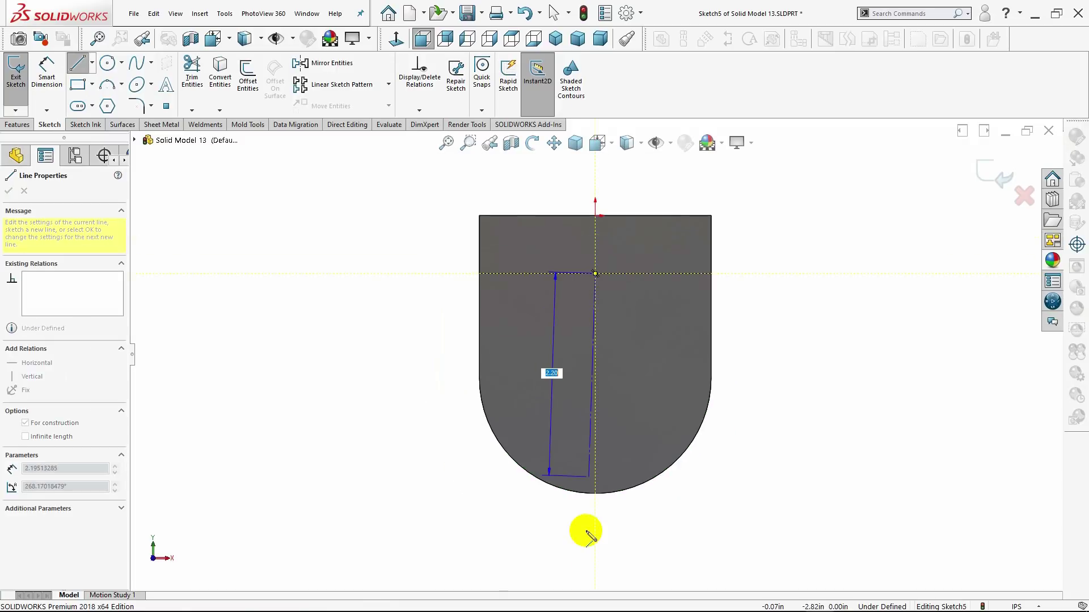
left_click(595, 521)
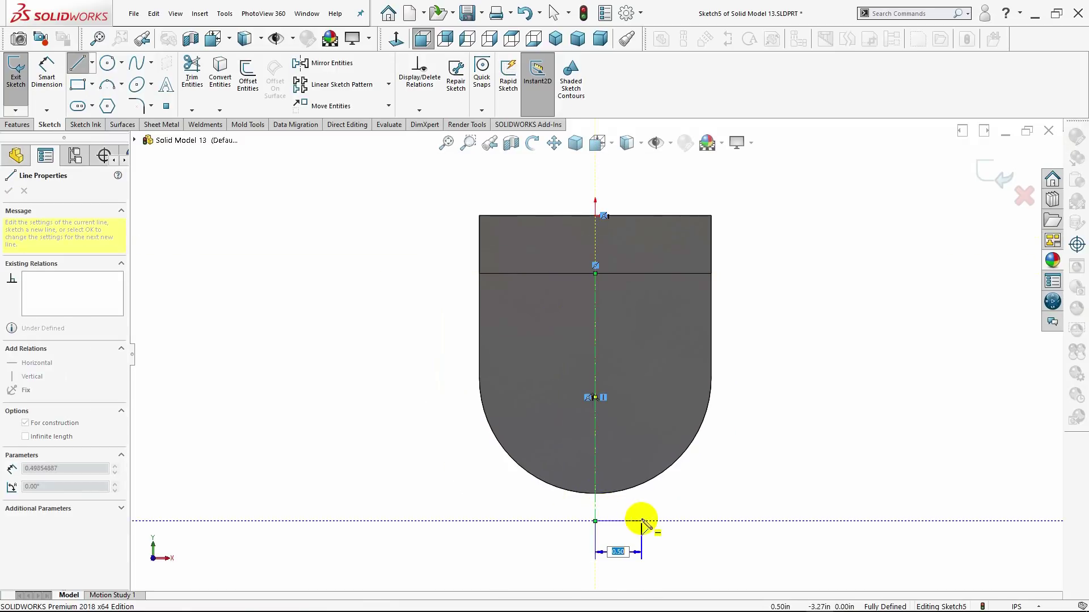
key("Escape")
key("Escape")
scroll(628, 414, "down", 1)
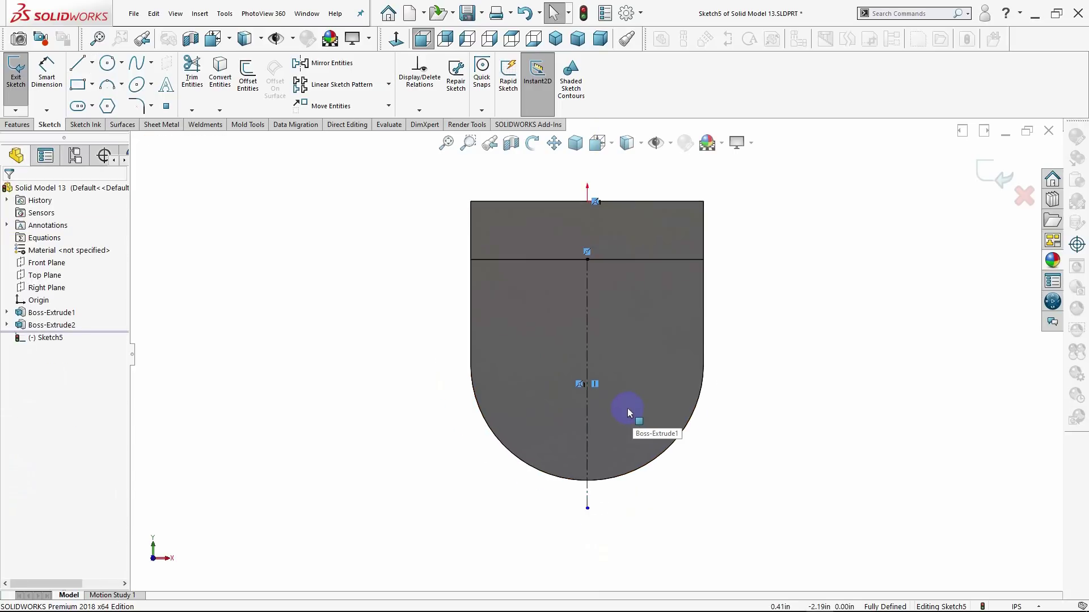
scroll(680, 454, "down", 2)
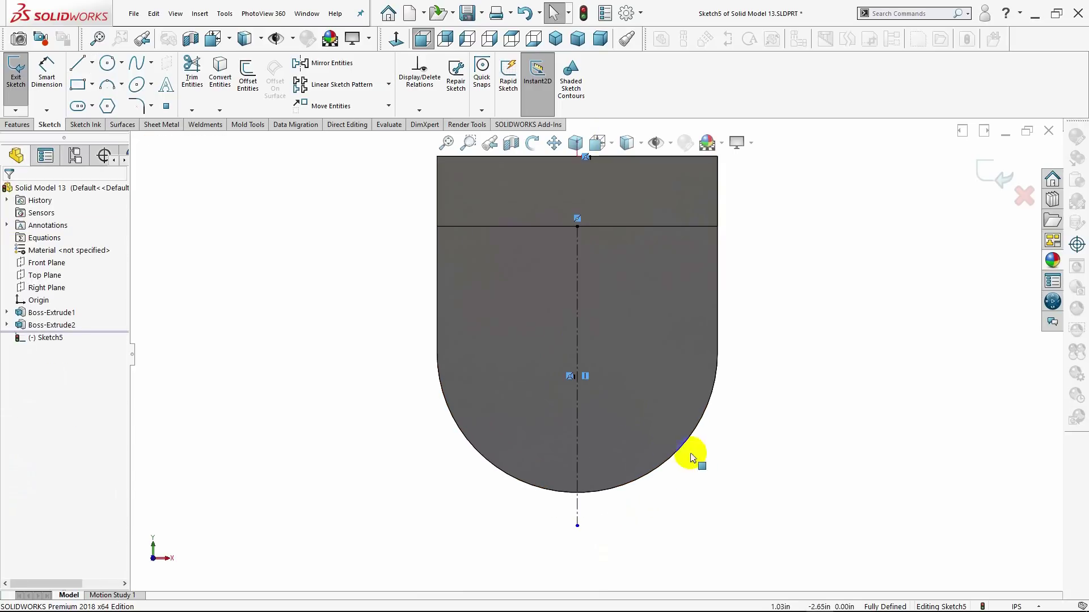
Add a horizontal centreline from the plate's left edge to past its right edge
left_click(92, 64)
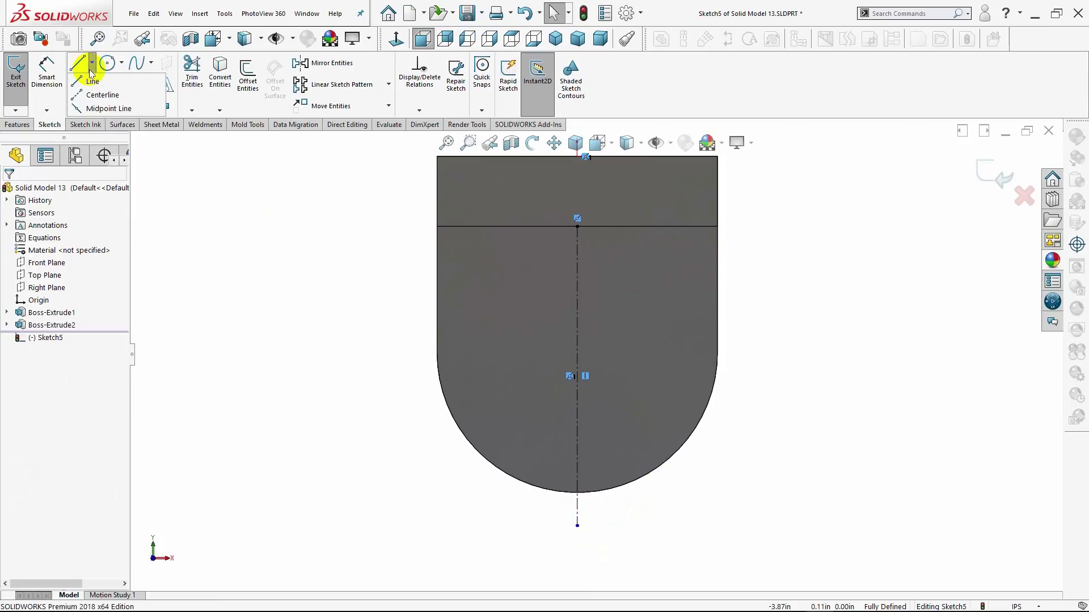
left_click(93, 98)
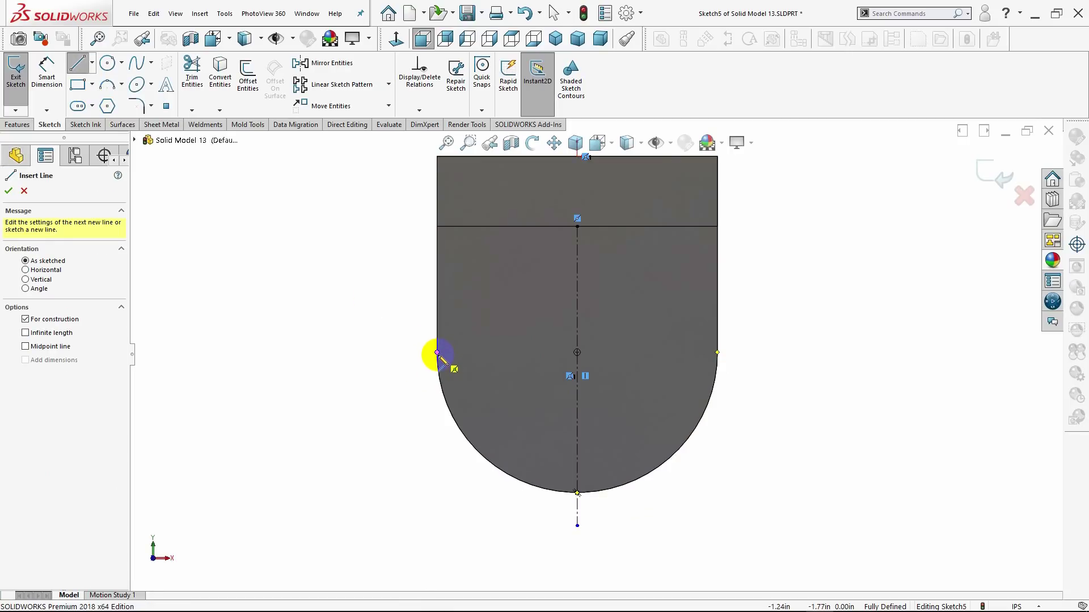
left_click(436, 353)
left_click(755, 352)
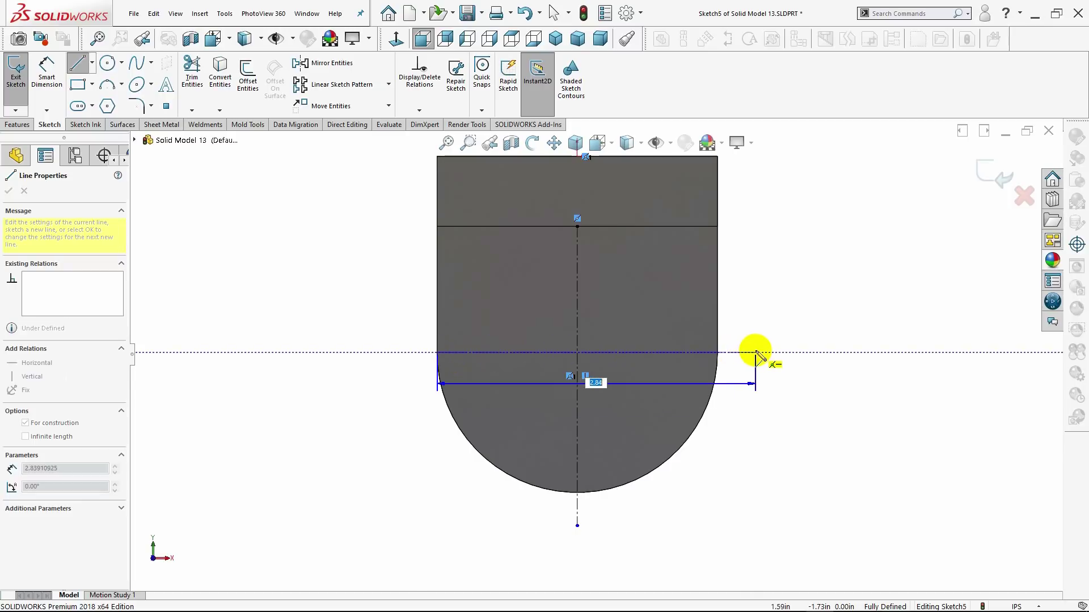
key("Escape")
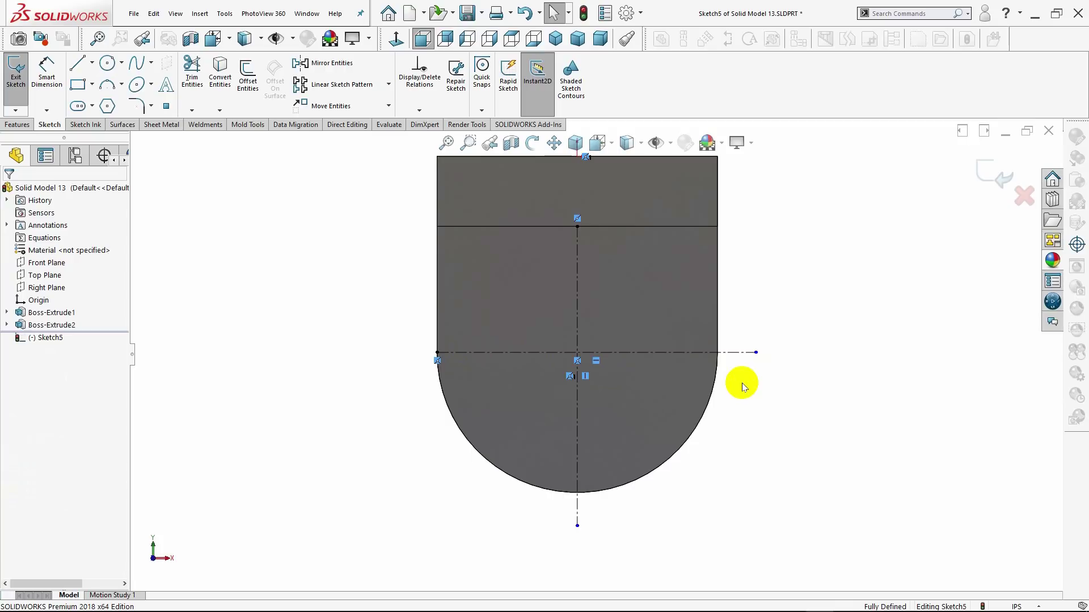
left_click(80, 70)
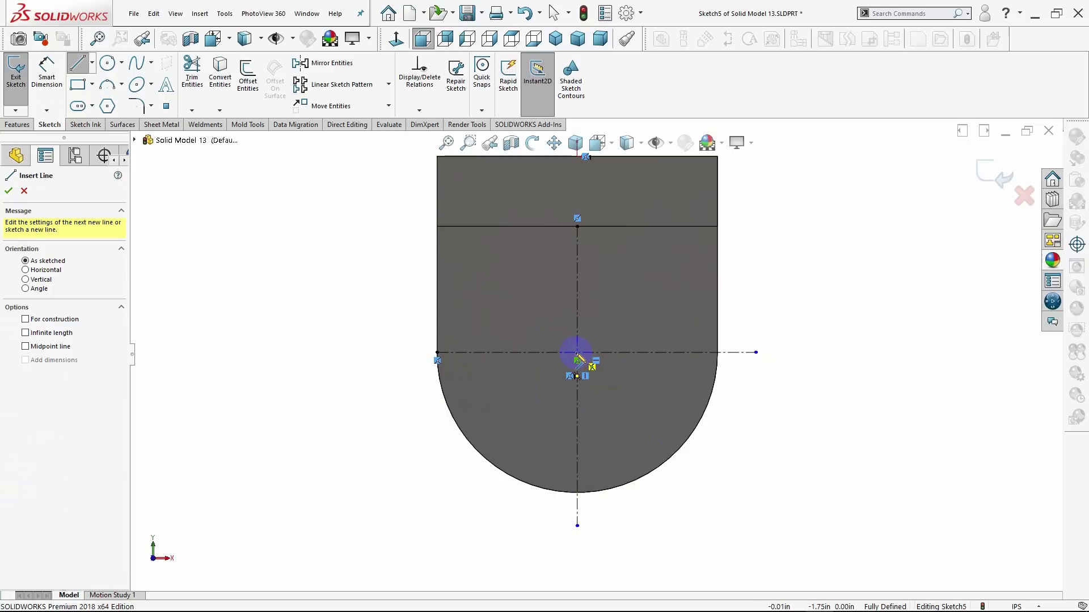
Draw a 0.34 in horizontal line rightward from the sketch origin
scroll(577, 357, "up", 1)
scroll(583, 359, "down", 3)
scroll(590, 362, "down", 3)
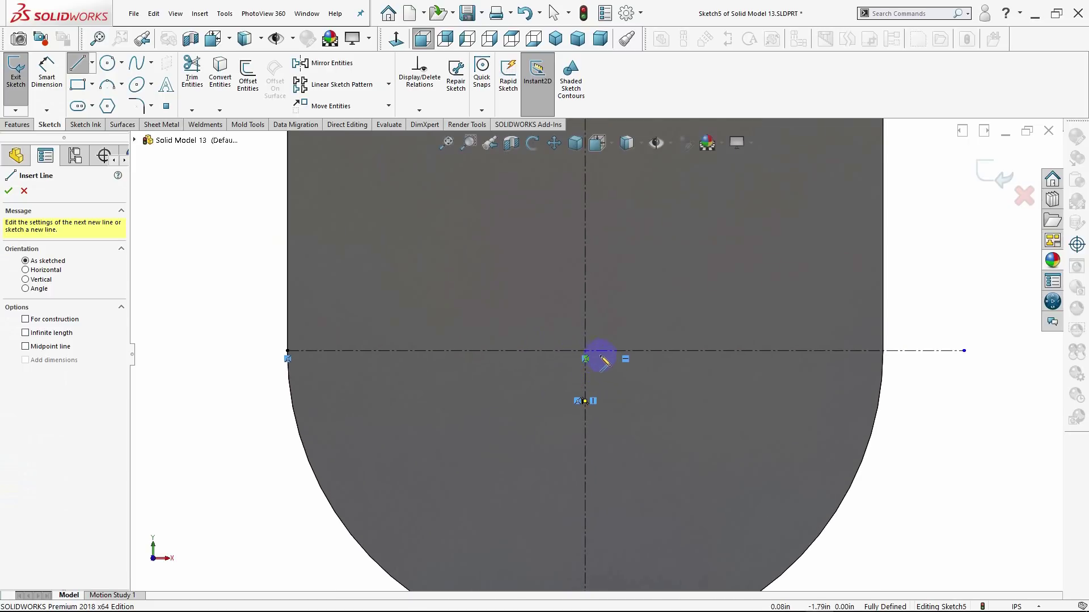
left_click(586, 355)
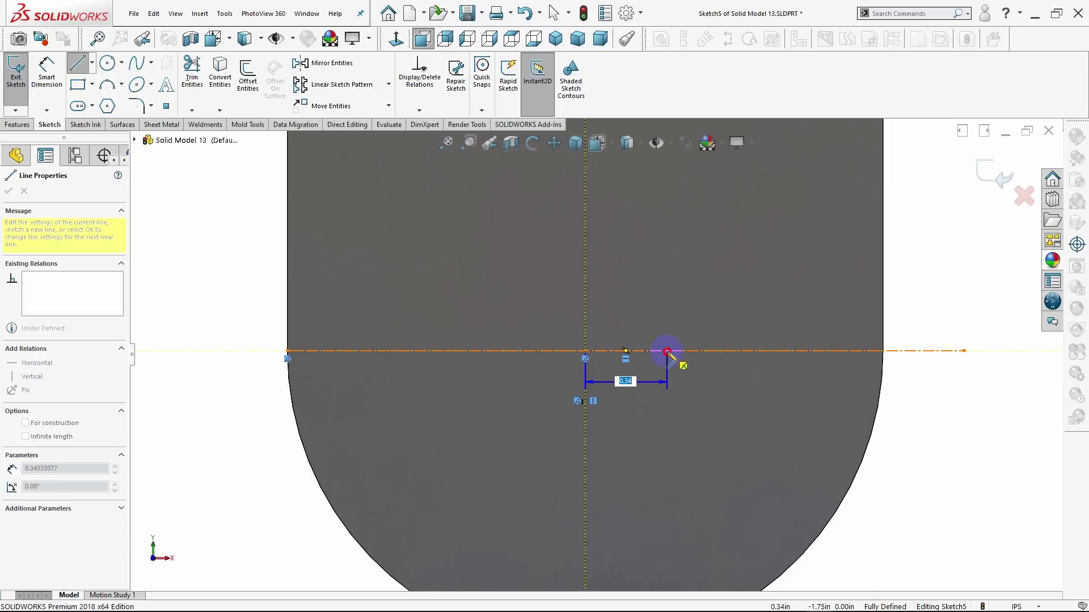
left_click(667, 352)
key("Escape")
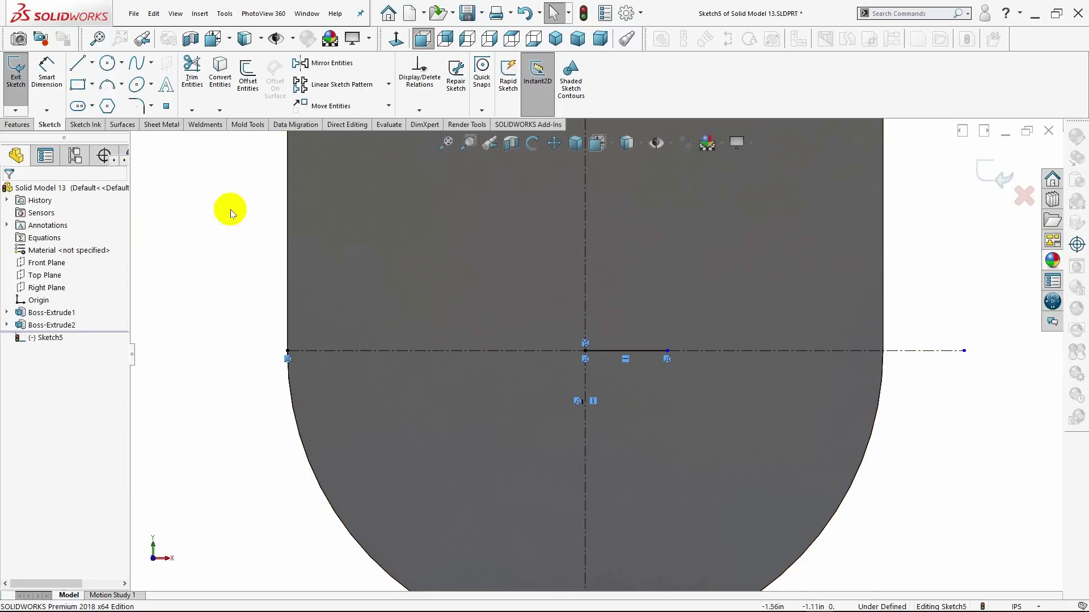
Draw a three-point arc from the line's end down to the vertical centerline
left_click(108, 85)
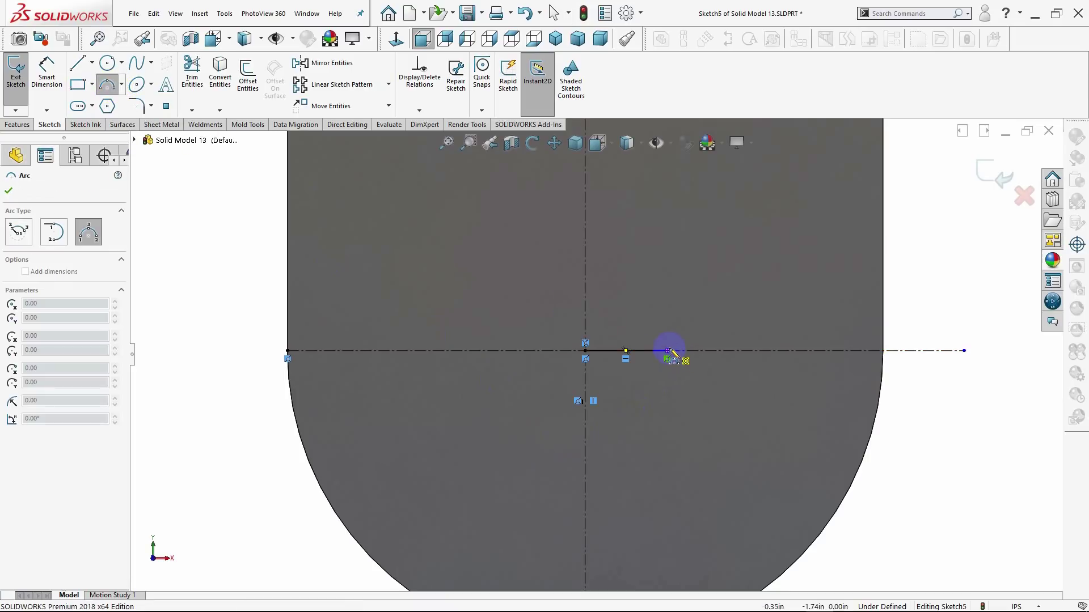
left_click(668, 352)
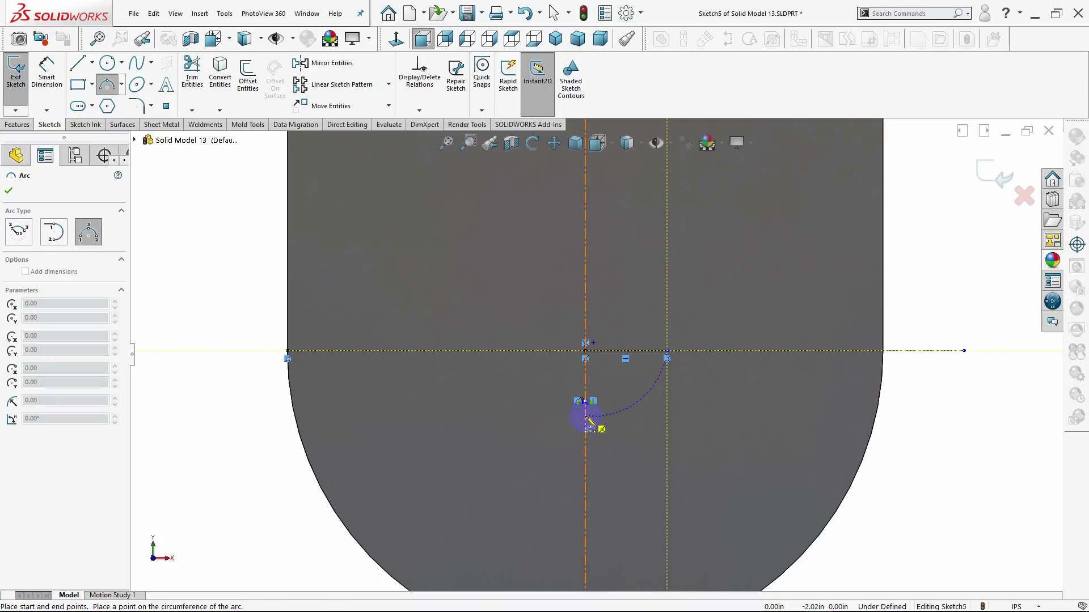
key("Escape")
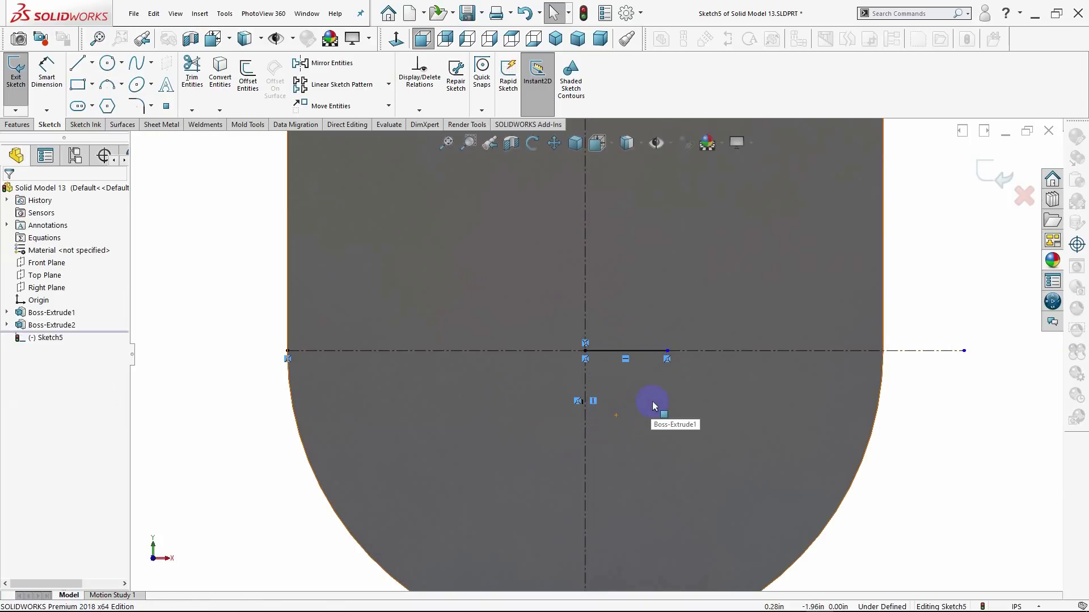
left_click(107, 84)
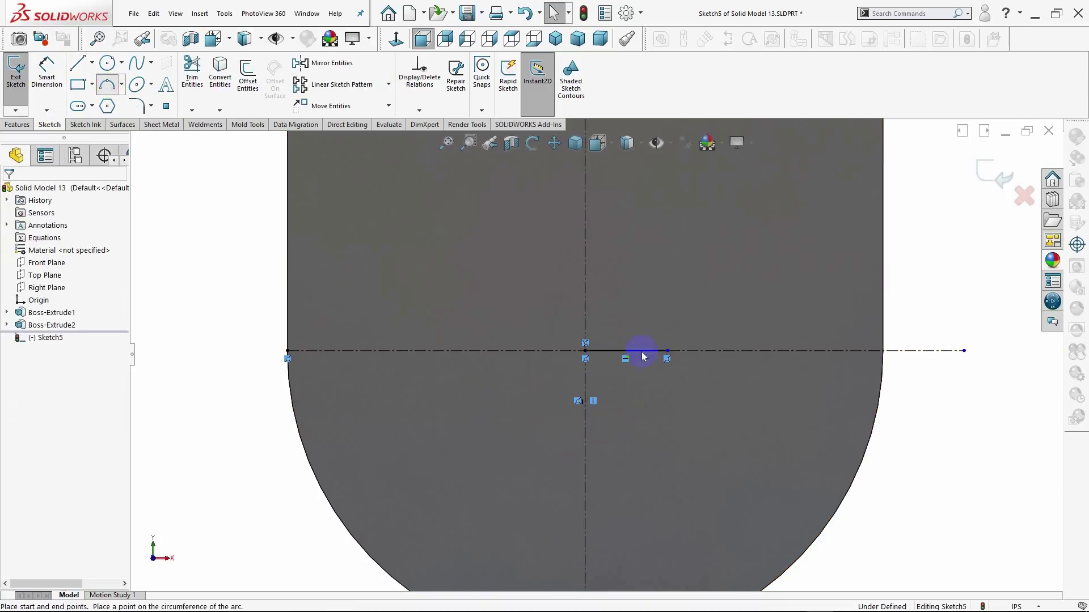
left_click(667, 350)
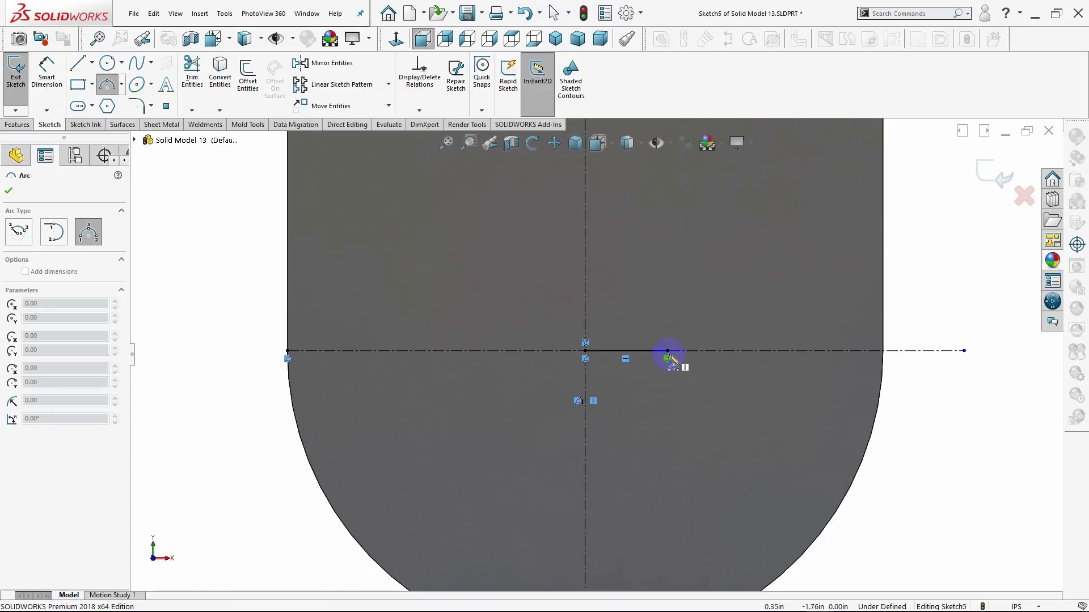
left_click(586, 424)
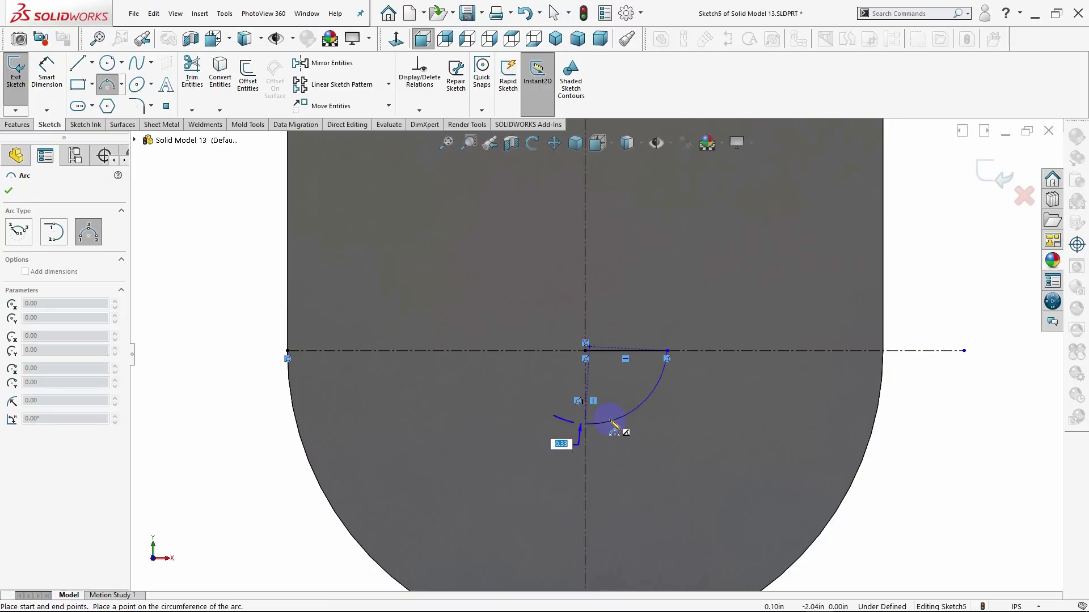
left_click(612, 423)
key("Escape")
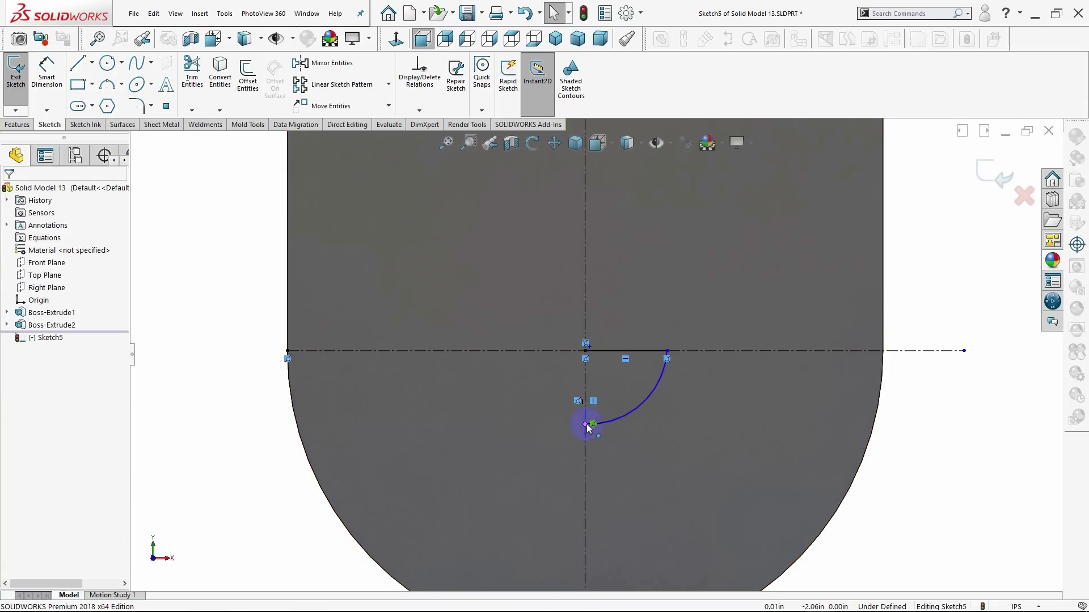
Make the arc's lower endpoint coincident with the vertical centerline
left_click(589, 377)
left_click(328, 415, "ctrl")
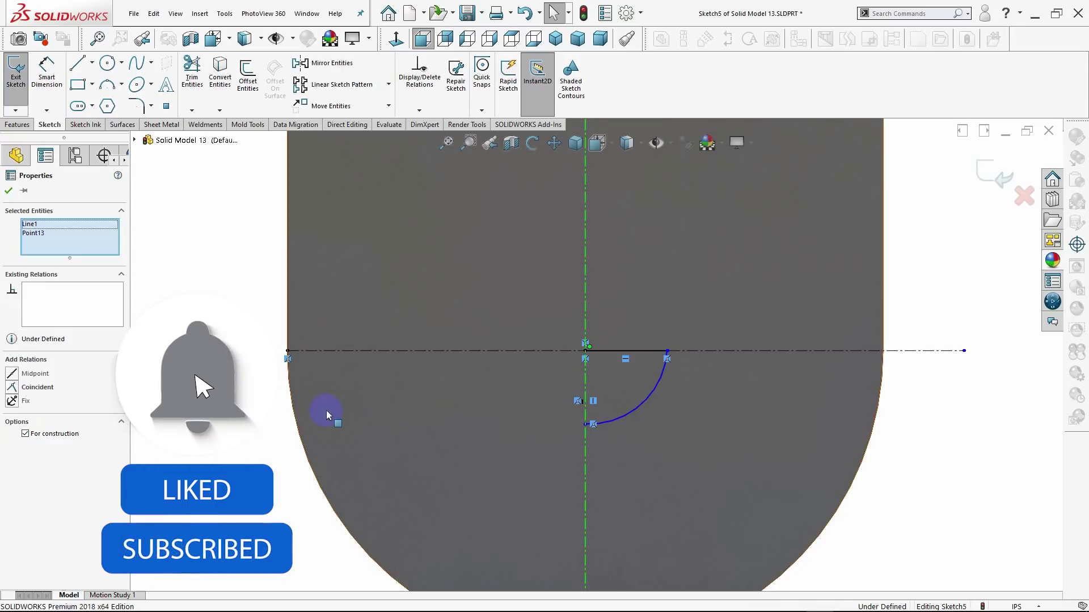
left_click(13, 388)
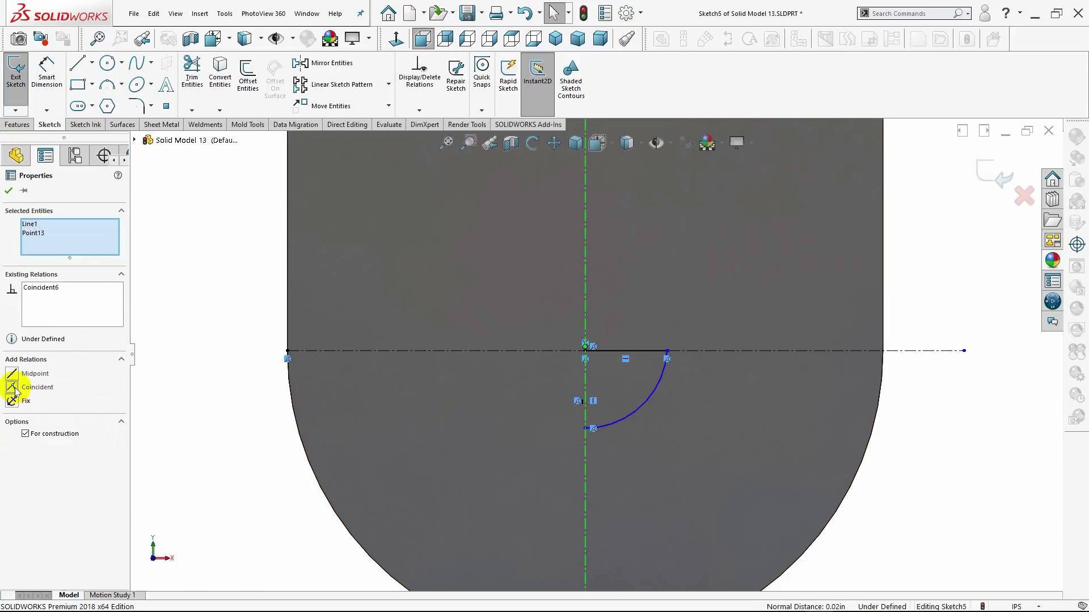
left_click(9, 192)
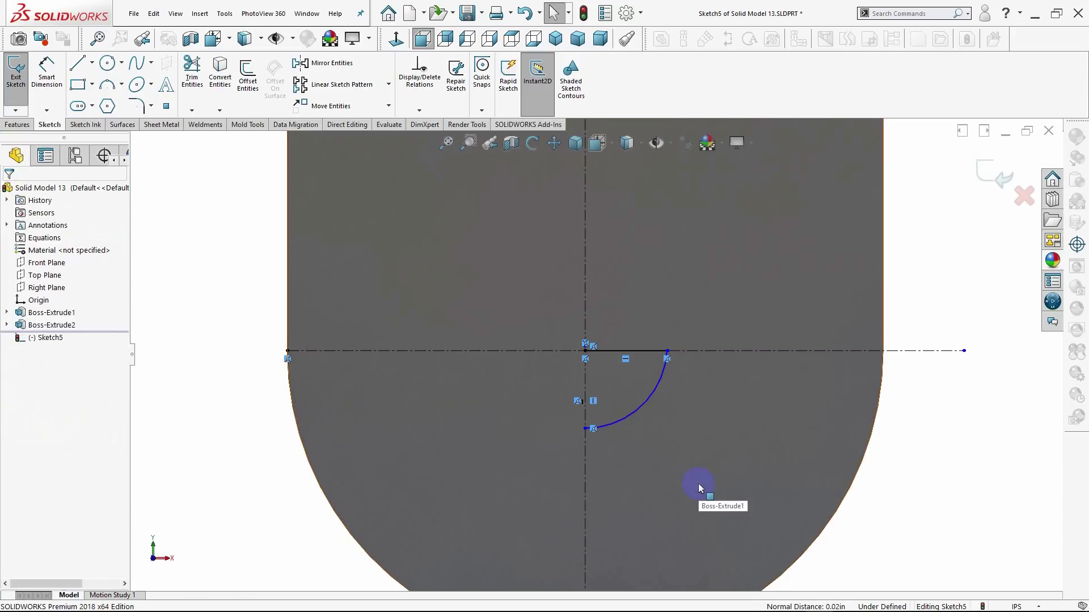
Select the short line and arc and mirror them across the horizontal centerline
left_click(52, 80)
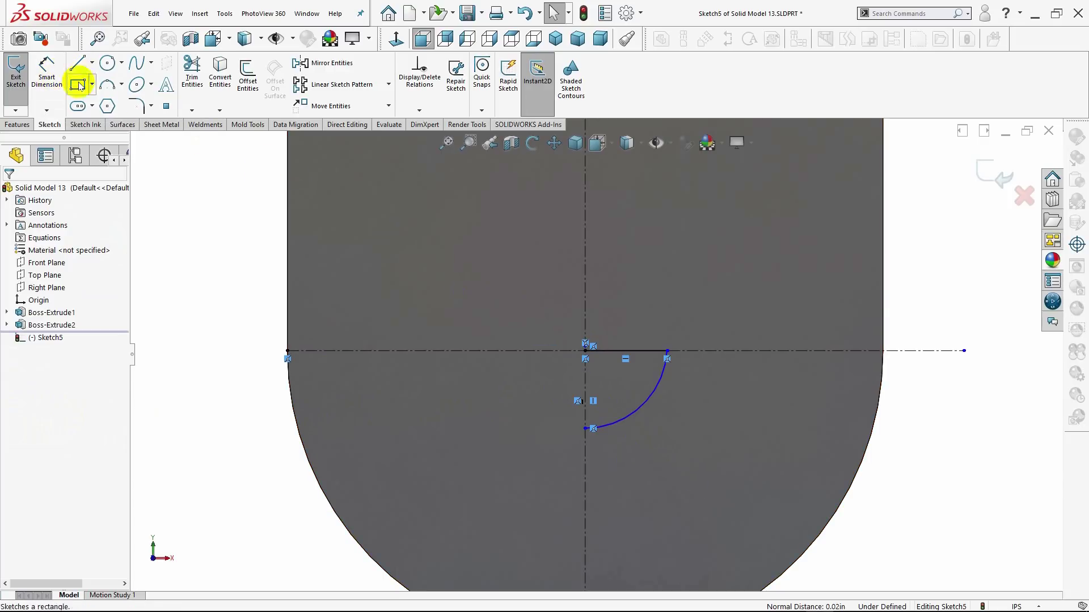
left_click(614, 356)
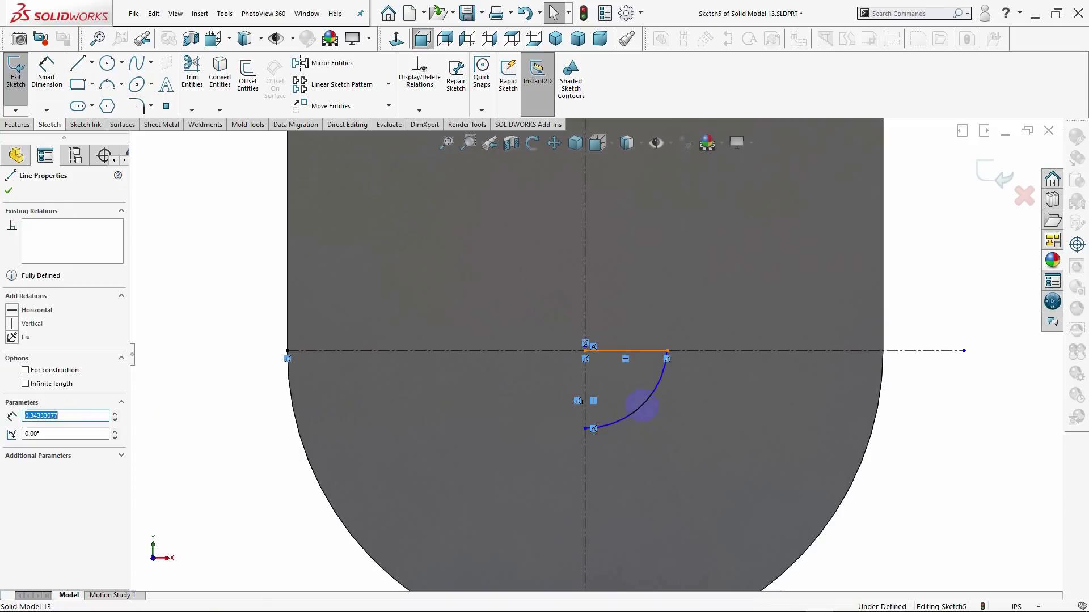
left_click(642, 407)
left_click(588, 420, "ctrl")
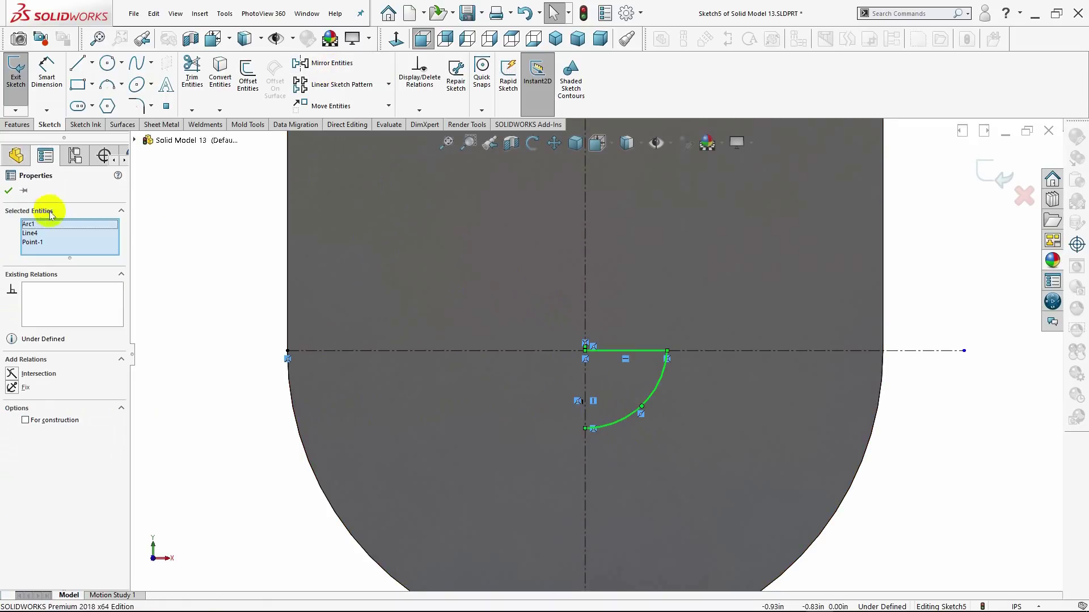
key("Escape")
left_click(622, 351)
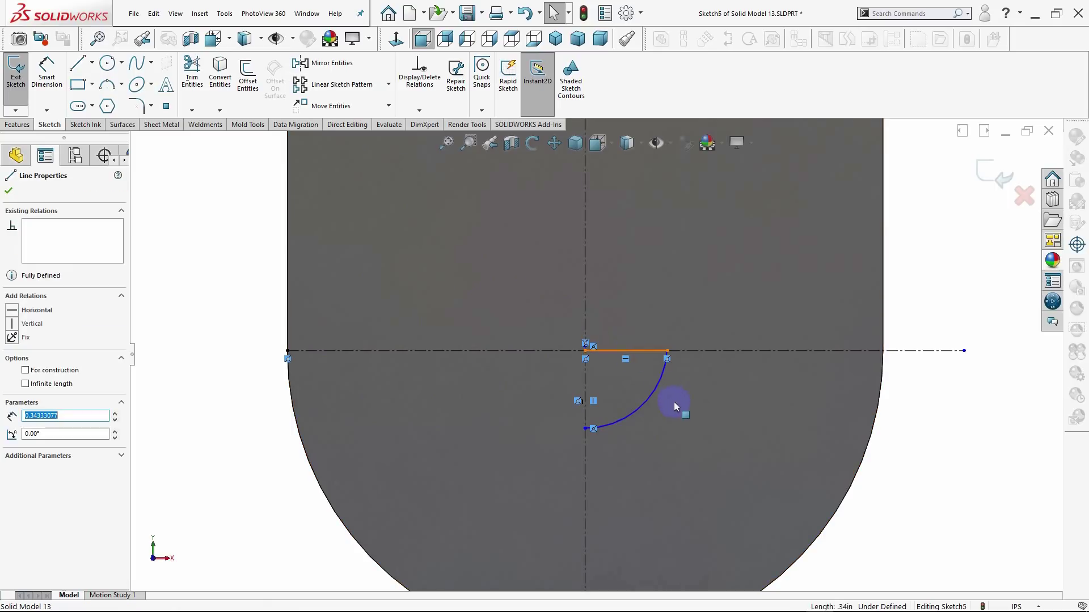
left_click(653, 393, "ctrl")
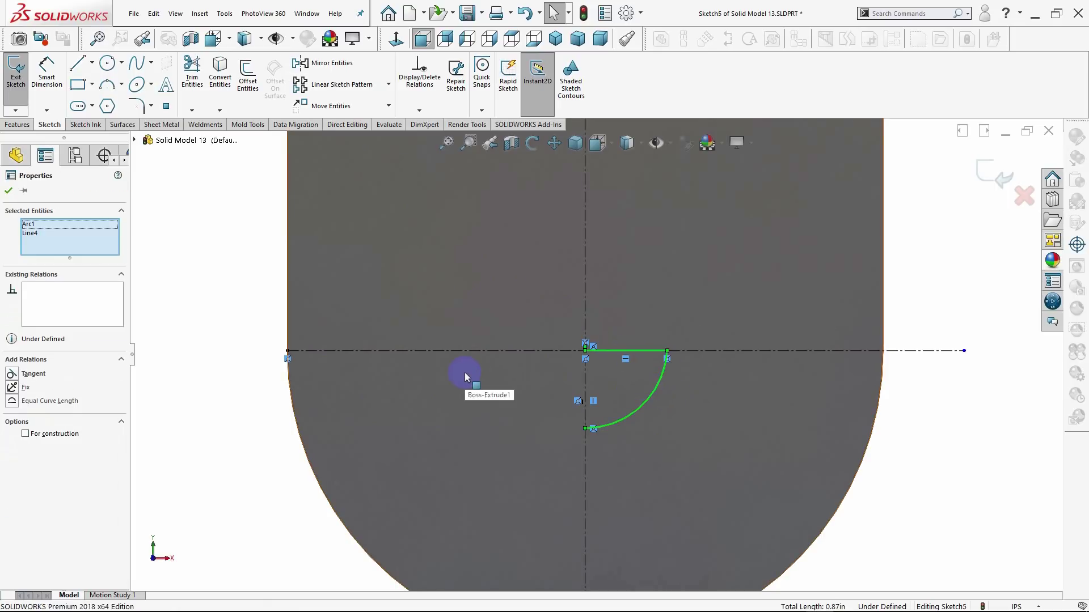
left_click(343, 64)
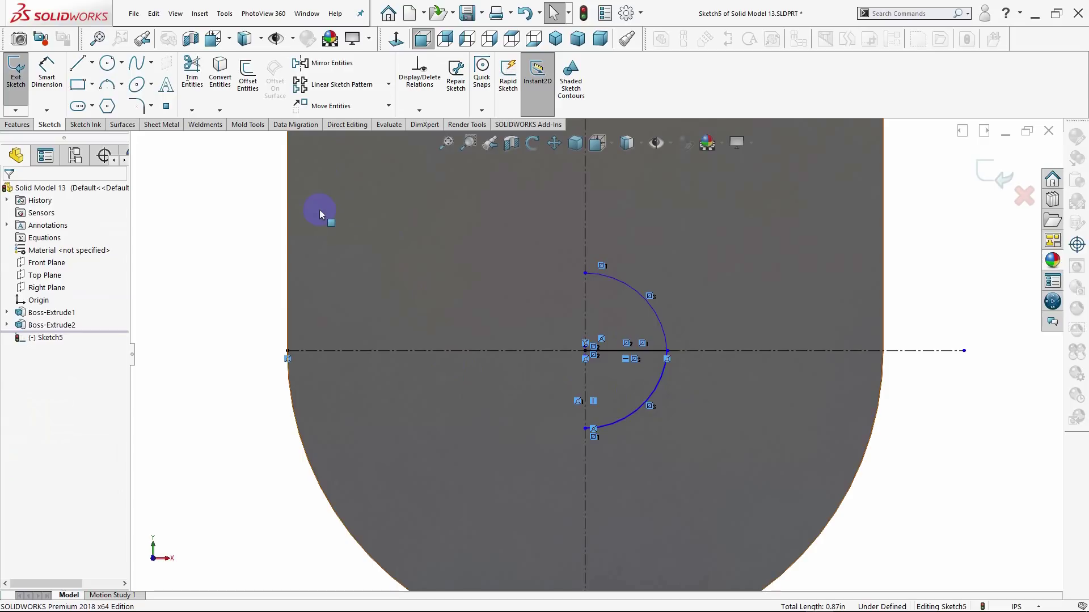
key("ctrl+z")
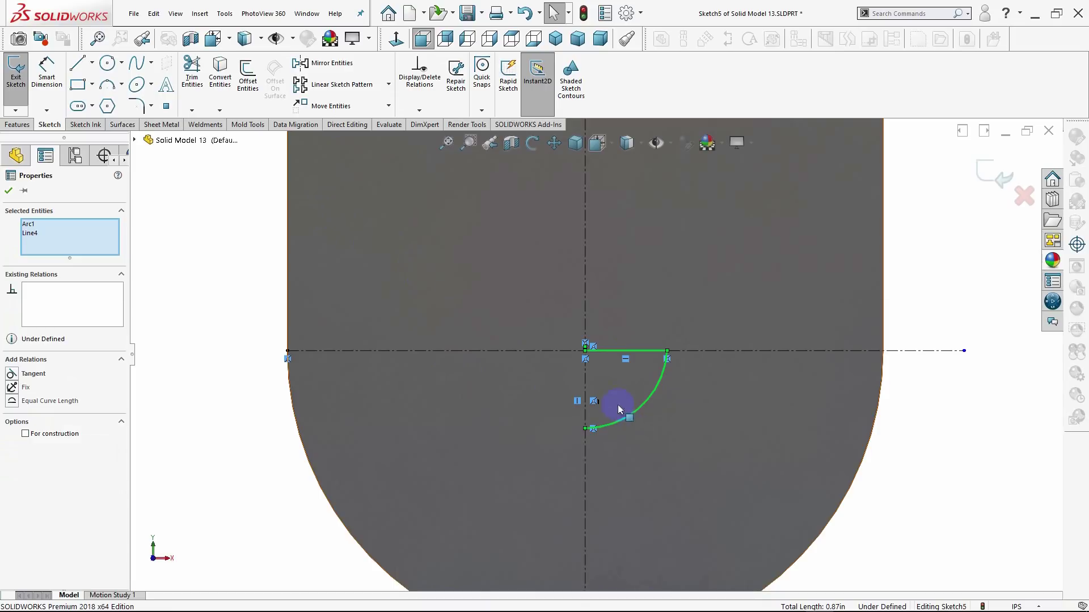
left_click(356, 66)
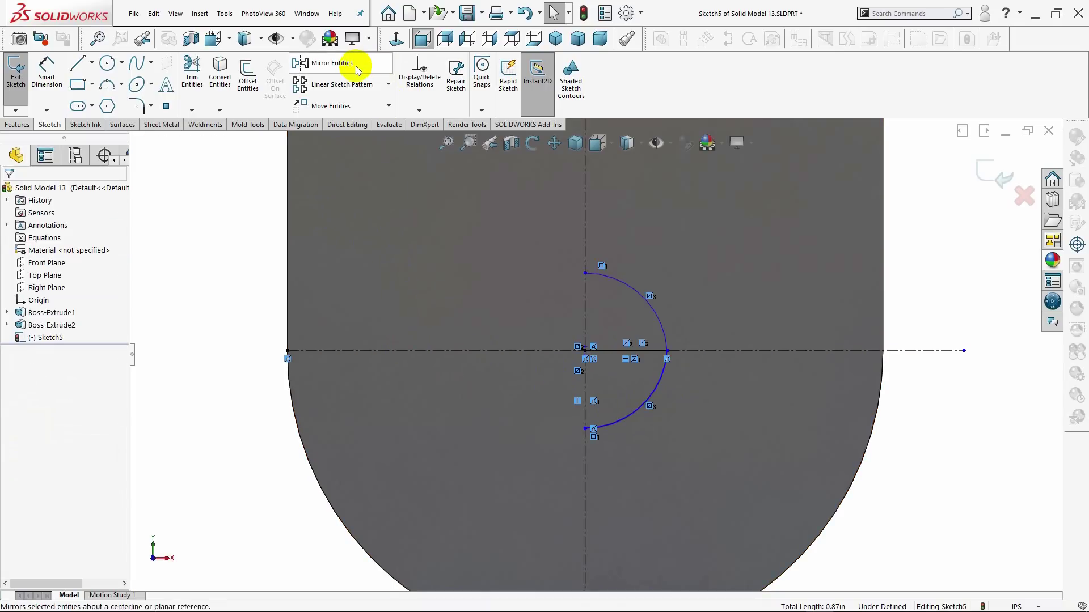
Undo the upper mirror and instead mirror Line4 and Arc1 about the vertical centreline
left_click(464, 270)
key("ctrl+z")
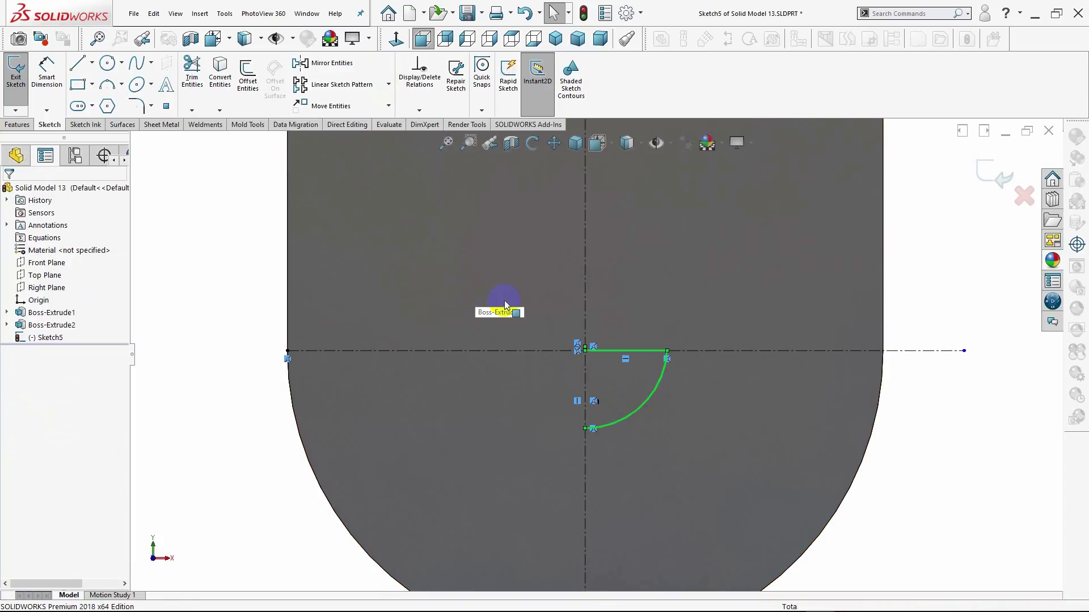
left_click(525, 391)
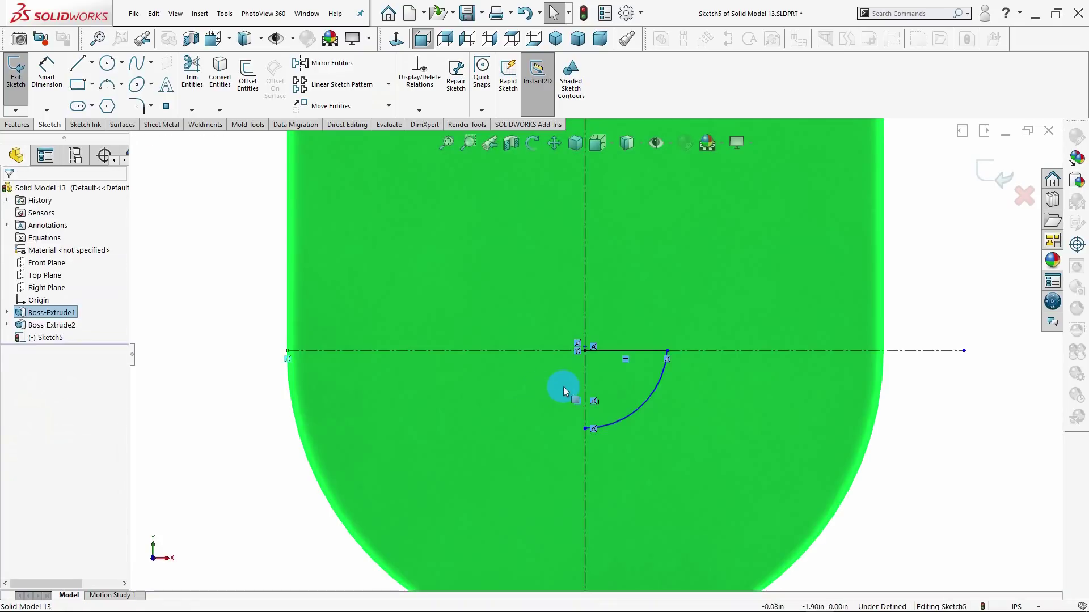
left_click(947, 414)
left_click(337, 64)
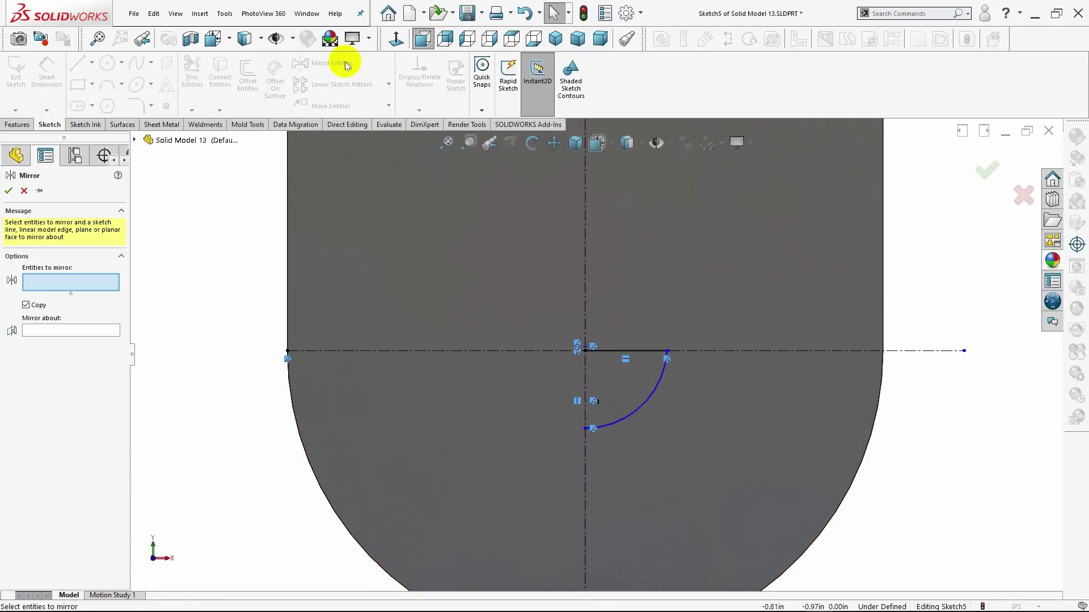
left_click(622, 352)
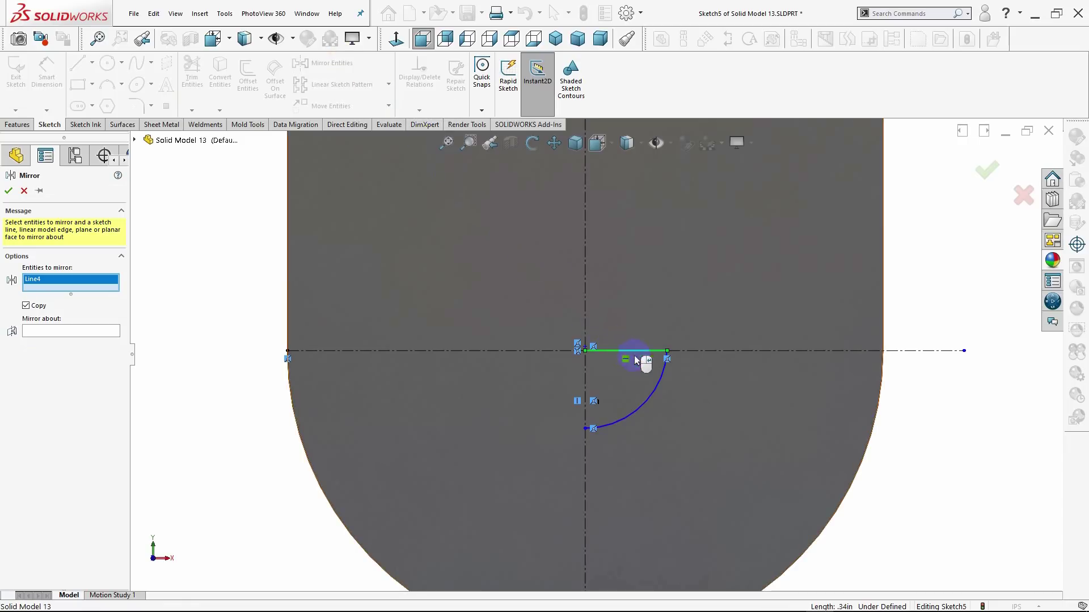
left_click(660, 395)
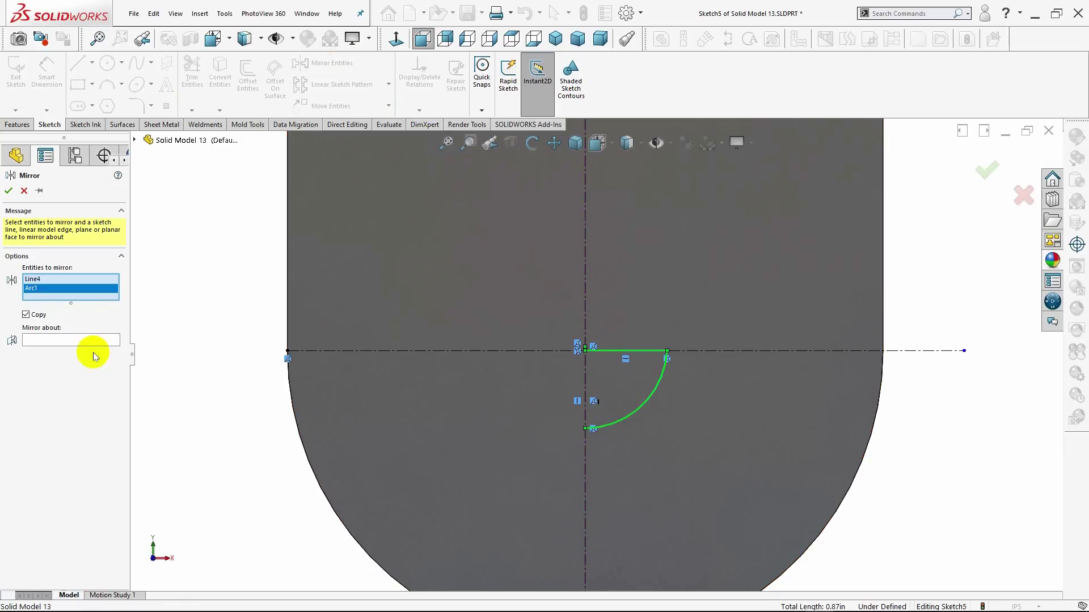
left_click(62, 339)
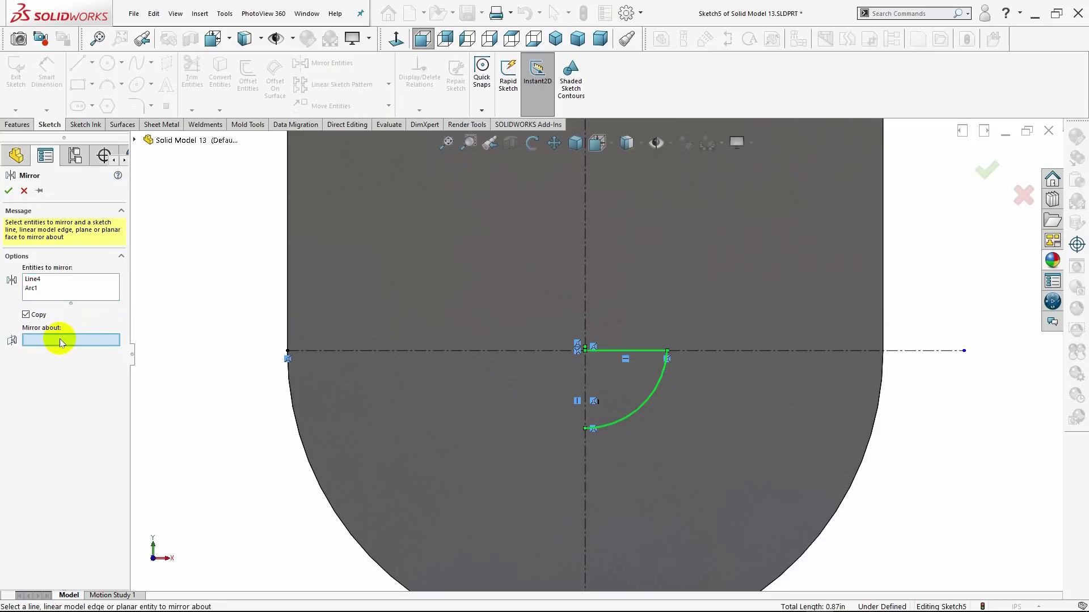
left_click(583, 367)
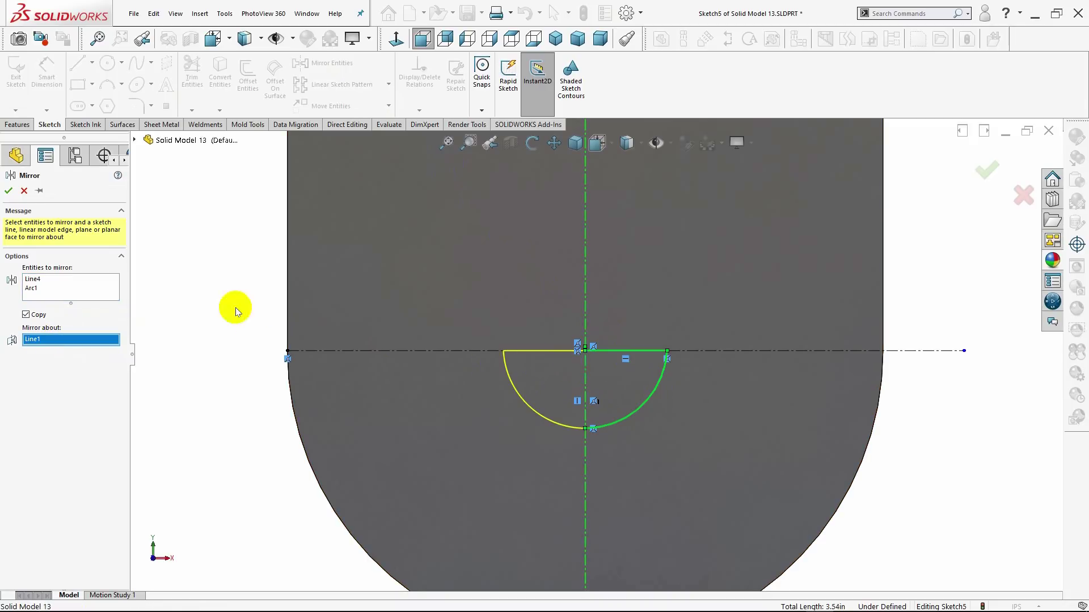
left_click(8, 191)
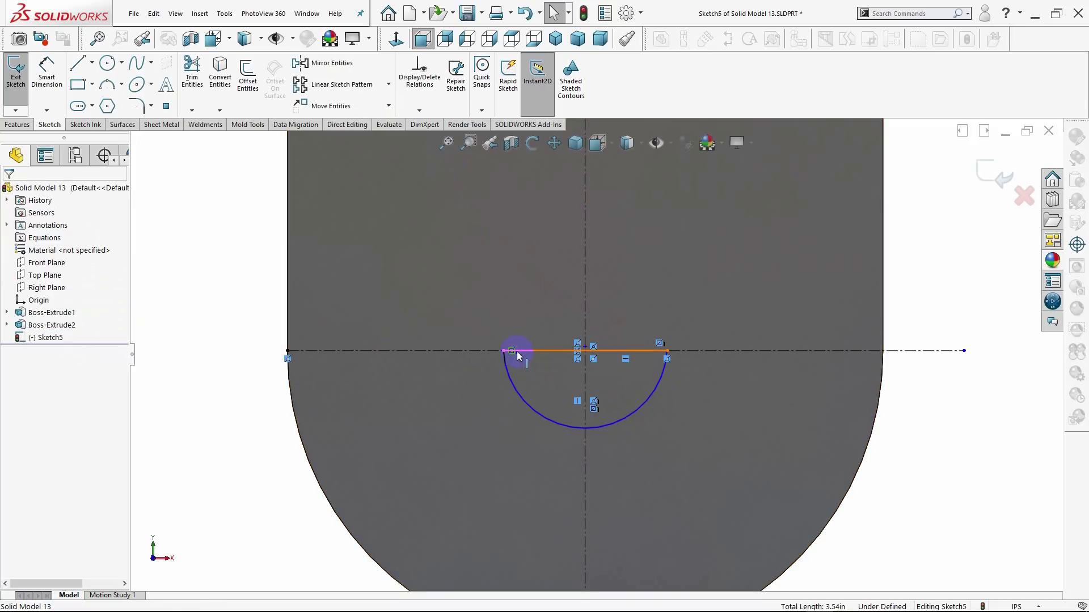
Dimension the notch's top line to .75 in and its arc radius to .375 in
left_click(47, 71)
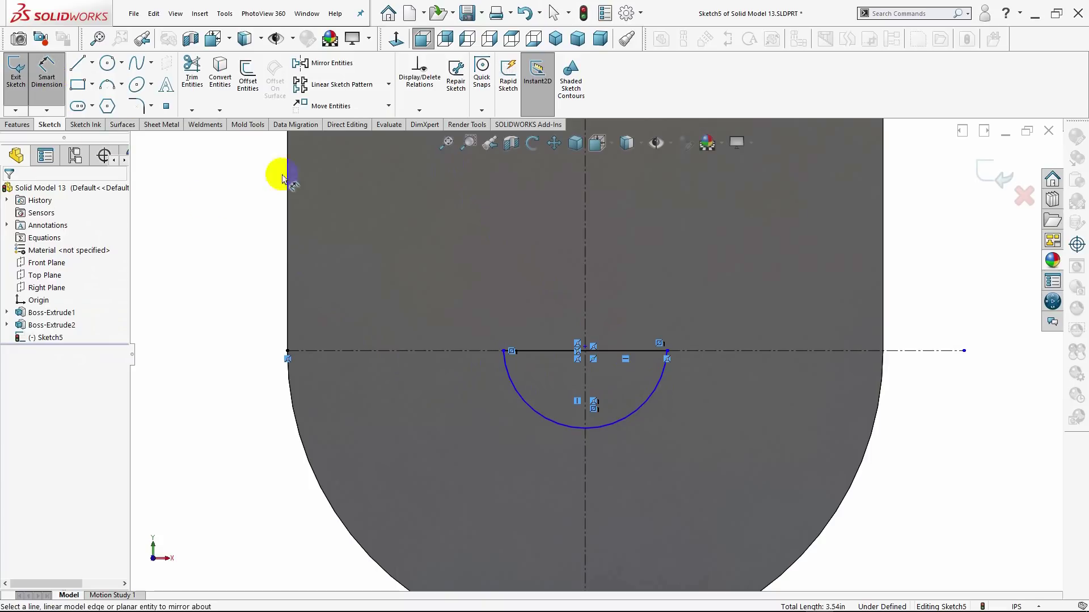
left_click(602, 353)
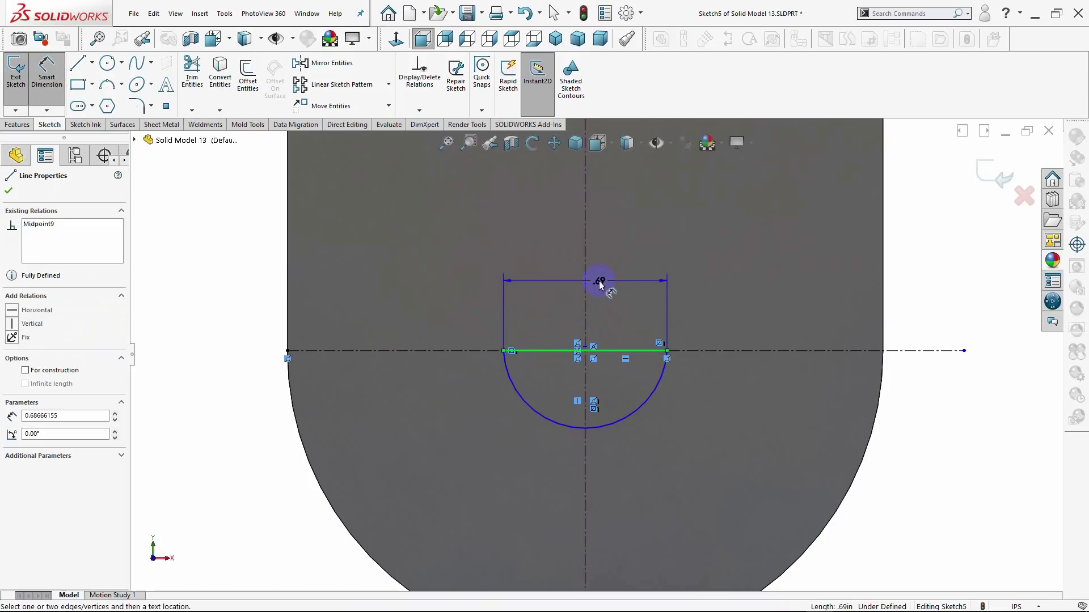
left_click(599, 282)
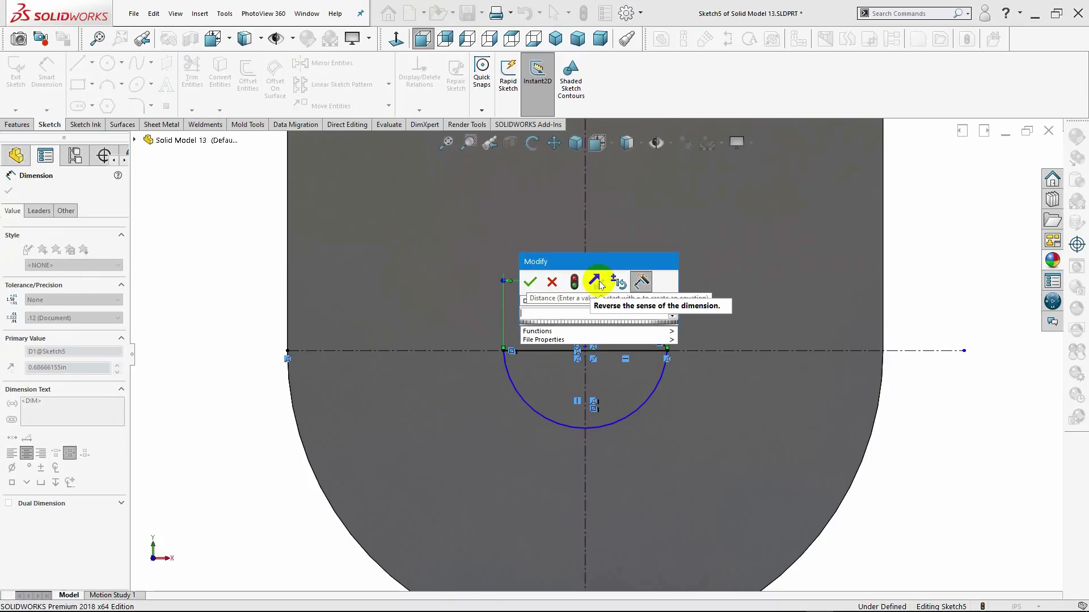
type(".750")
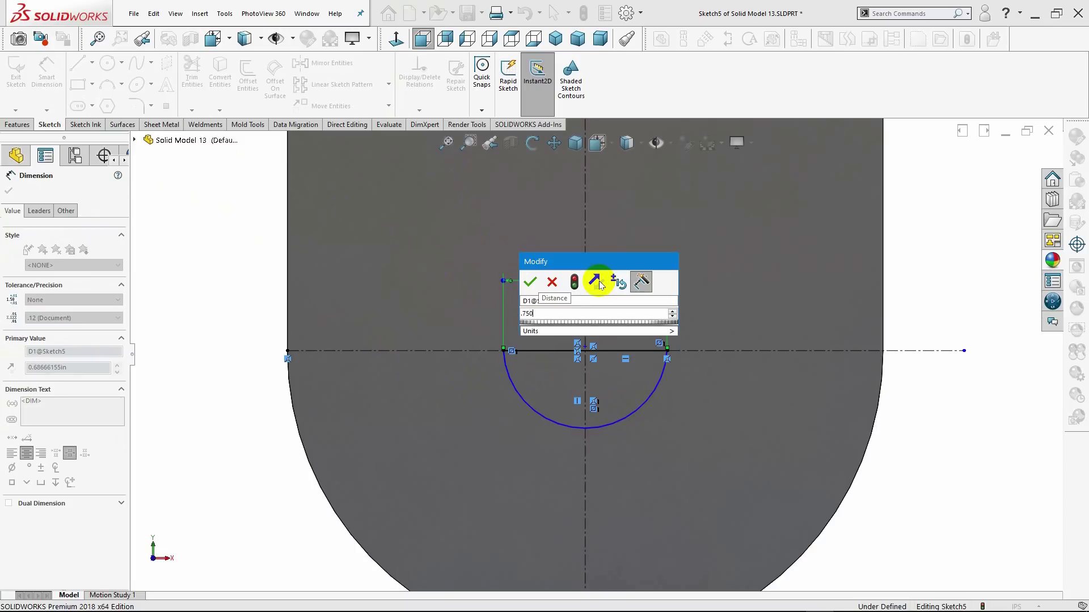
key("Return")
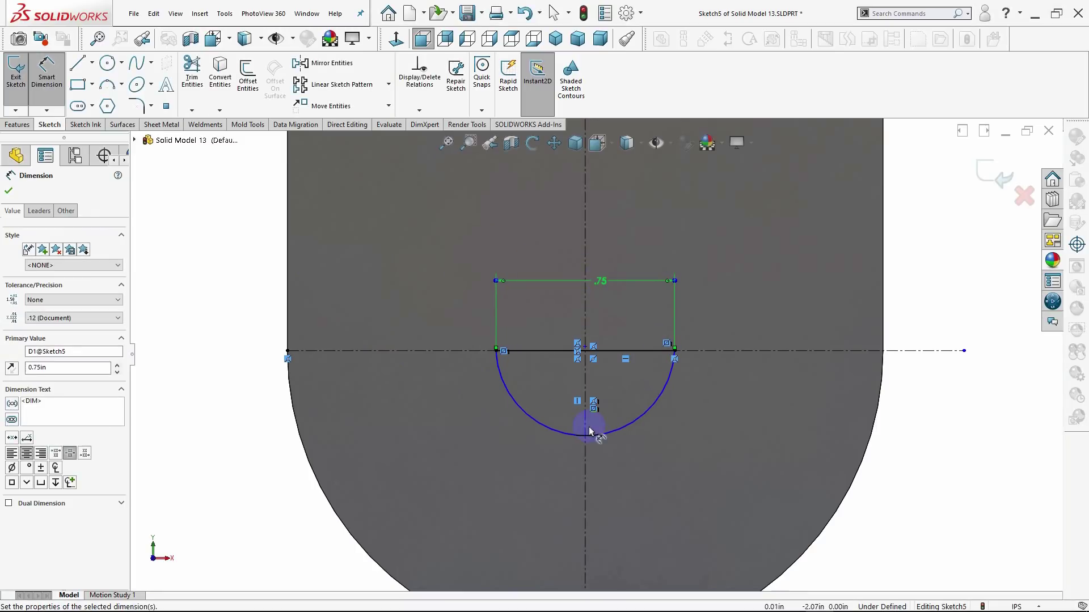
left_click(612, 432)
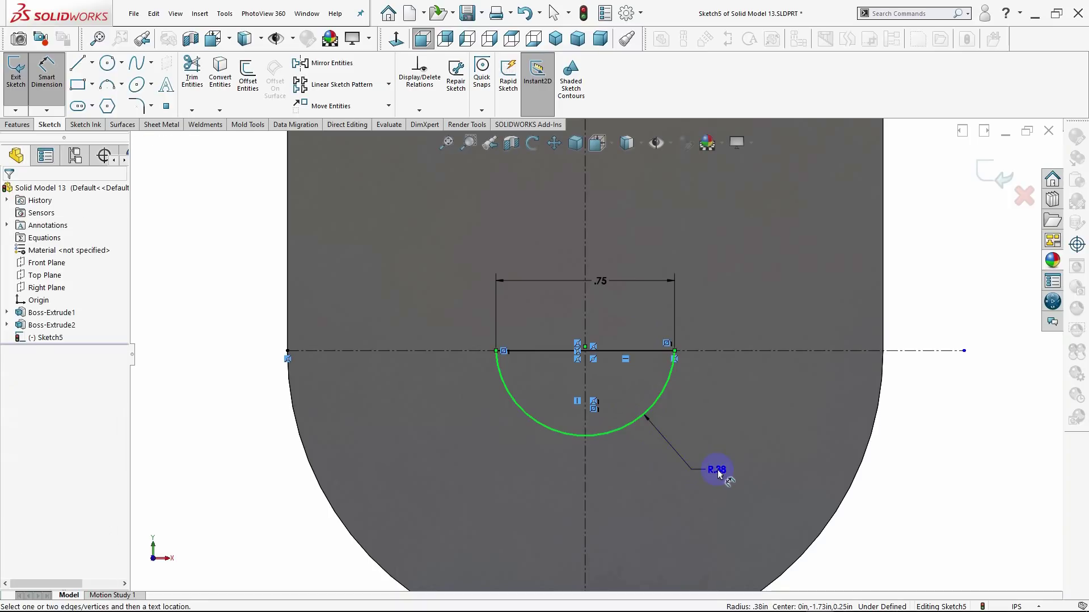
left_click(718, 474)
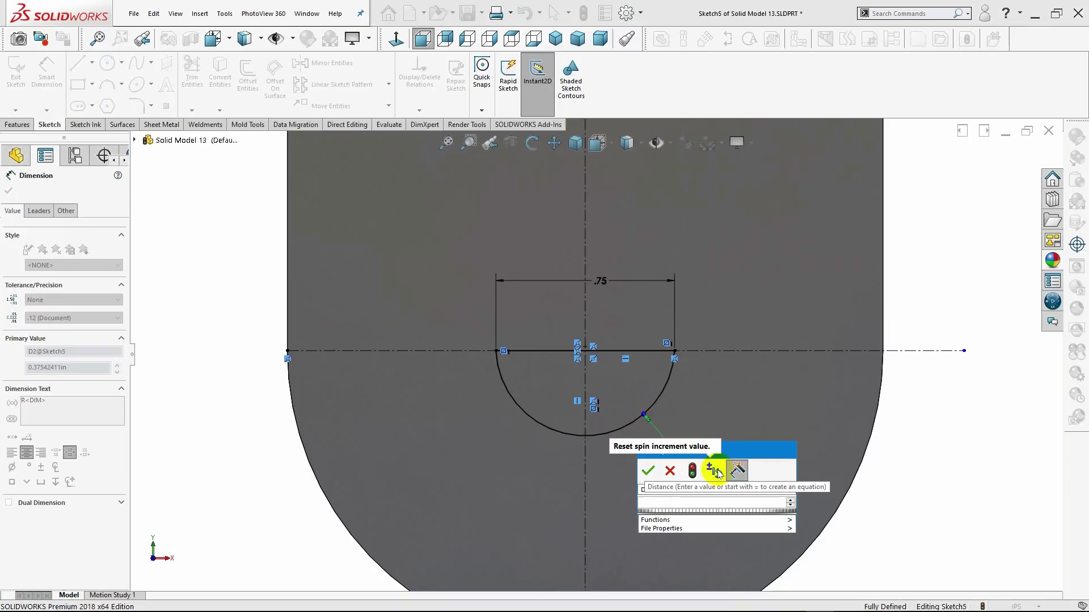
type(".375")
key("Return")
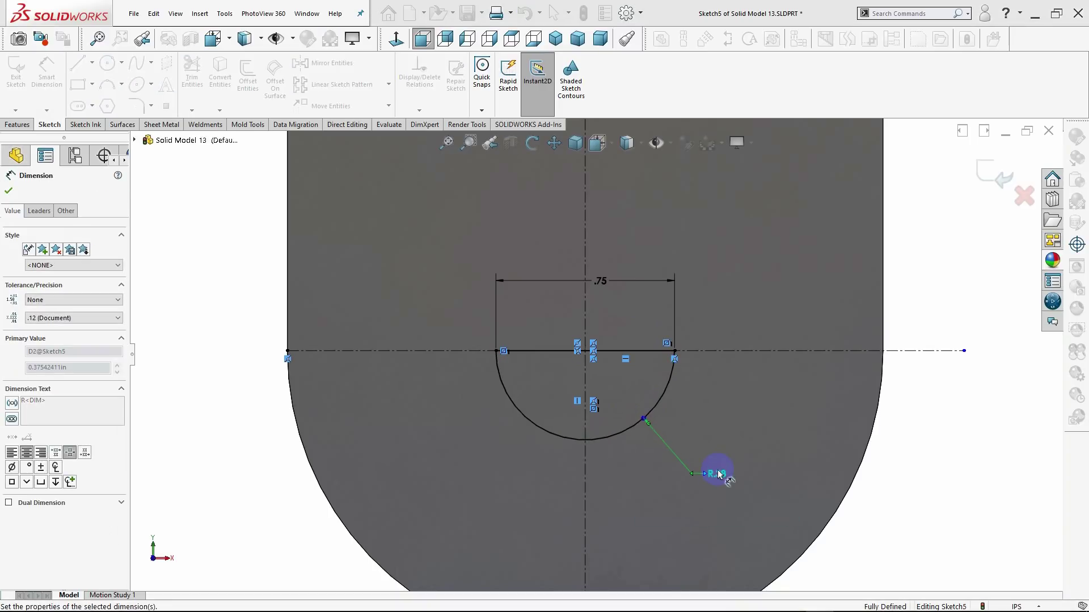
left_click(8, 191)
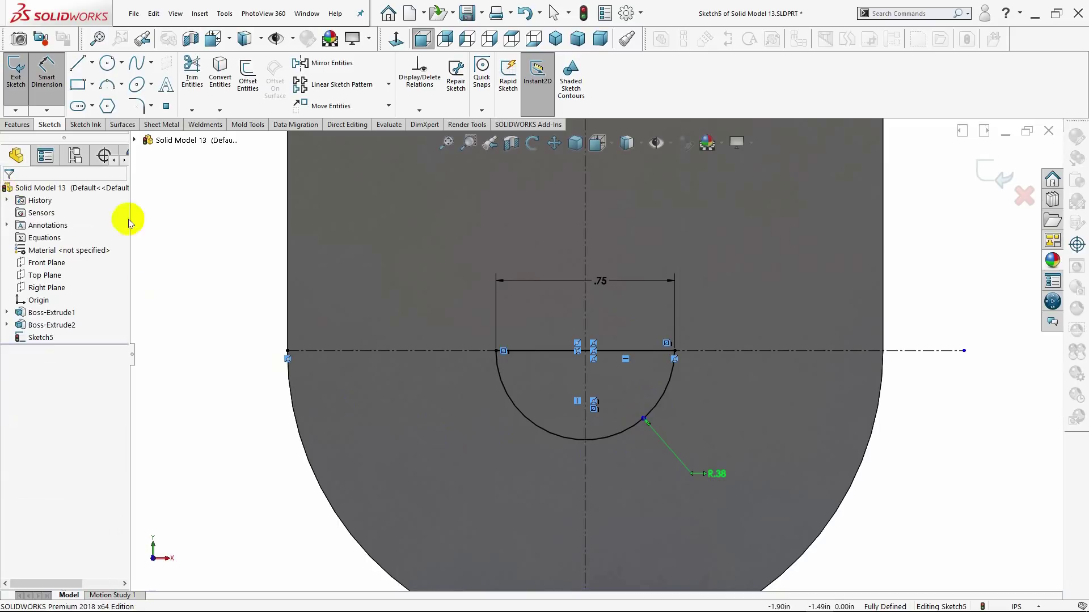
Extrude-cut the half-round notch sketch Blind 0.10 in deep and orbit to inspect it
left_click(555, 39)
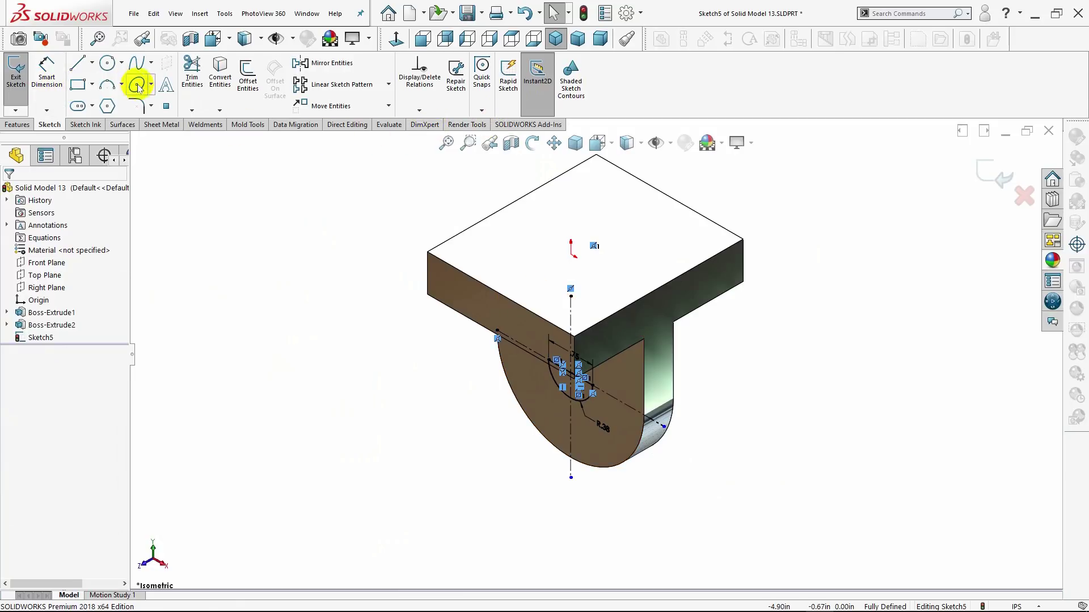
left_click(18, 124)
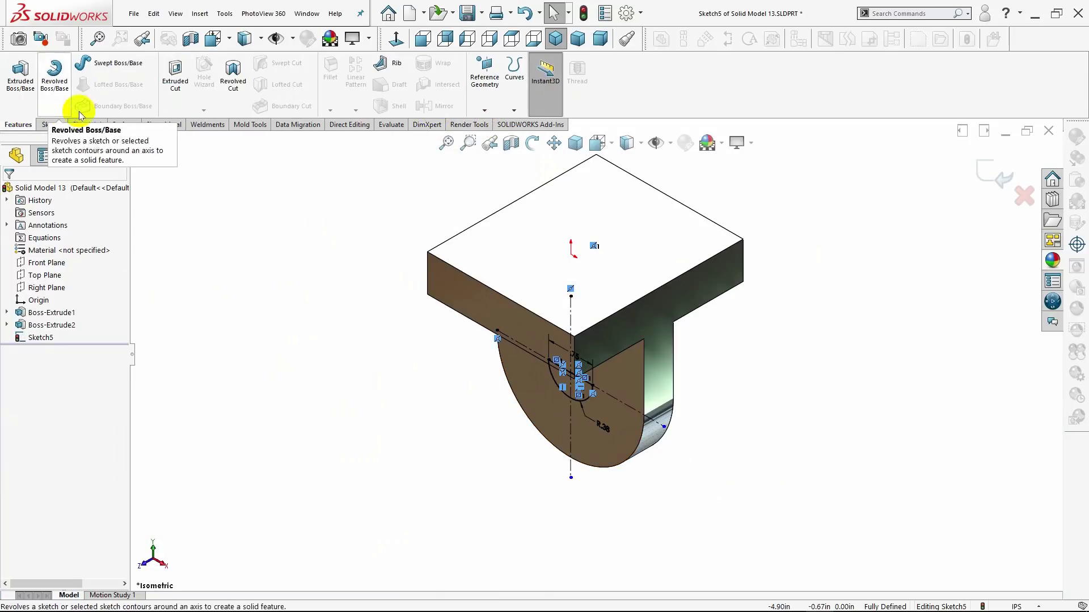
left_click(176, 102)
left_click(177, 104)
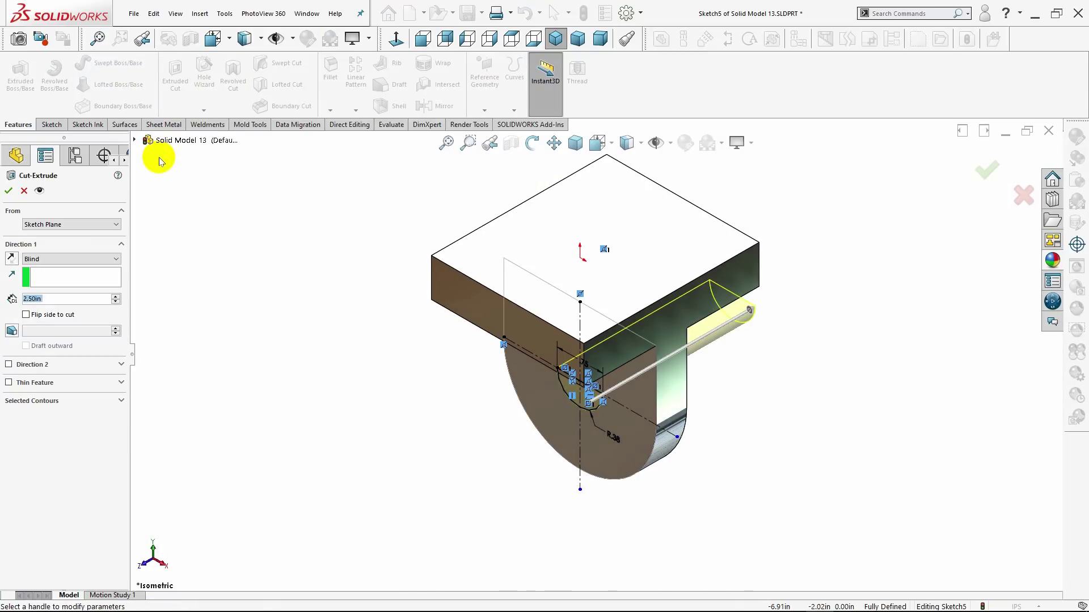
key("BackSpace")
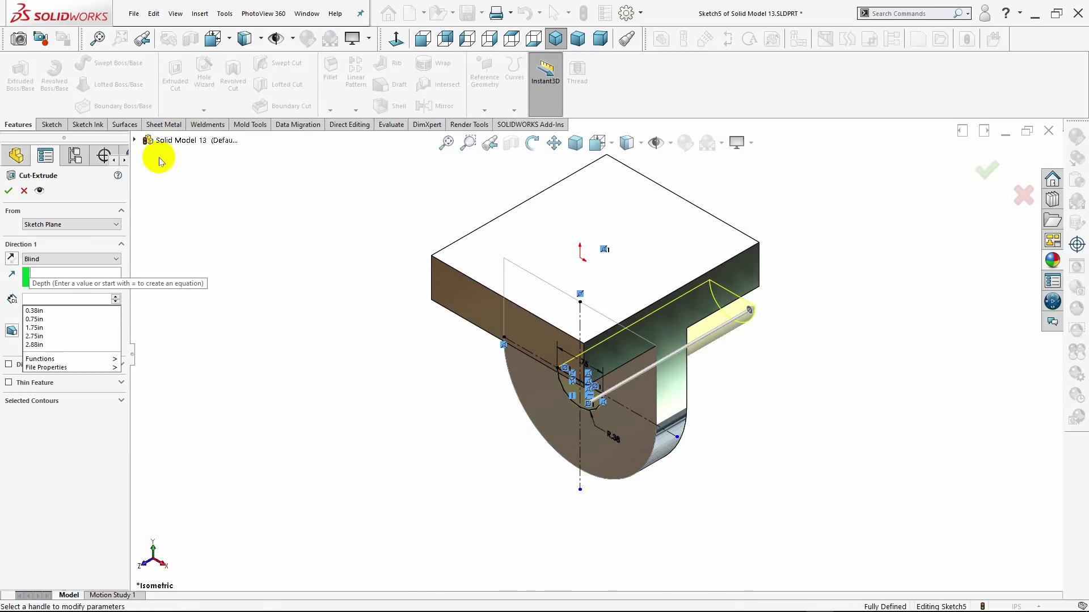
type(".1")
key("Return")
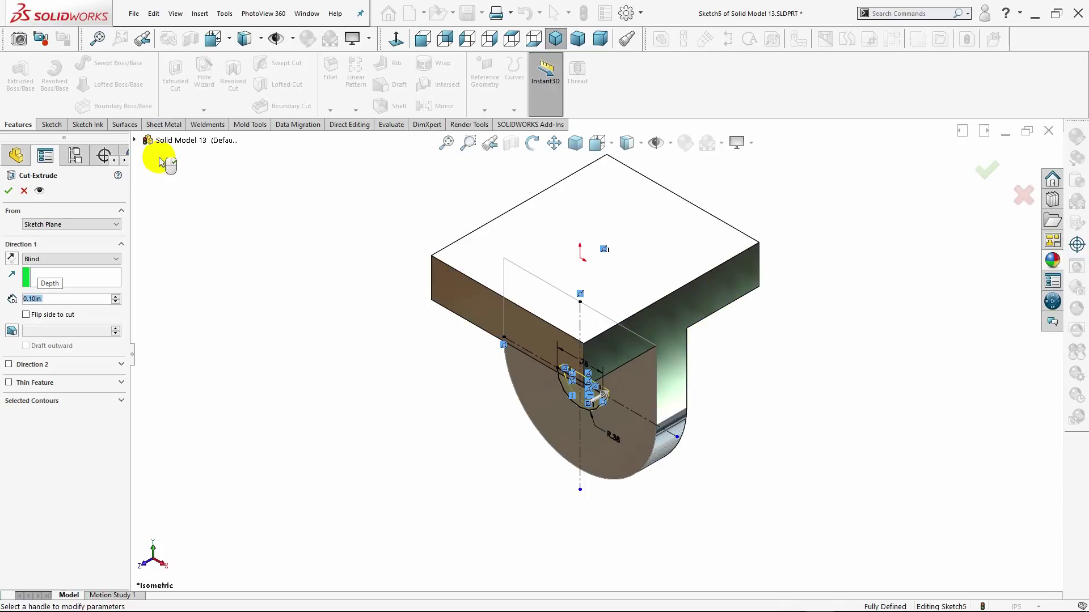
left_click(9, 190)
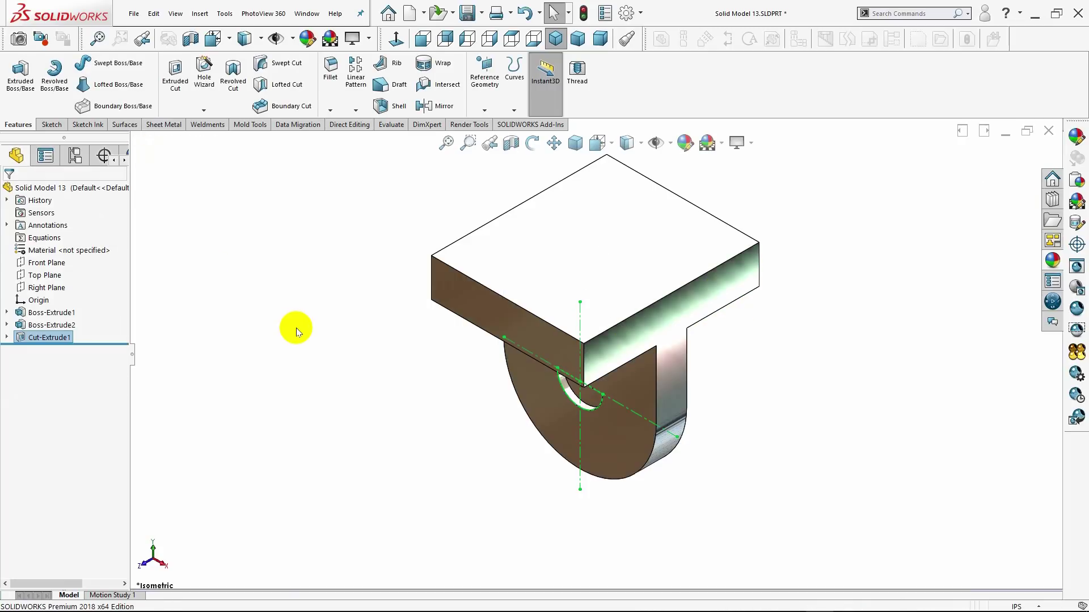
left_click(296, 327)
middle_click_drag(296, 328, 226, 306)
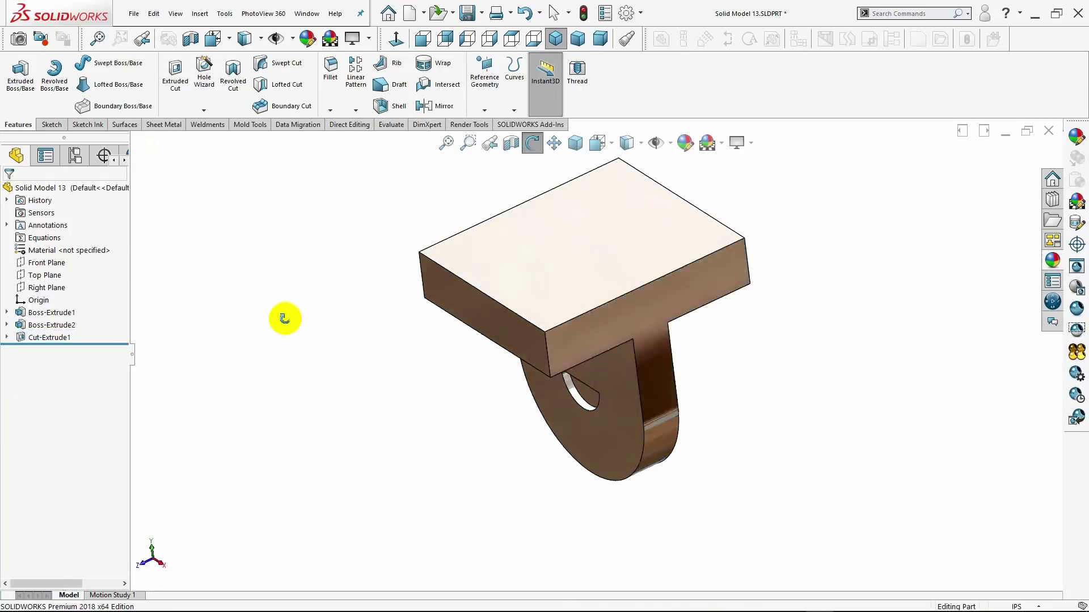
left_click_drag(226, 306, 291, 311)
key("Escape")
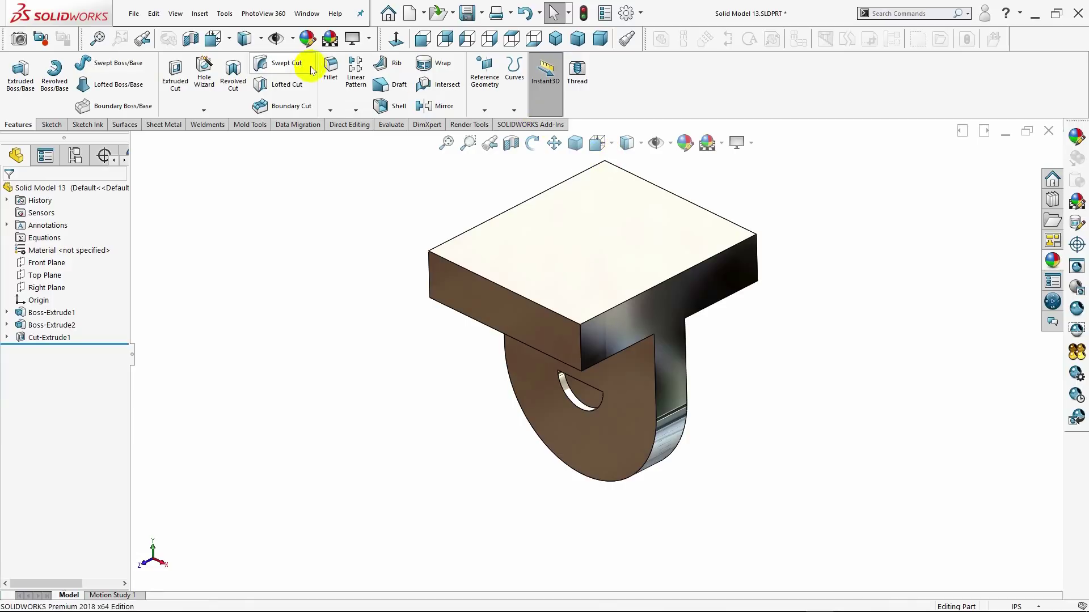
Start a Mirror feature of Cut-Extrude1, initially choosing the Right Plane
left_click(53, 125)
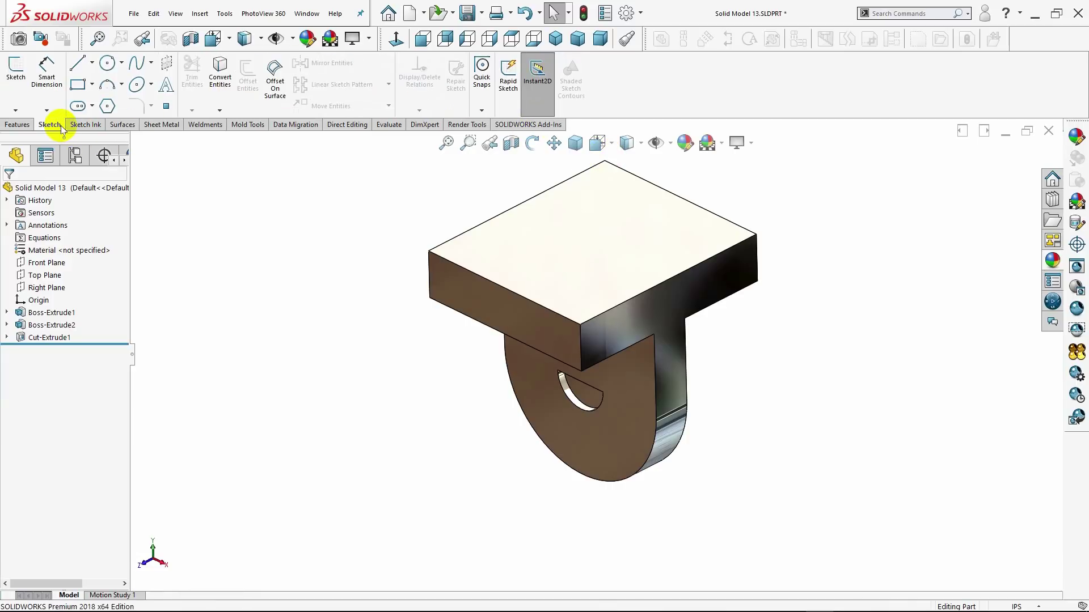
left_click(30, 127)
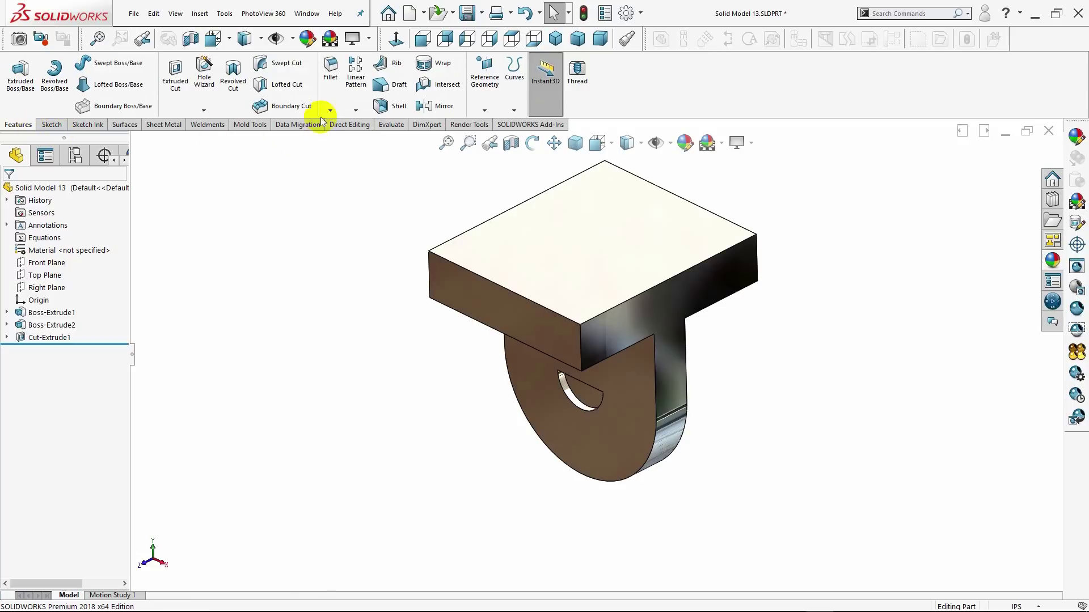
left_click(356, 109)
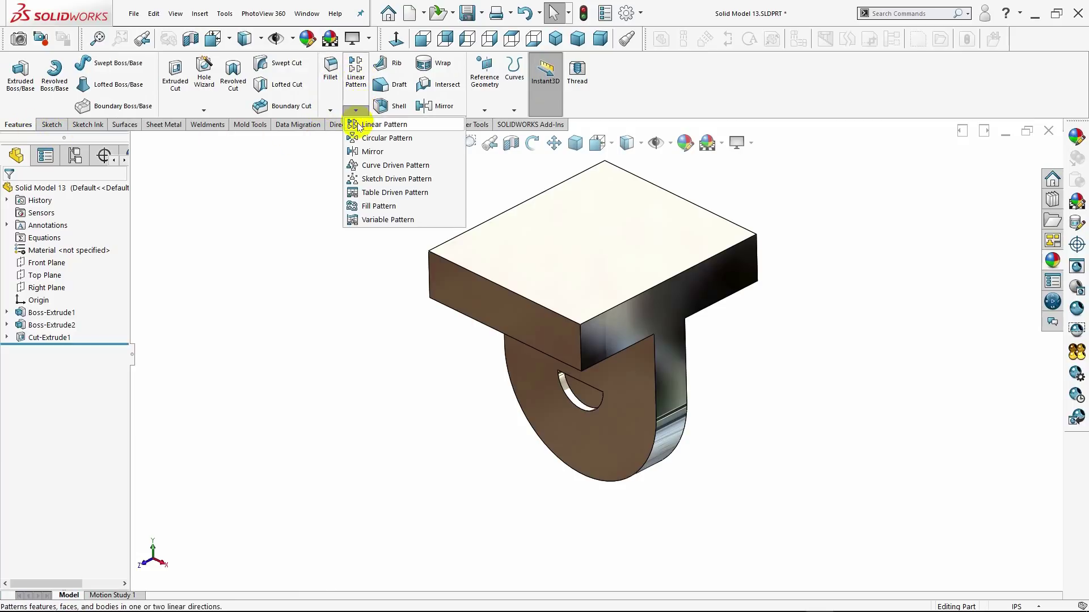
left_click(440, 106)
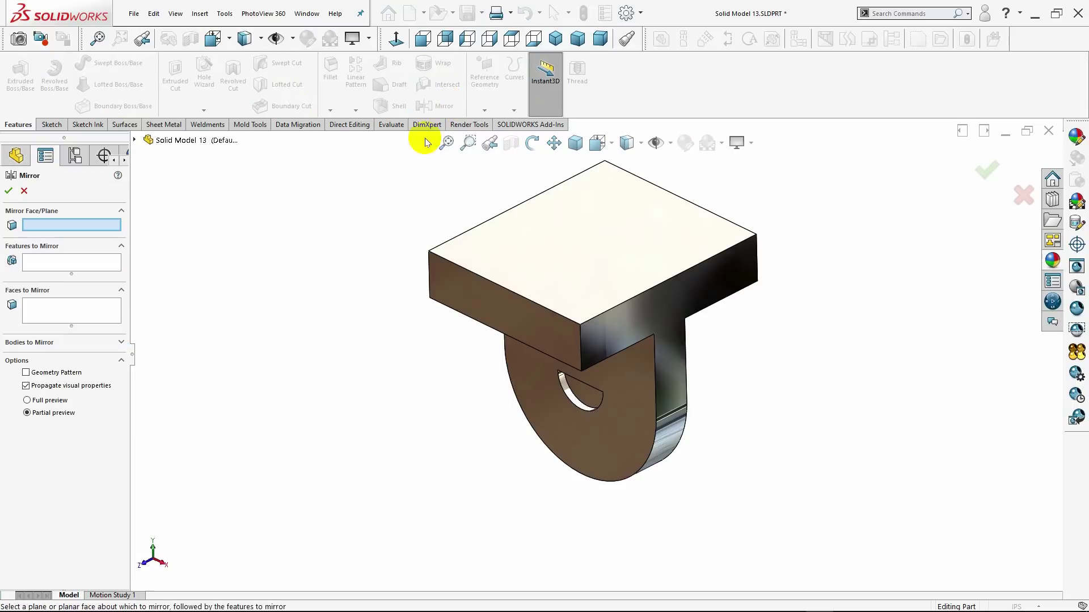
left_click(135, 140)
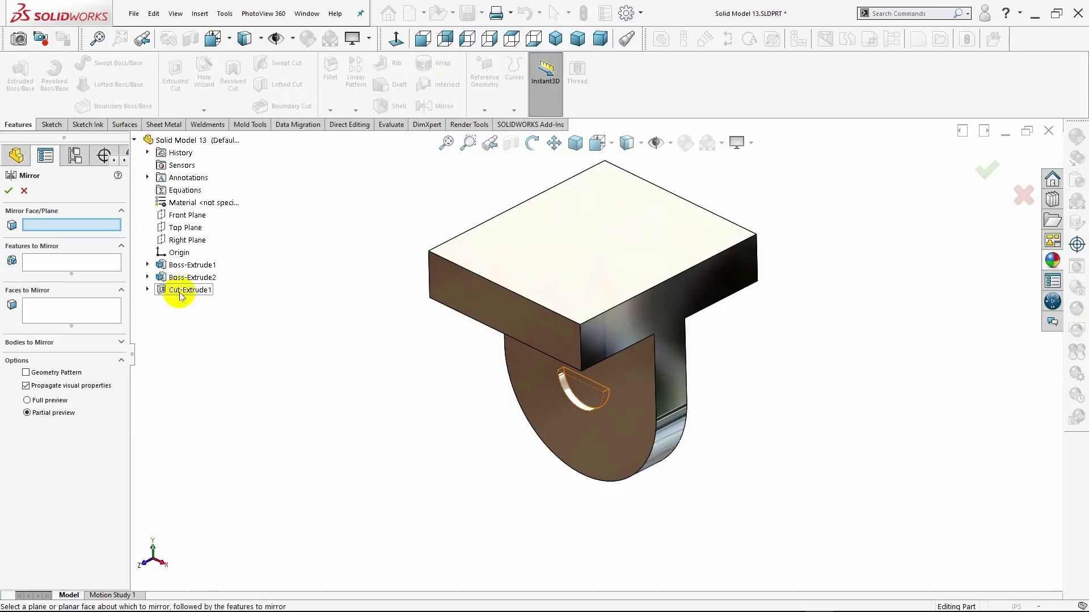
left_click(181, 241)
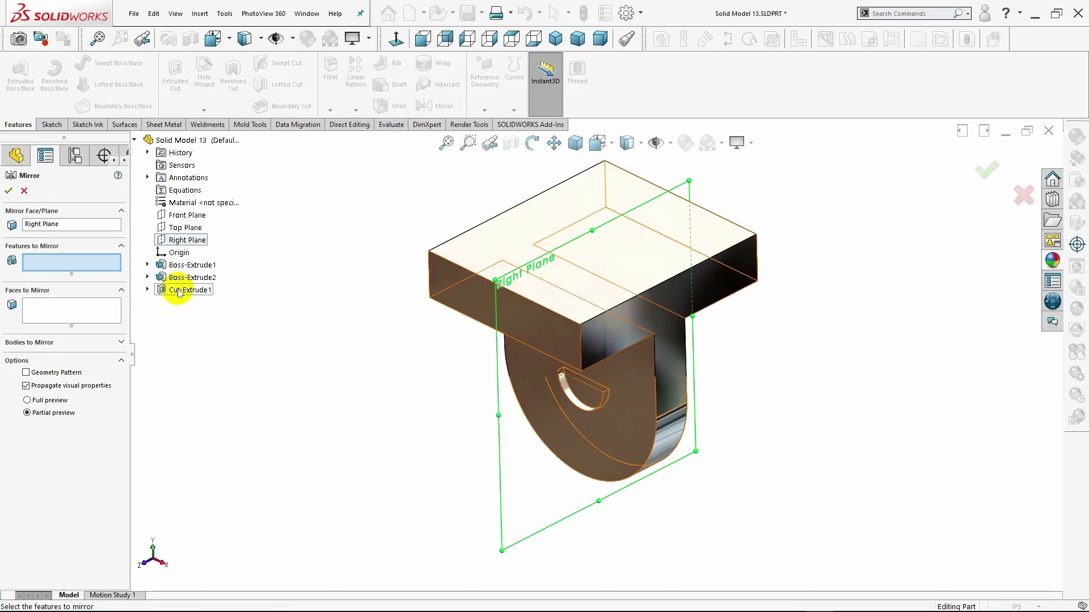
left_click(178, 291)
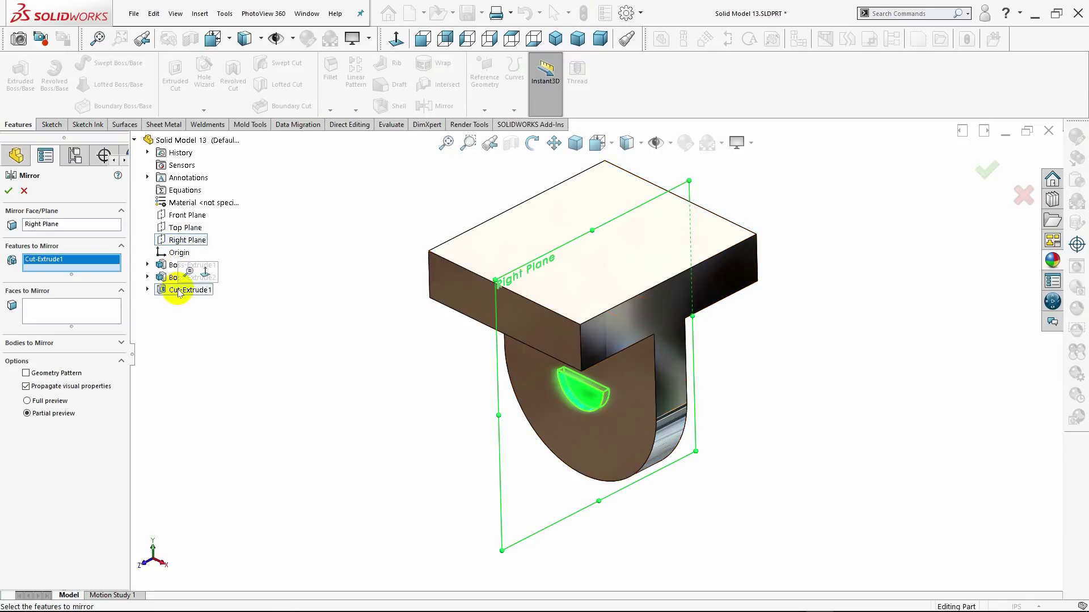
mouse_move(236, 380)
middle_mouse_down()
mouse_move(161, 376)
mouse_move(204, 372)
middle_mouse_up()
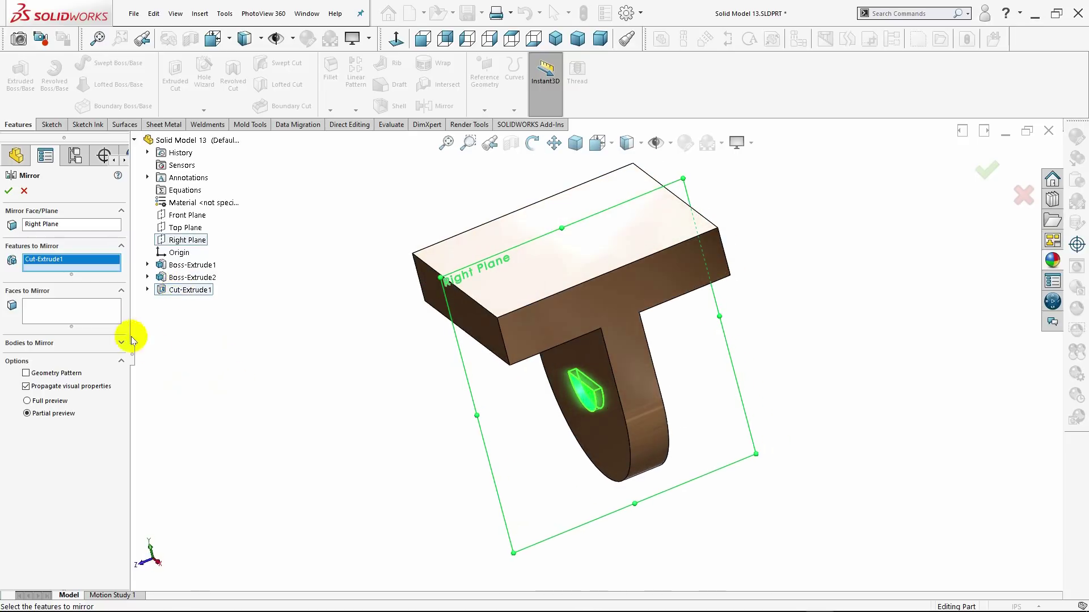
Replace the mirror plane with the Front Plane and confirm Mirror1
left_click(54, 225)
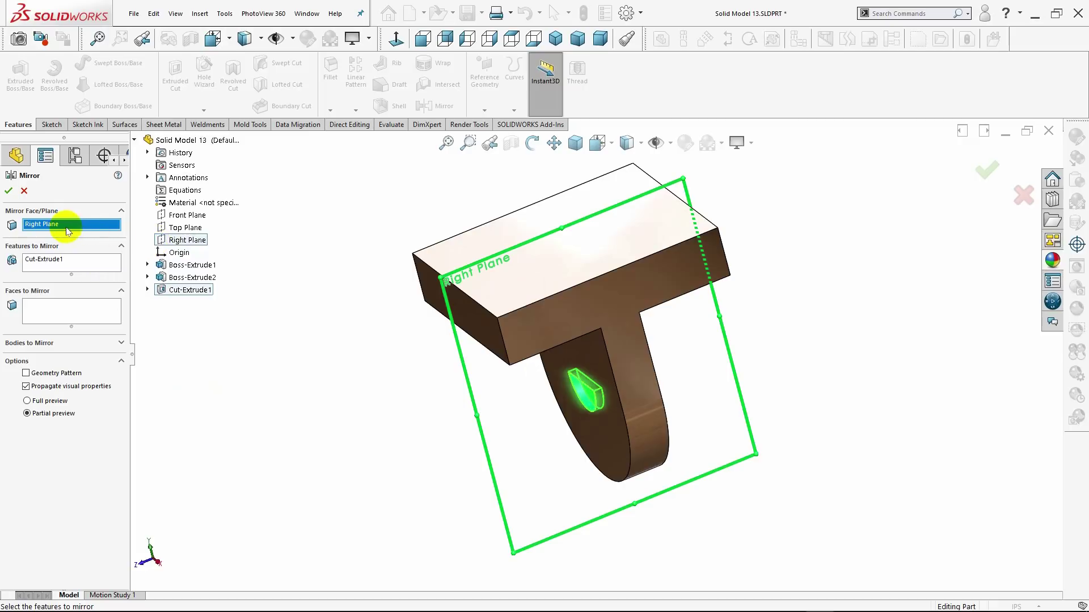
right_click(64, 226)
left_click(73, 233)
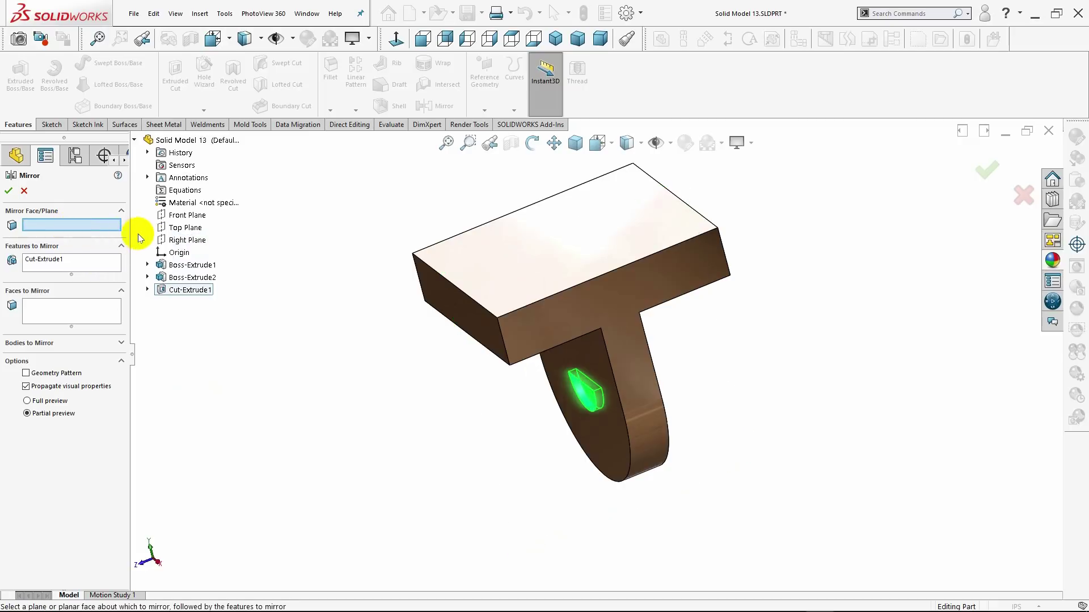
left_click(179, 217)
mouse_move(323, 366)
middle_mouse_down()
mouse_move(306, 374)
mouse_move(320, 378)
middle_mouse_up()
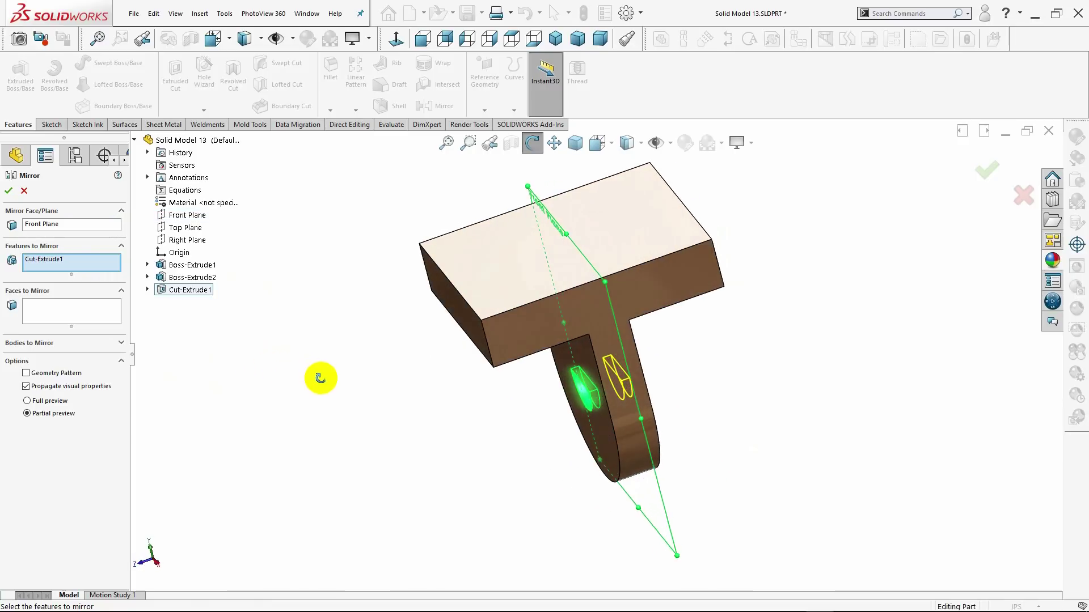
left_click(7, 191)
mouse_move(351, 365)
middle_mouse_down()
mouse_move(413, 338)
mouse_move(301, 318)
mouse_move(372, 322)
middle_mouse_up()
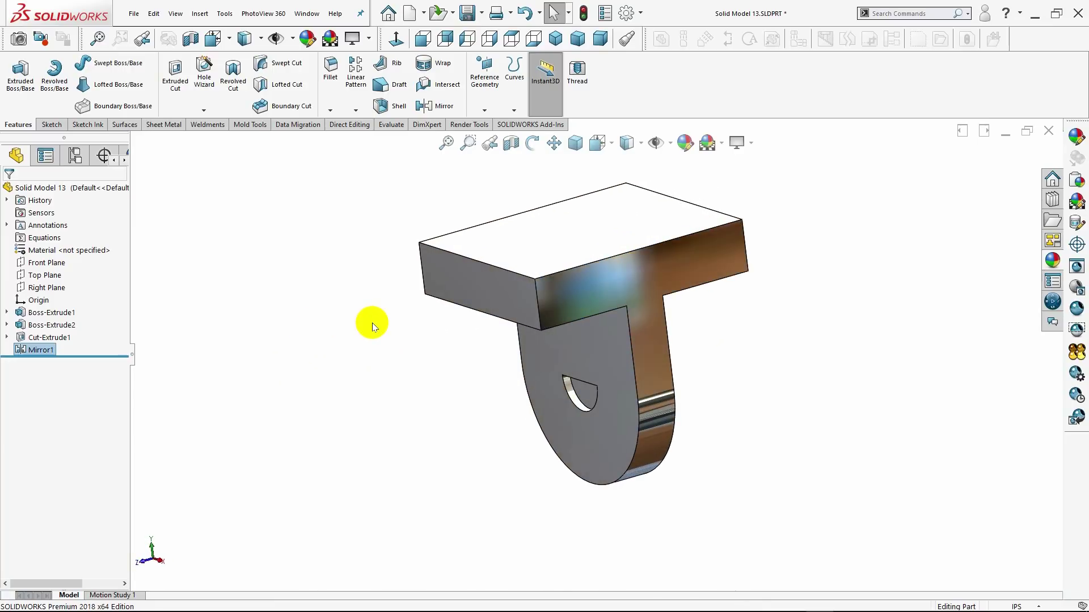
mouse_move(372, 322)
middle_mouse_down()
mouse_move(454, 406)
mouse_move(423, 381)
mouse_move(448, 357)
middle_mouse_up()
Start a fillet and select the top plate's four vertical corner edges
left_click(556, 38)
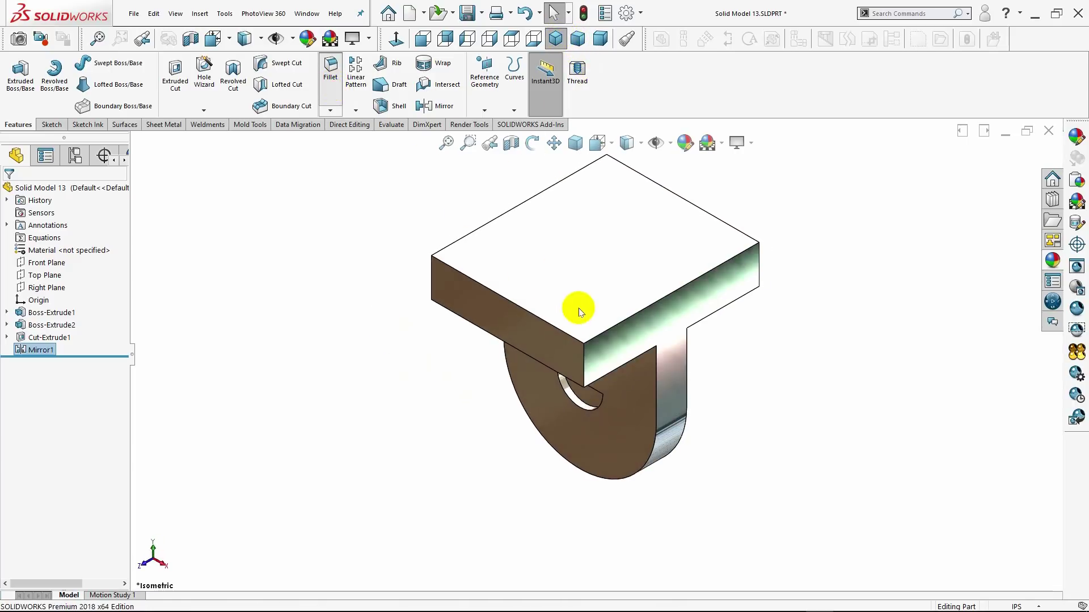
key("f")
left_click(585, 363)
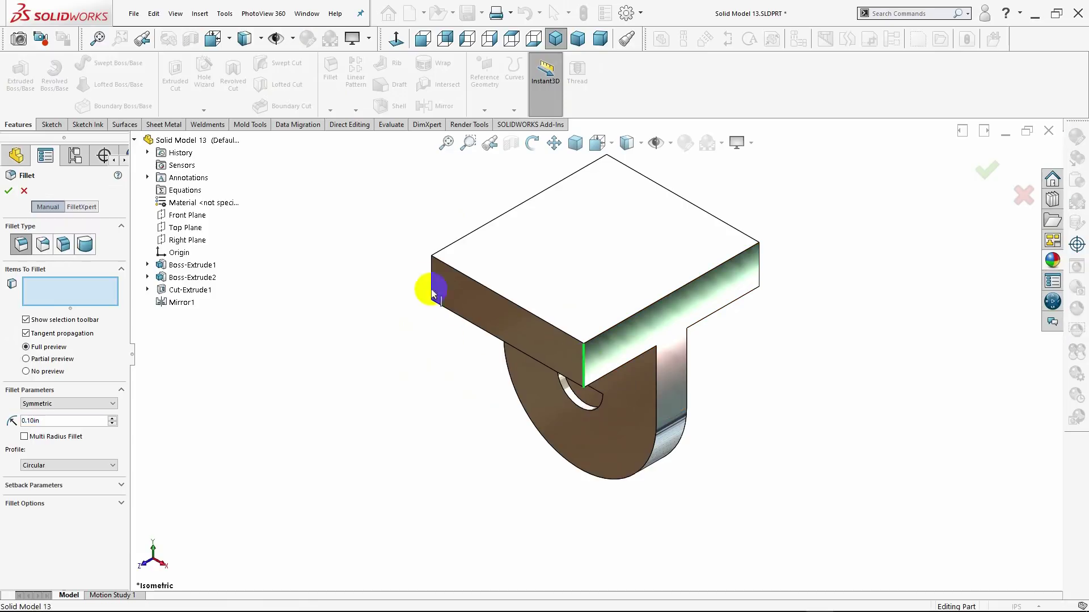
left_click(433, 276)
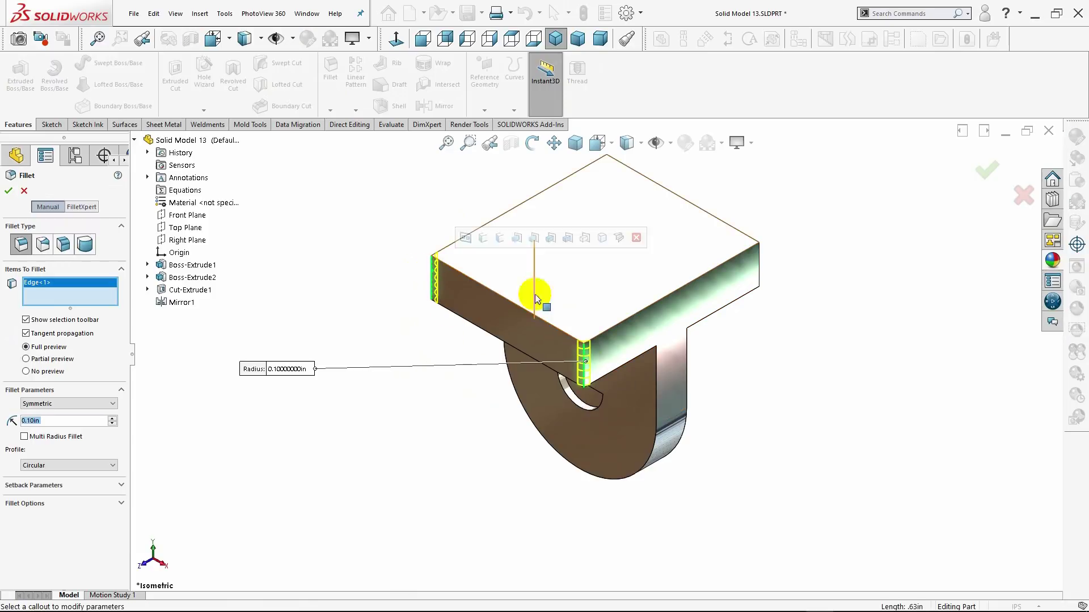
left_click(760, 270)
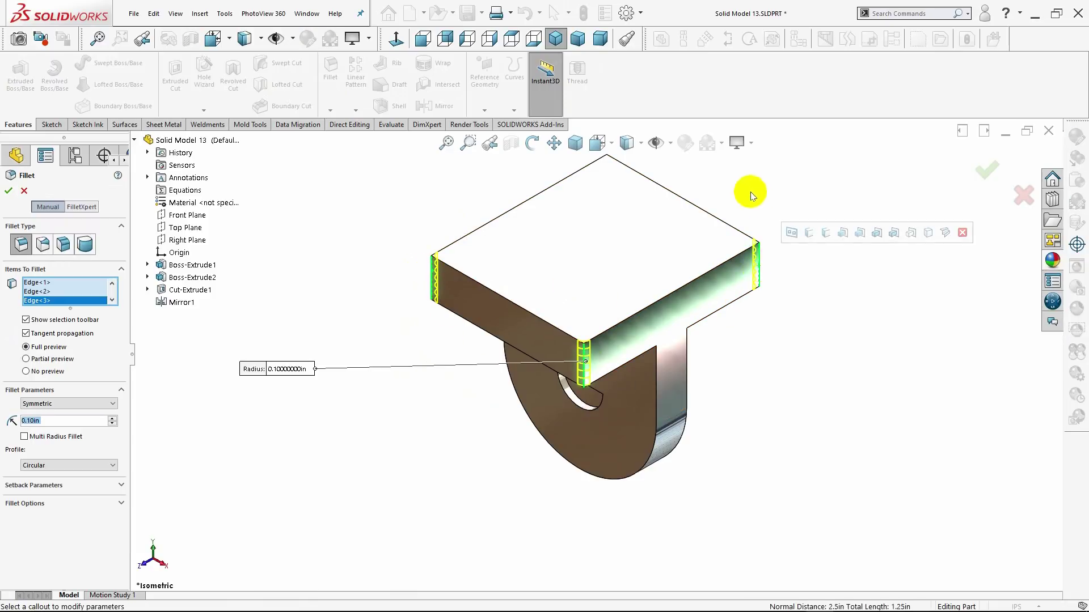
middle_click_drag(751, 192, 783, 348)
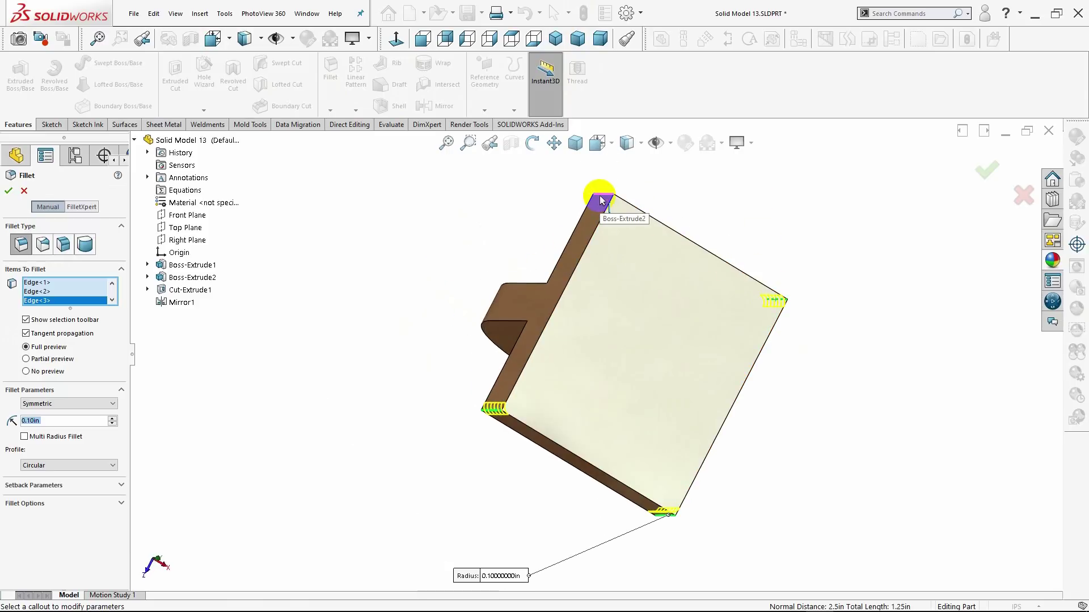
left_click(602, 199)
middle_click_drag(477, 313, 461, 146)
key("ctrl+7")
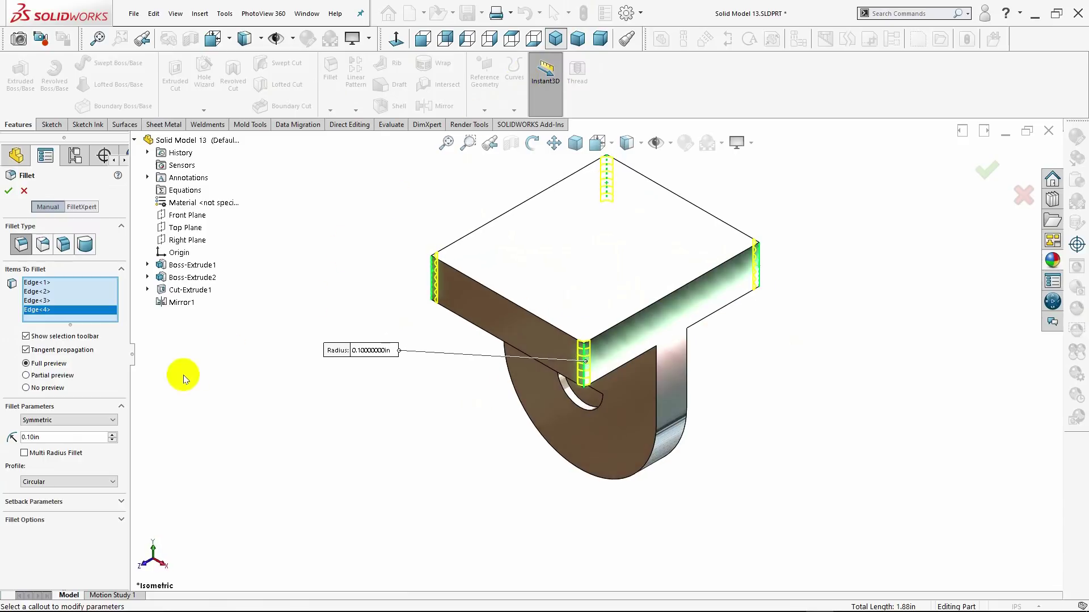
Set the fillet radius to 0.25 in and apply Fillet1
left_click(74, 437)
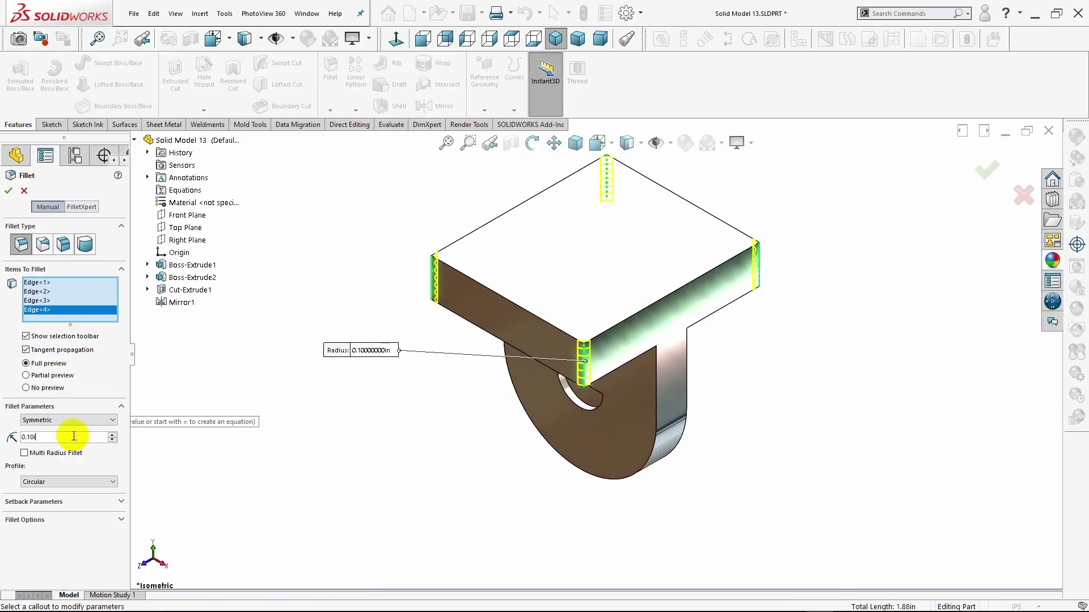
key("BackSpace")
key("BackSpace")
key("BackSpace")
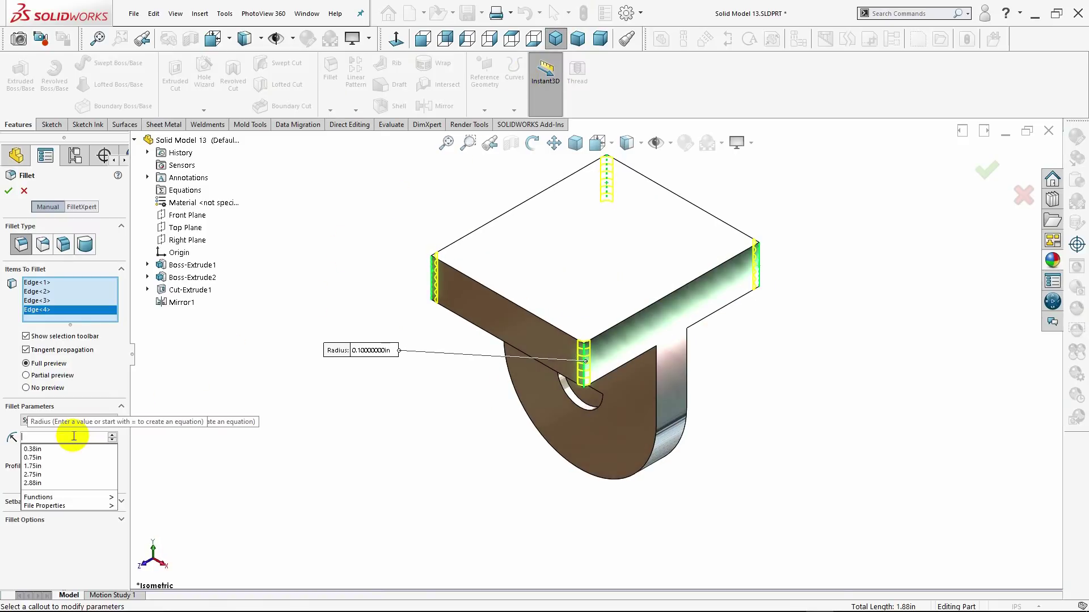
type(".25")
key("Return")
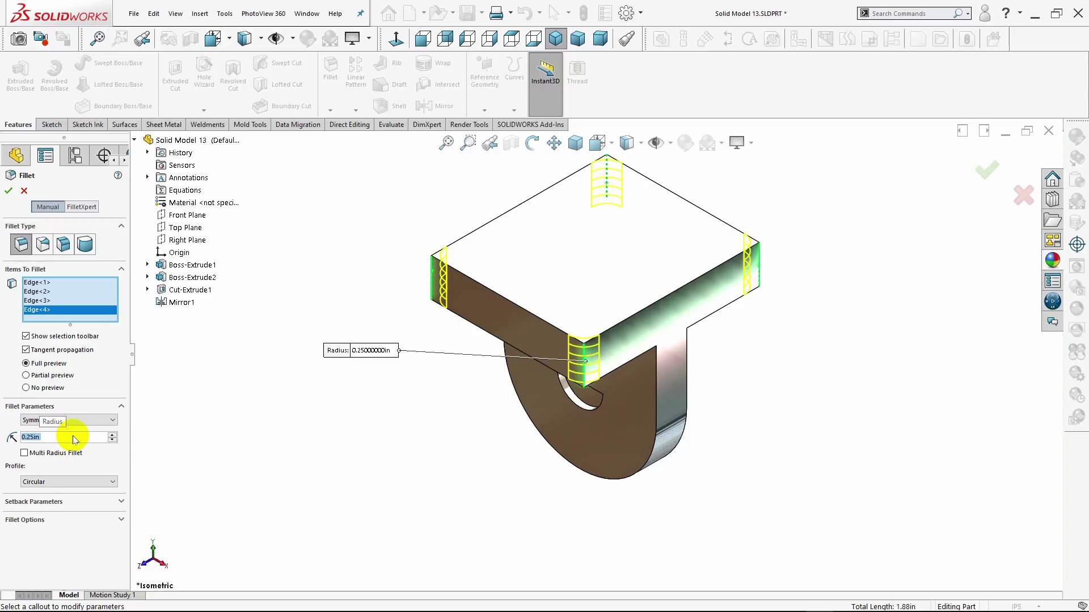
left_click(9, 190)
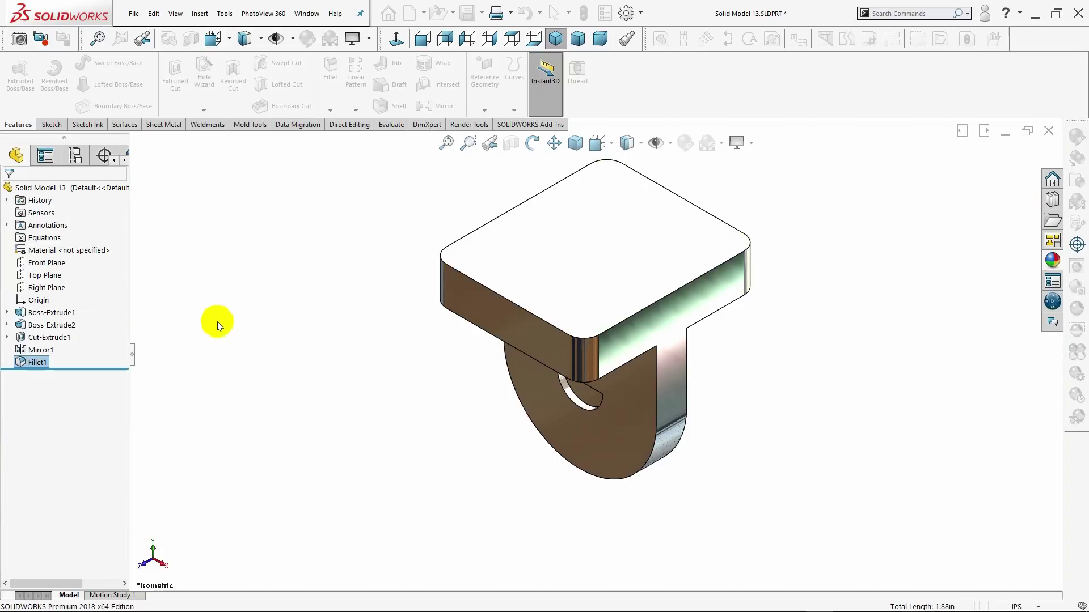
mouse_move(342, 376)
middle_mouse_down()
mouse_move(282, 323)
mouse_move(249, 332)
mouse_move(360, 348)
mouse_move(414, 372)
mouse_move(333, 369)
mouse_move(337, 360)
middle_mouse_up()
left_click(549, 40)
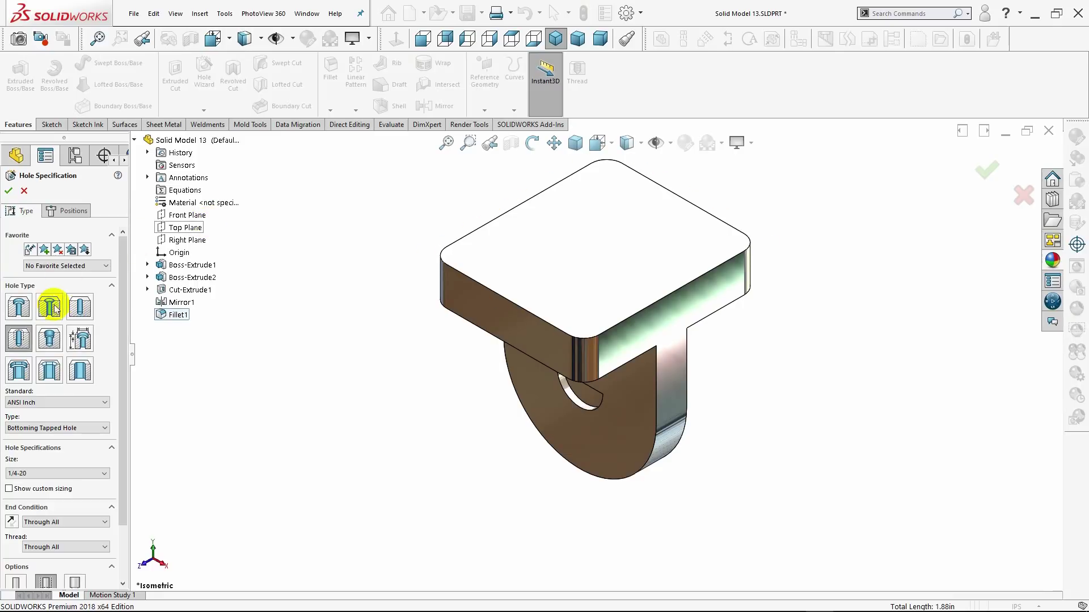
Specify a plain Hole, Fractional Drill Sizes 1/4, Blind 0.50 in deep
left_click(80, 307)
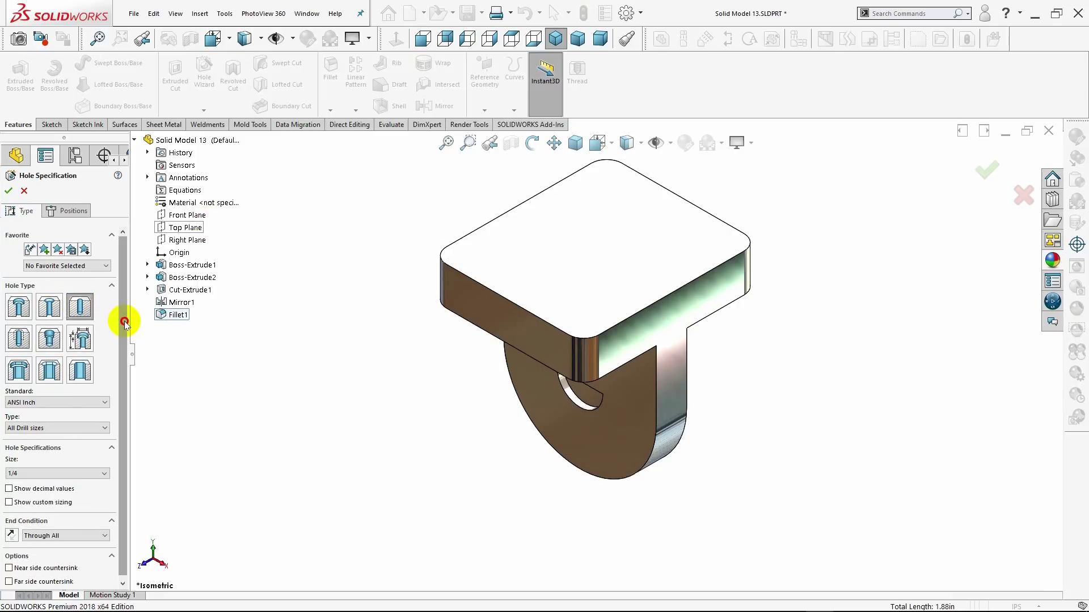
left_click_drag(125, 322, 122, 366)
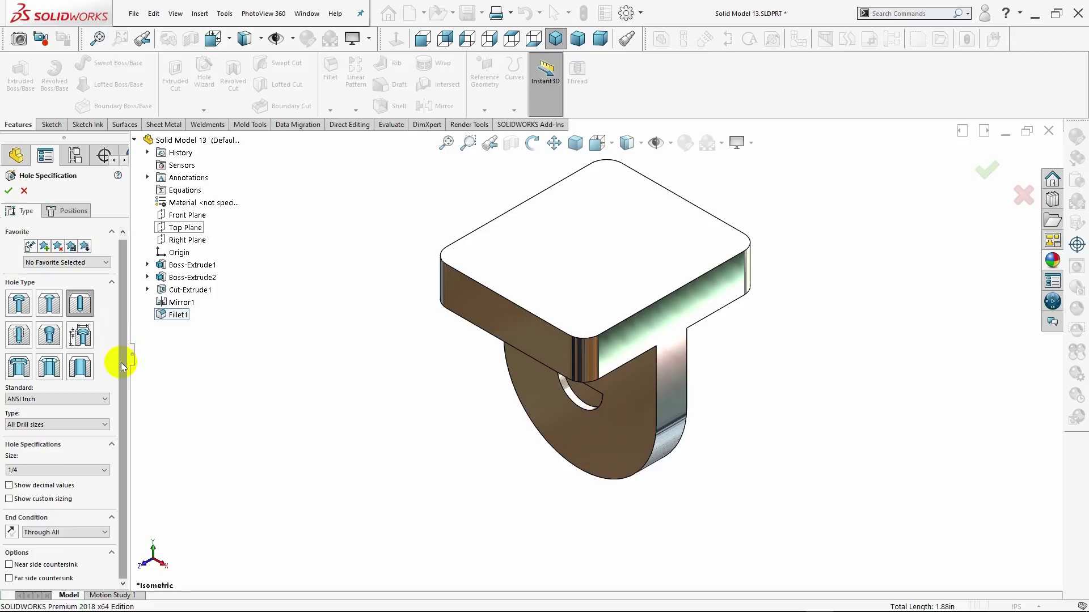
left_click(25, 429)
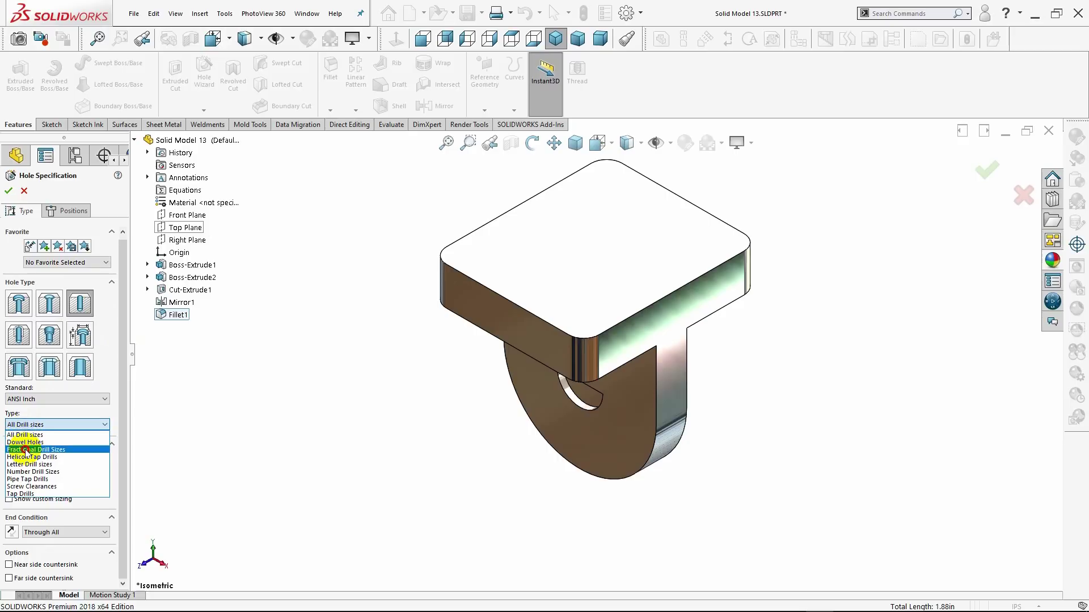
left_click(25, 452)
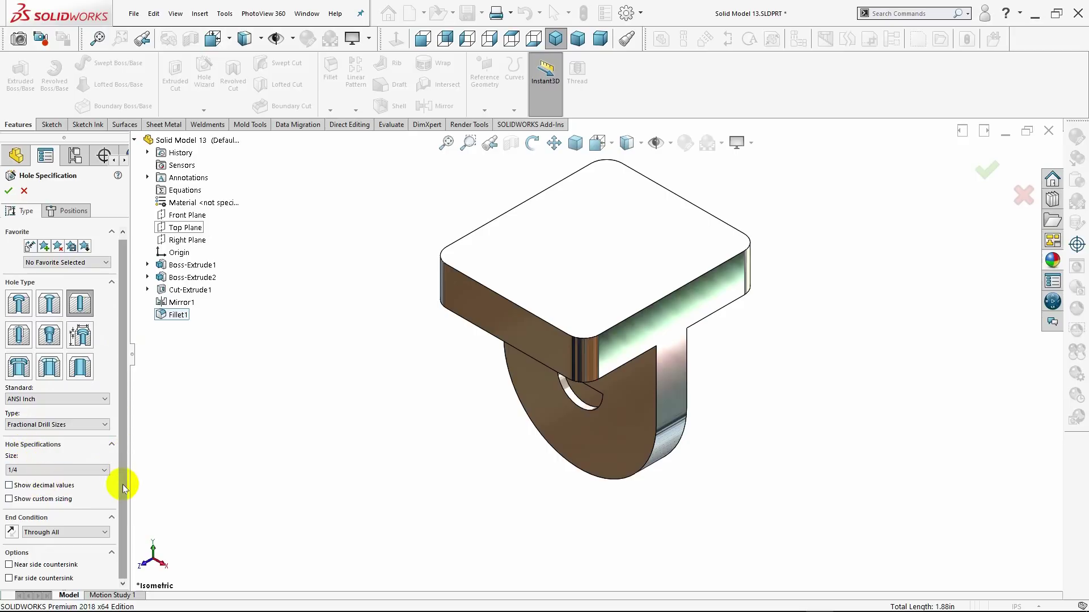
left_click(96, 532)
left_click(61, 543)
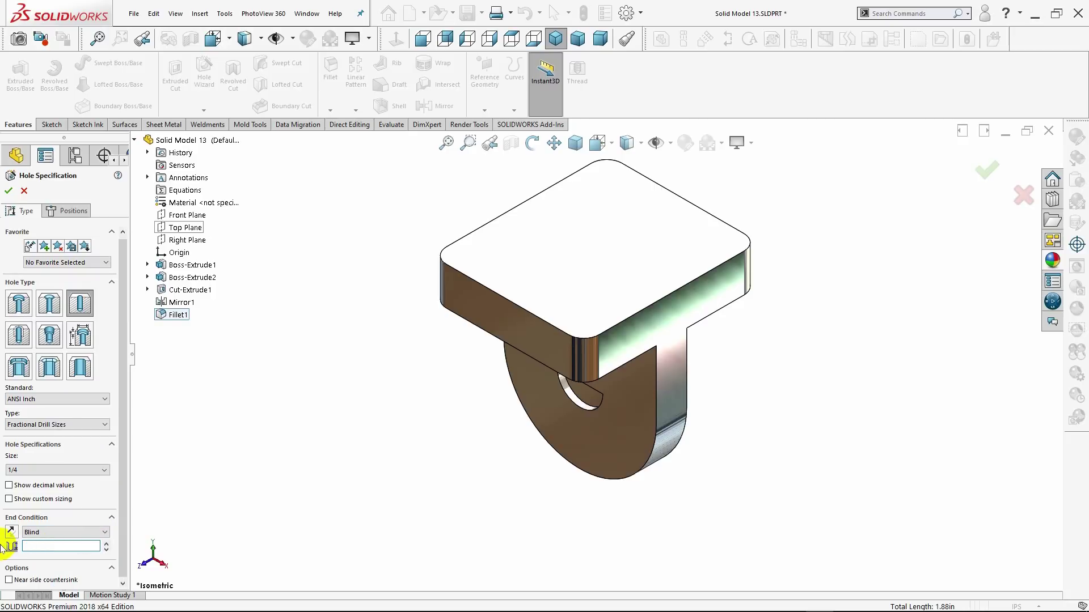
type("0.50in")
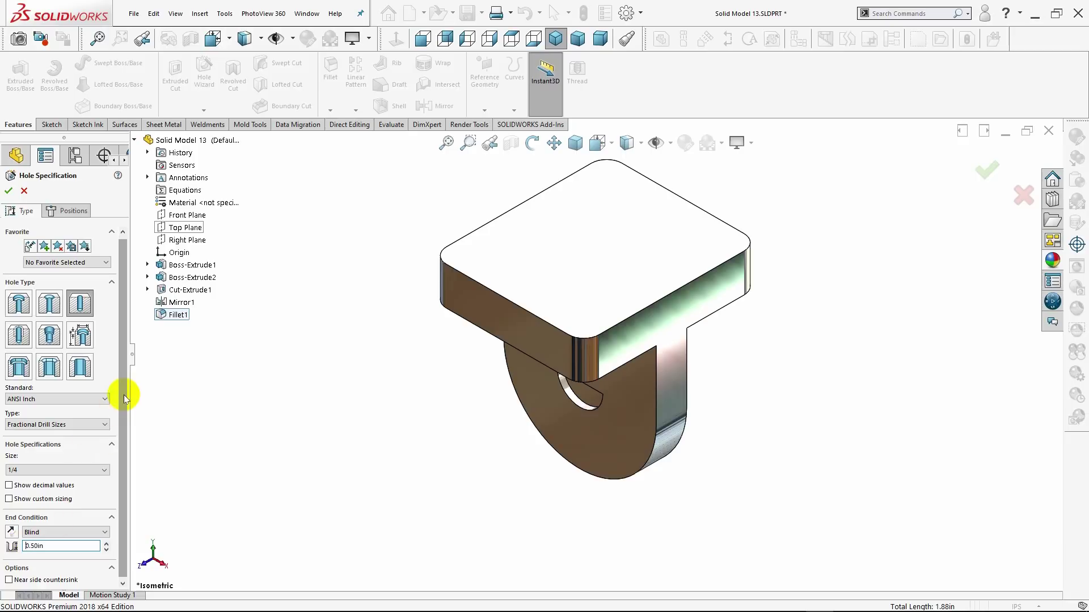
scroll(127, 351, "up", 1)
Place three hole centres left, middle and right across the top plate's front face
left_click(74, 215)
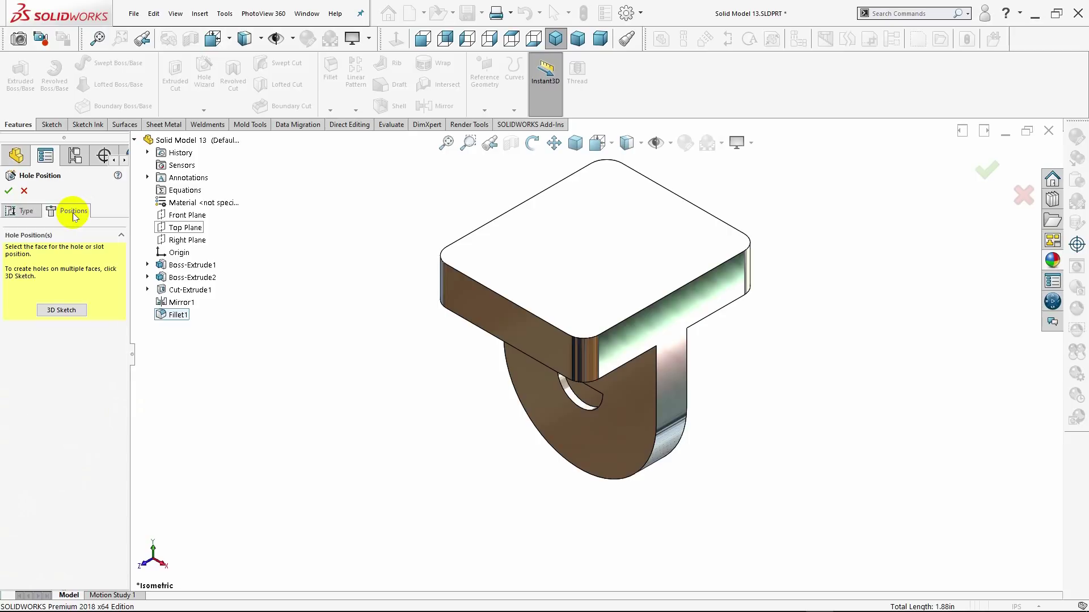
left_click(485, 296)
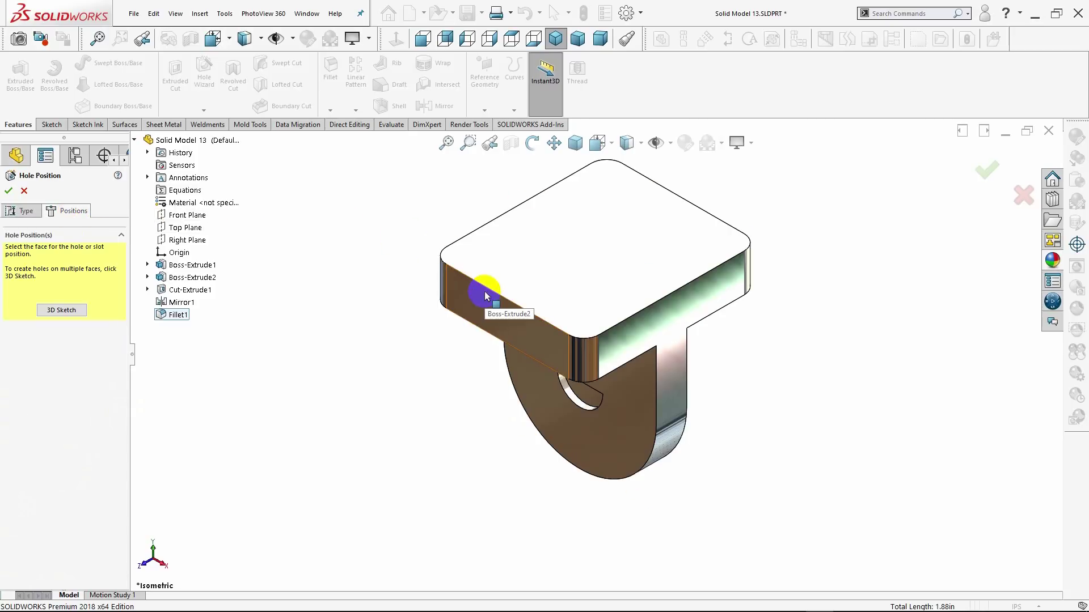
left_click(485, 300)
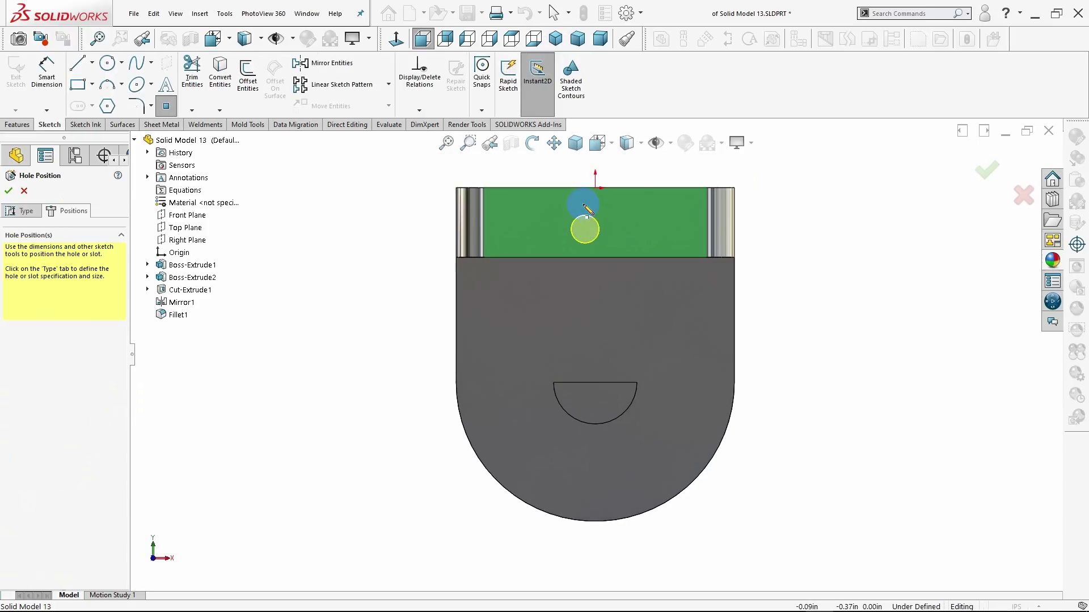
left_click(511, 224)
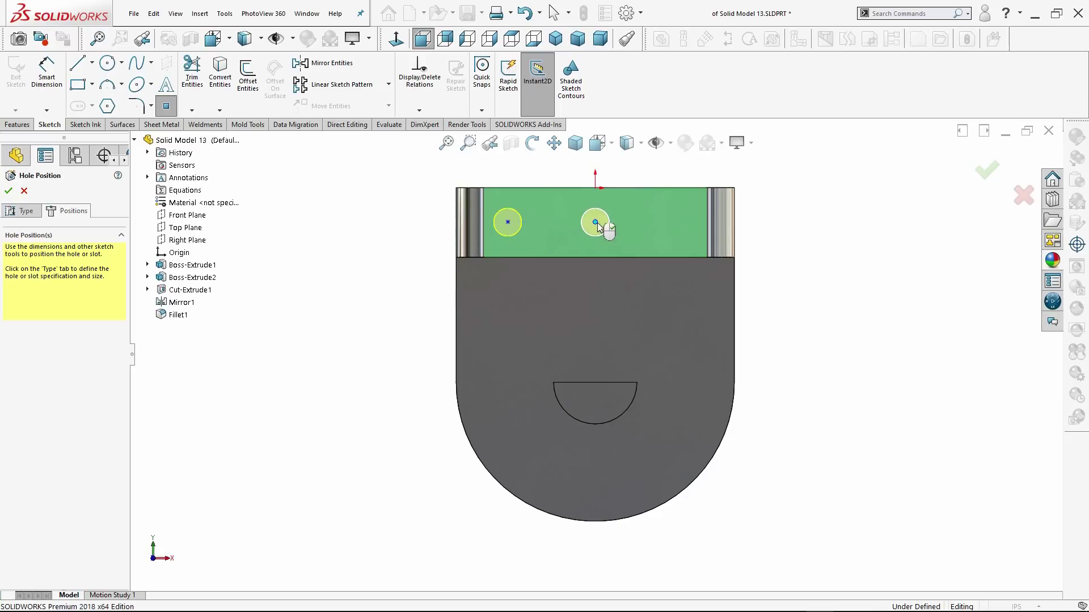
left_click(595, 221)
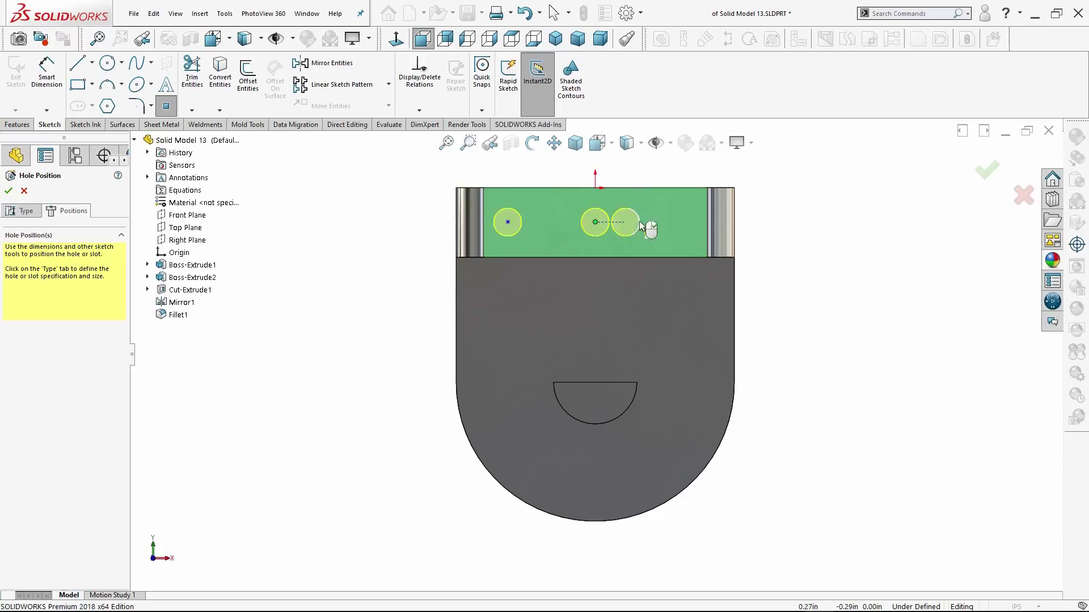
left_click(681, 222)
left_click(47, 80)
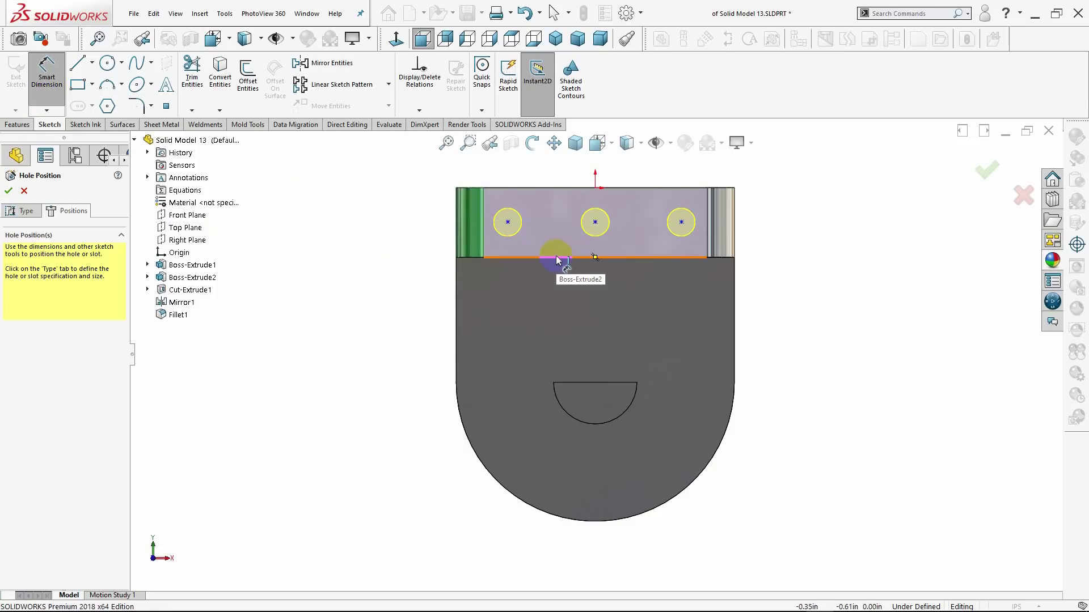
Dimension the left-to-middle hole spacing as 0.875 in
left_click(522, 220)
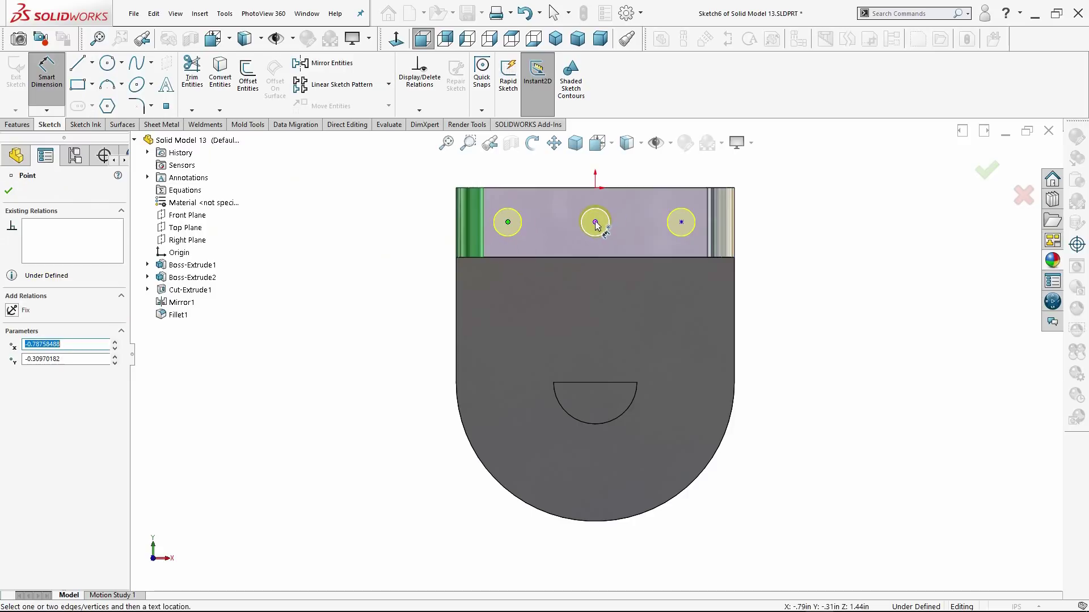
left_click(595, 222)
left_click(558, 172)
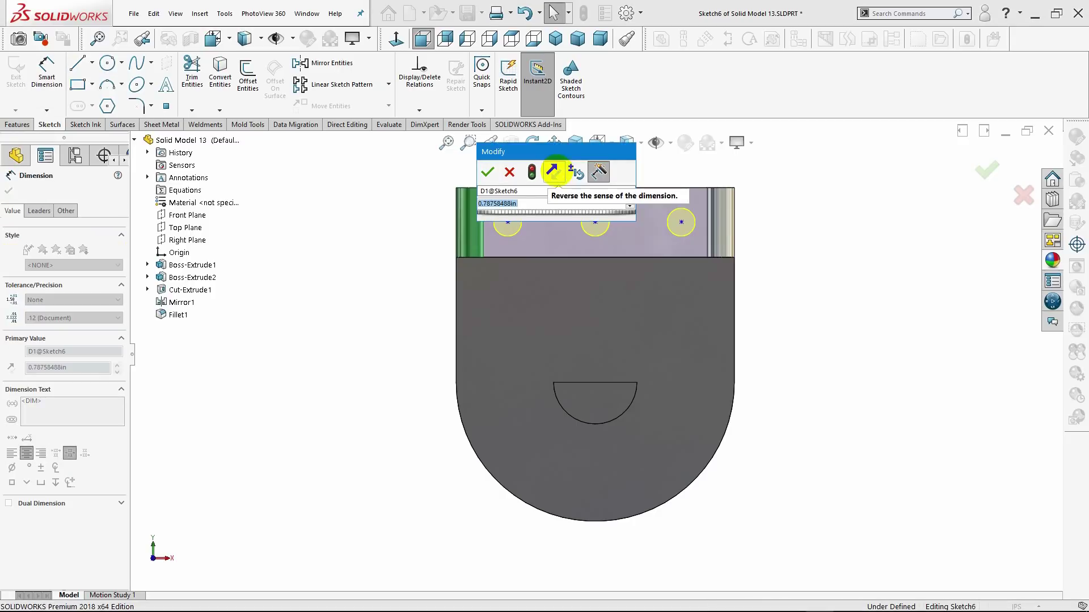
type(".87")
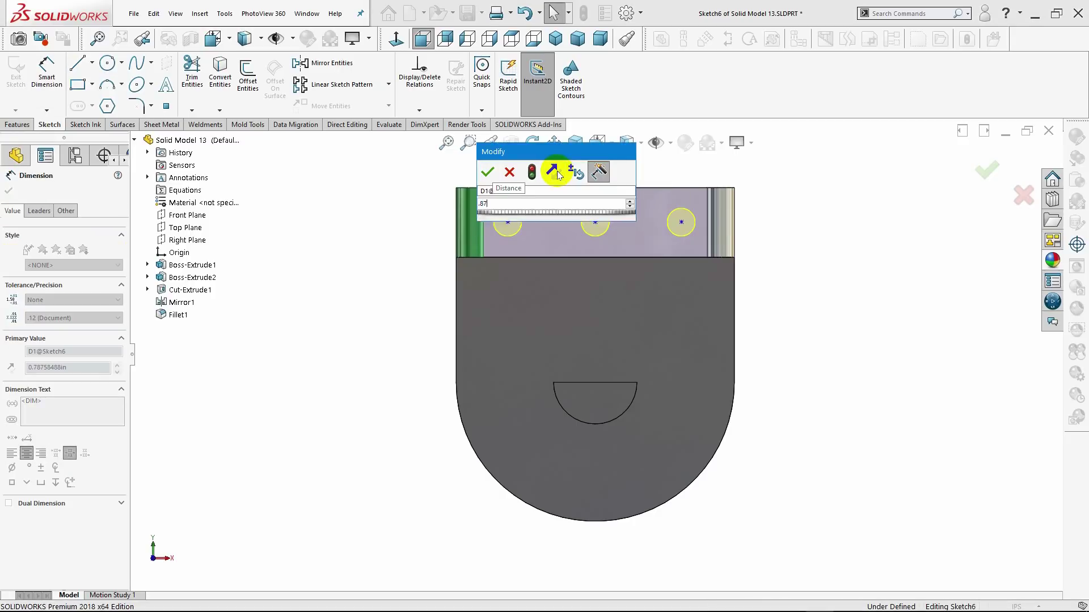
type("50")
key("Return")
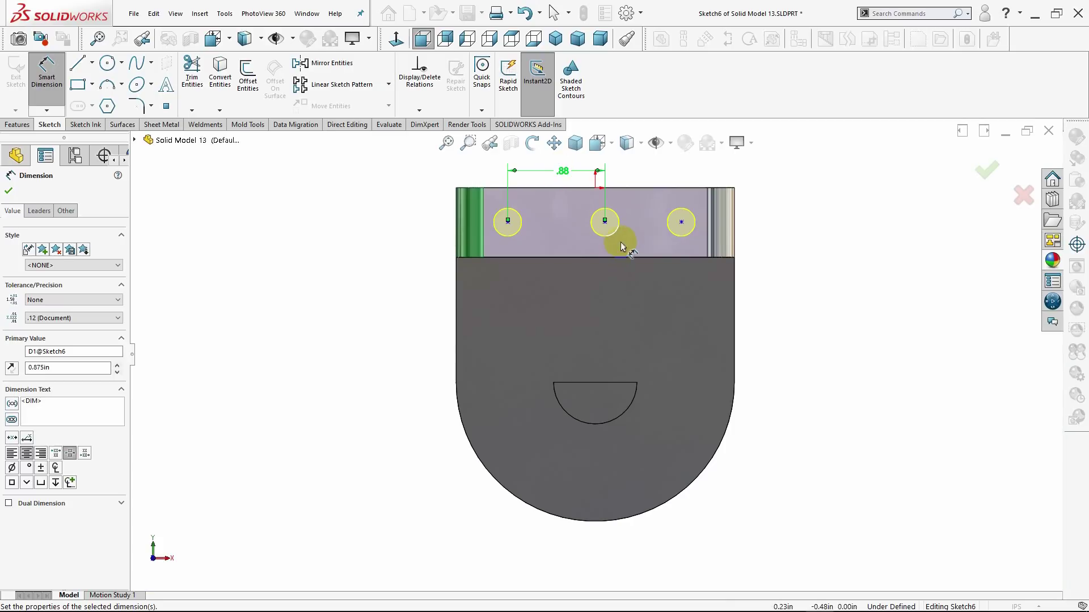
key("Escape")
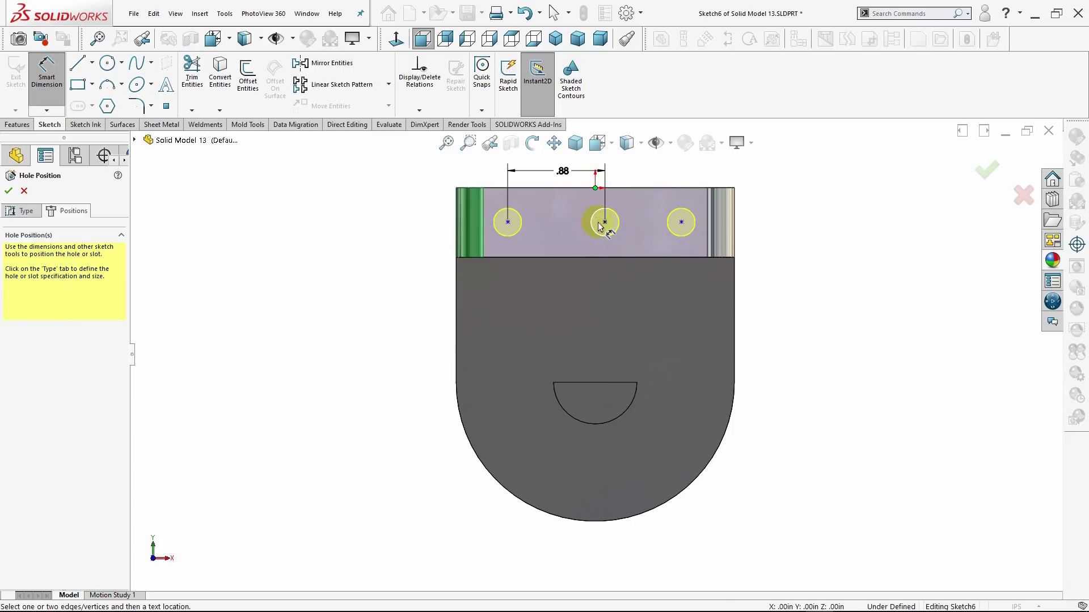
left_click(604, 224)
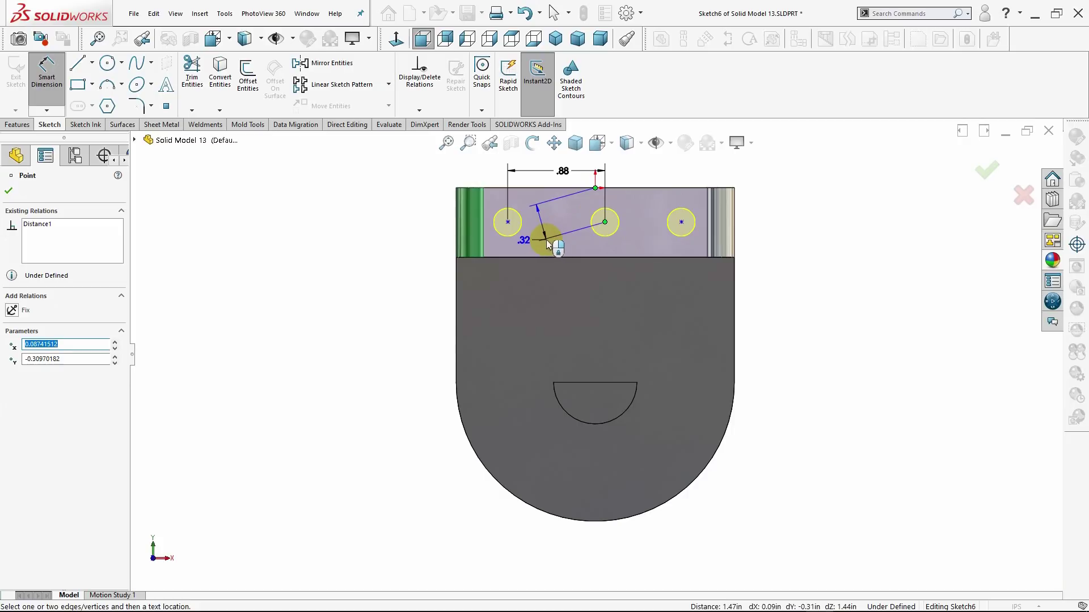
key("Escape")
key("Escape")
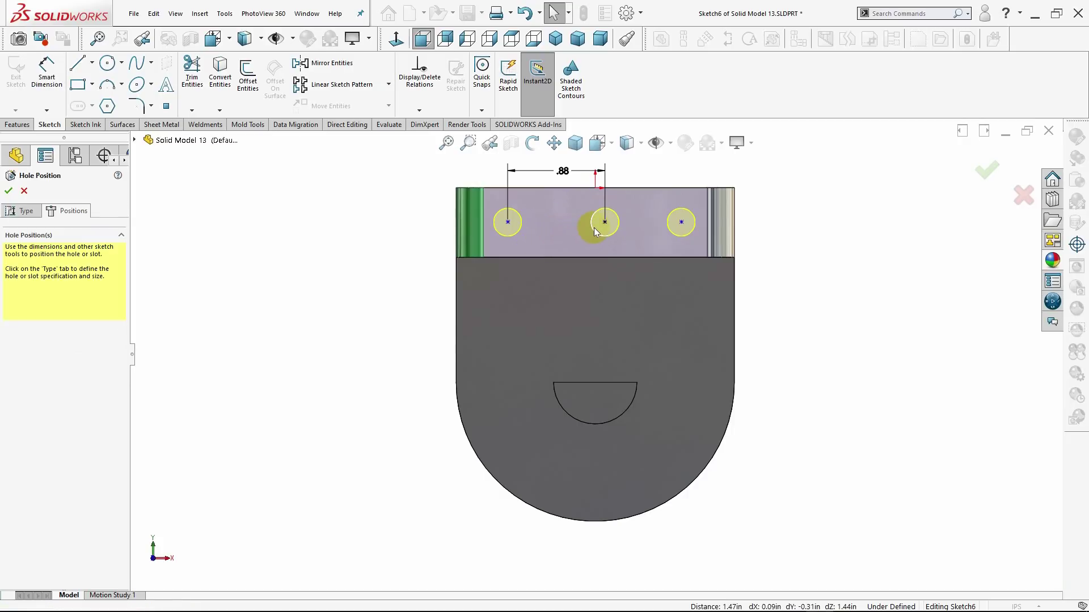
Add a Vertical relation between the middle hole centre and the origin
left_click(605, 224)
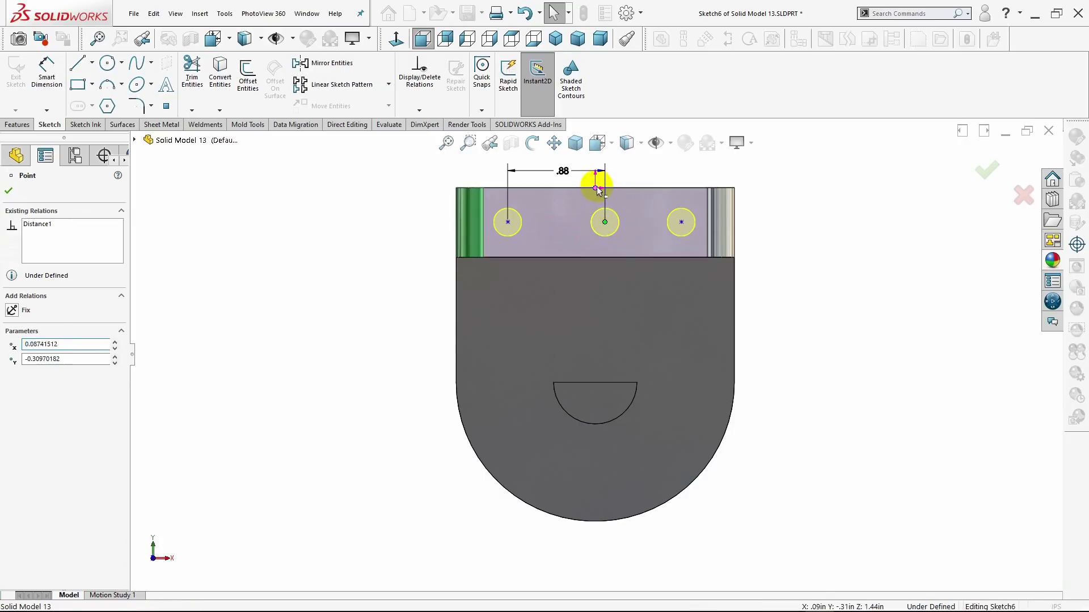
left_click(595, 188, "ctrl")
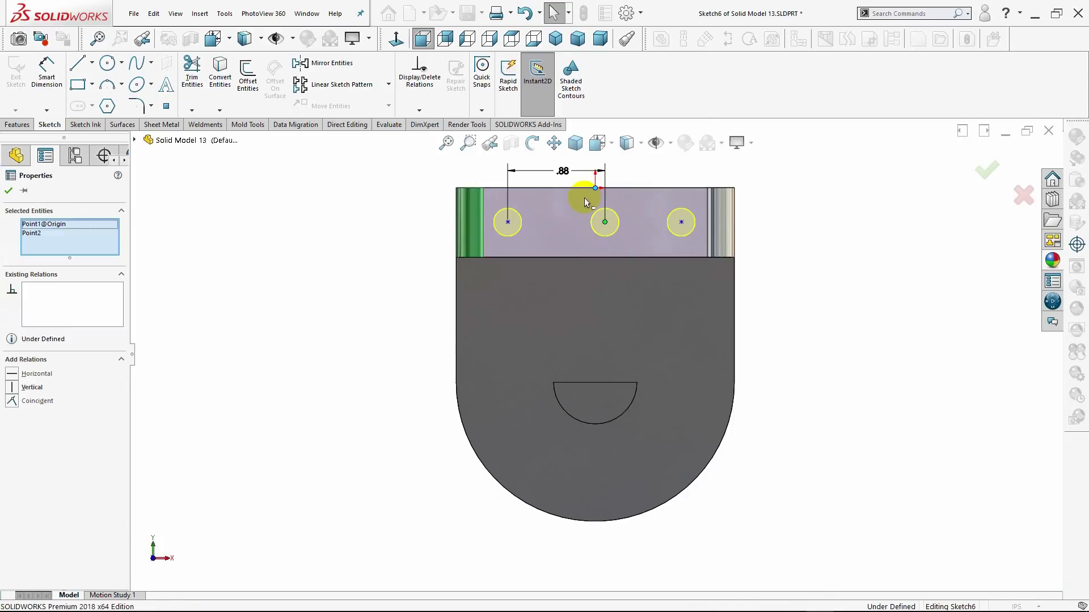
left_click(12, 388)
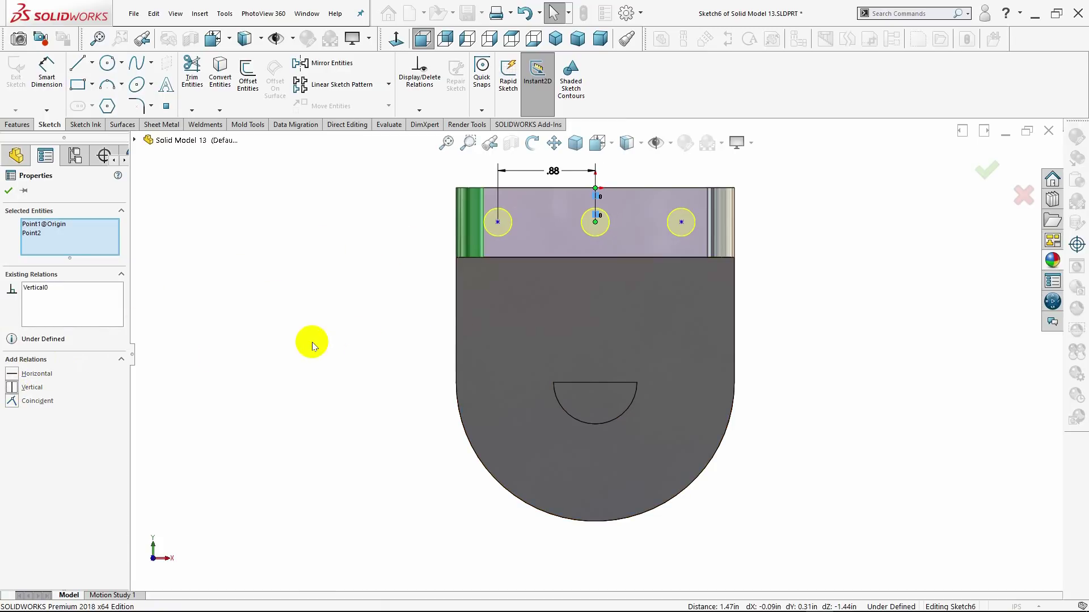
Dimension the middle-to-right hole spacing as 0.875 in
left_click(59, 98)
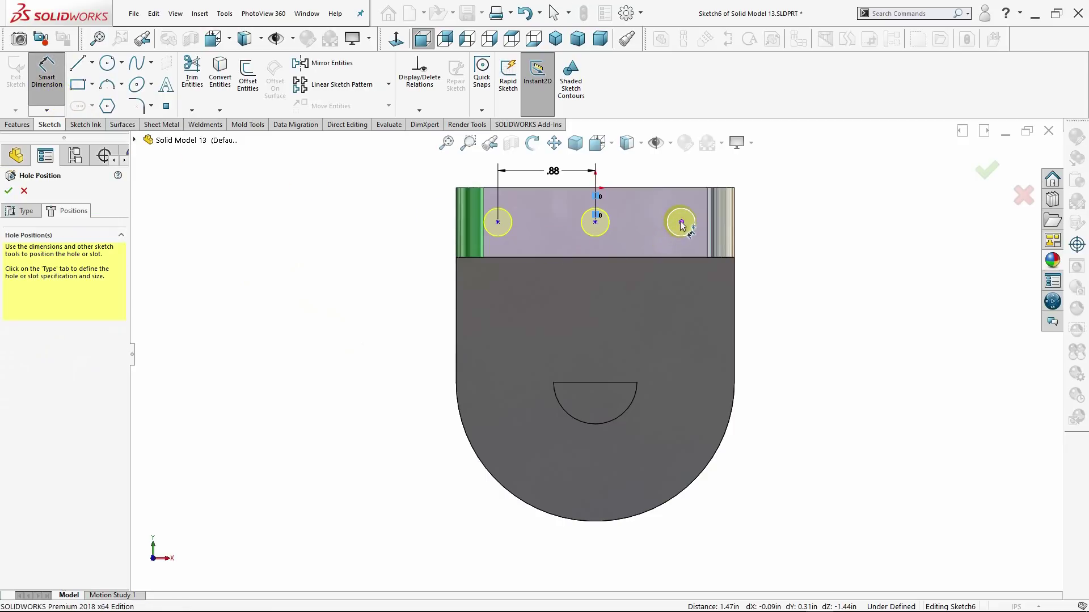
left_click(681, 222)
left_click(595, 222)
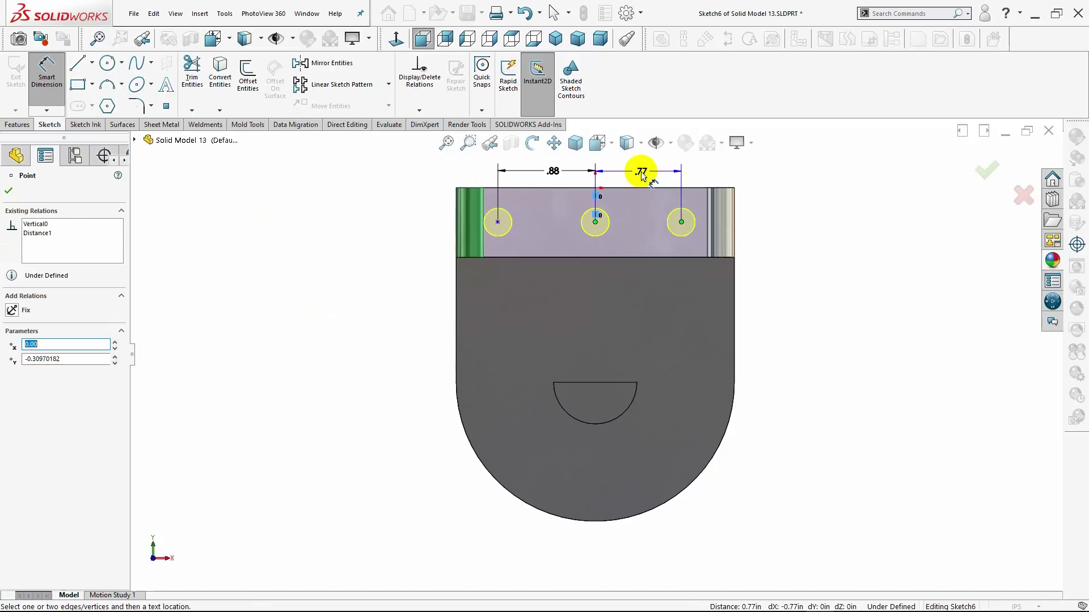
left_click(641, 174)
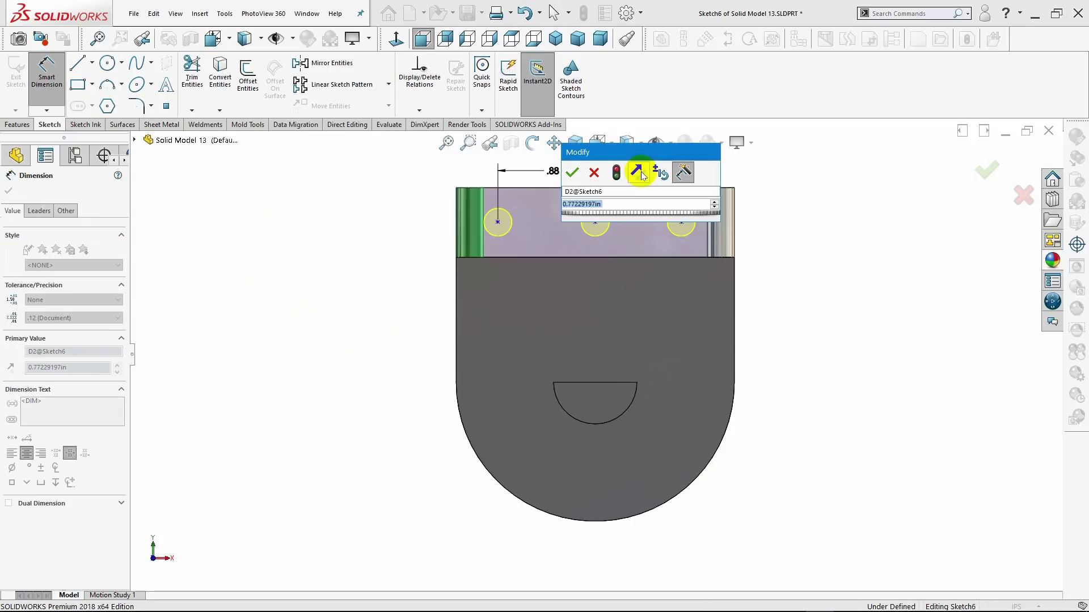
type(".8750")
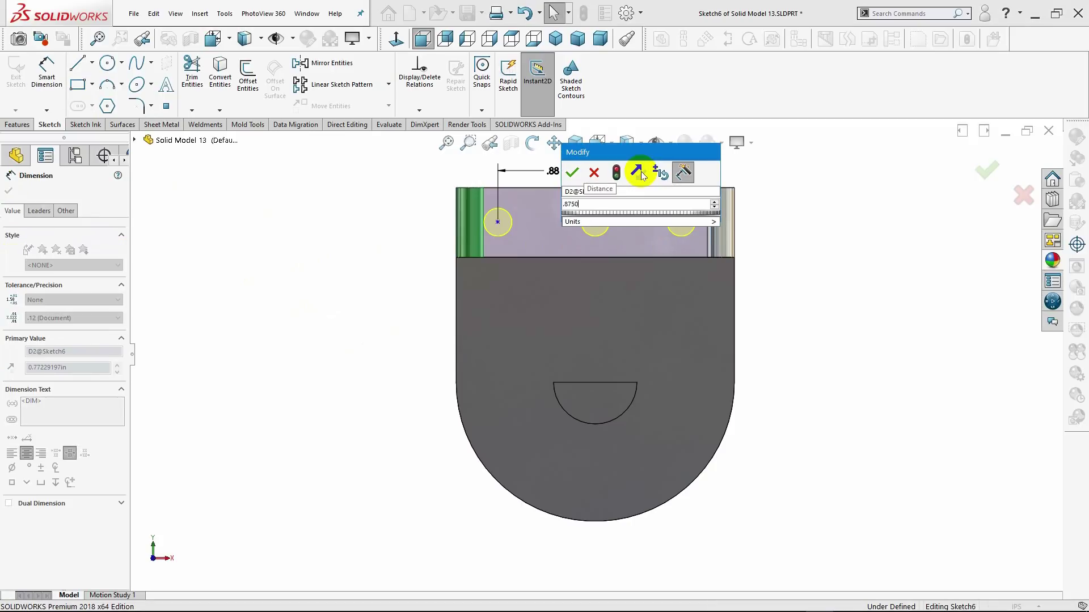
key("Return")
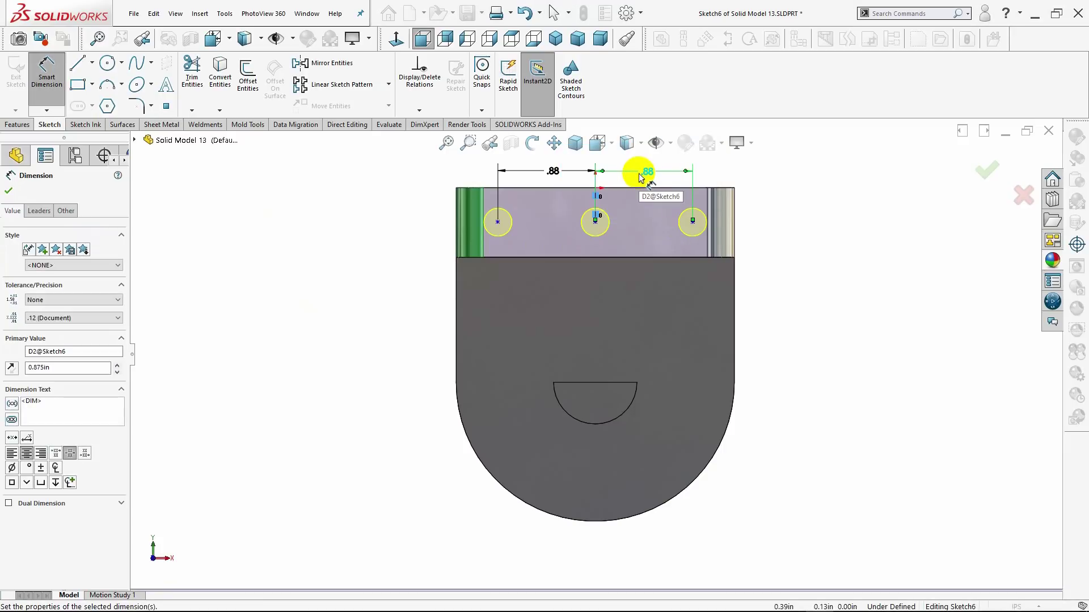
Dimension the right, middle and left hole centres each 0.31 in below the top edge
left_click(692, 222)
left_click(705, 191)
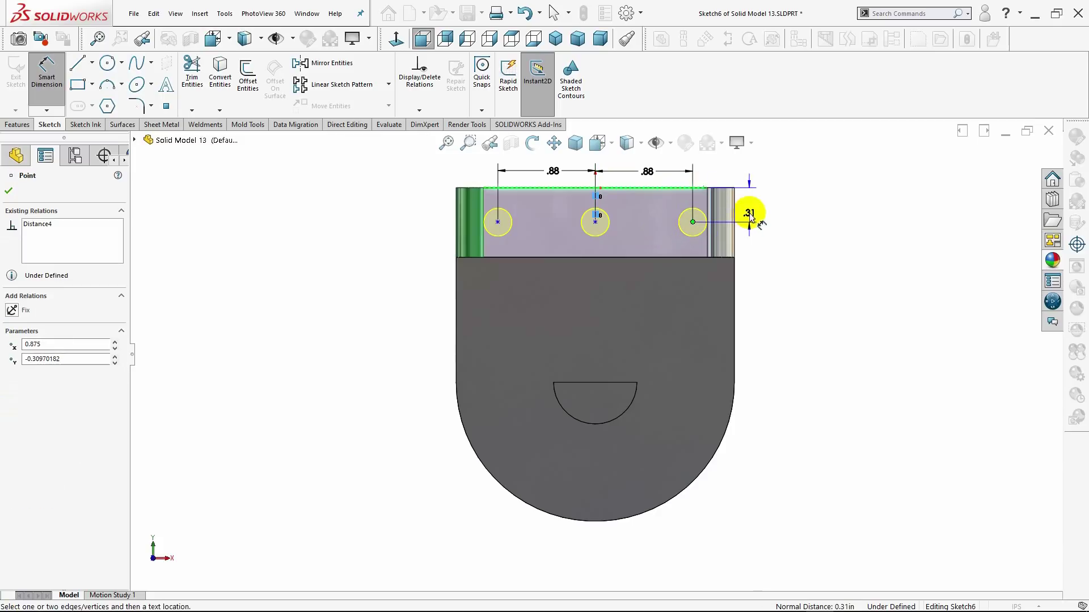
left_click(777, 210)
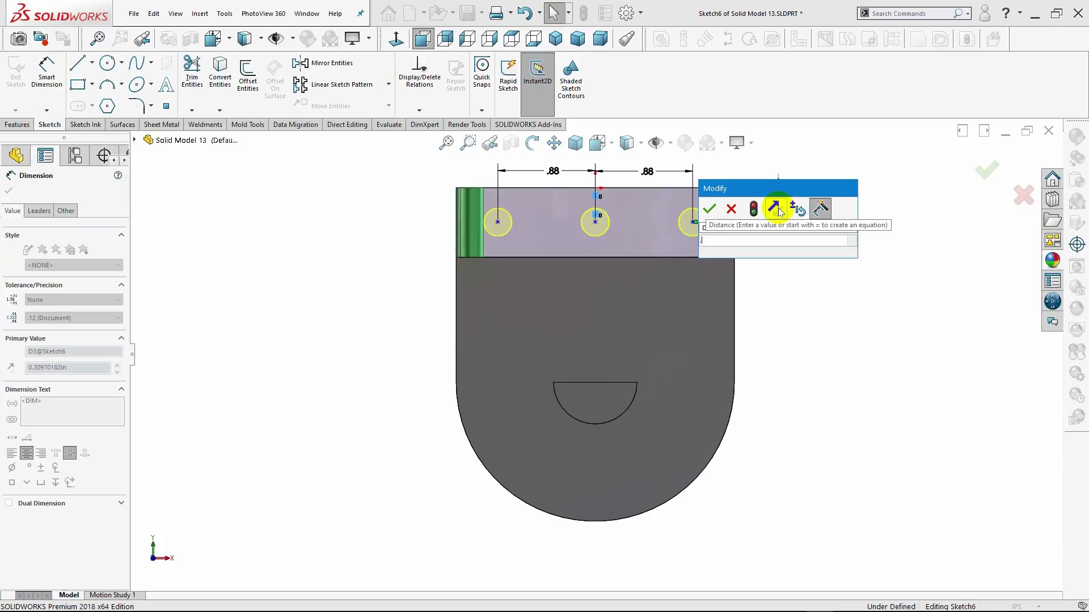
type(".31")
key("Return")
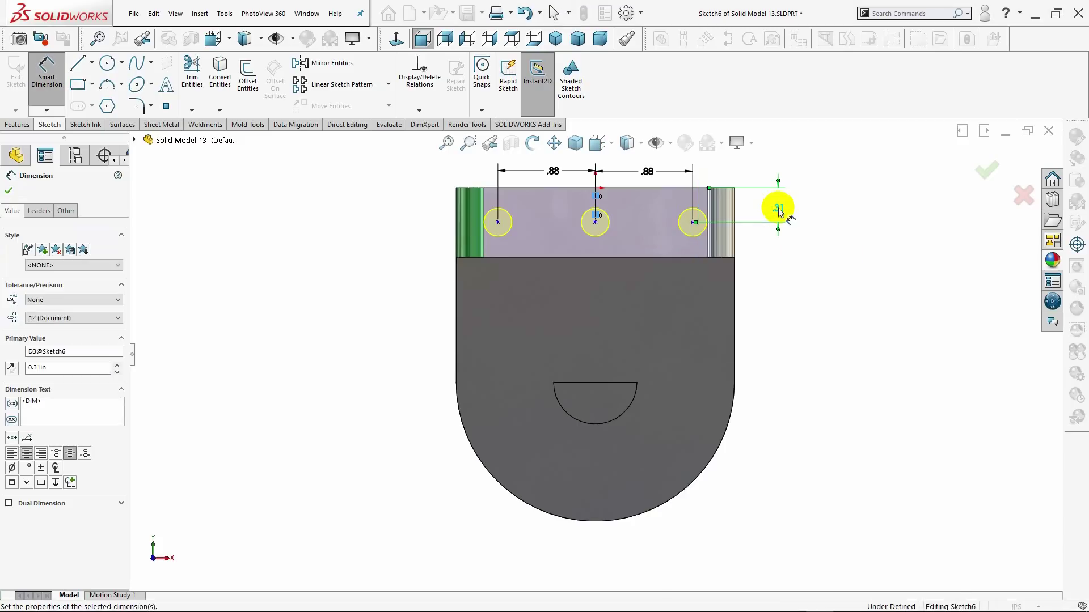
left_click(596, 223)
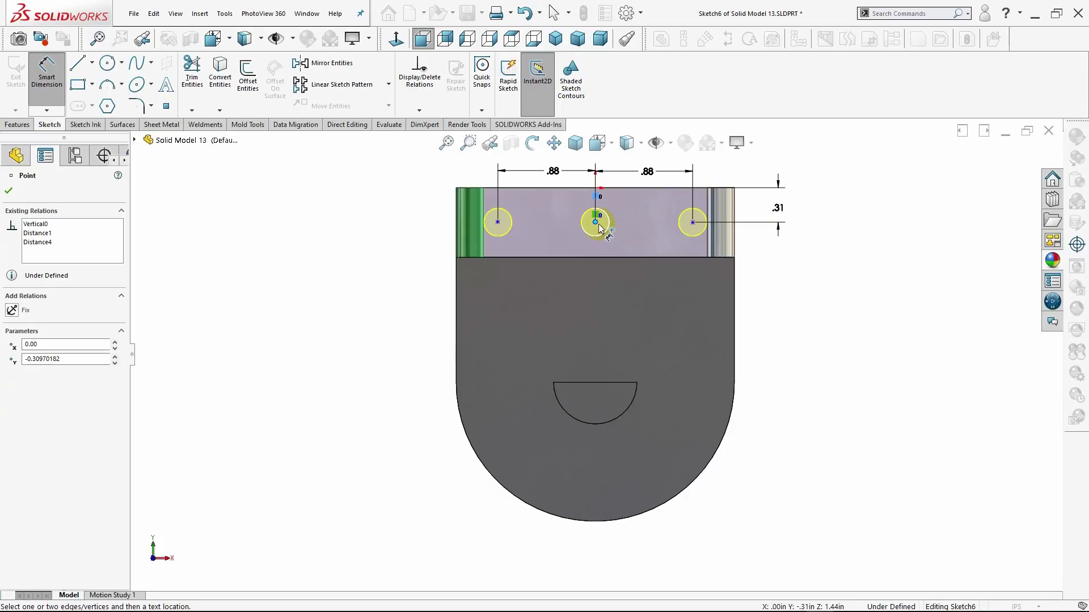
left_click(612, 188)
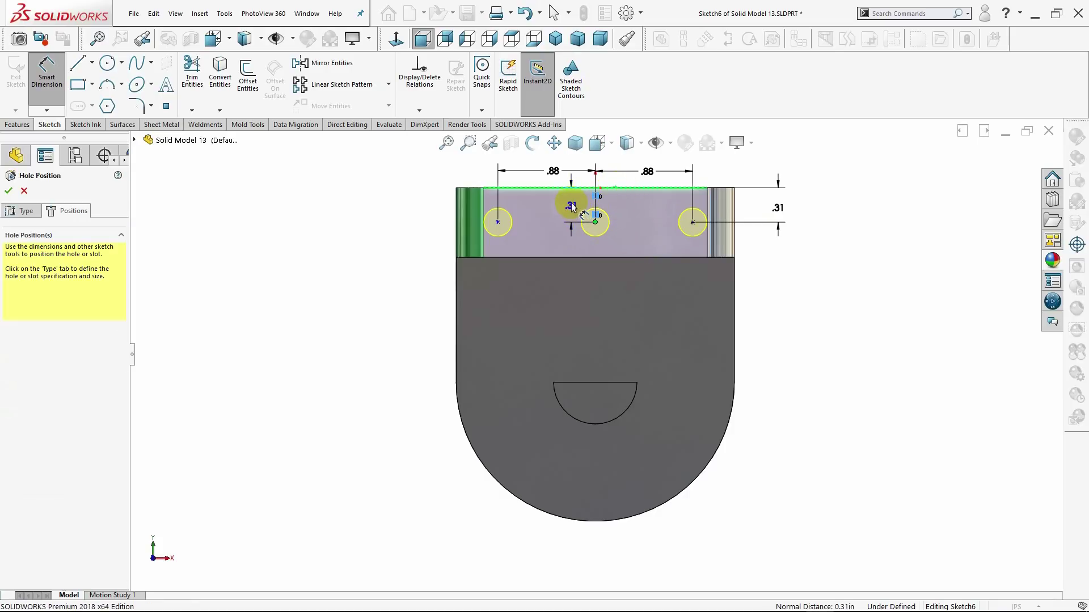
left_click(570, 203)
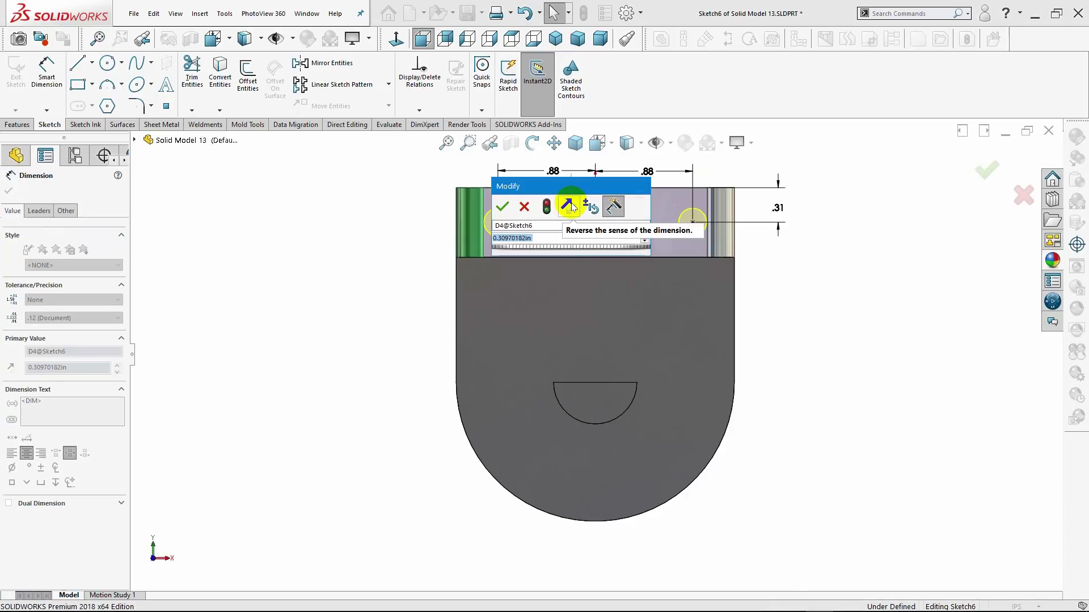
type(".31")
key("Return")
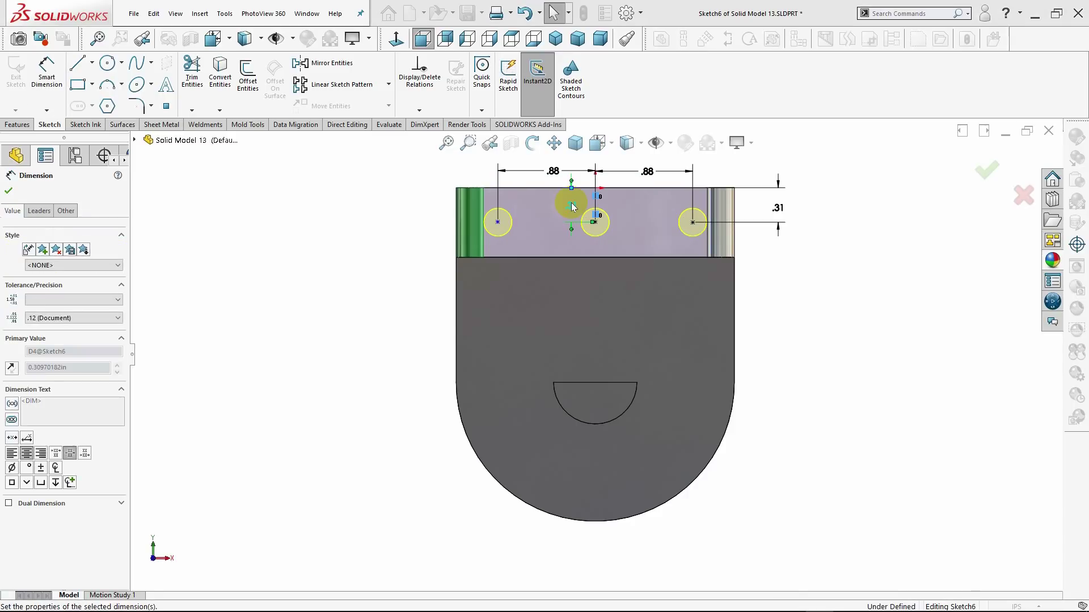
left_click(490, 197)
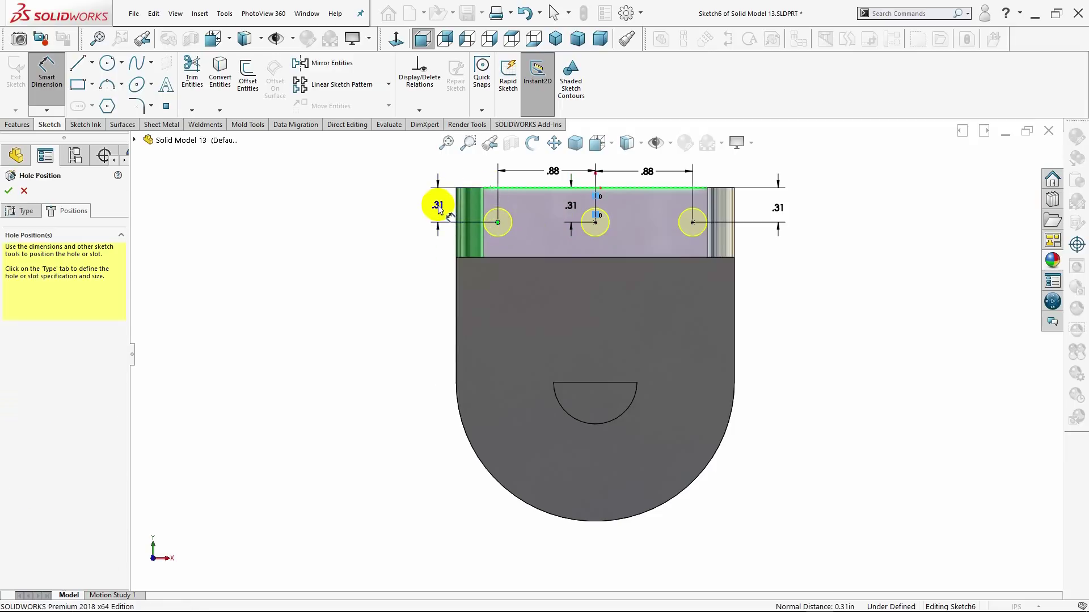
left_click(438, 208)
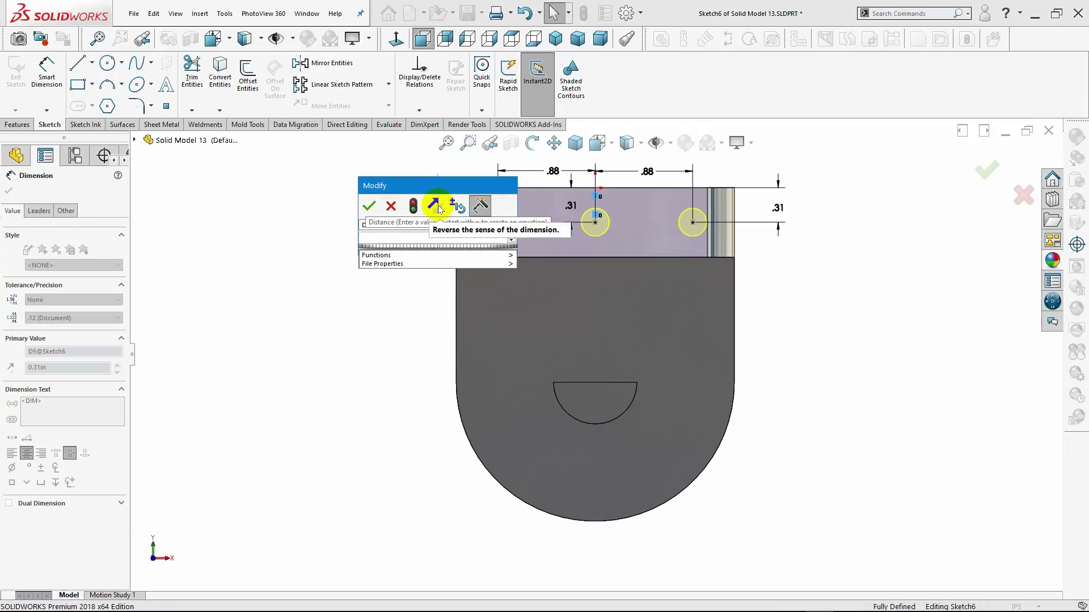
key("Return")
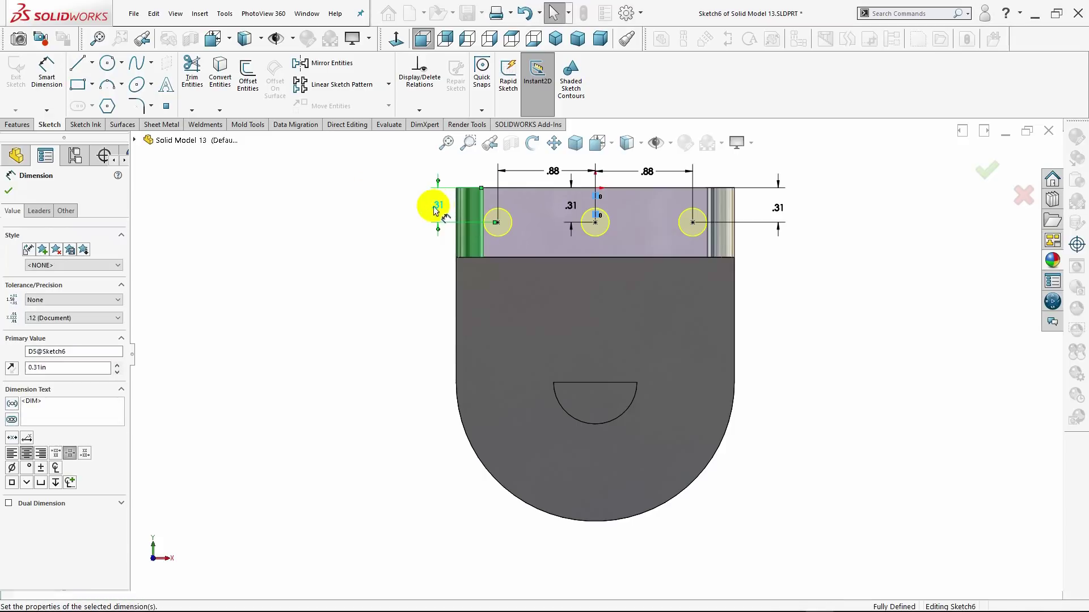
left_click(9, 191)
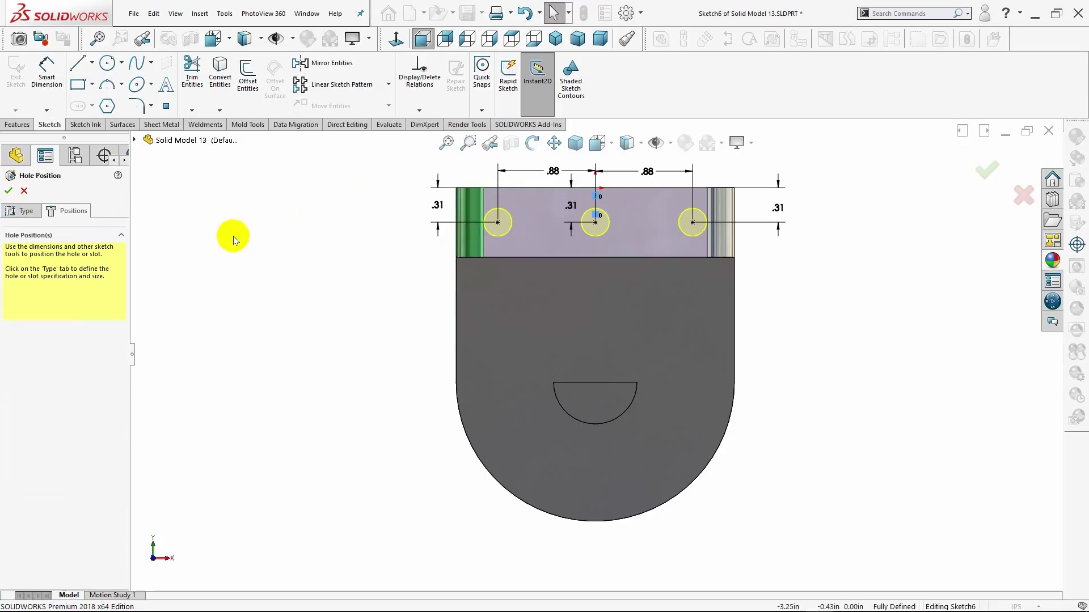
Create the 1/4 (0.25) Diameter Hole1 feature and inspect the three holes isometrically
left_click(39, 213)
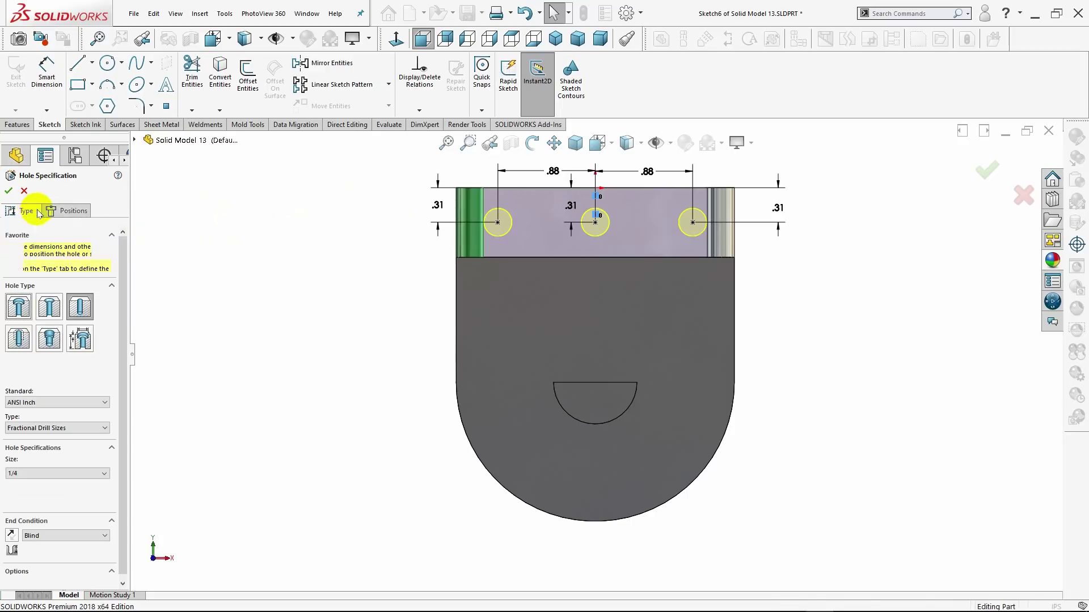
mouse_move(318, 303)
middle_mouse_down()
mouse_move(229, 372)
mouse_move(314, 345)
mouse_move(260, 365)
middle_mouse_up()
left_click(552, 40)
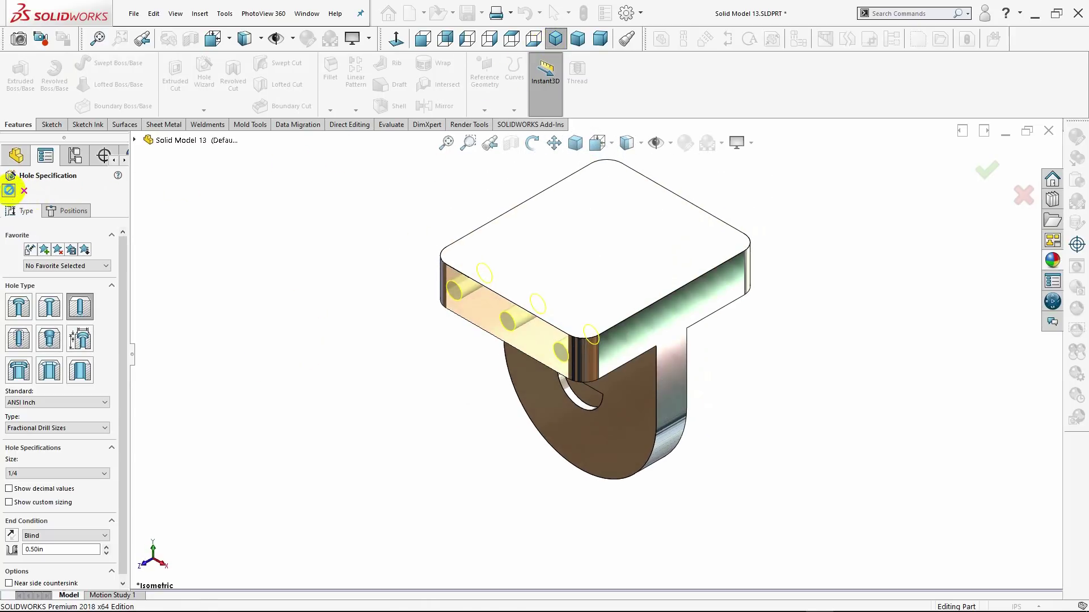
left_click(9, 191)
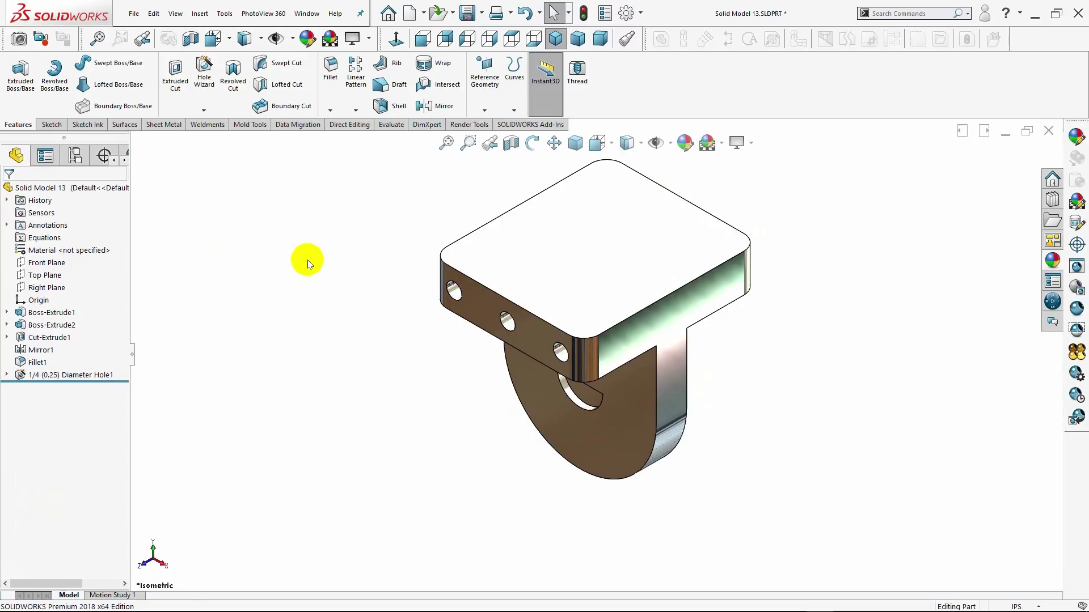
mouse_move(346, 306)
middle_mouse_down()
mouse_move(387, 310)
mouse_move(323, 282)
mouse_move(266, 288)
mouse_move(377, 294)
mouse_move(362, 289)
middle_mouse_up()
left_click(555, 40)
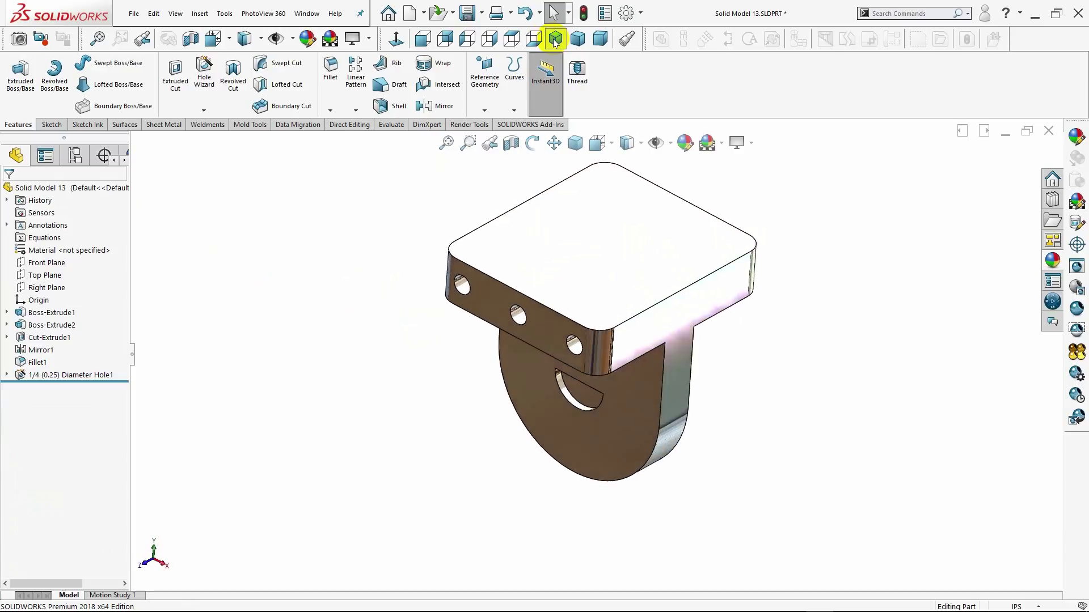
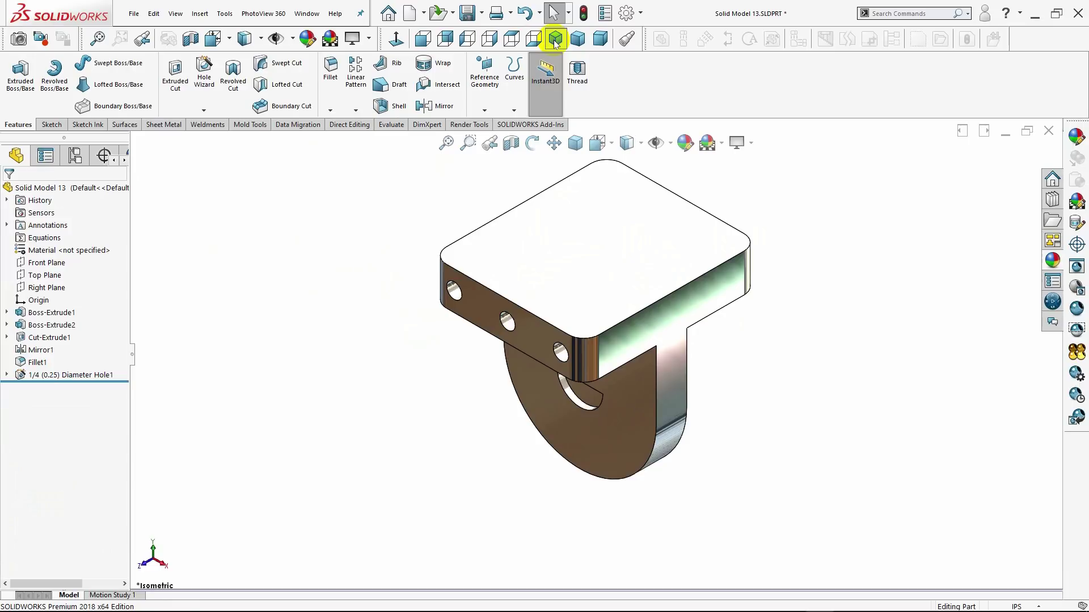
Open Sketch6, the side-hole locating sketch, for editing
left_click(6, 374)
left_click(53, 388)
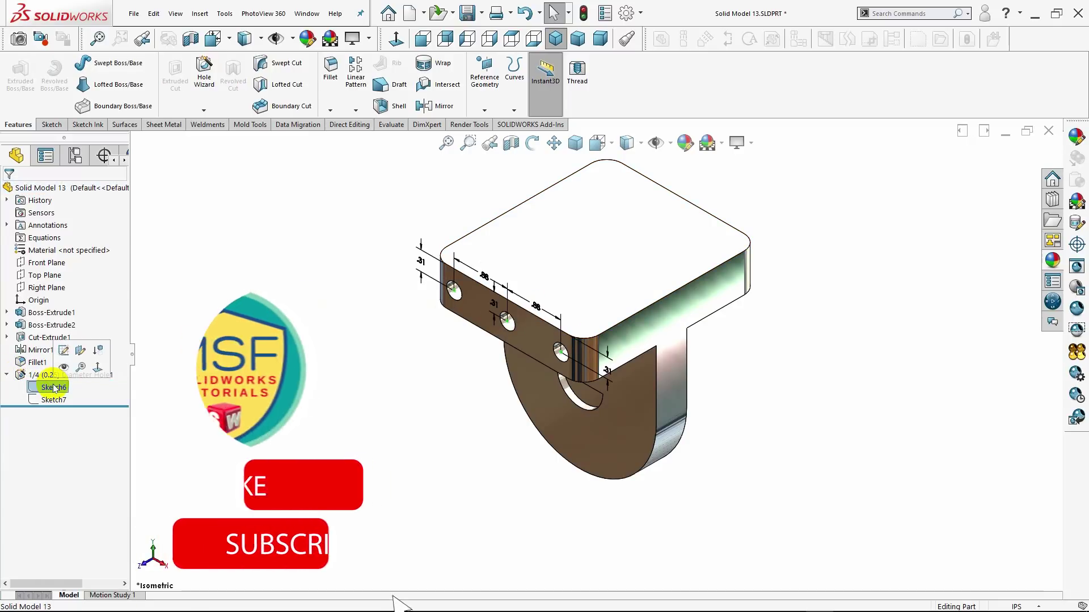
left_click(63, 351)
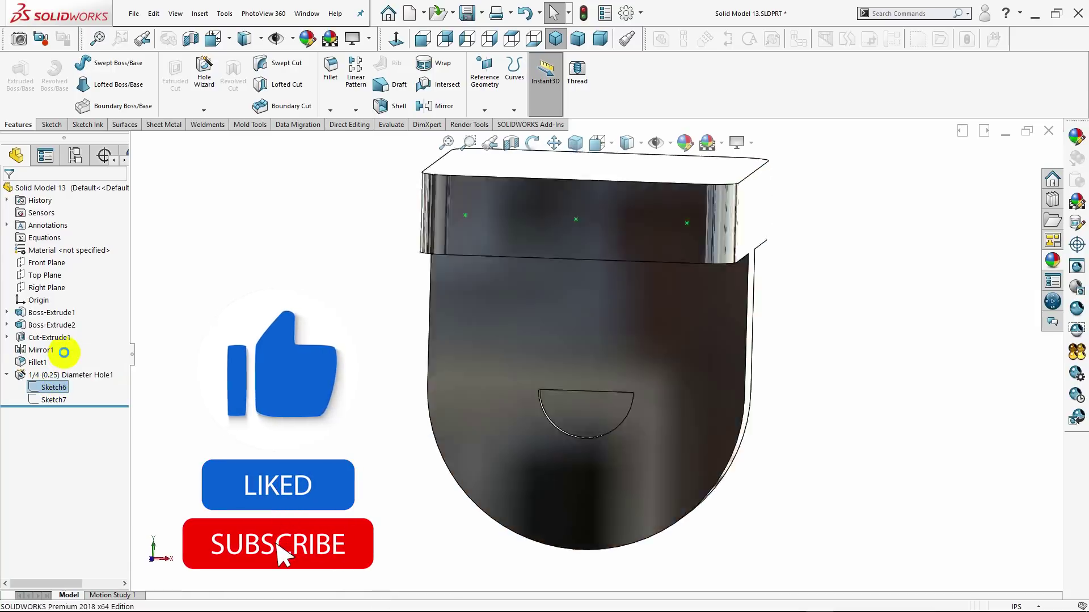
scroll(595, 205, "down", 2)
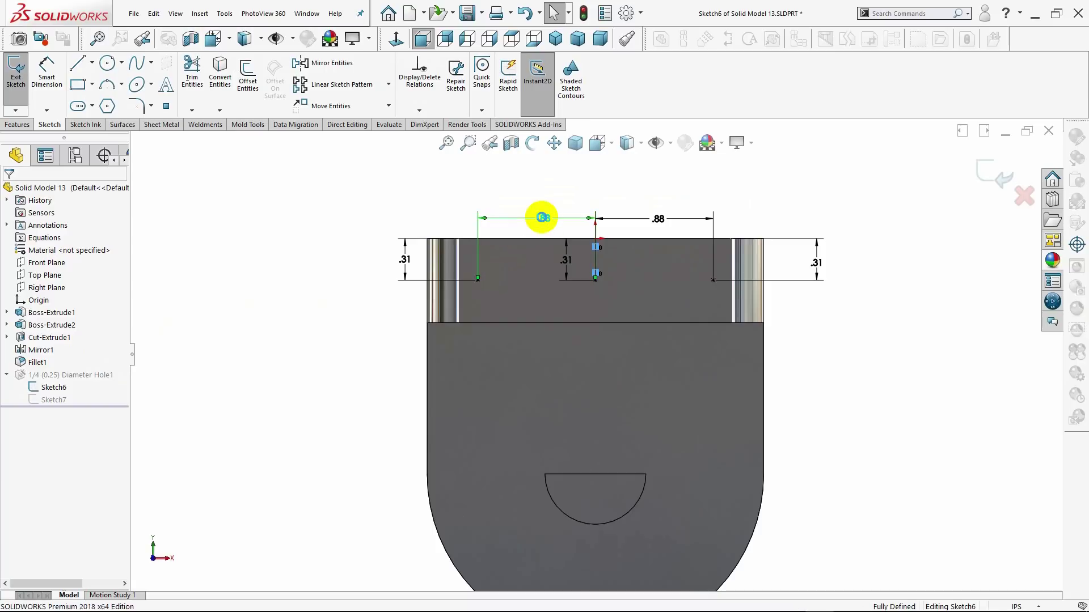
Change the left hole spacing dimension from .88 to .85 in
double_click(542, 219)
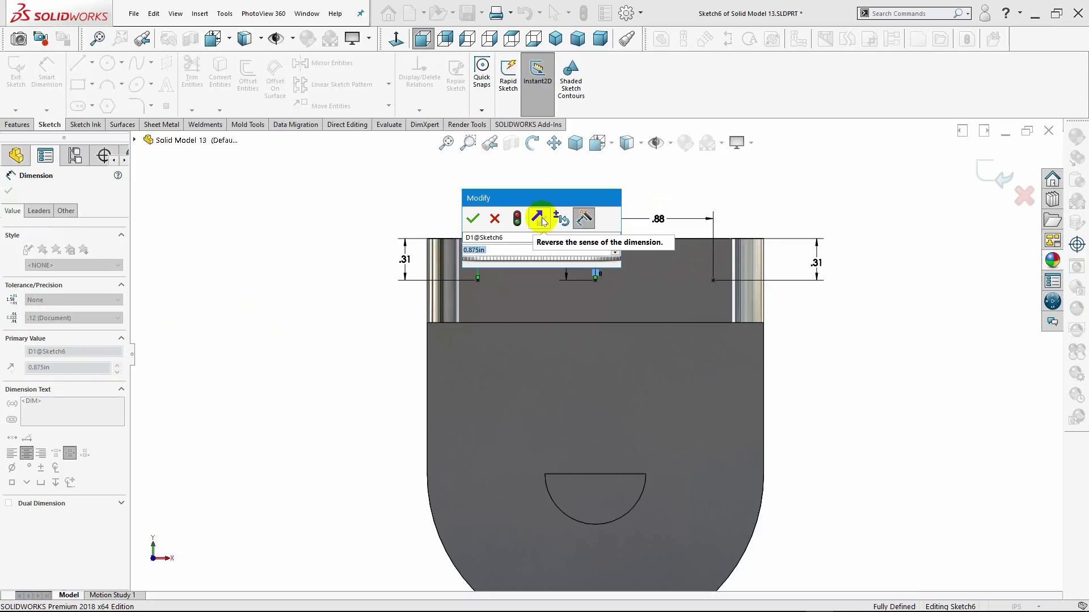
type("=")
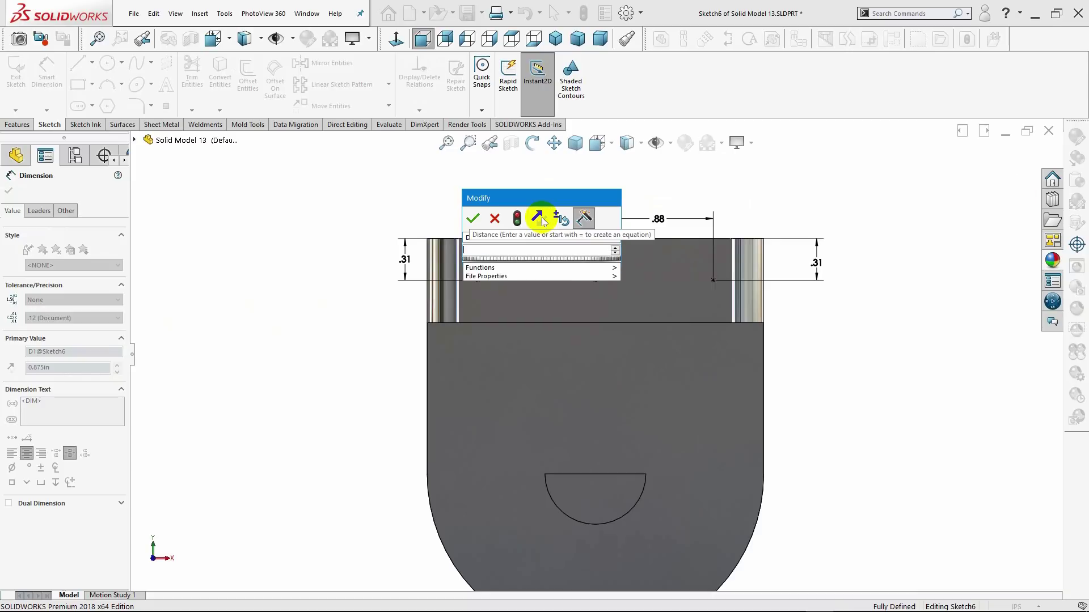
key("BackSpace")
type(".85")
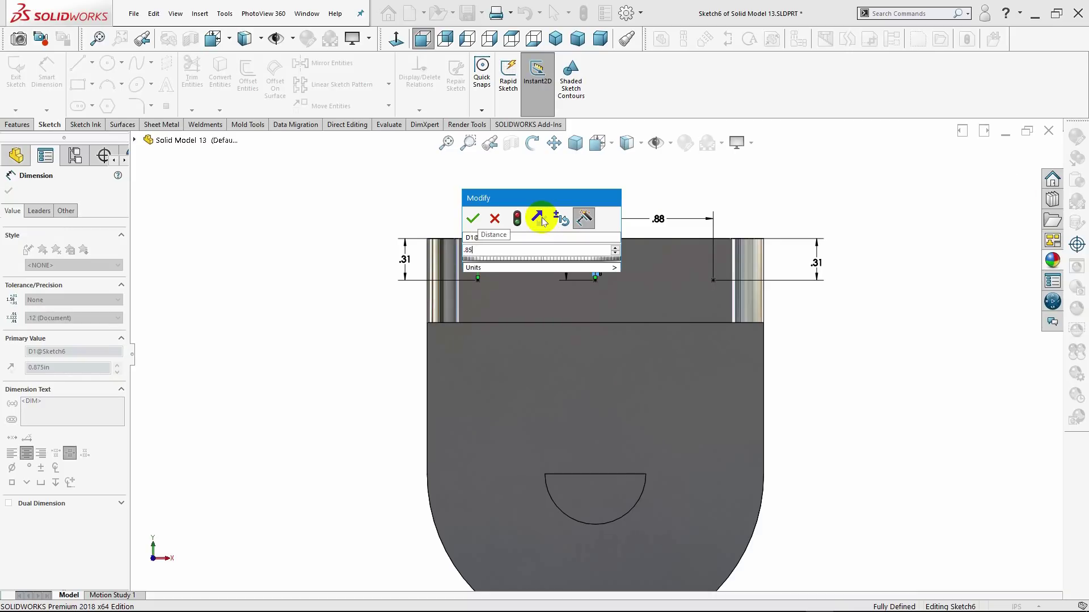
key("Return")
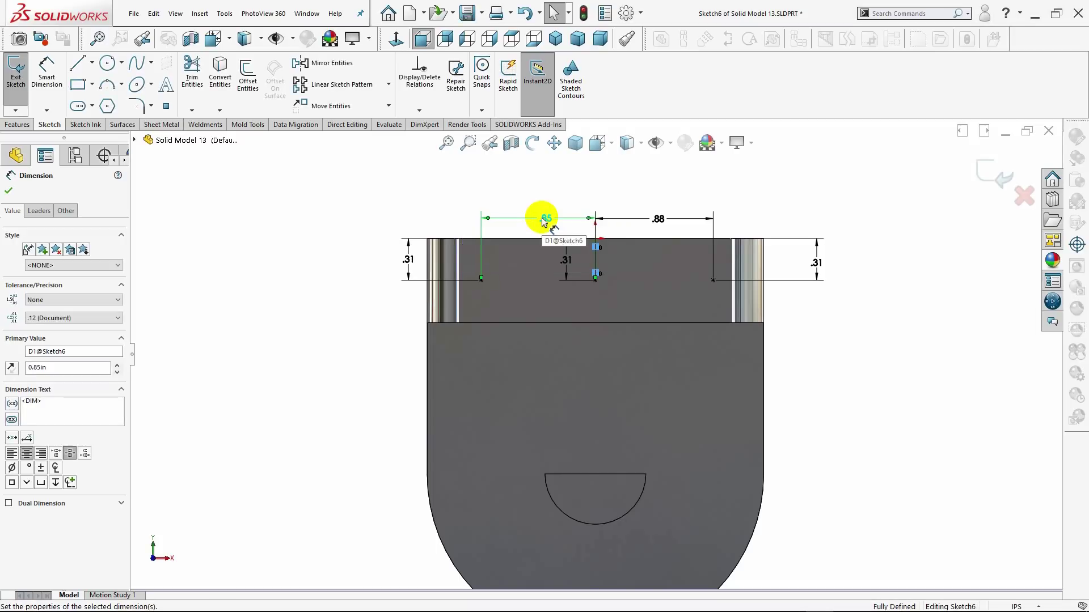
left_click(644, 219)
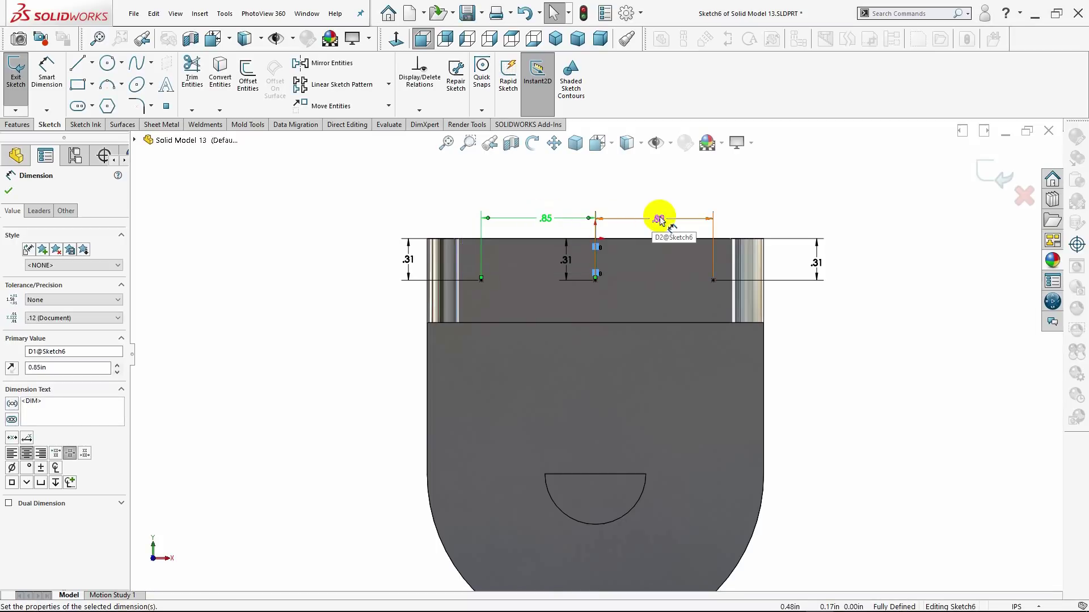
Change the right hole spacing to .85 in and exit the sketch so the holes rebuild
double_click(659, 217)
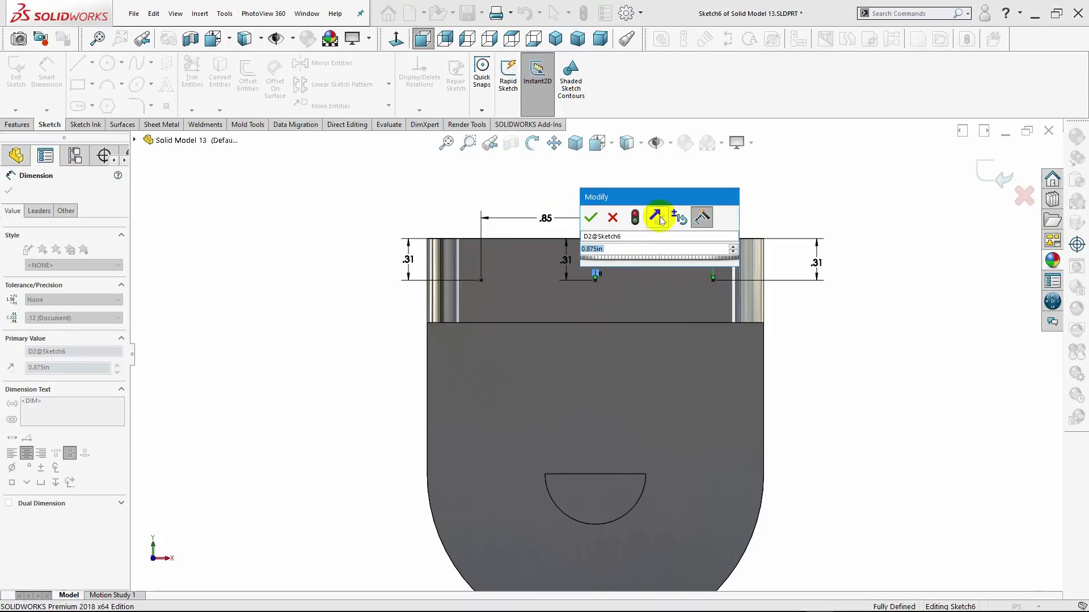
key("BackSpace")
type(".85")
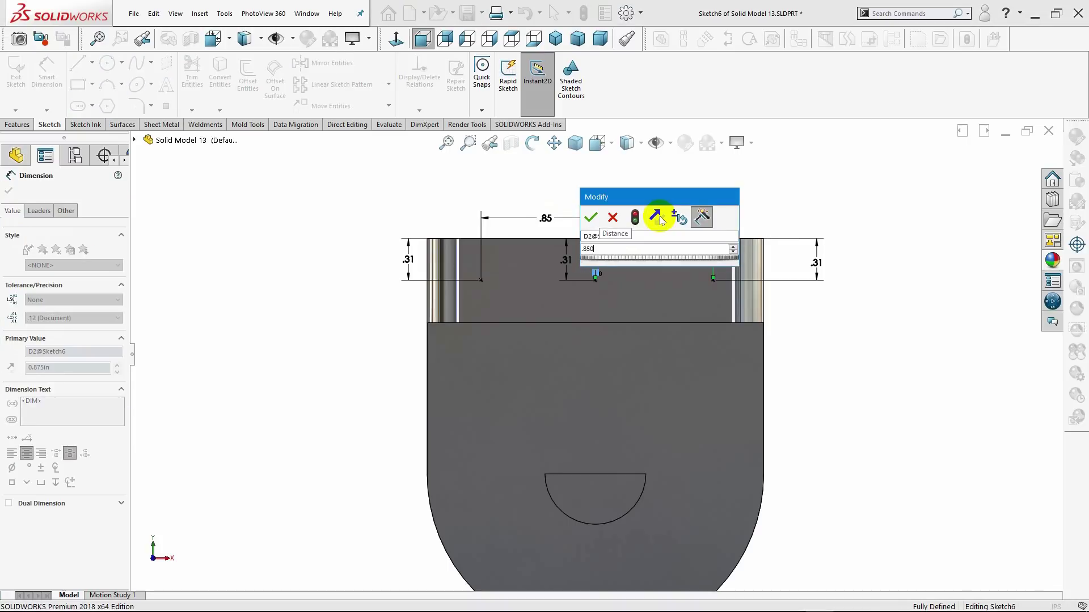
key("Return")
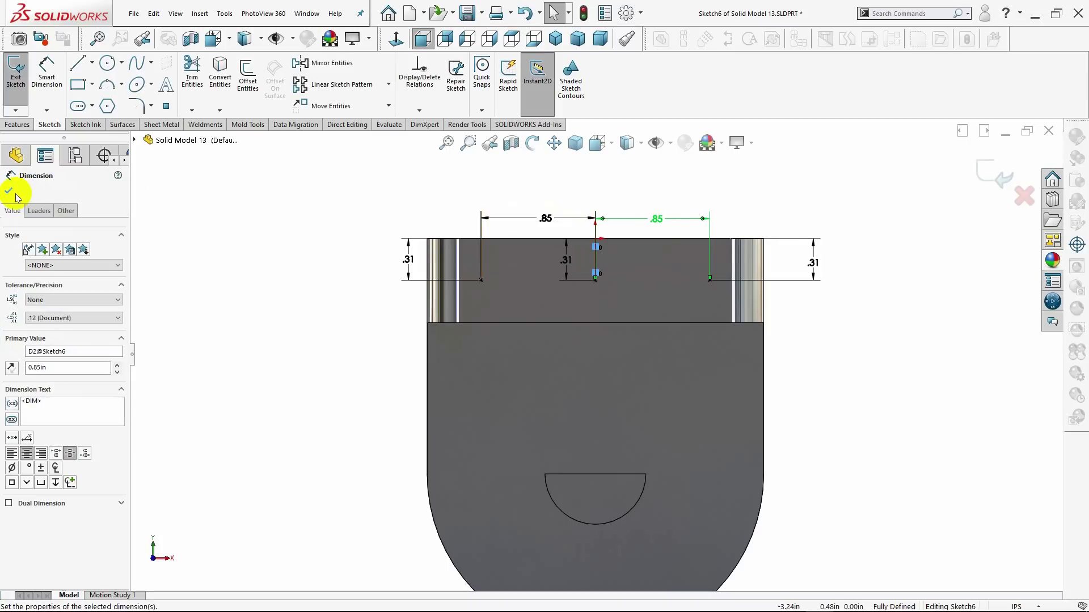
left_click(8, 191)
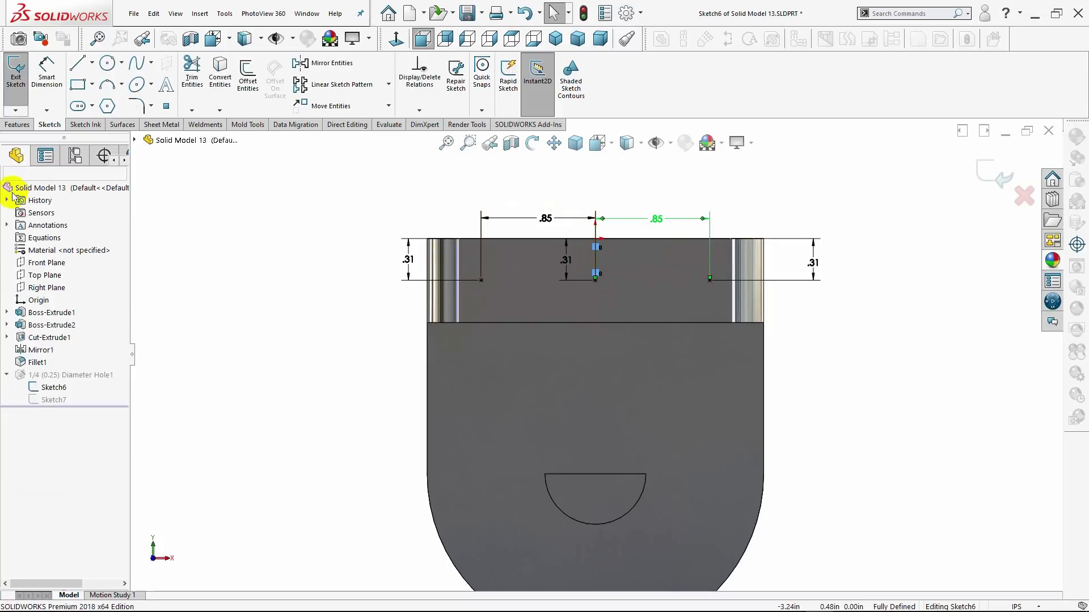
left_click(985, 169)
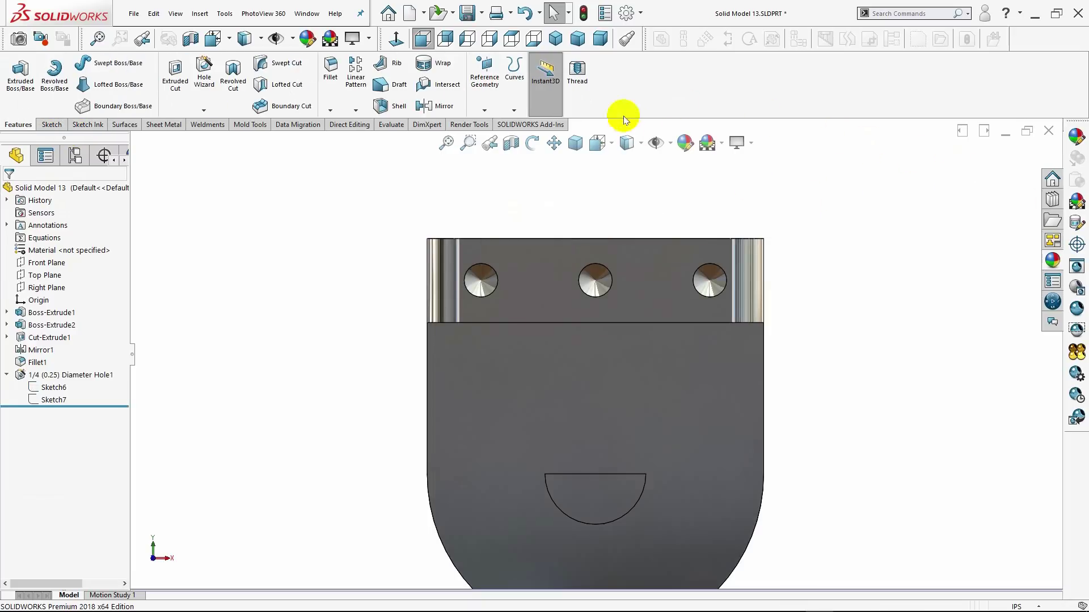
Set the Hole Wizard to a Counterbore hole with size #00
left_click(559, 41)
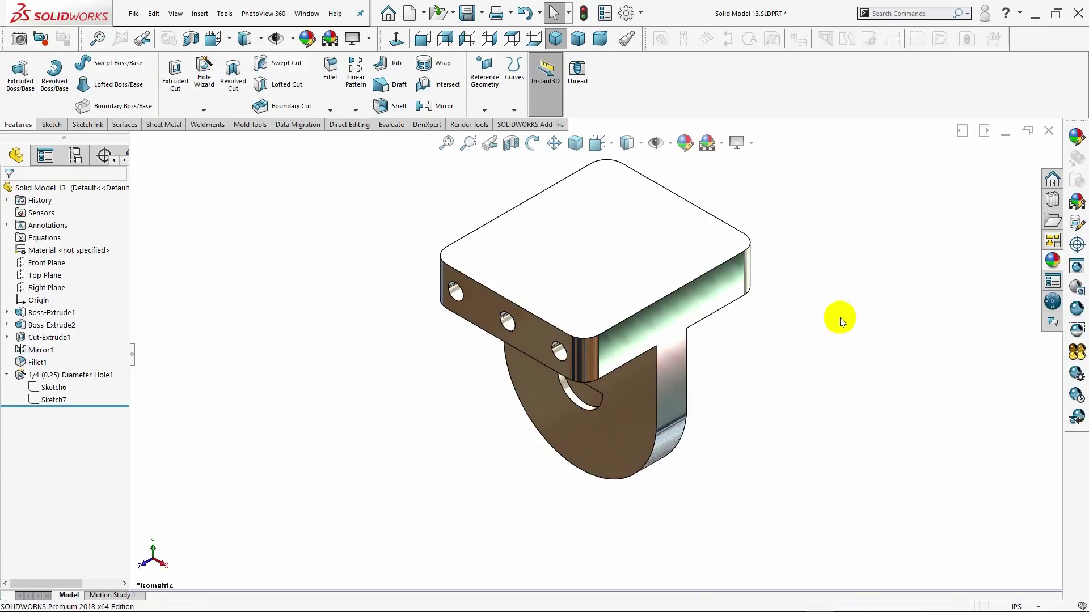
left_click(575, 255)
left_click(254, 212)
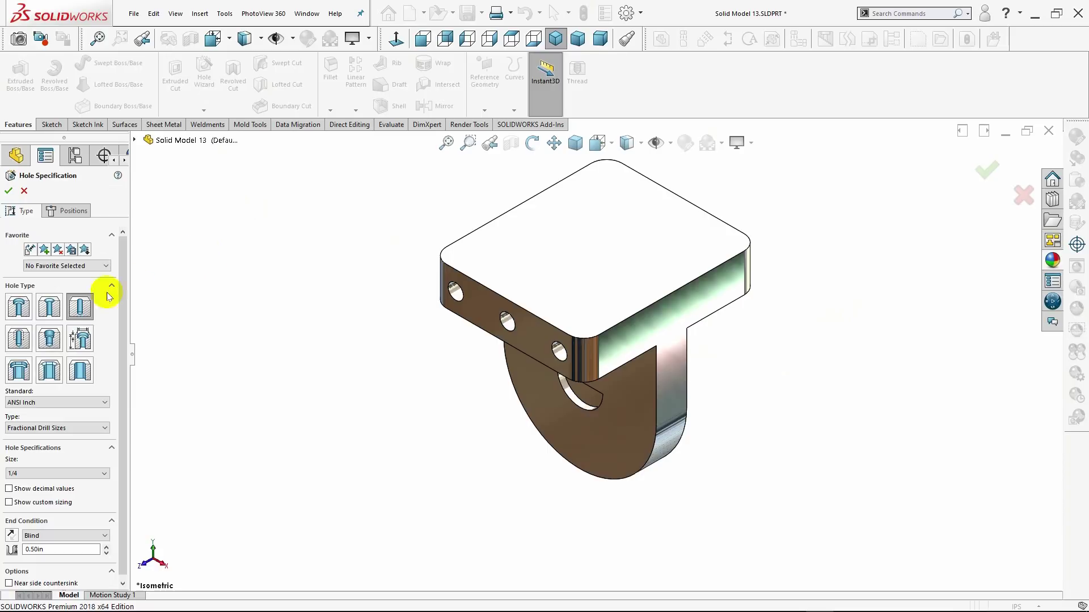
left_click(20, 307)
left_click_drag(121, 305, 123, 343)
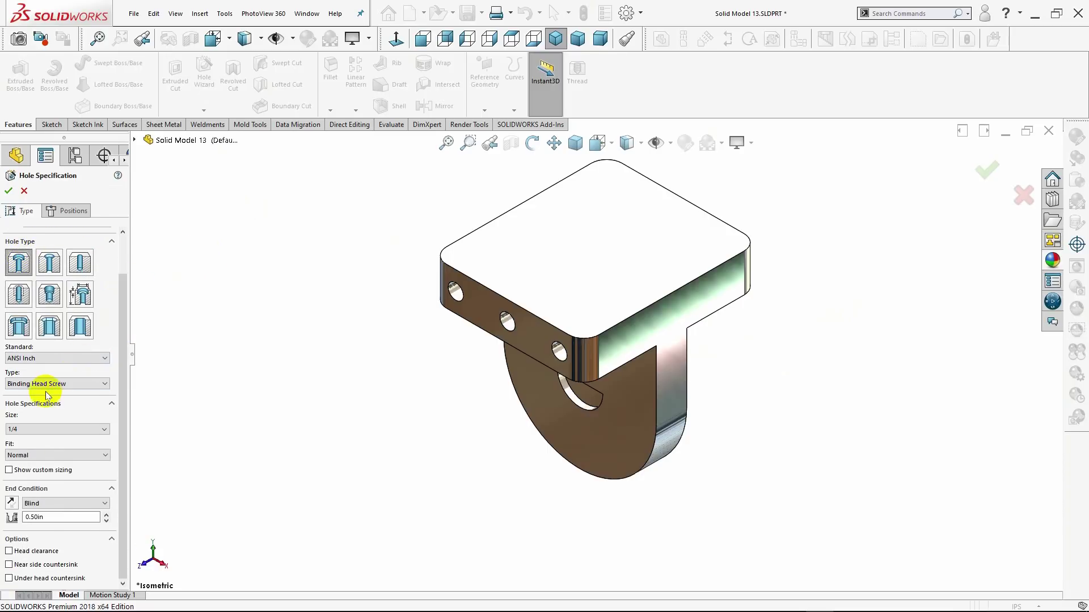
left_click(36, 429)
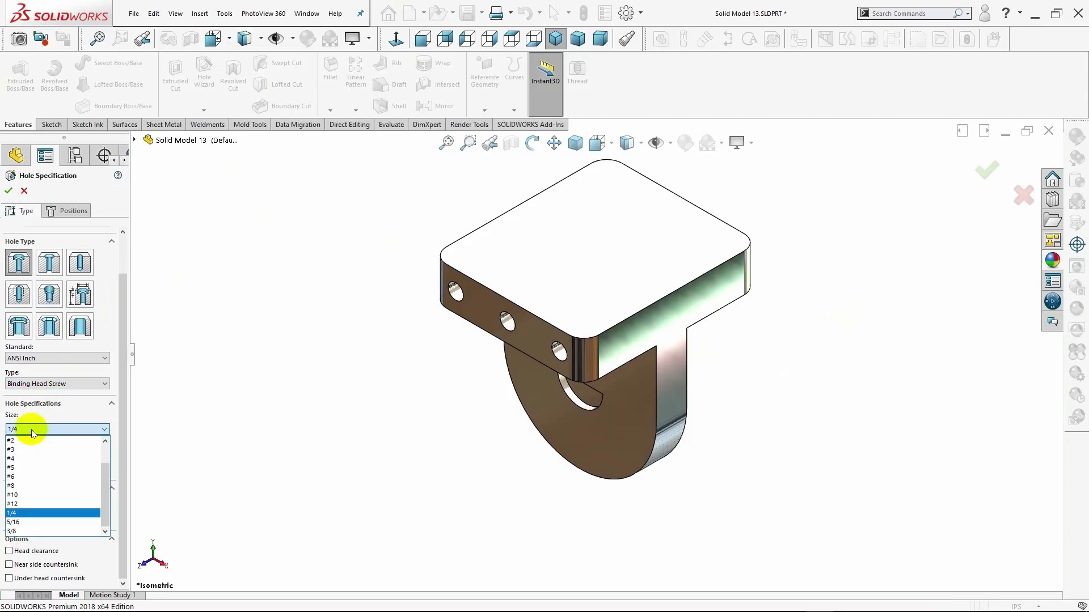
left_click(32, 441)
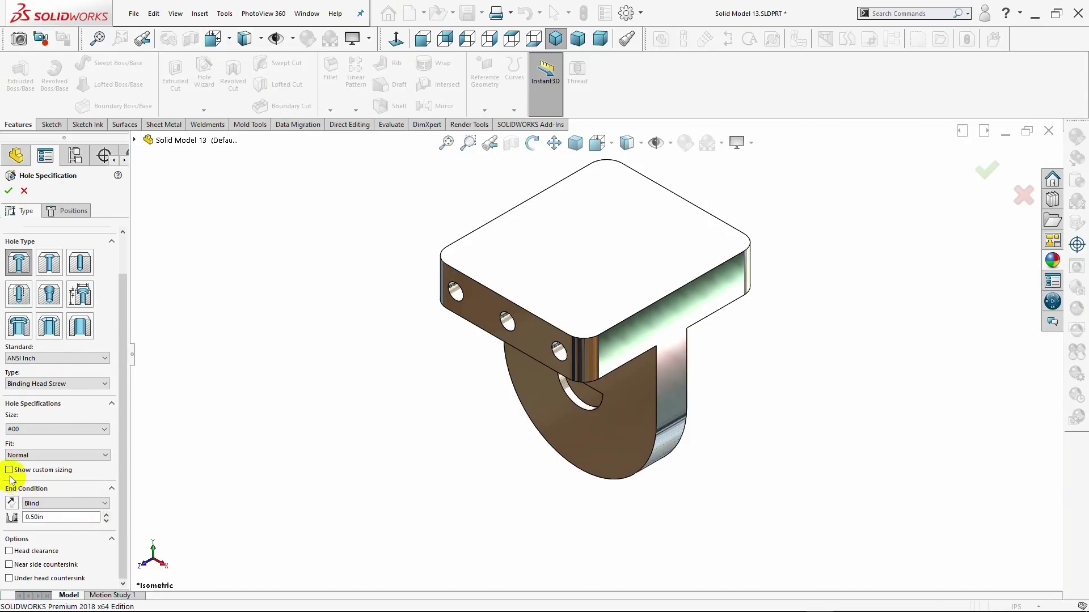
Enable custom sizing: 0.375 through, 0.625 by 0.375 counterbore, 0.75 in blind depth
scroll(10, 479, "up", 2)
left_click_drag(117, 440, 117, 484)
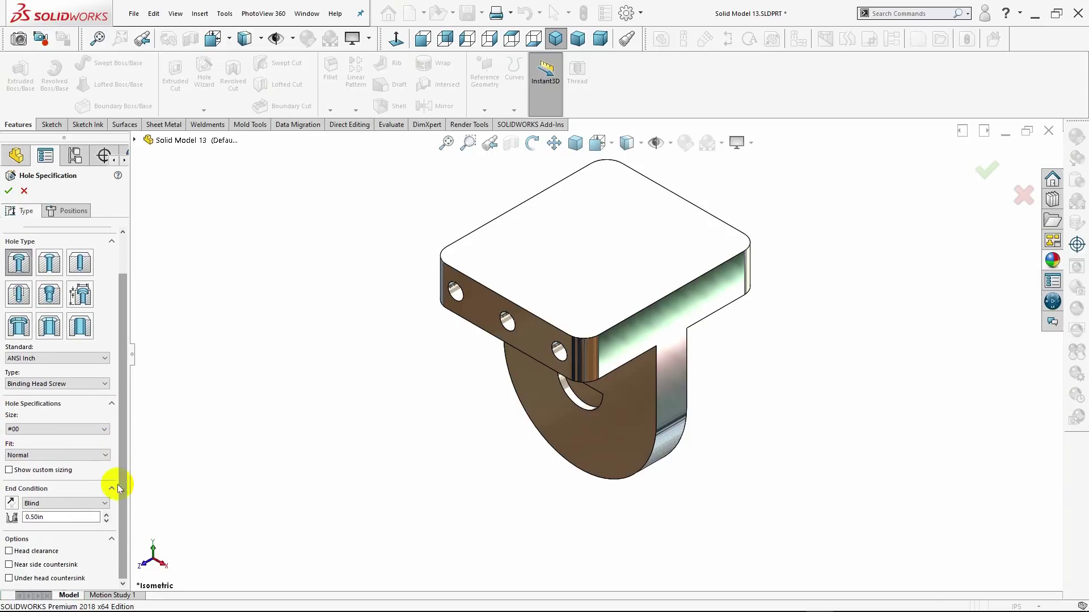
left_click(15, 471)
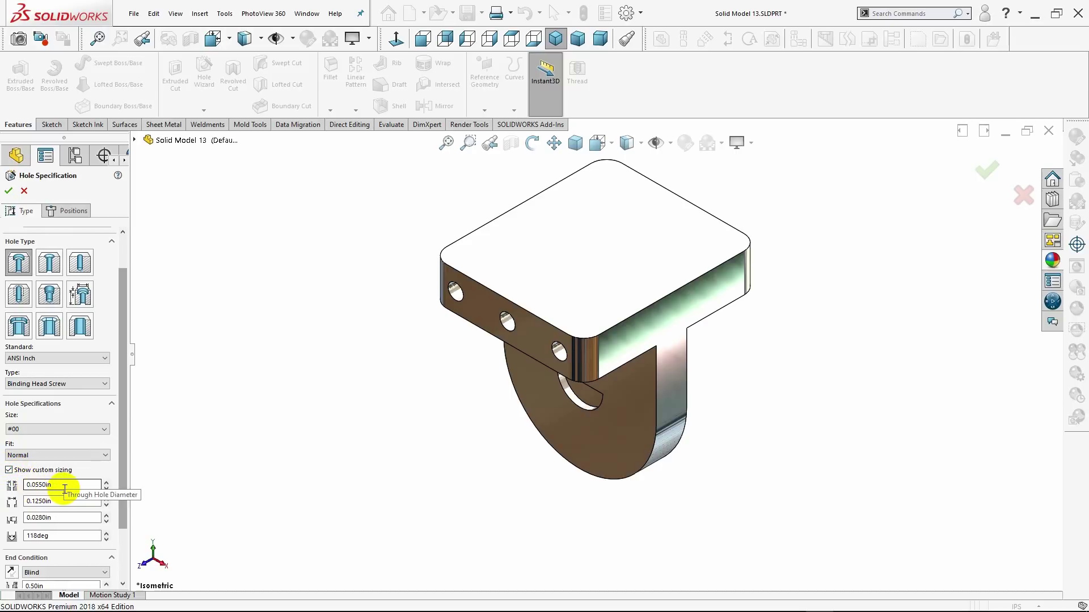
left_click_drag(65, 489, 8, 483)
type(".3750")
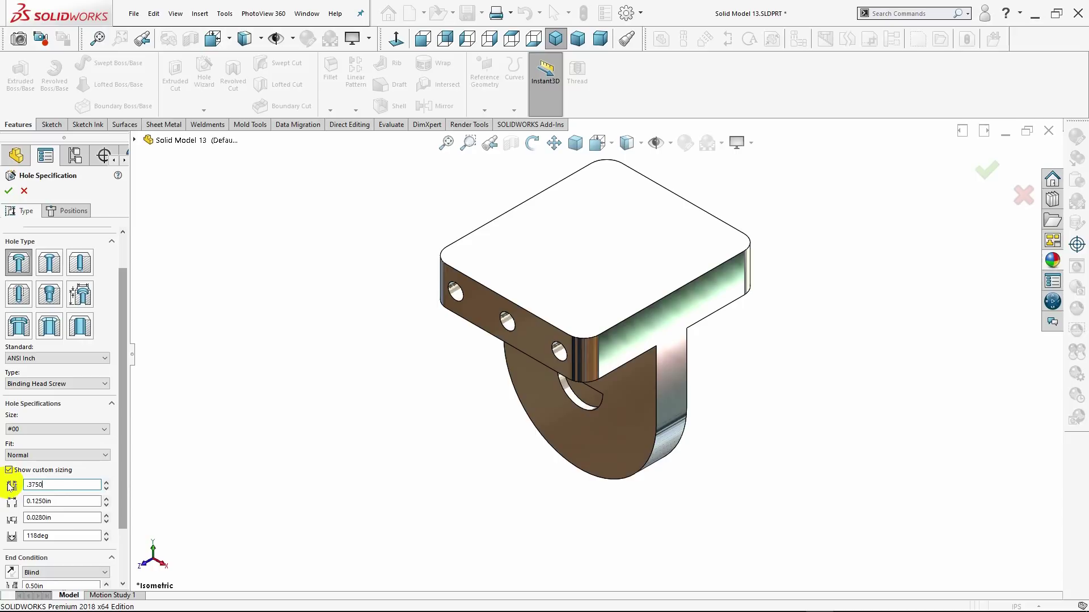
key("Return")
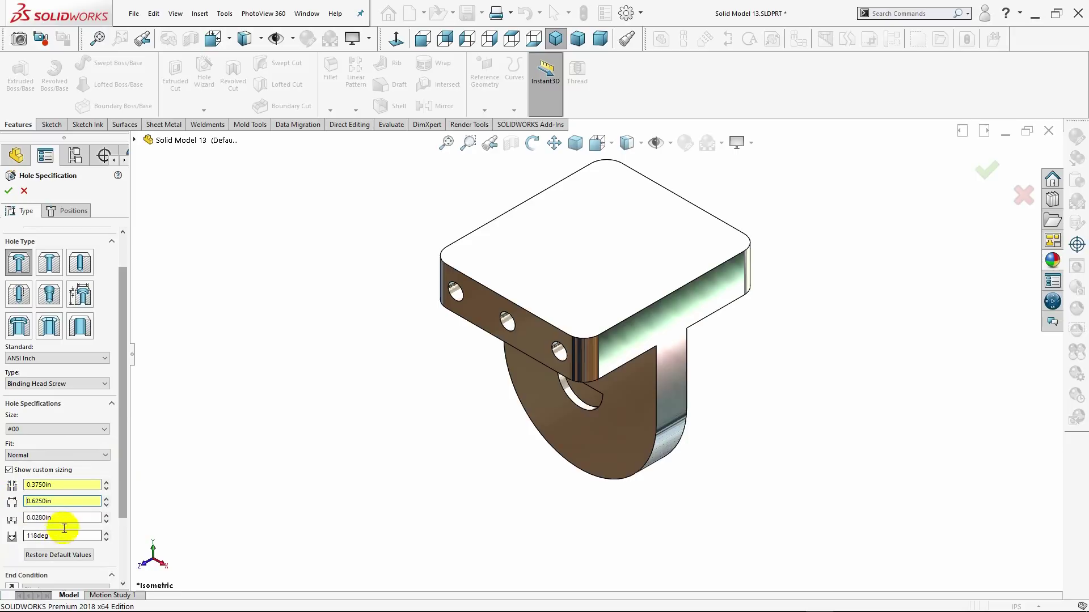
left_click_drag(64, 518, 23, 516)
type("0.3750")
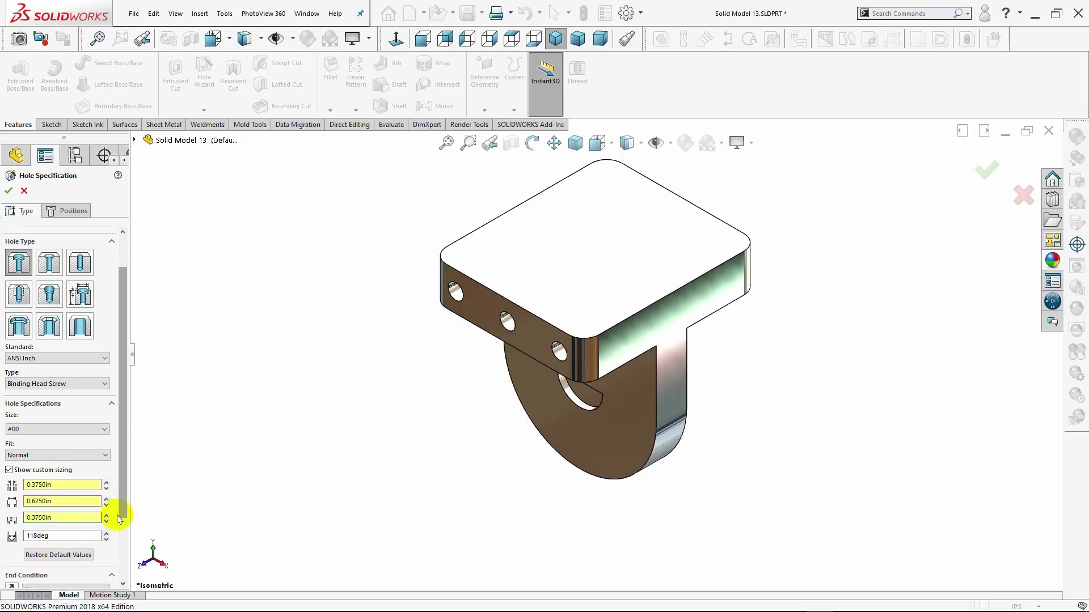
left_click_drag(126, 503, 123, 567)
left_click_drag(61, 517, 12, 517)
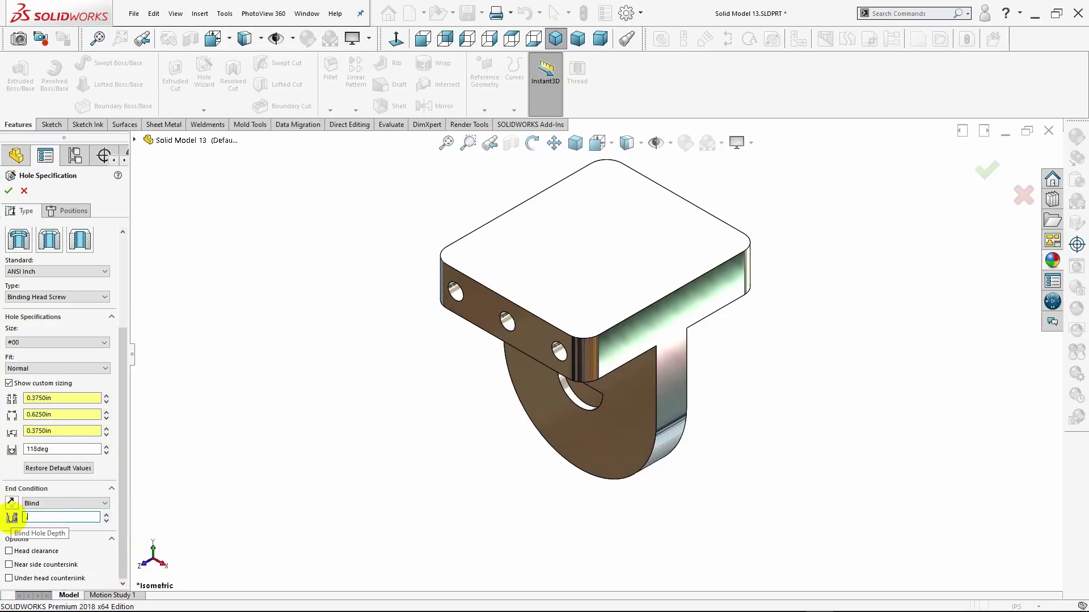
type(".750")
key("Return")
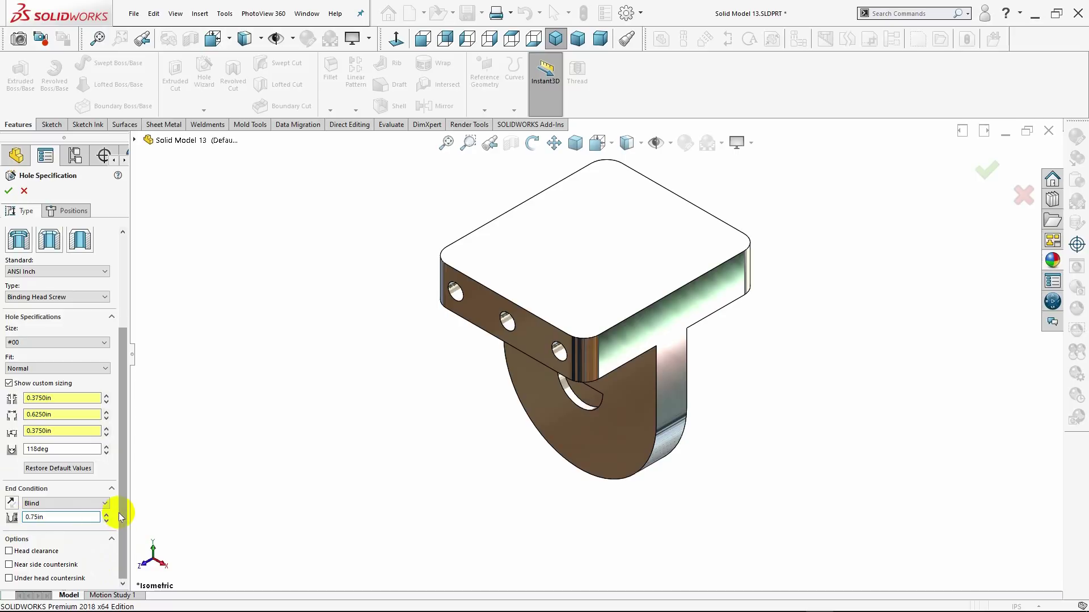
scroll(125, 488, "up", 5)
Place the counterbored hole at the origin on the top face and create it
left_click(85, 210)
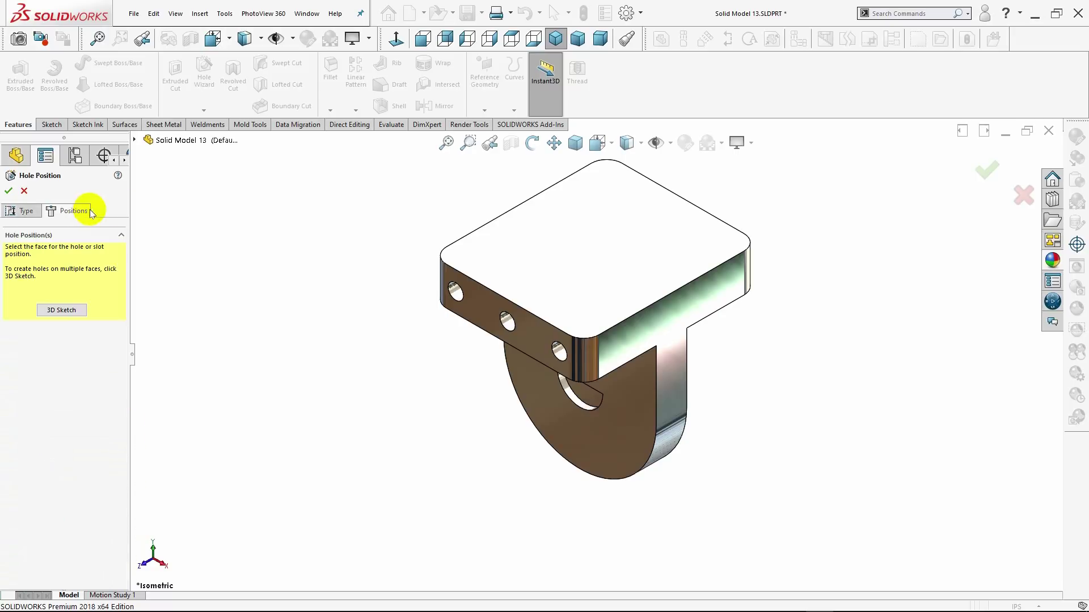
left_click(574, 252)
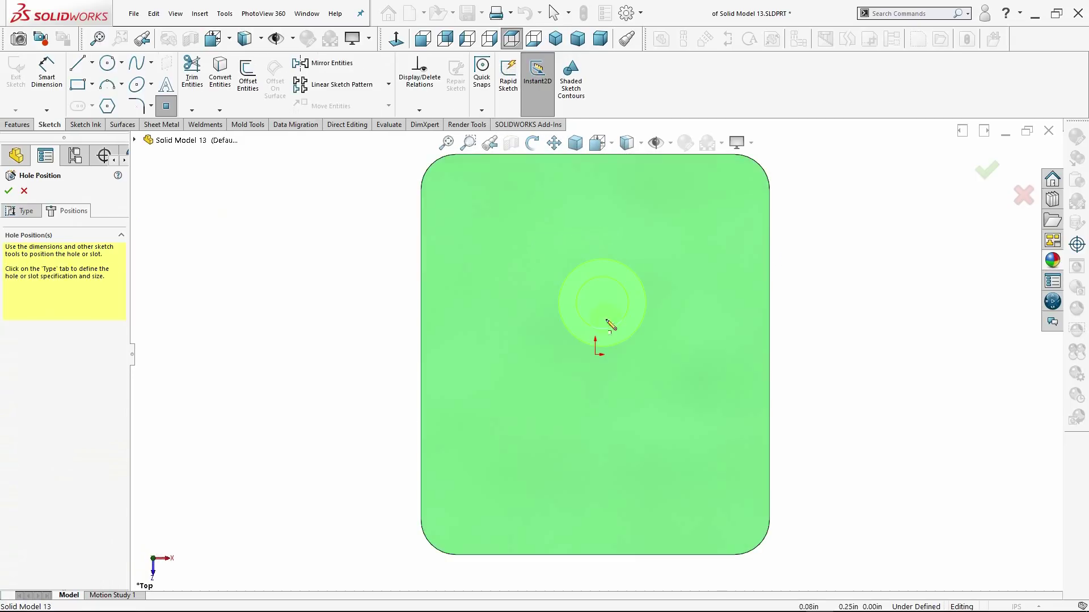
left_click(595, 355)
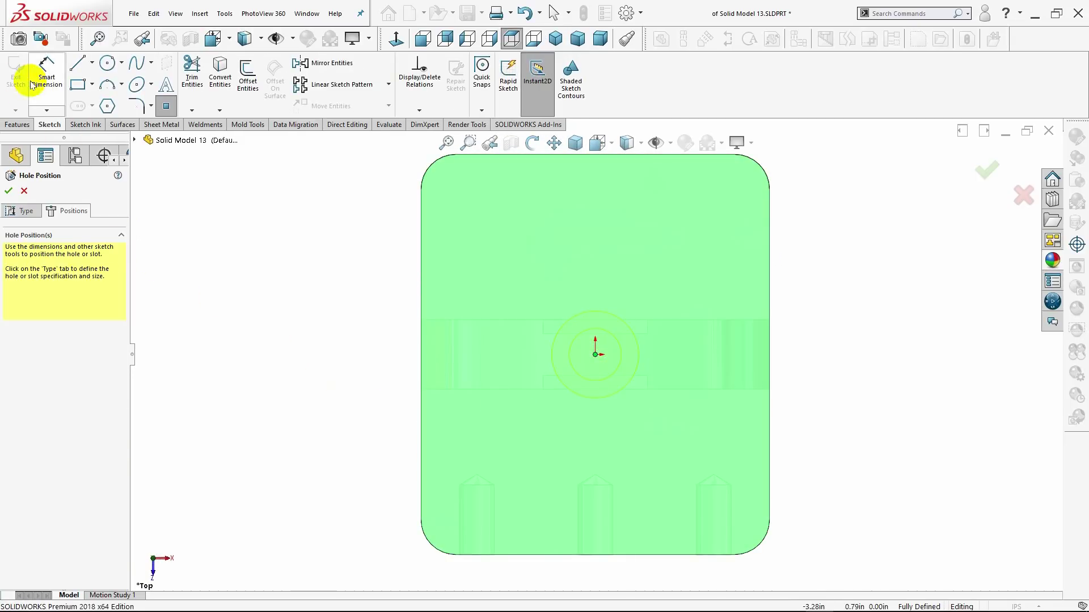
left_click(46, 74)
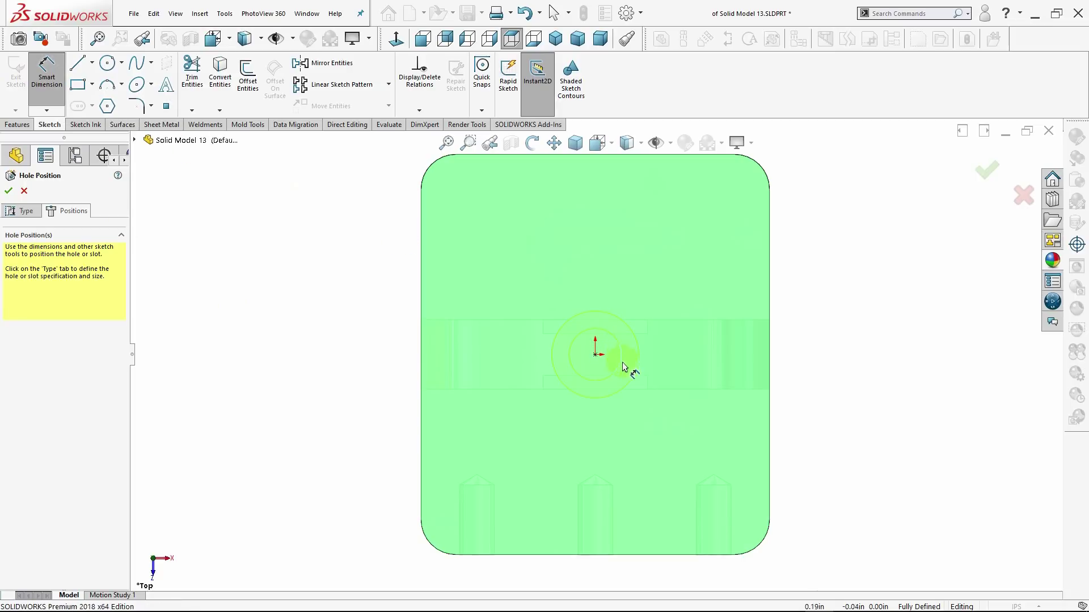
key("Escape")
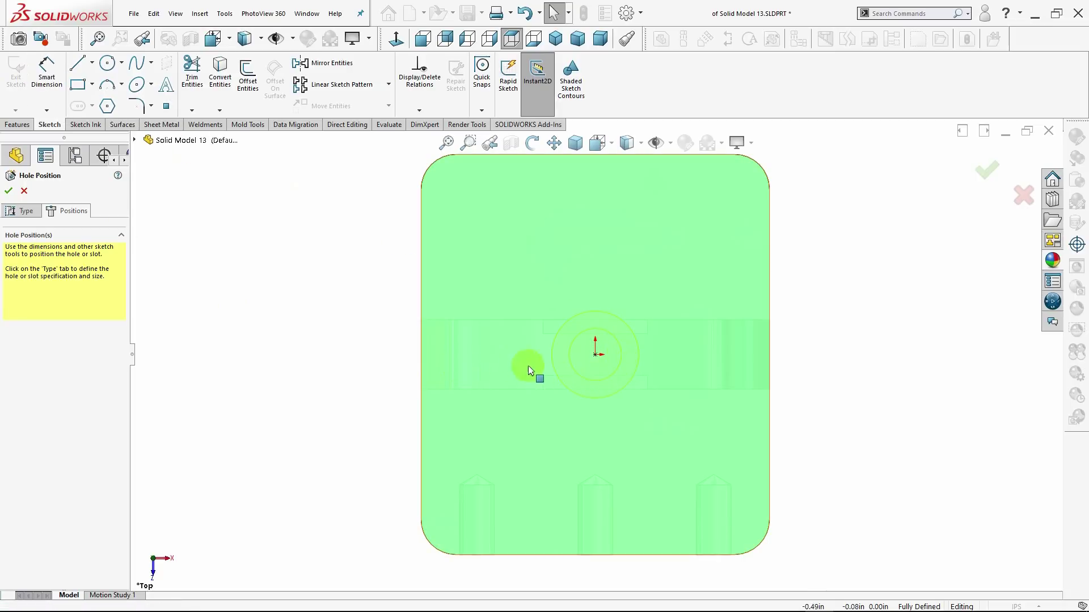
mouse_move(596, 406)
middle_mouse_down()
mouse_move(606, 350)
mouse_move(576, 384)
middle_mouse_up()
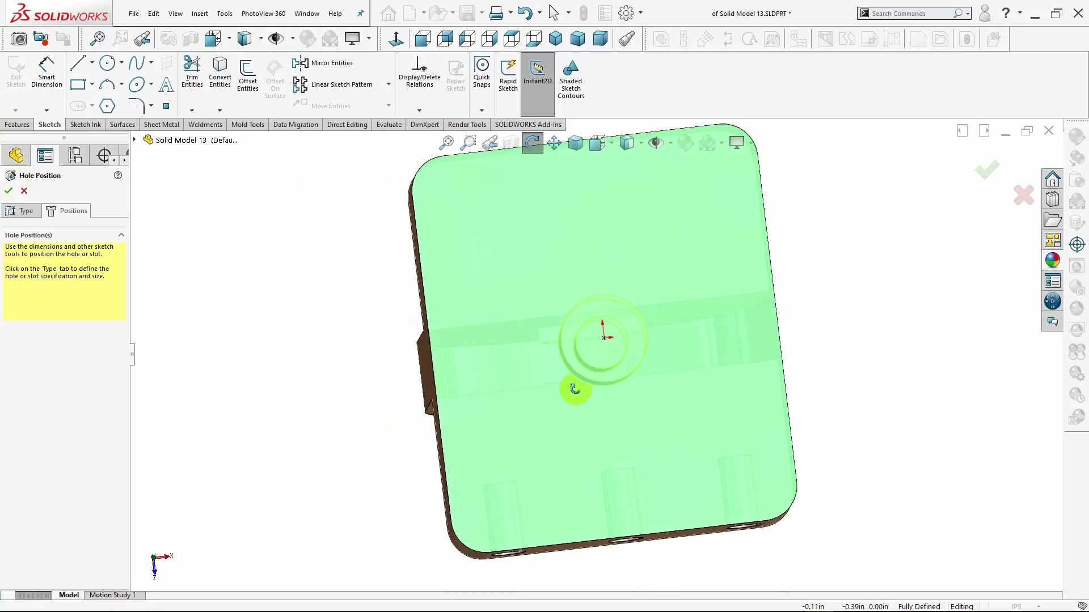
left_click(19, 208)
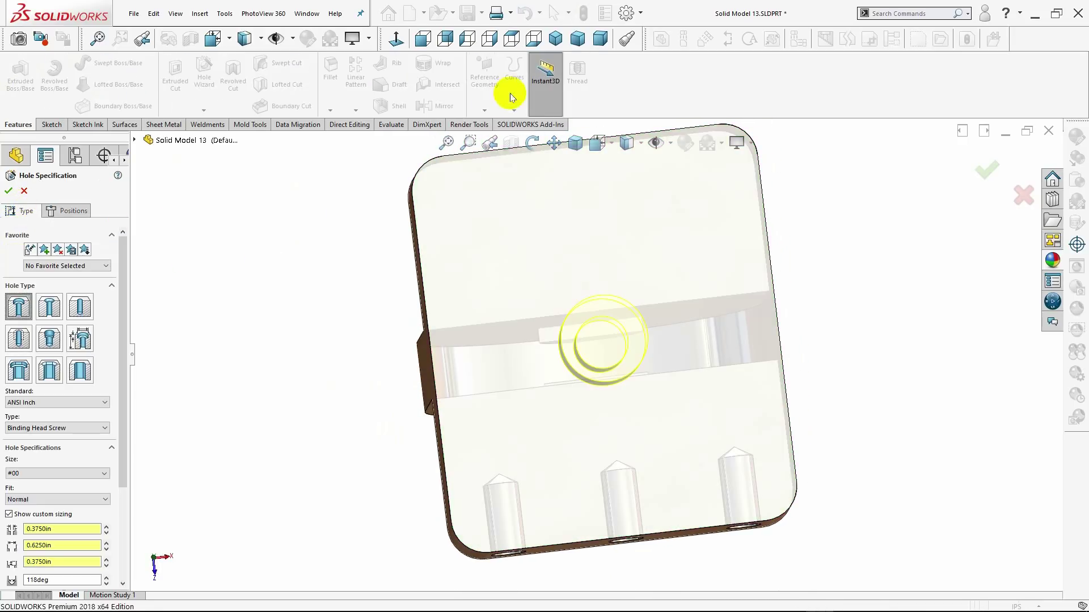
left_click(558, 45)
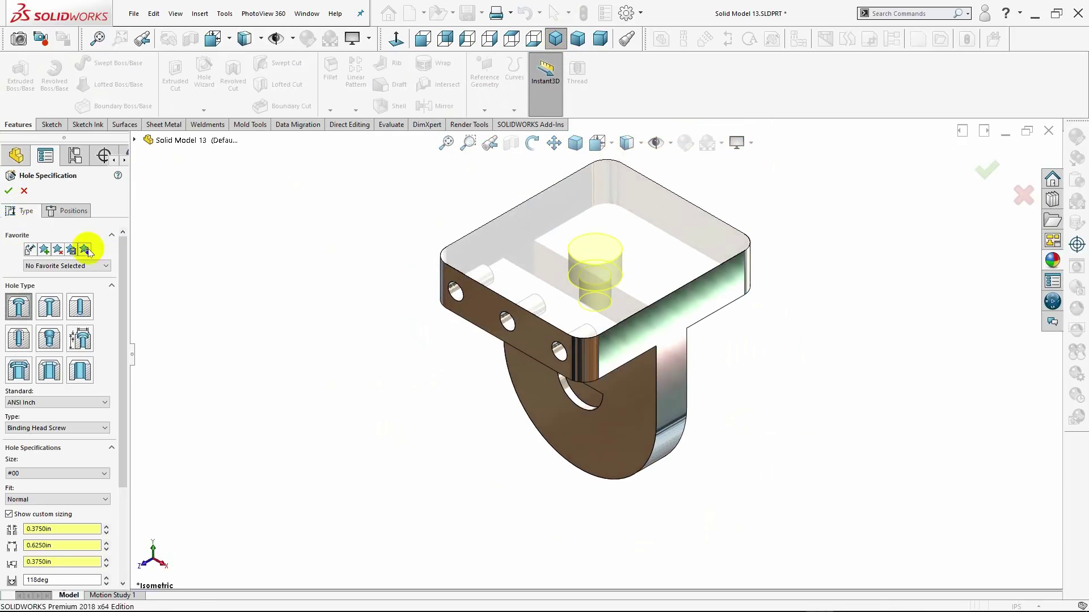
left_click(8, 191)
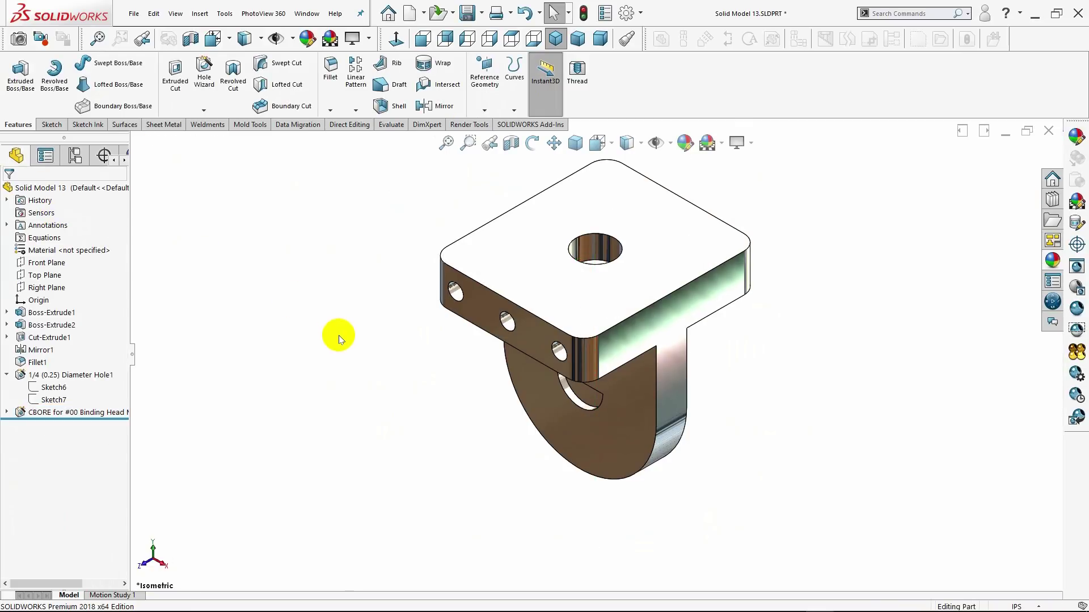
Inspect the new hole, return to isometric, and start another Hole Wizard feature
mouse_move(387, 379)
middle_mouse_down()
mouse_move(333, 348)
mouse_move(284, 347)
mouse_move(413, 423)
mouse_move(372, 454)
mouse_move(372, 510)
mouse_move(384, 445)
mouse_move(392, 457)
mouse_move(369, 471)
mouse_move(397, 480)
mouse_move(384, 383)
mouse_move(409, 298)
mouse_move(462, 267)
mouse_move(437, 267)
middle_mouse_up()
left_click(555, 40)
left_click(206, 80)
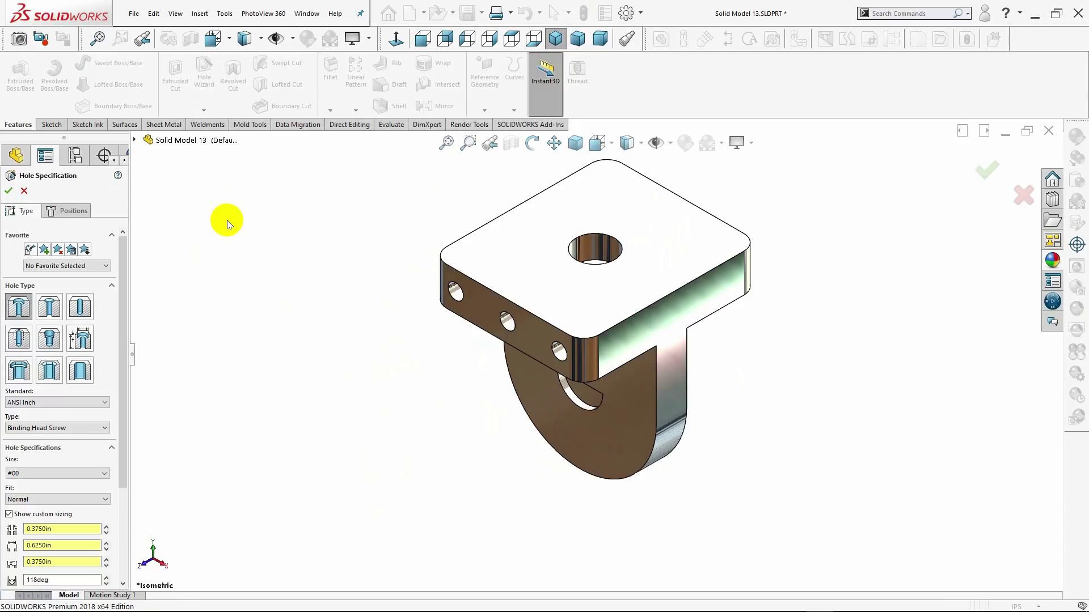
Switch to a plain hole with reset defaults, Fractional Drill Sizes, size 1/2
left_click(80, 306)
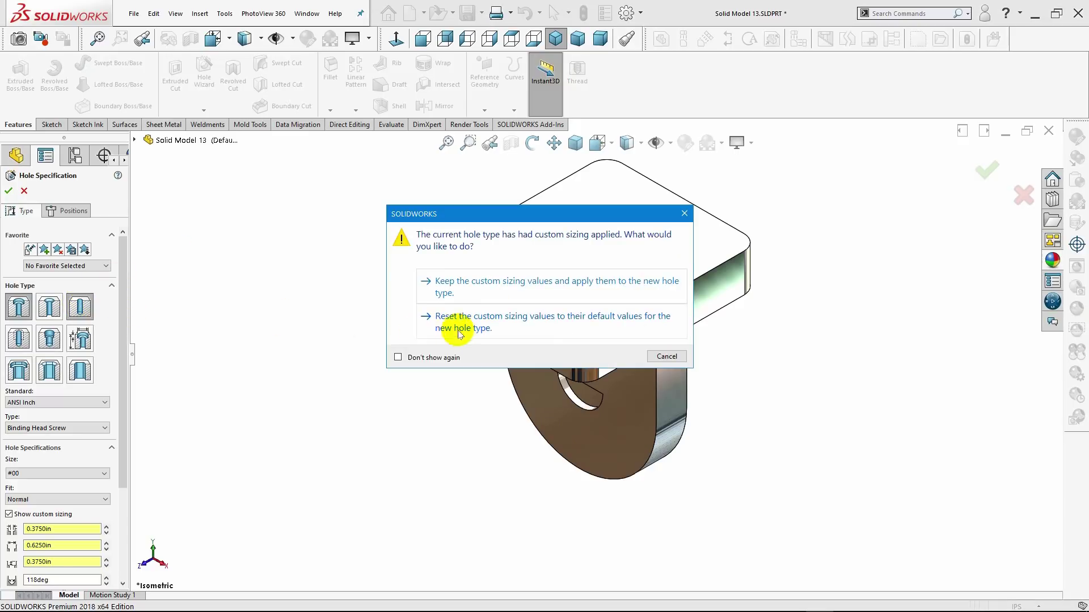
left_click(454, 319)
left_click_drag(124, 318, 121, 354)
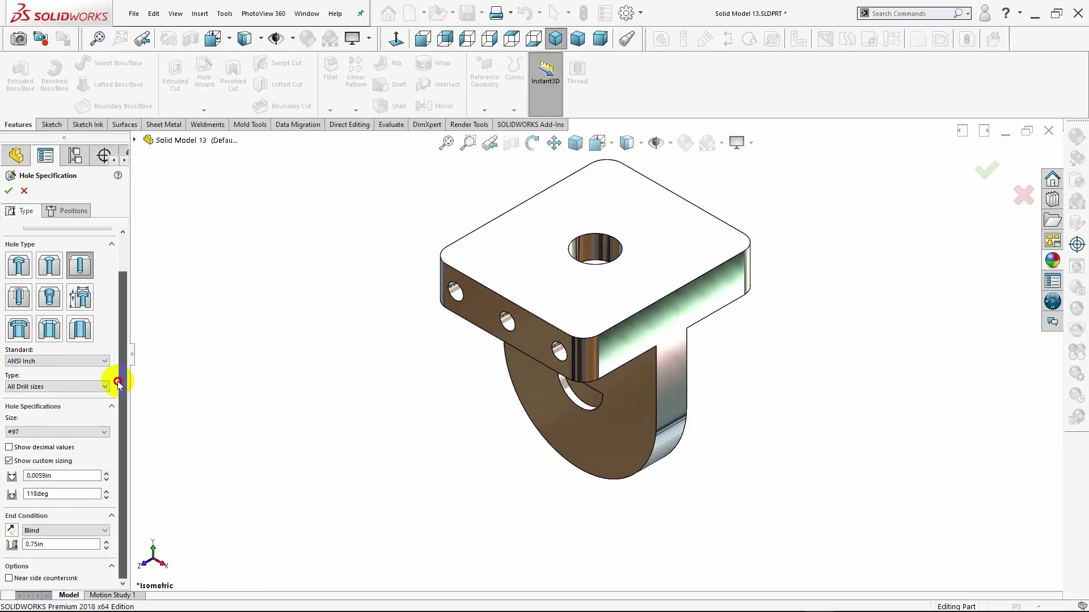
left_click(42, 388)
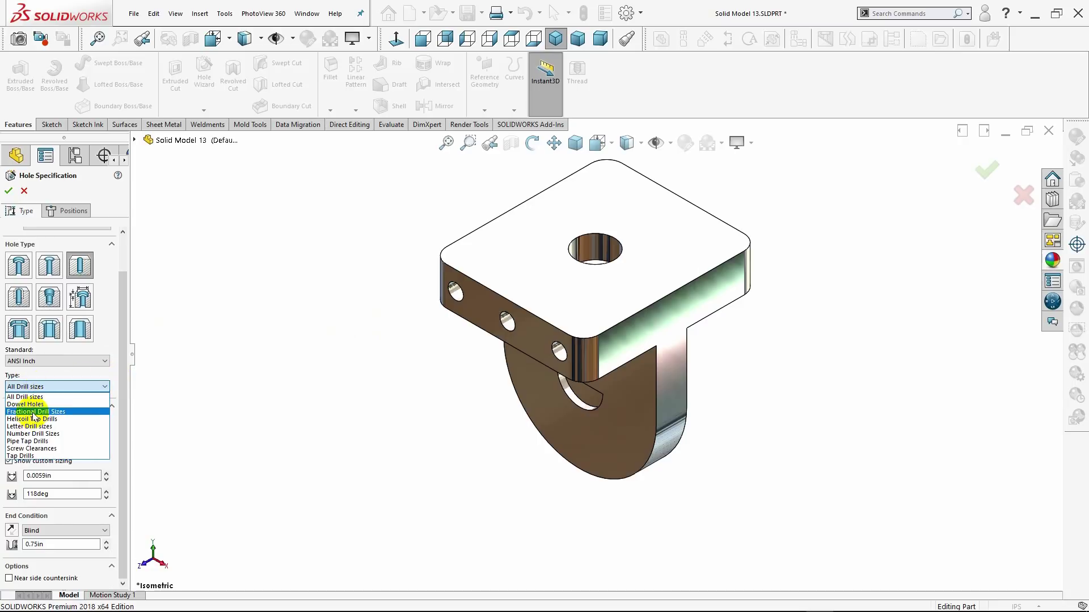
left_click(35, 411)
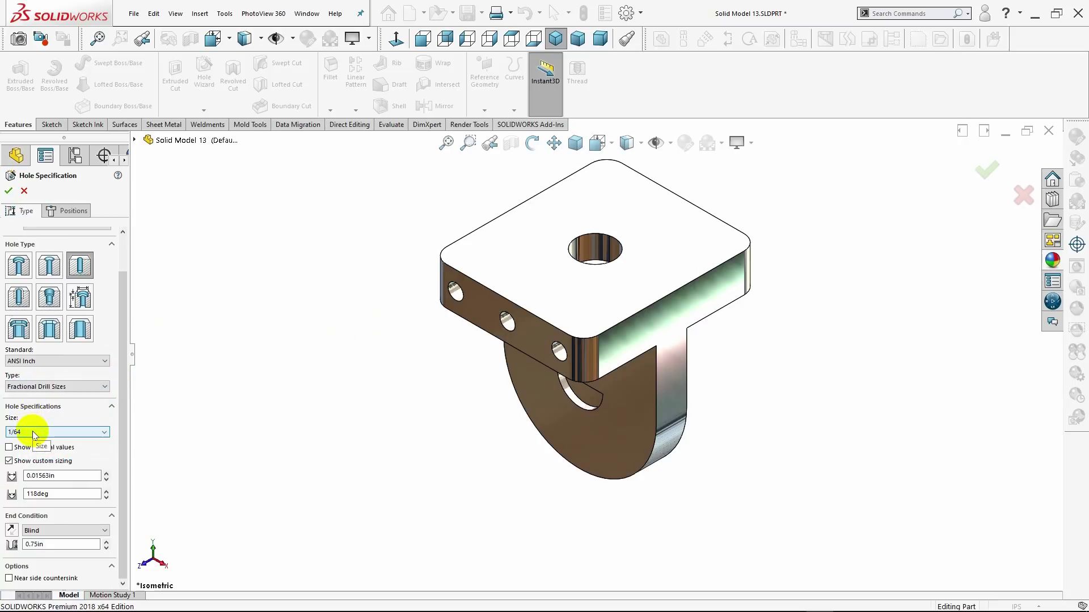
left_click(34, 434)
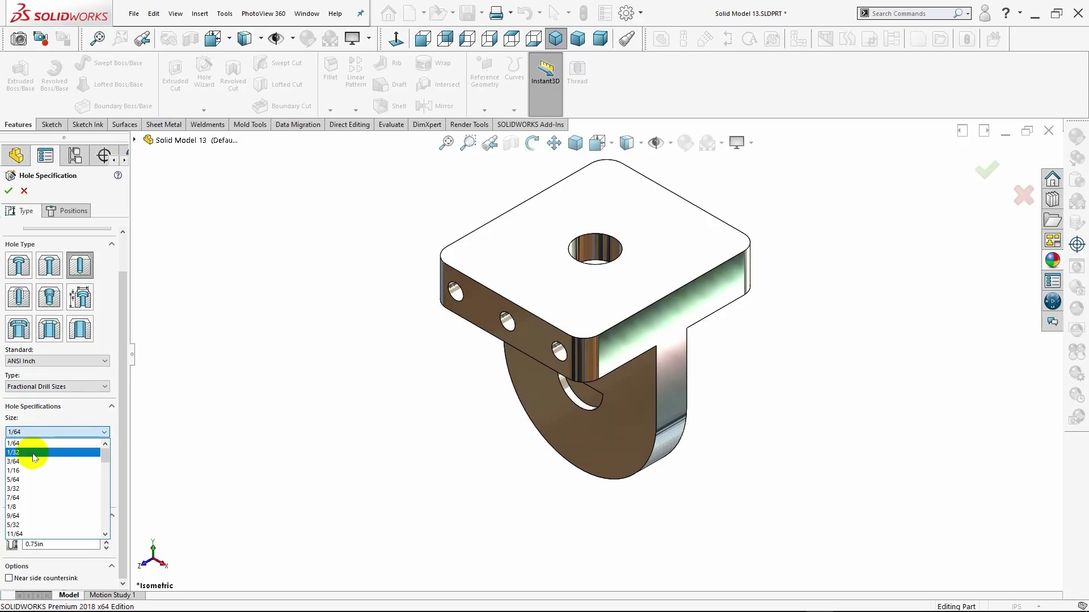
scroll(32, 499, "down", 2)
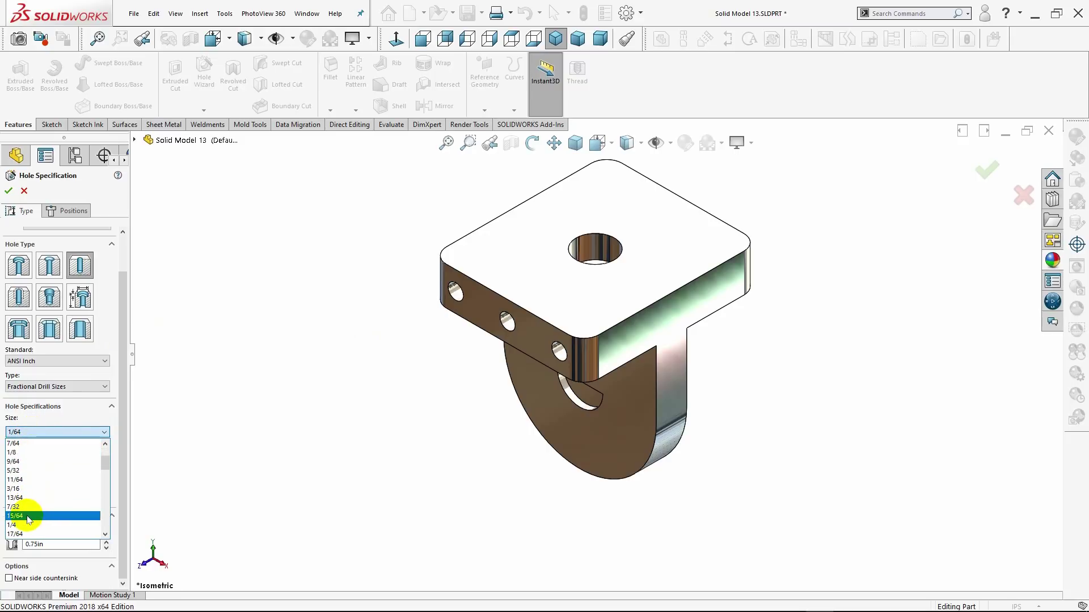
scroll(25, 517, "down", 2)
scroll(25, 517, "down", 2)
scroll(29, 515, "down", 1)
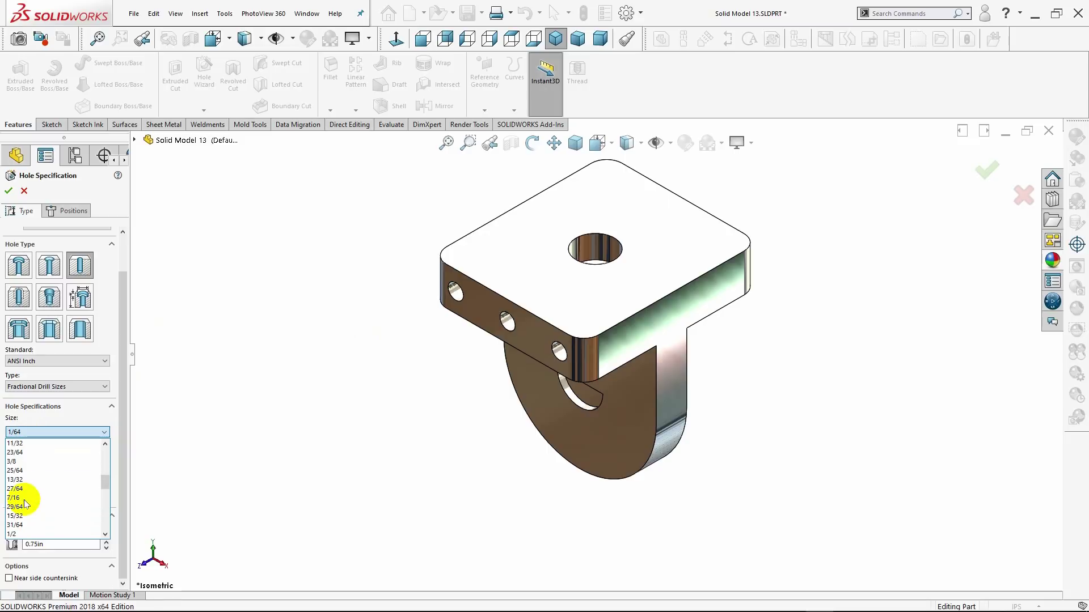
scroll(31, 514, "down", 1)
scroll(33, 513, "down", 1)
left_click(29, 480)
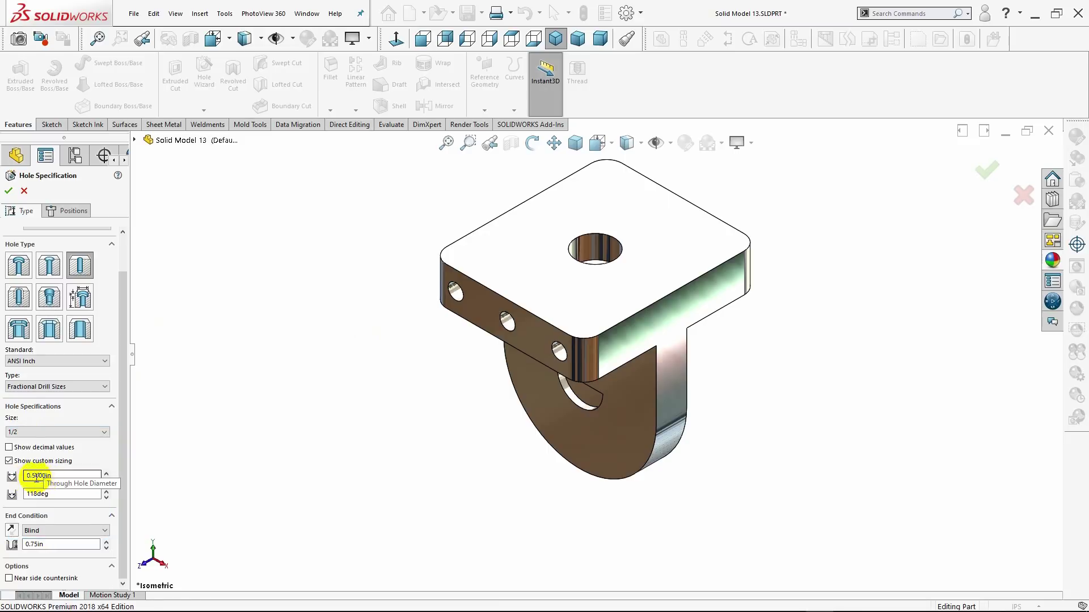
Turn off custom sizing and set the end condition to Through All
left_click(9, 460)
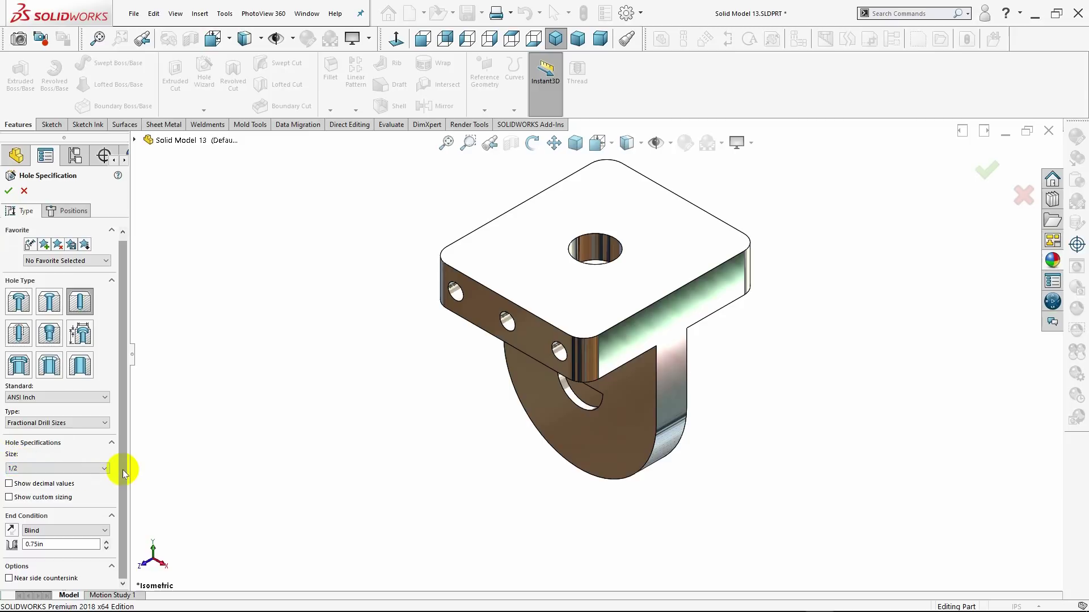
left_click(52, 529)
left_click(39, 548)
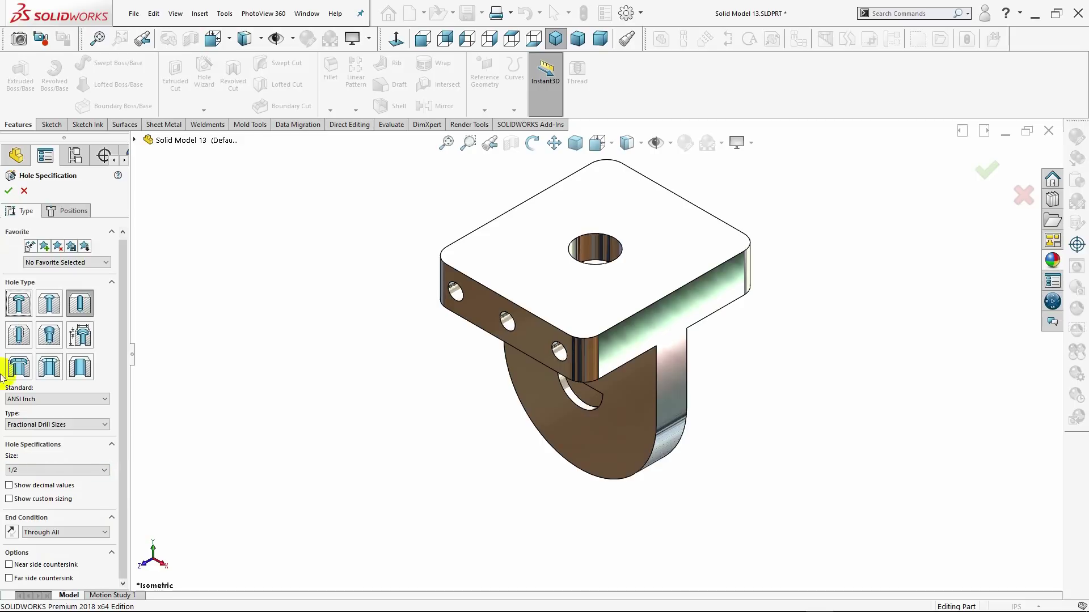
left_click(73, 212)
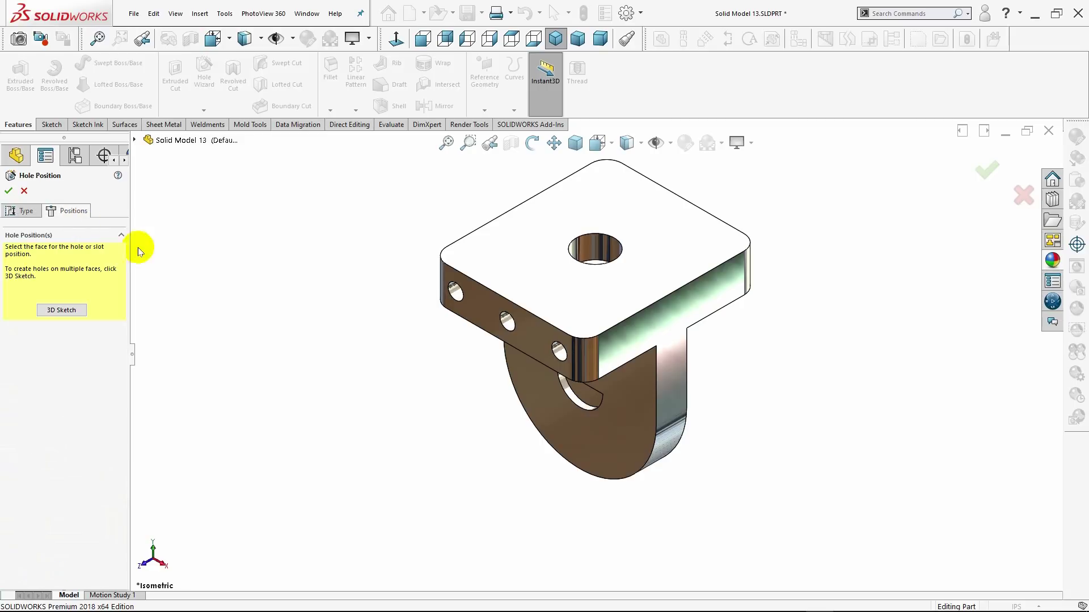
Centre the 1/2 in hole on the tab cutout's edge midpoint and create it
left_click(567, 415)
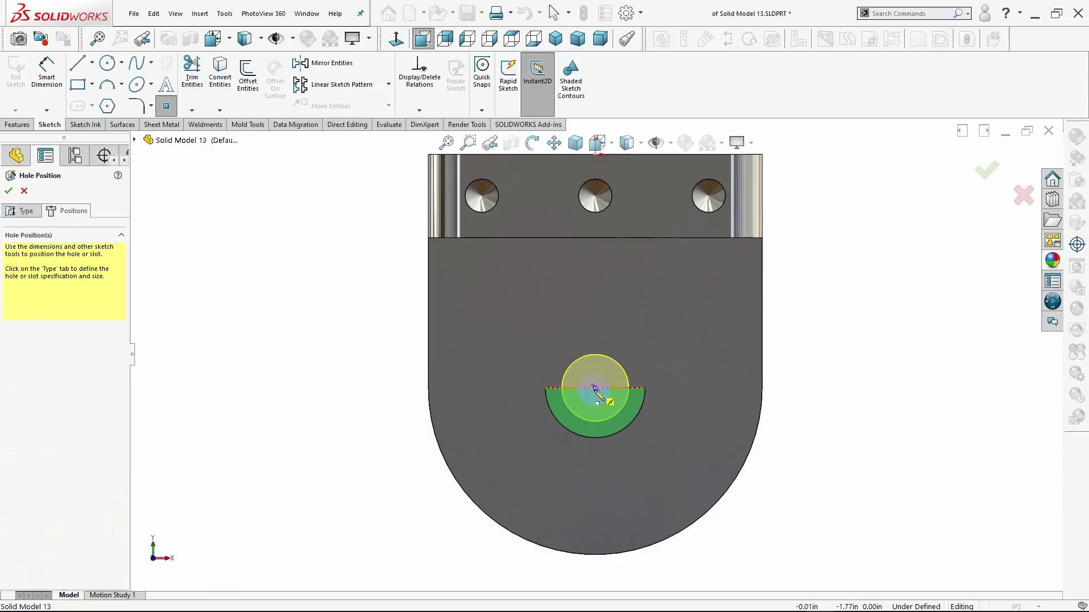
left_click(595, 388)
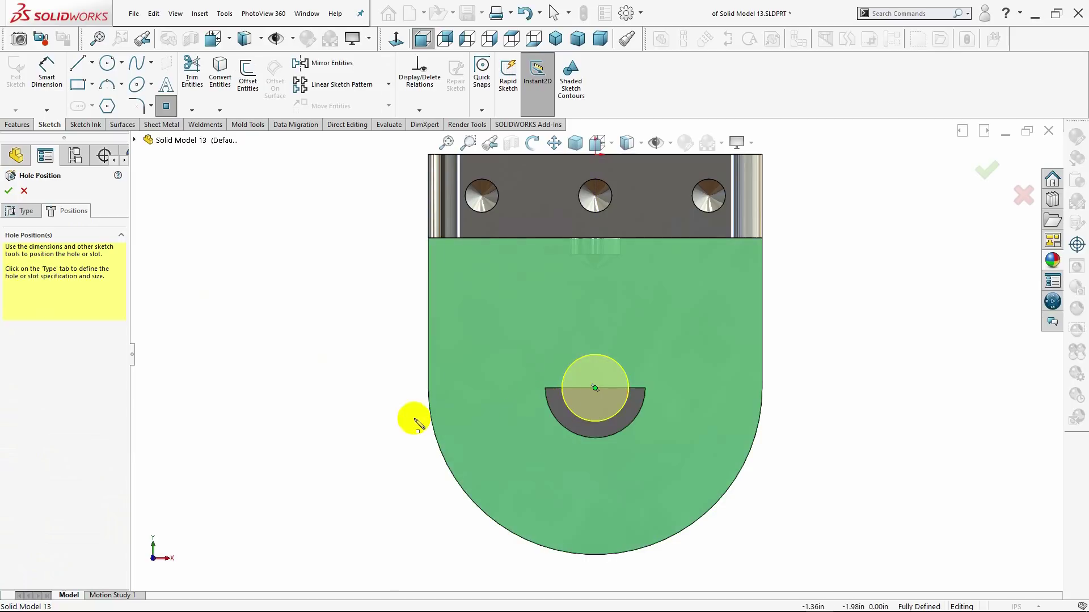
left_click(27, 211)
mouse_move(246, 294)
middle_mouse_down()
mouse_move(211, 327)
mouse_move(114, 338)
mouse_move(187, 323)
mouse_move(253, 335)
mouse_move(151, 343)
mouse_move(202, 348)
middle_mouse_up()
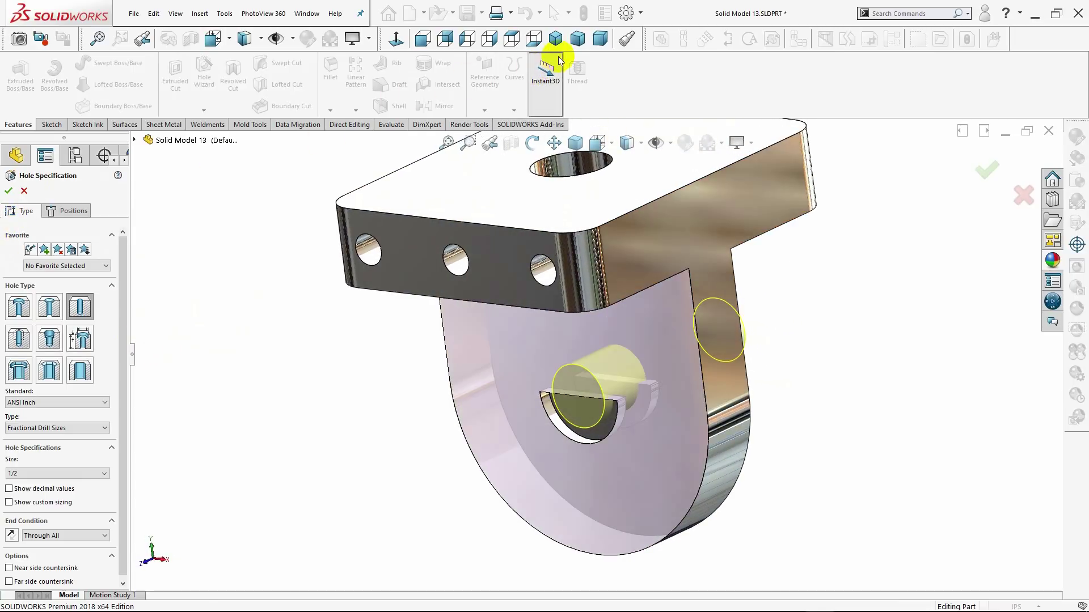
left_click(555, 38)
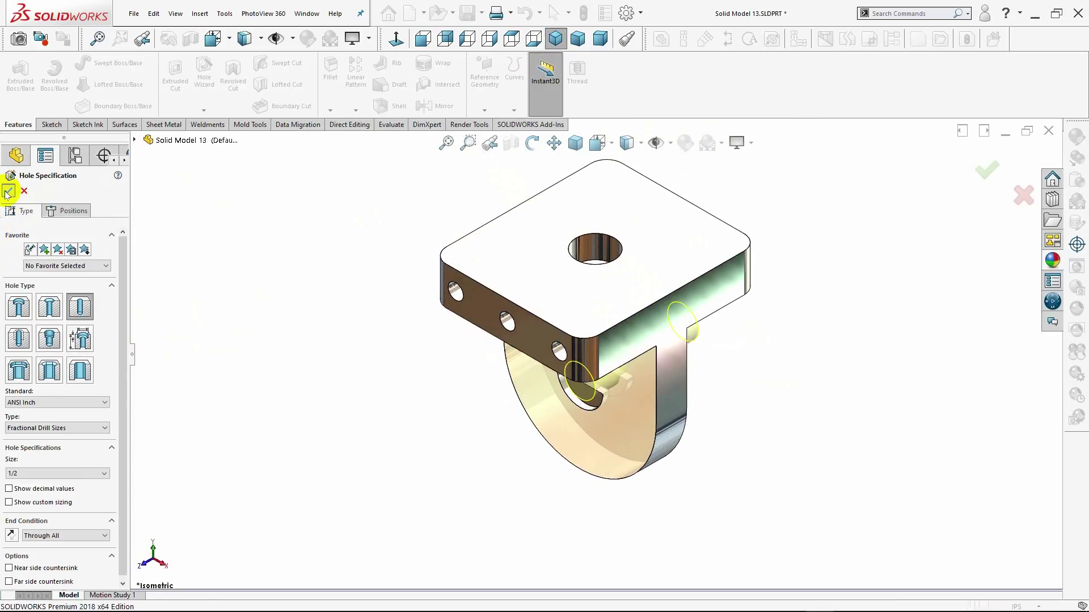
left_click(9, 192)
mouse_move(353, 420)
middle_mouse_down()
mouse_move(355, 355)
mouse_move(391, 309)
mouse_move(428, 316)
mouse_move(412, 349)
mouse_move(348, 352)
mouse_move(243, 384)
mouse_move(322, 434)
middle_mouse_up()
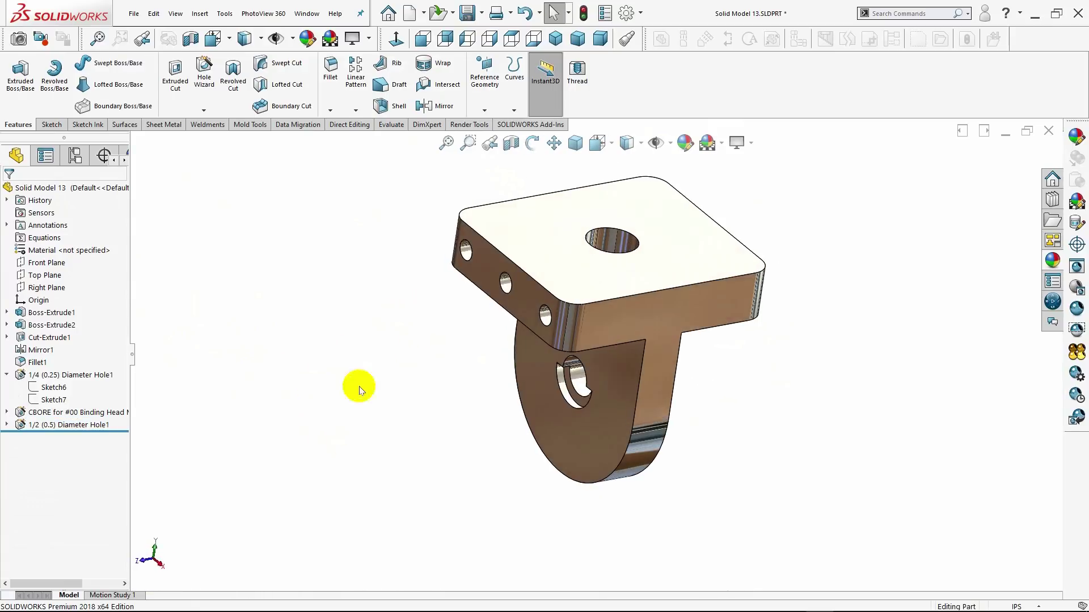
Start a 0.10 in fillet on the top plate's upper, lower front and back edges
left_click(559, 43)
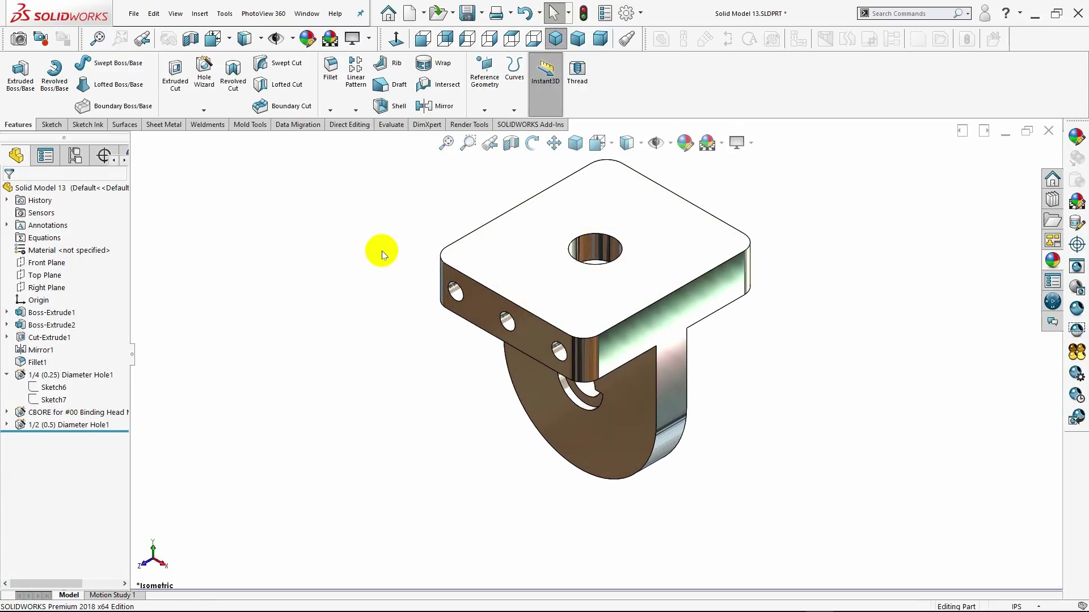
left_click(334, 90)
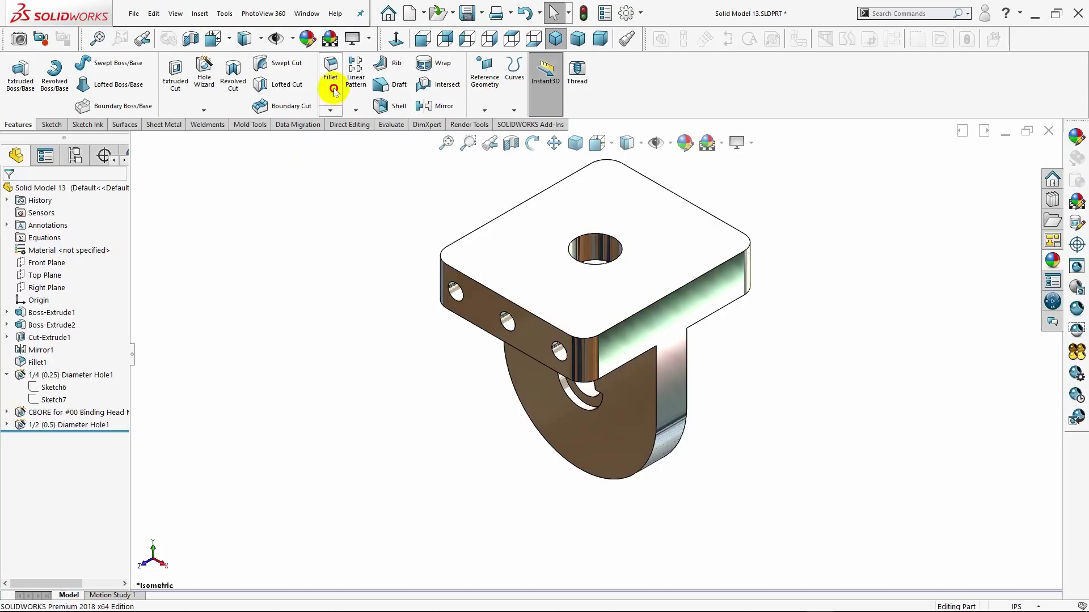
left_click(475, 282)
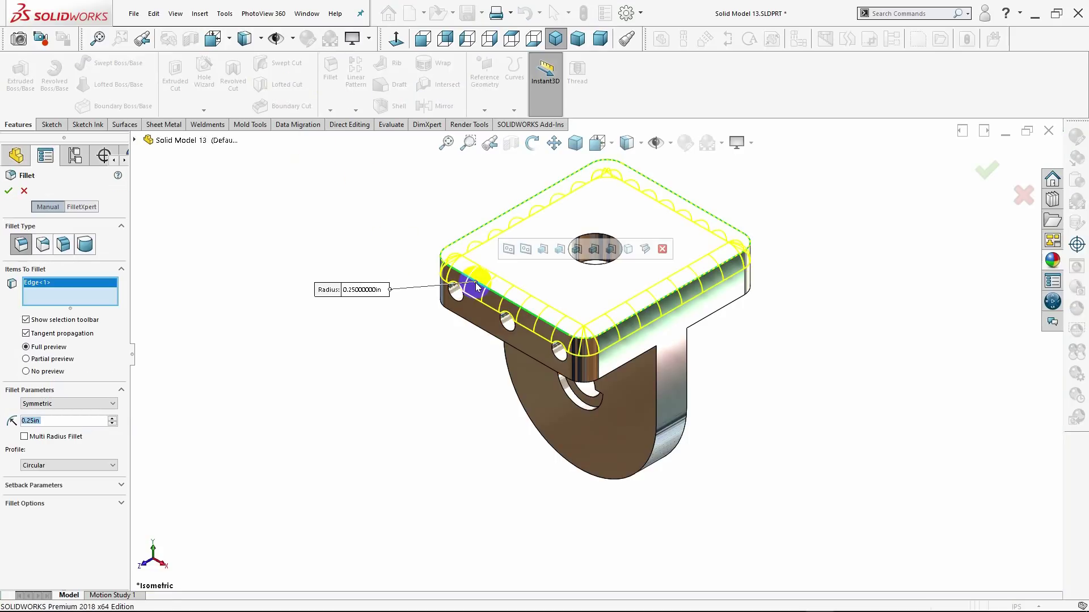
left_click(492, 336)
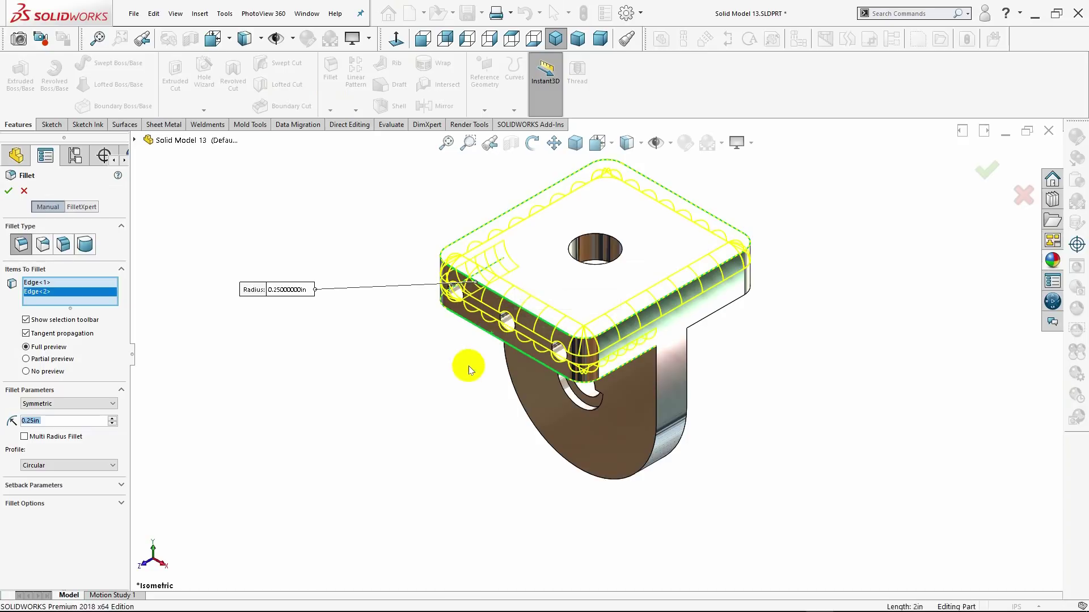
mouse_move(468, 366)
middle_mouse_down()
mouse_move(401, 255)
mouse_move(627, 263)
middle_mouse_up()
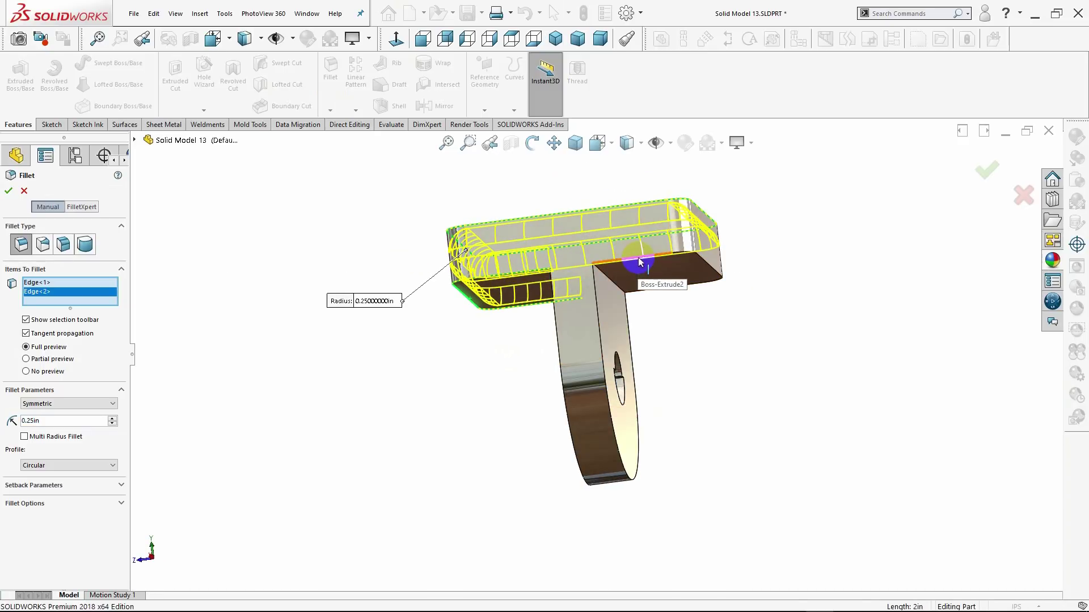
left_click(638, 261)
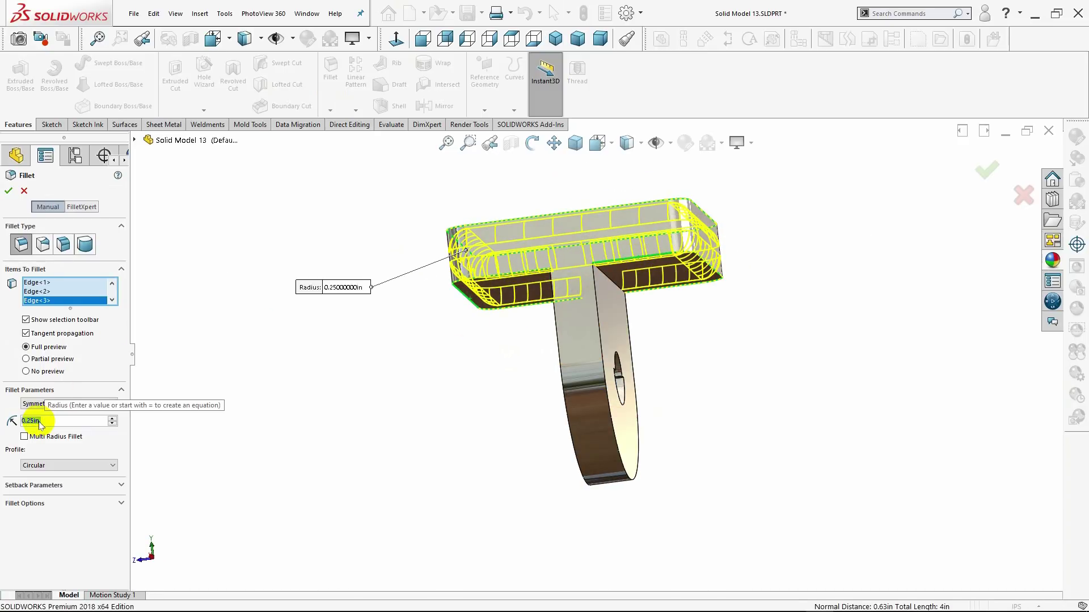
type("0.1")
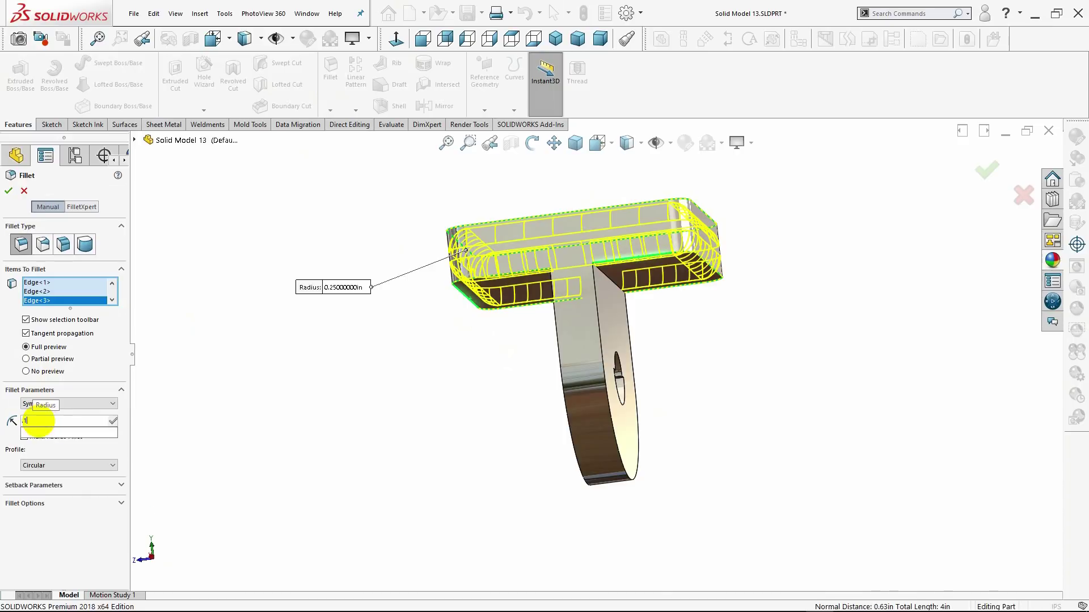
key("Return")
Add the remaining outer and tab edges to the fillet and create Fillet2
mouse_move(369, 397)
middle_mouse_down()
mouse_move(406, 385)
mouse_move(464, 418)
mouse_move(461, 365)
mouse_move(414, 406)
mouse_move(427, 439)
middle_mouse_up()
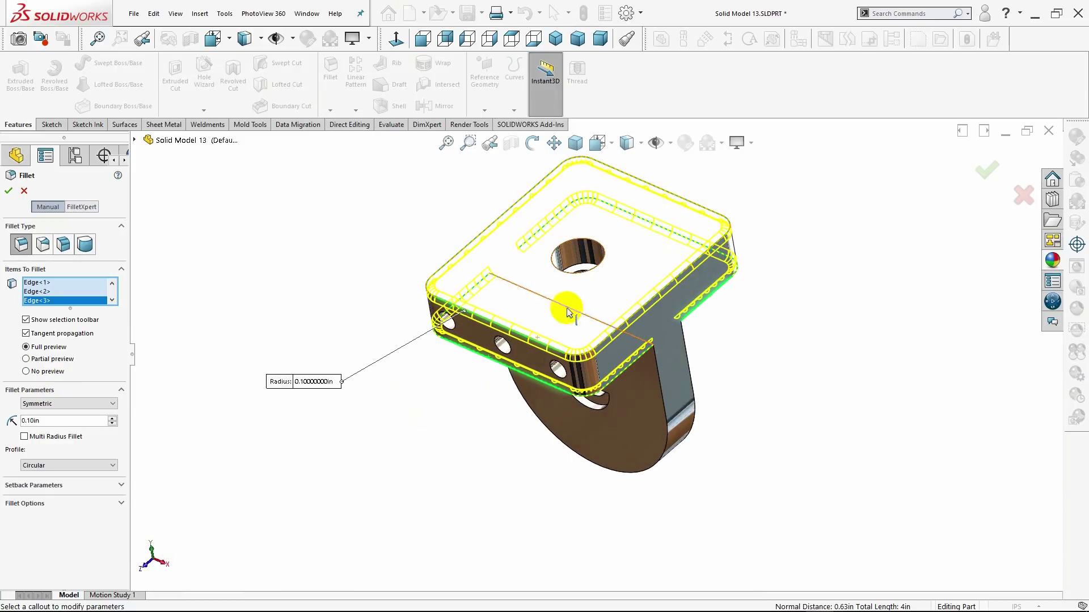
left_click(592, 274)
mouse_move(592, 274)
middle_mouse_down()
mouse_move(478, 360)
mouse_move(433, 287)
middle_mouse_up()
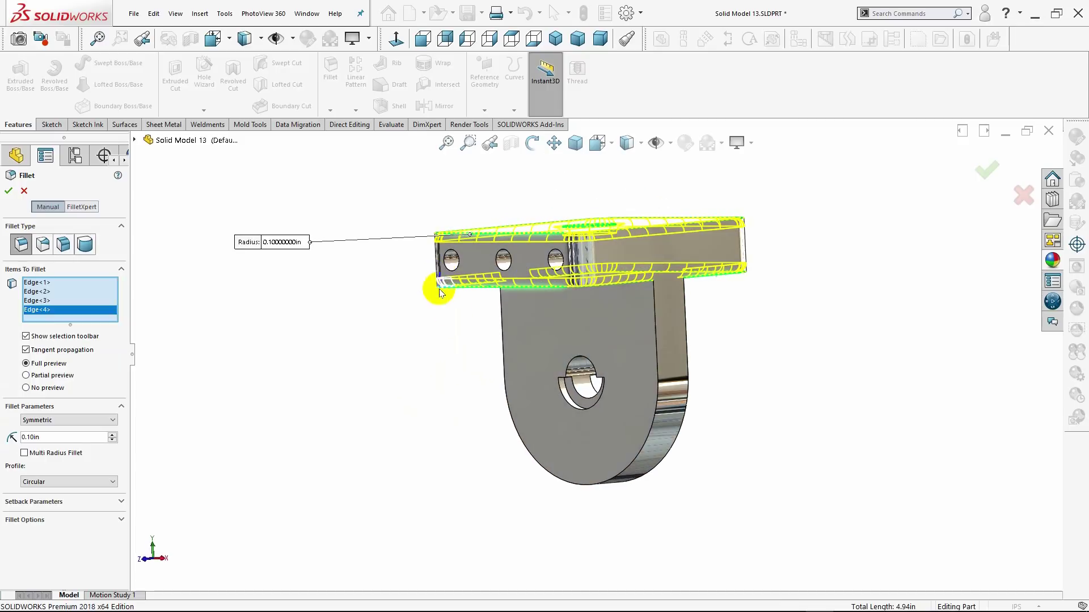
left_click(656, 362)
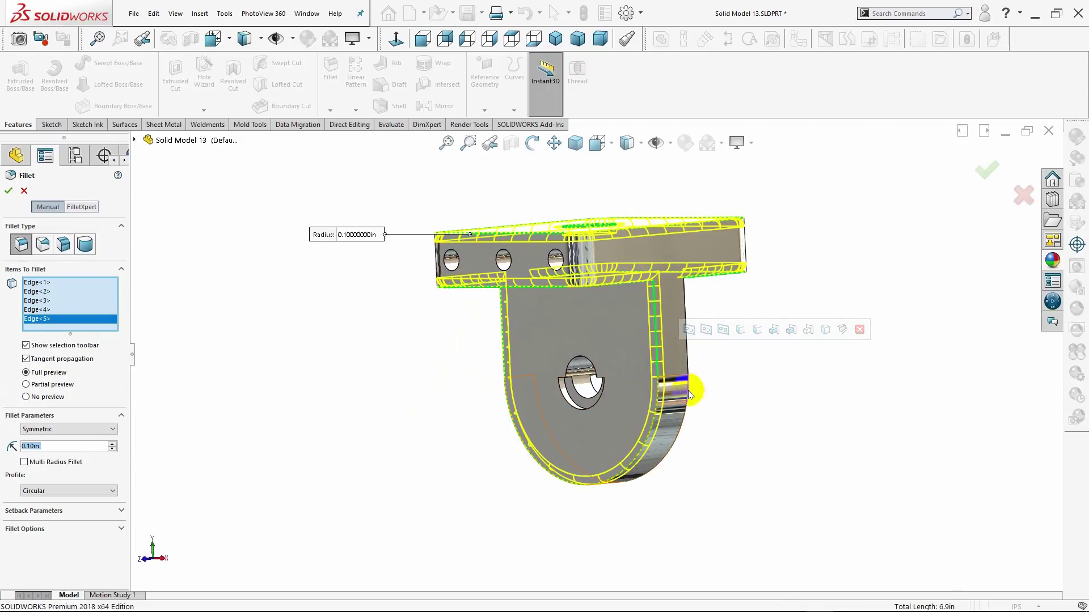
middle_click_drag(689, 391, 606, 397)
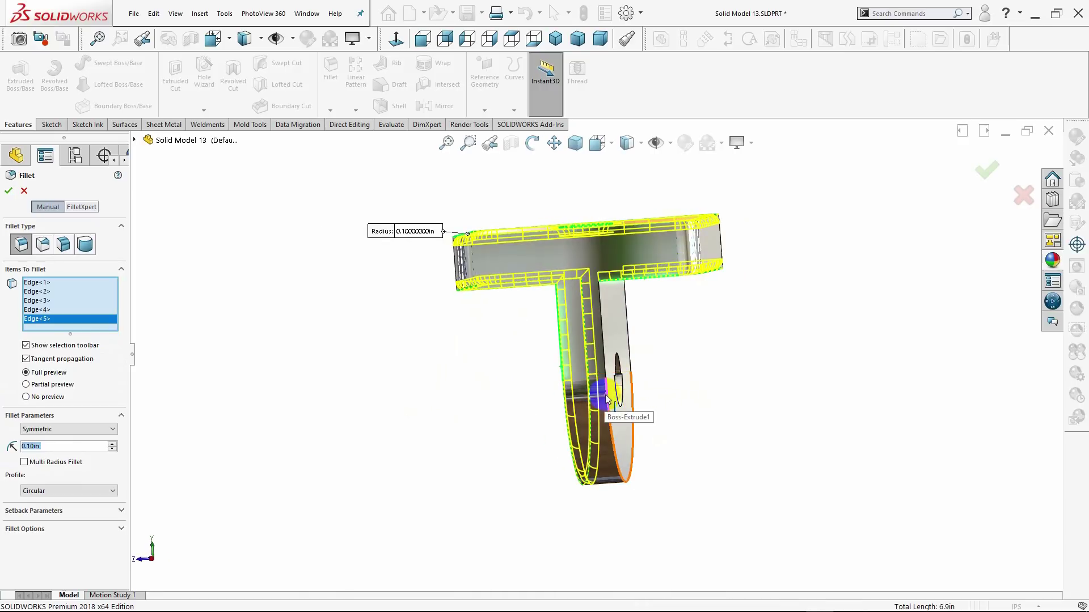
left_click(607, 398)
mouse_move(668, 444)
middle_mouse_down()
mouse_move(577, 407)
mouse_move(566, 382)
middle_mouse_up()
left_click(601, 279)
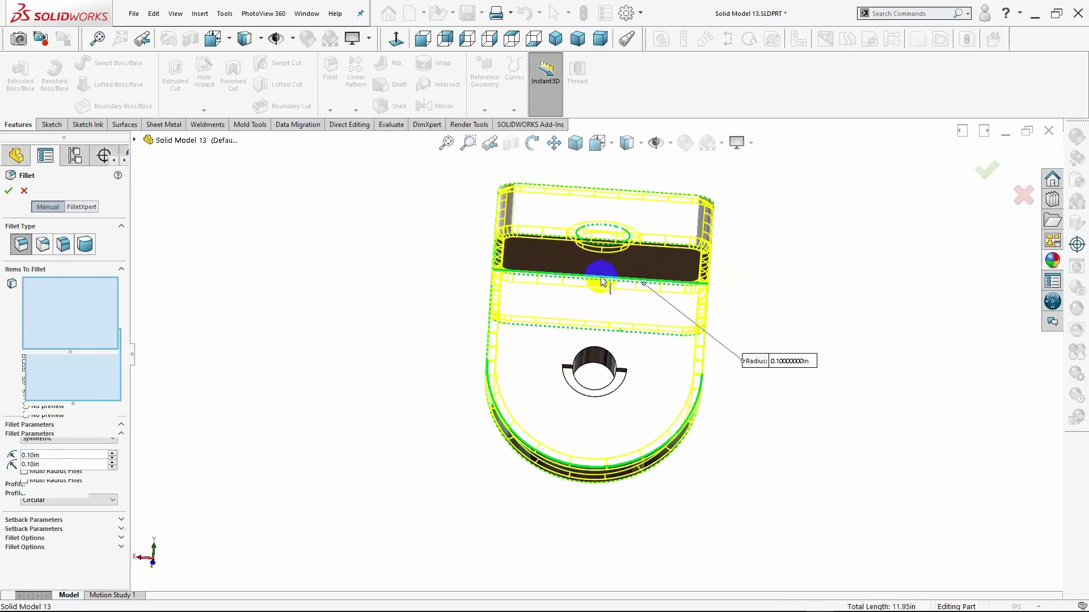
mouse_move(425, 301)
middle_mouse_down()
mouse_move(579, 277)
mouse_move(569, 284)
middle_mouse_up()
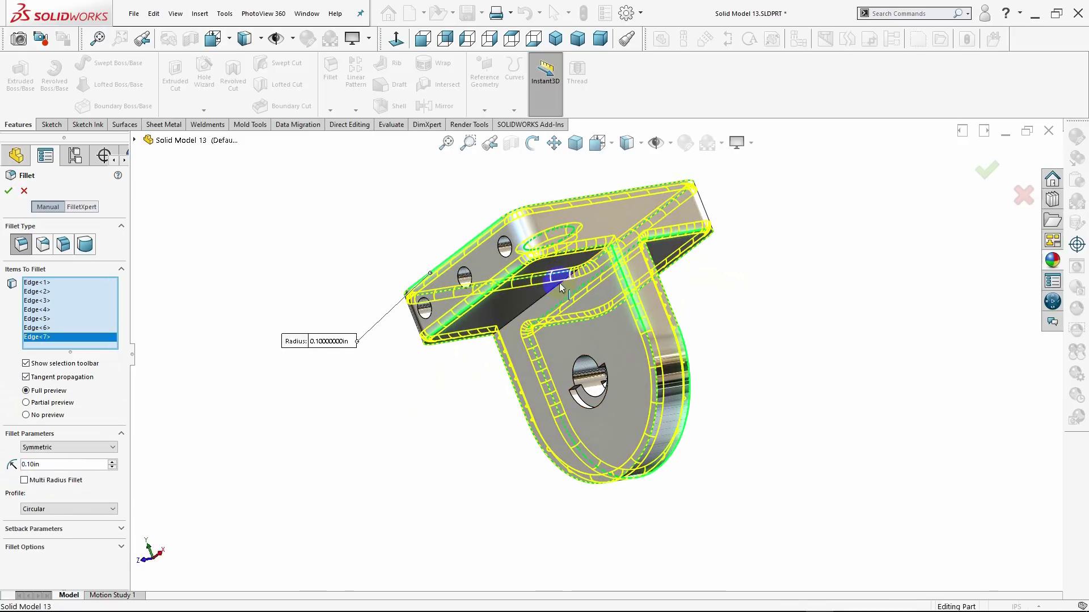
left_click(560, 287)
mouse_move(693, 297)
middle_mouse_down()
mouse_move(578, 409)
mouse_move(658, 498)
middle_mouse_up()
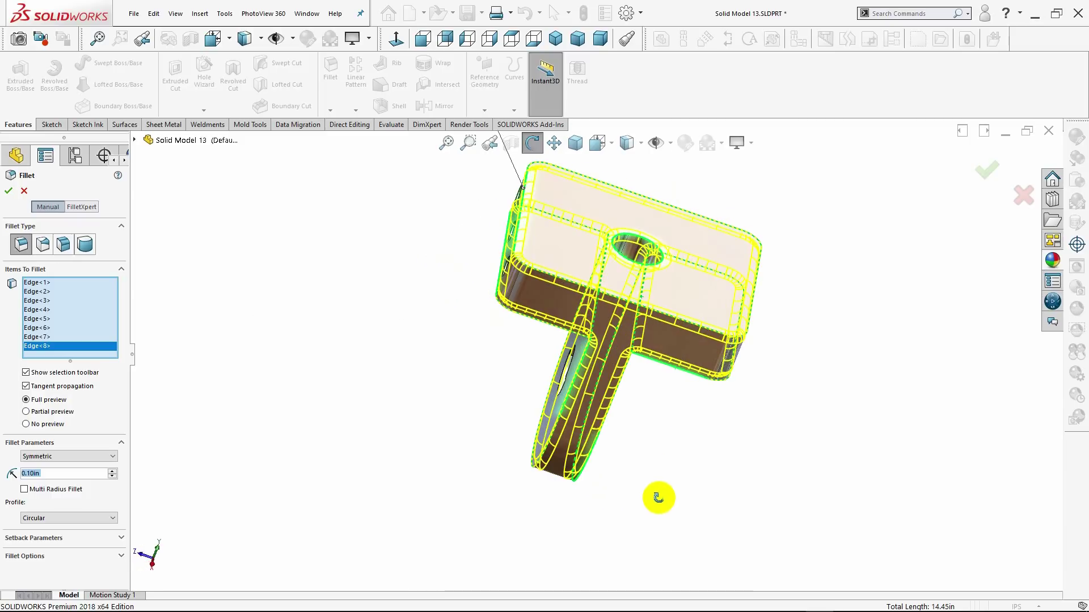
left_click(556, 38)
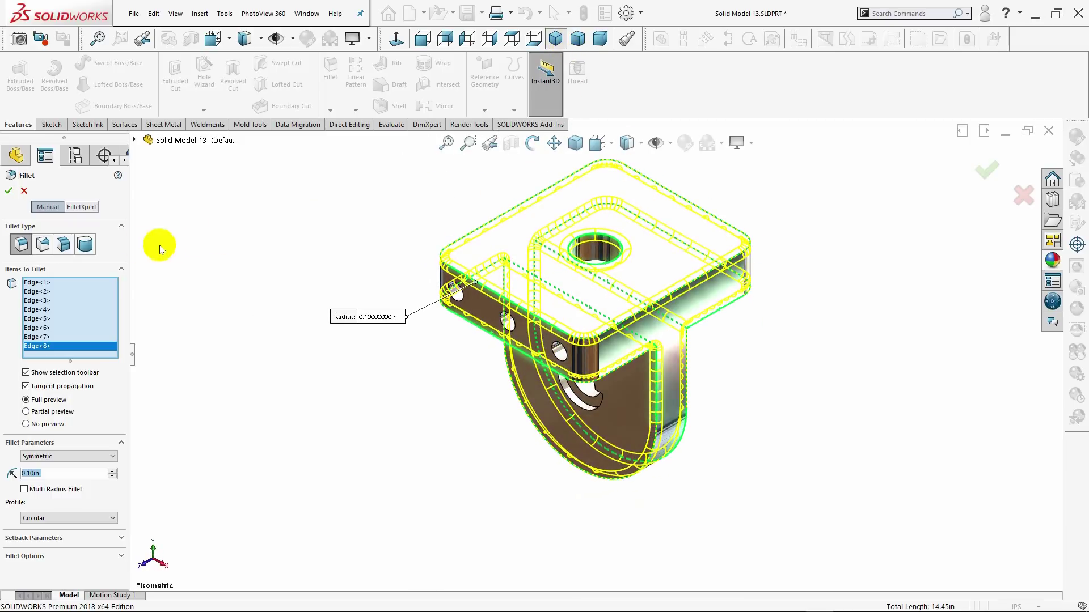
left_click(8, 195)
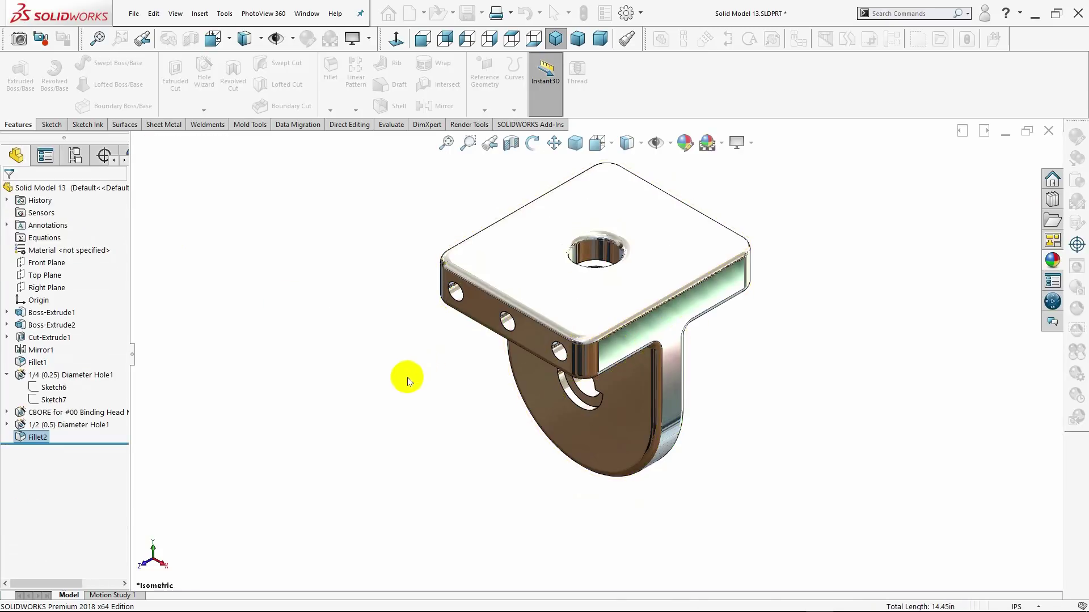
Start a fillet on the counterbored hole's top edge, dropping extra edges, radius 0.07 in
mouse_move(386, 389)
middle_mouse_down()
mouse_move(352, 357)
mouse_move(308, 359)
mouse_move(277, 389)
mouse_move(302, 417)
mouse_move(433, 365)
mouse_move(547, 379)
mouse_move(559, 358)
mouse_move(578, 365)
mouse_move(569, 369)
mouse_move(583, 340)
mouse_move(498, 425)
mouse_move(421, 446)
mouse_move(696, 382)
mouse_move(705, 437)
middle_mouse_up()
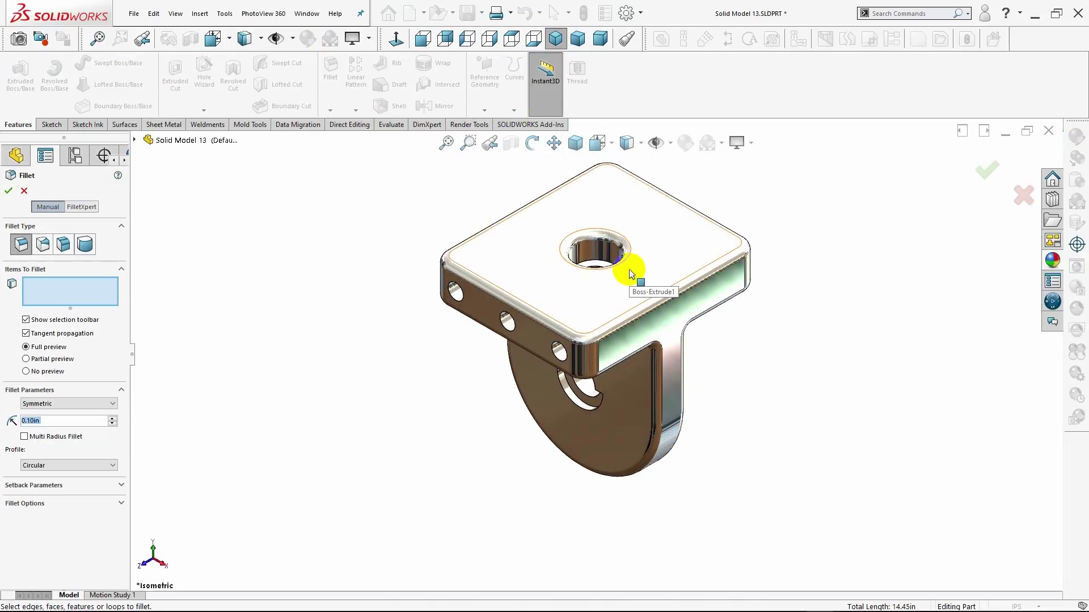
mouse_move(620, 267)
middle_mouse_down()
mouse_move(622, 308)
mouse_move(599, 281)
mouse_move(596, 340)
mouse_move(602, 322)
middle_mouse_up()
left_click(596, 278)
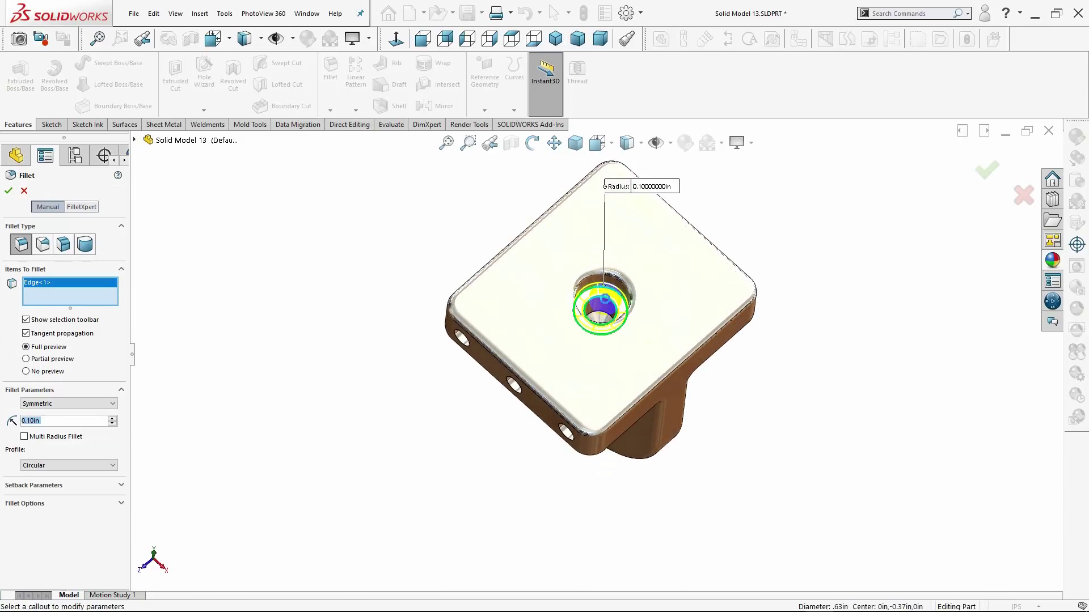
left_click(608, 315)
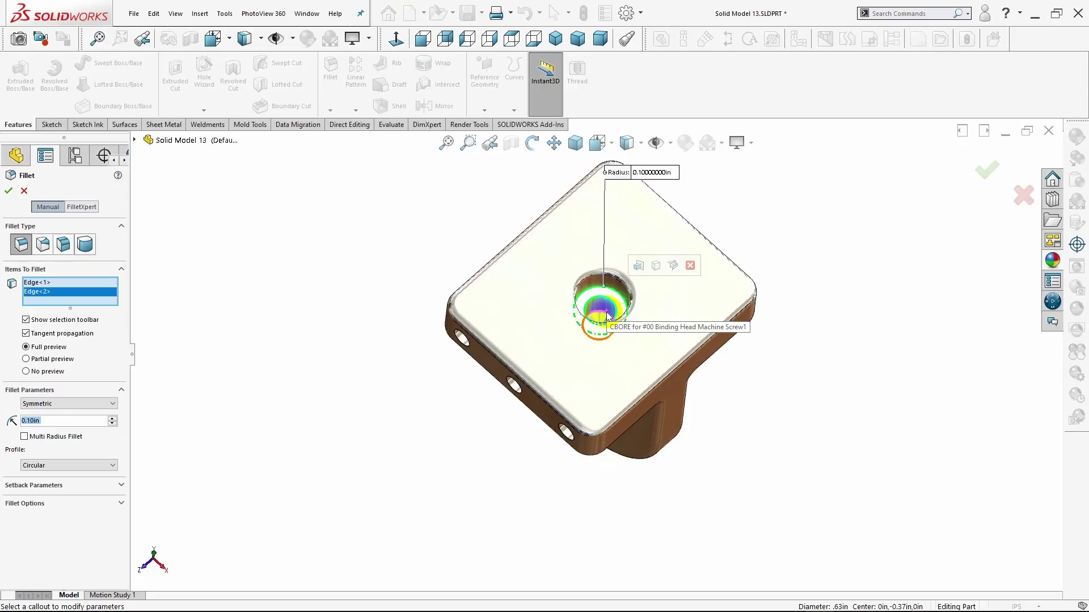
left_click(602, 316)
mouse_move(518, 382)
middle_mouse_down()
mouse_move(530, 357)
mouse_move(517, 311)
middle_mouse_up()
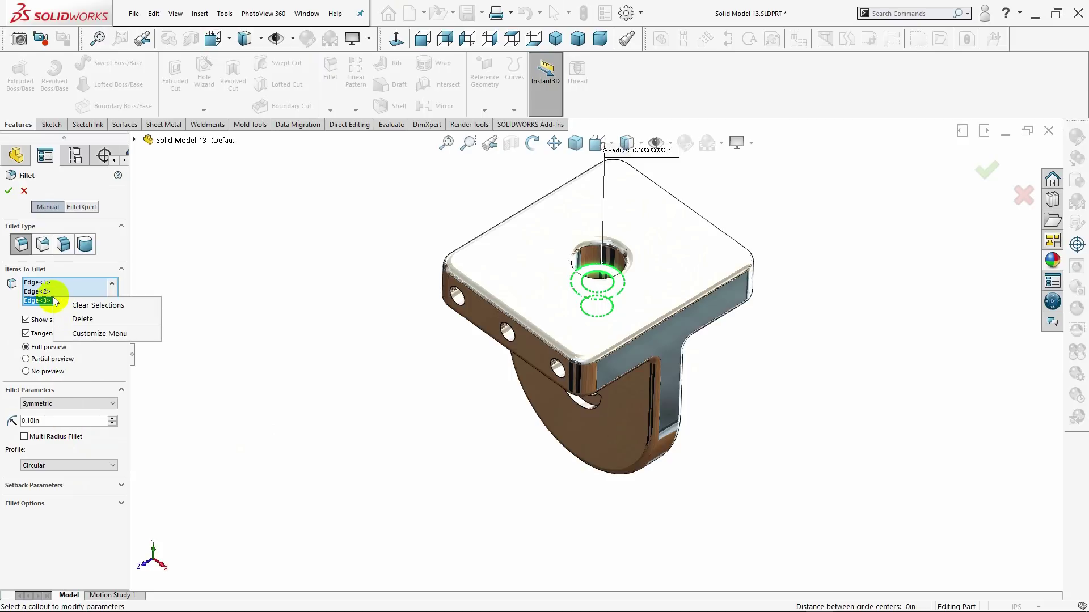
left_click(64, 319)
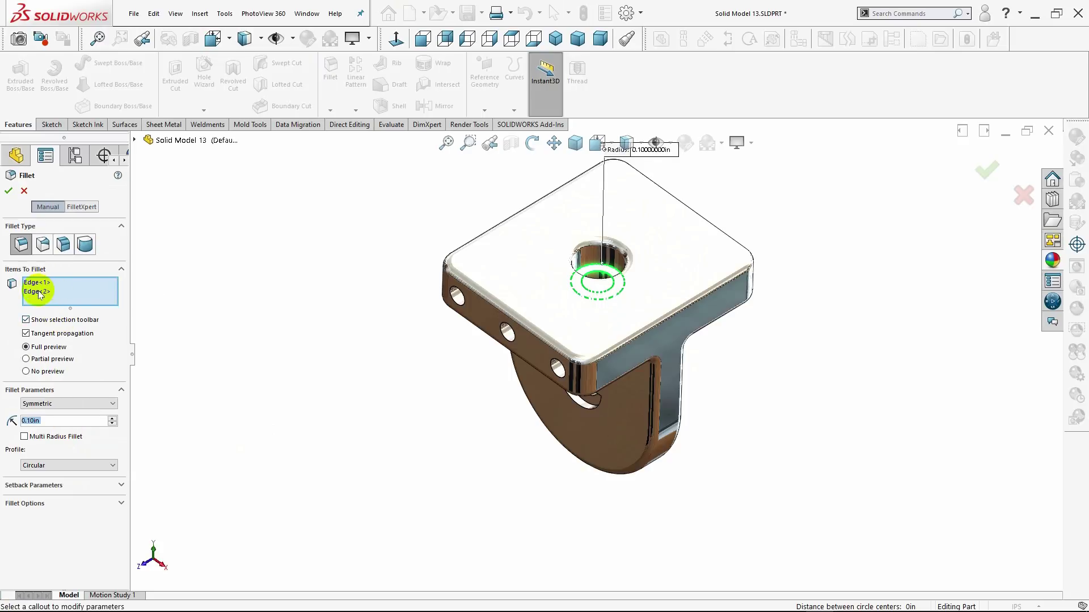
right_click(39, 295)
left_click(57, 319)
mouse_move(308, 338)
middle_mouse_down()
mouse_move(292, 377)
mouse_move(168, 358)
middle_mouse_up()
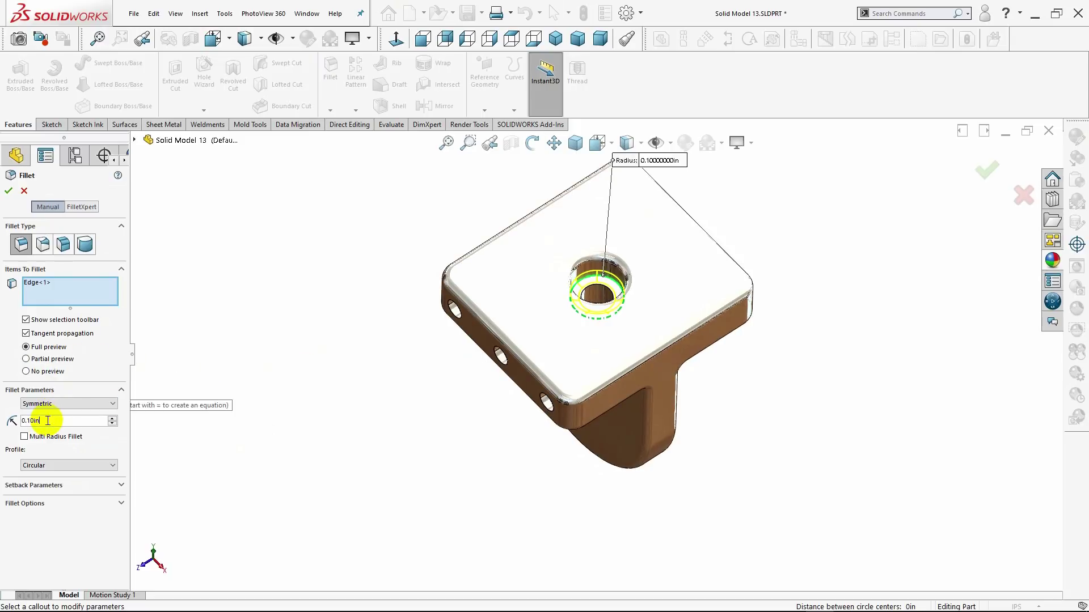
key("BackSpace")
key("BackSpace")
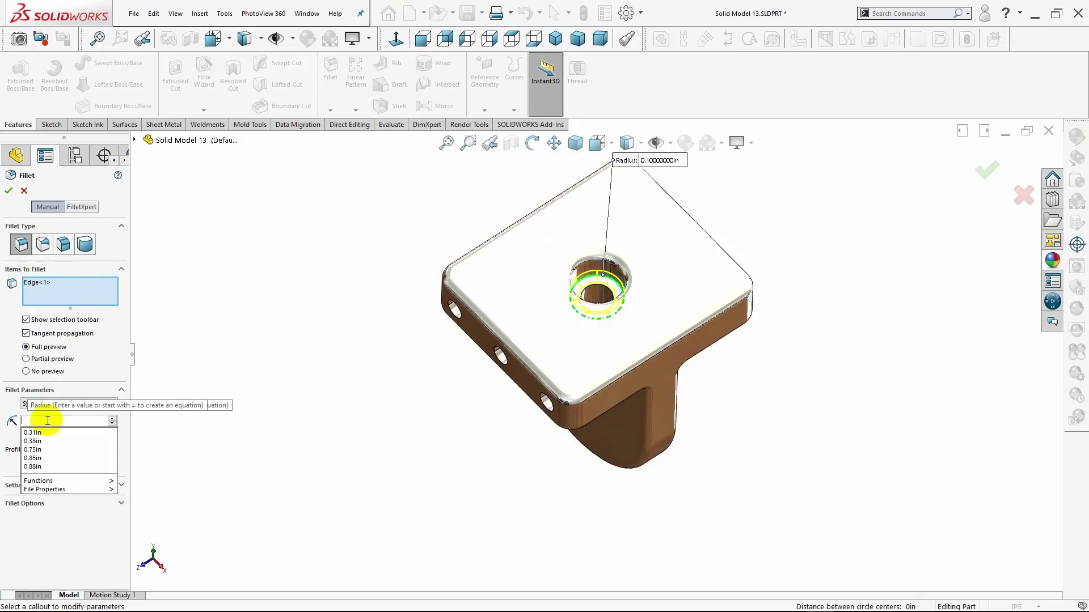
key("BackSpace")
type("0.07")
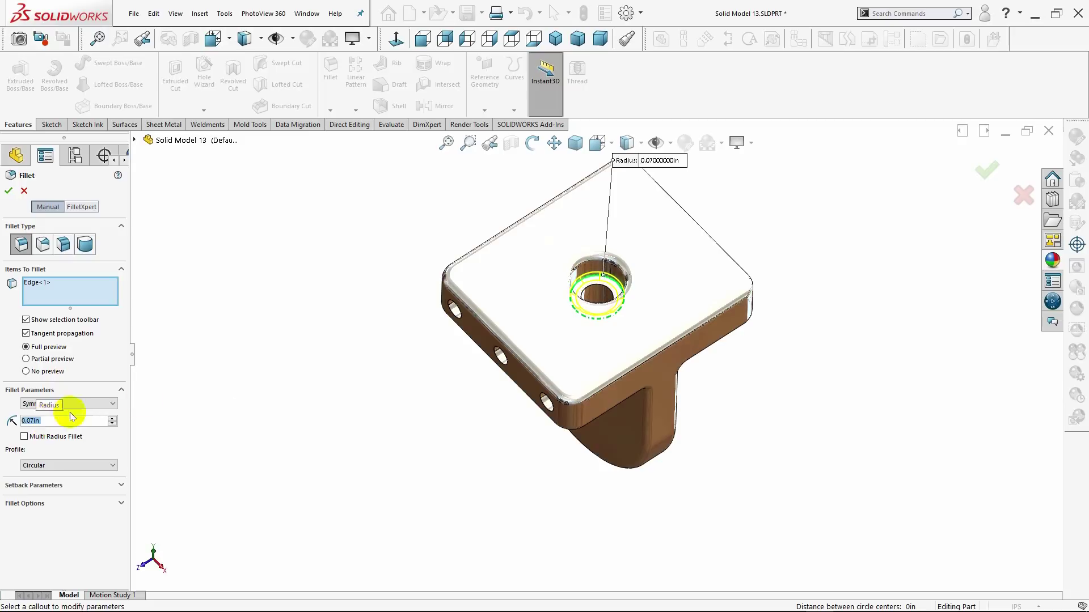
Add the three side holes' edges to the fillet
mouse_move(227, 375)
middle_mouse_down()
mouse_move(318, 344)
mouse_move(331, 287)
mouse_move(479, 307)
middle_mouse_up()
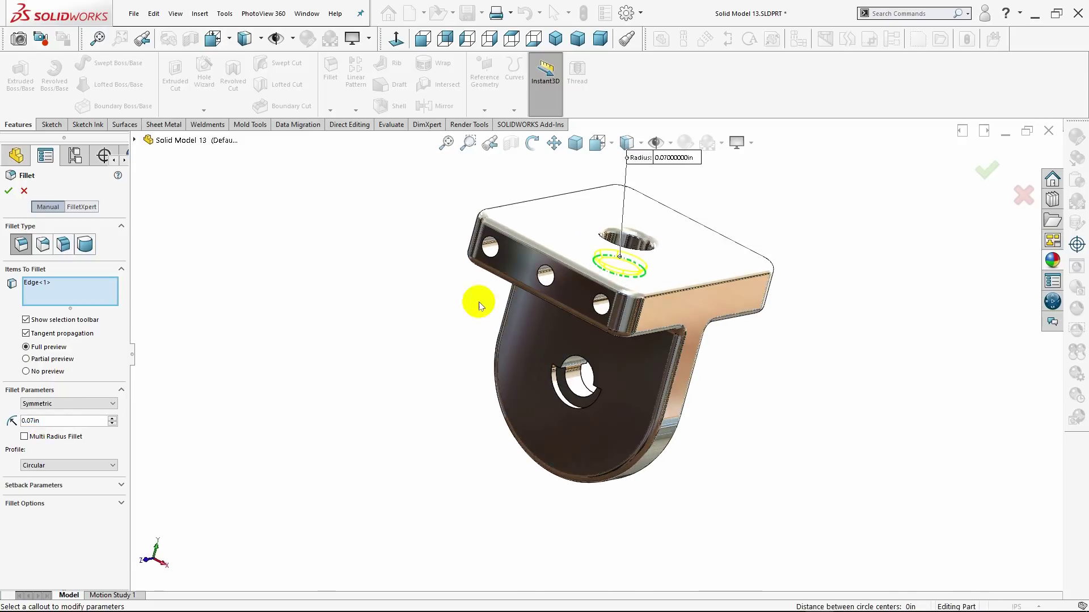
left_click(546, 290)
left_click(601, 307)
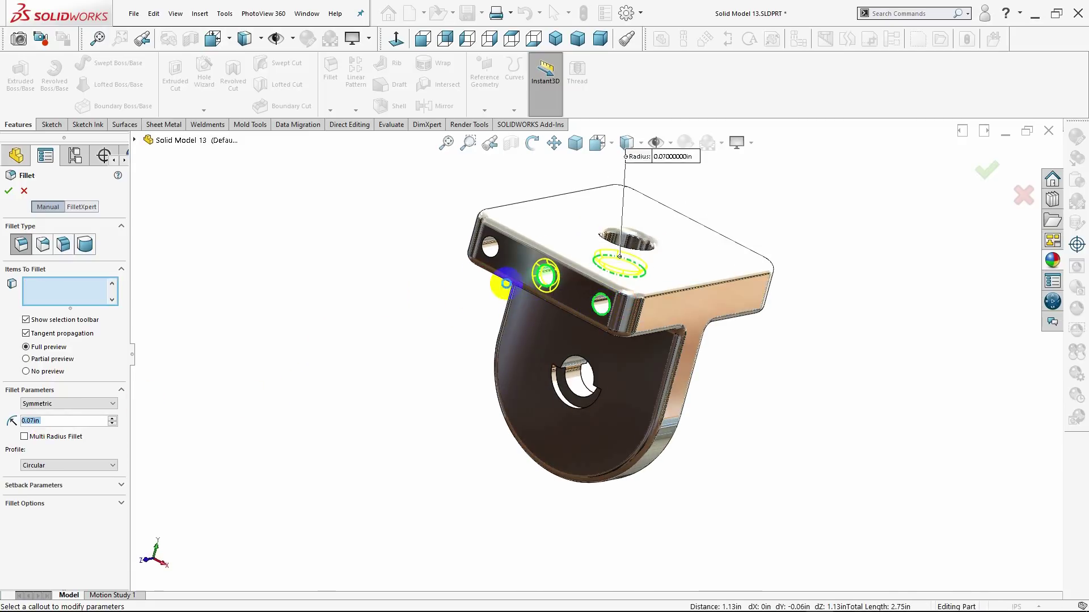
left_click(491, 271)
left_click(491, 262)
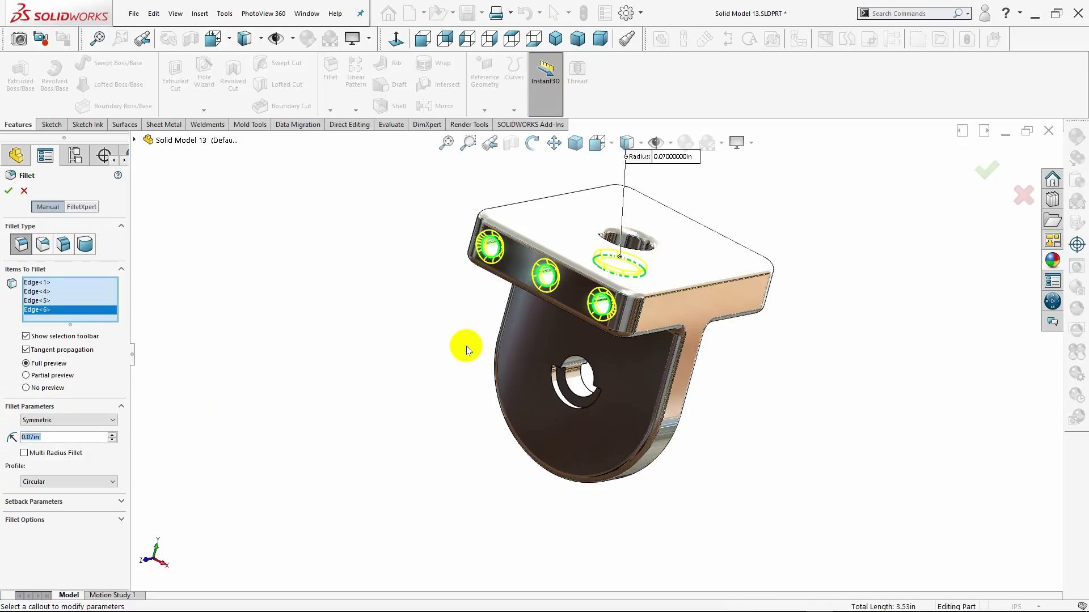
Add the tab hole's edges, removing one unwanted edge, and apply the fillet
mouse_move(464, 347)
middle_mouse_down()
mouse_move(544, 406)
mouse_move(544, 423)
middle_mouse_up()
left_click(562, 405)
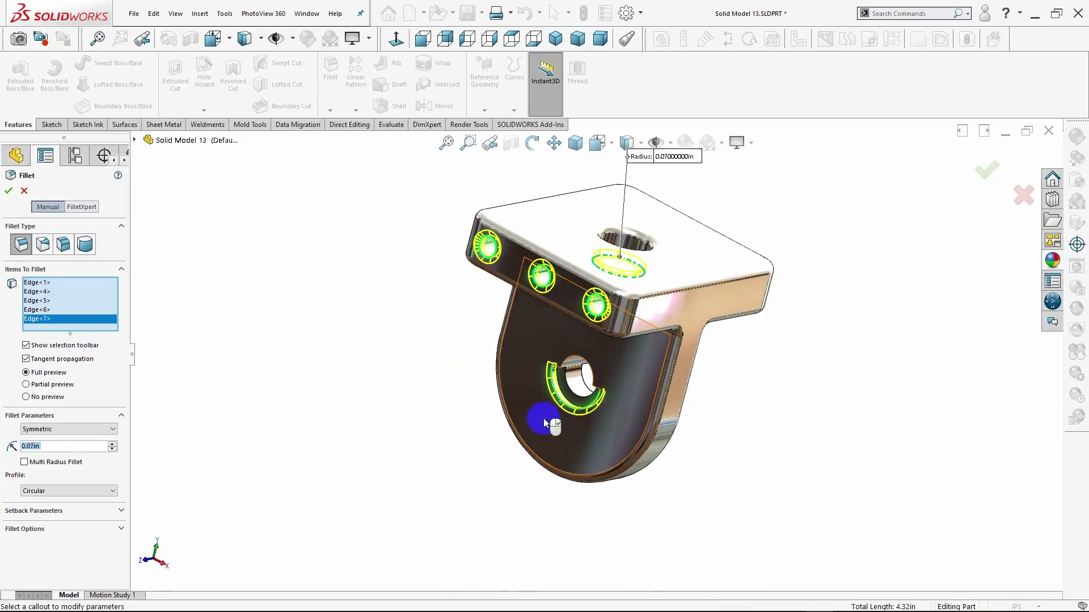
left_click(562, 395)
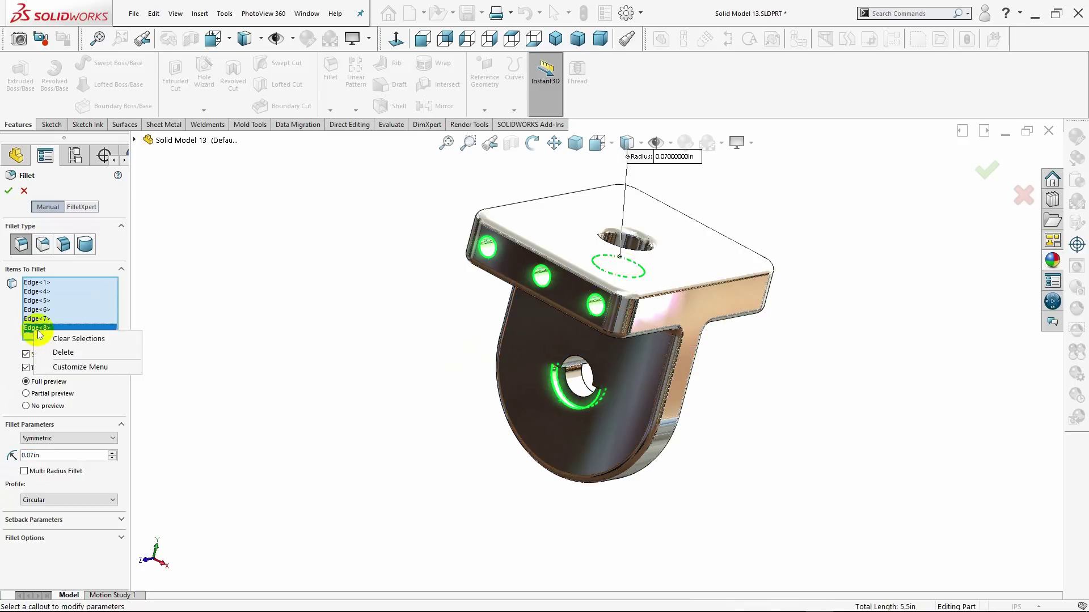
left_click(46, 352)
mouse_move(656, 491)
middle_mouse_down()
mouse_move(554, 471)
mouse_move(606, 444)
middle_mouse_up()
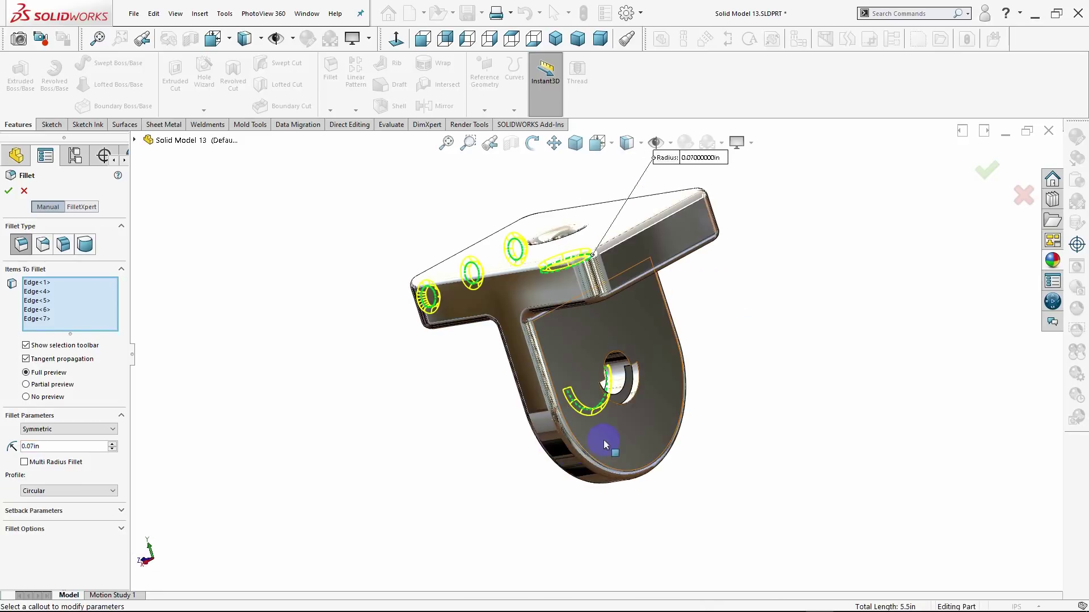
left_click(631, 400)
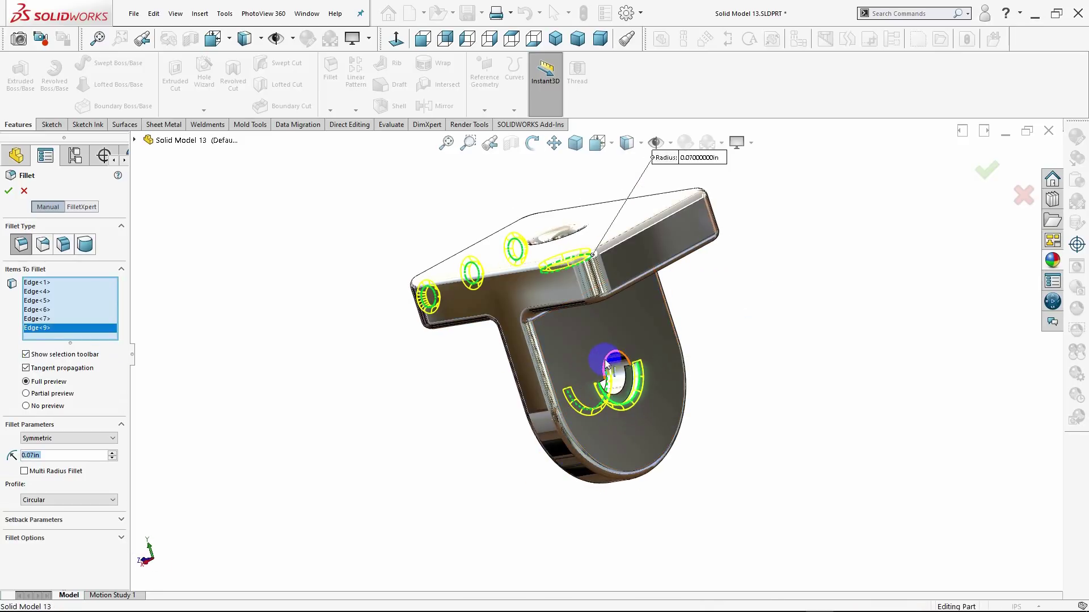
left_click(557, 377)
middle_click_drag(482, 403, 569, 373)
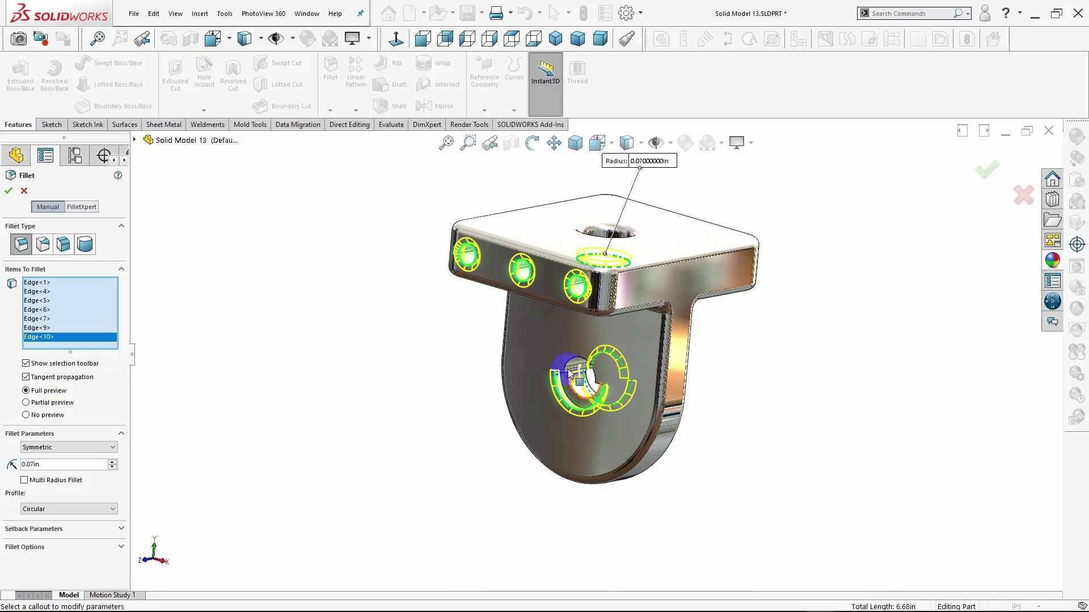
left_click(569, 366)
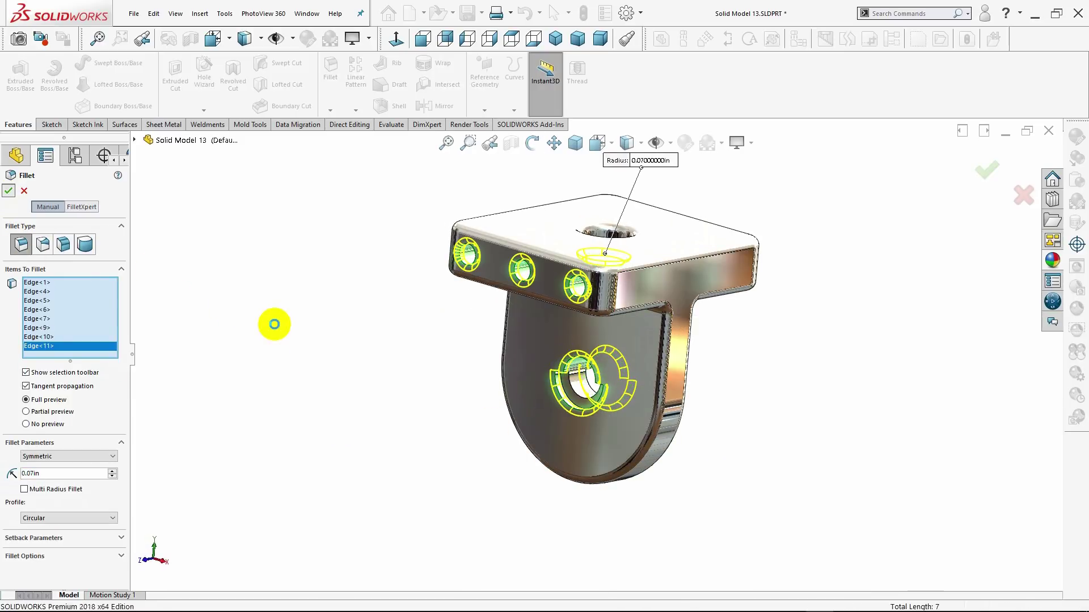
key("Return")
mouse_move(370, 364)
middle_mouse_down()
mouse_move(341, 348)
mouse_move(214, 365)
mouse_move(312, 326)
mouse_move(384, 320)
mouse_move(389, 345)
mouse_move(324, 234)
middle_mouse_up()
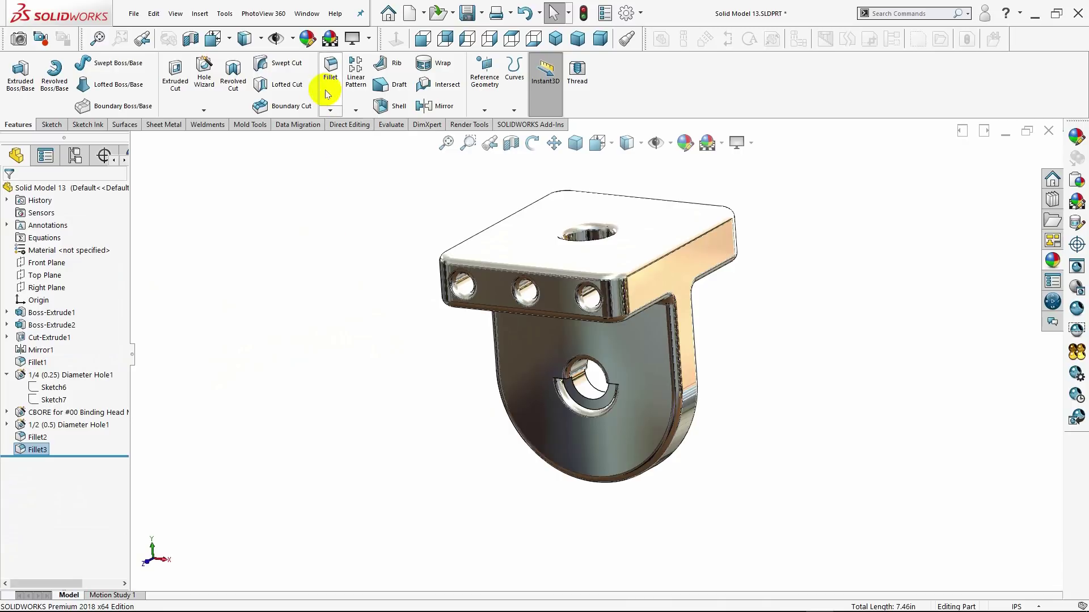
Edit Fillet3 to add one more tab-hole edge, giving ten edges at 0.07 in
right_click(36, 451)
left_click(43, 305)
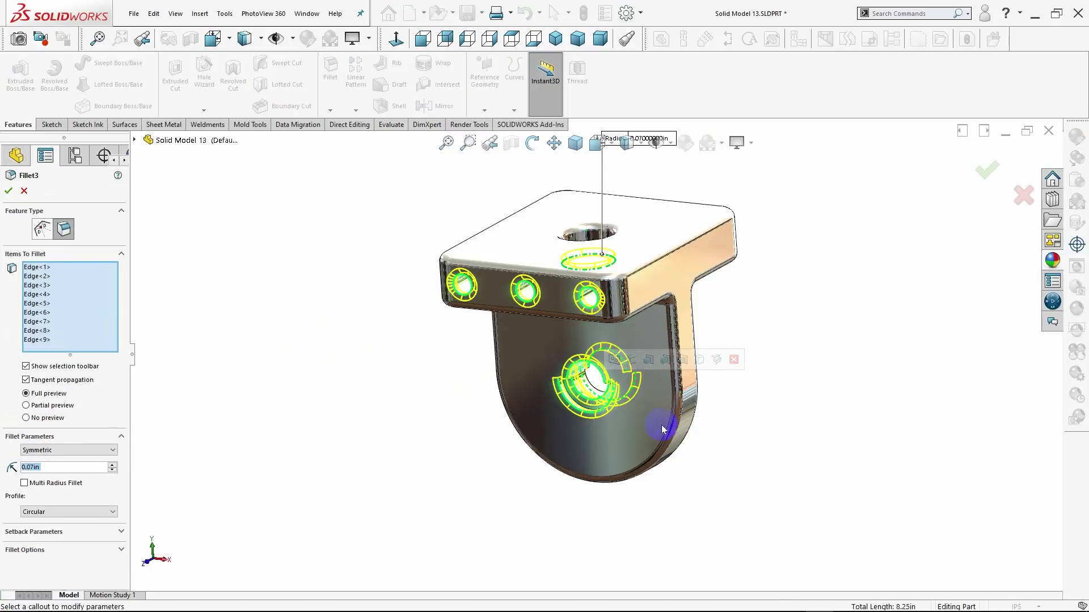
middle_click_drag(663, 429, 619, 390)
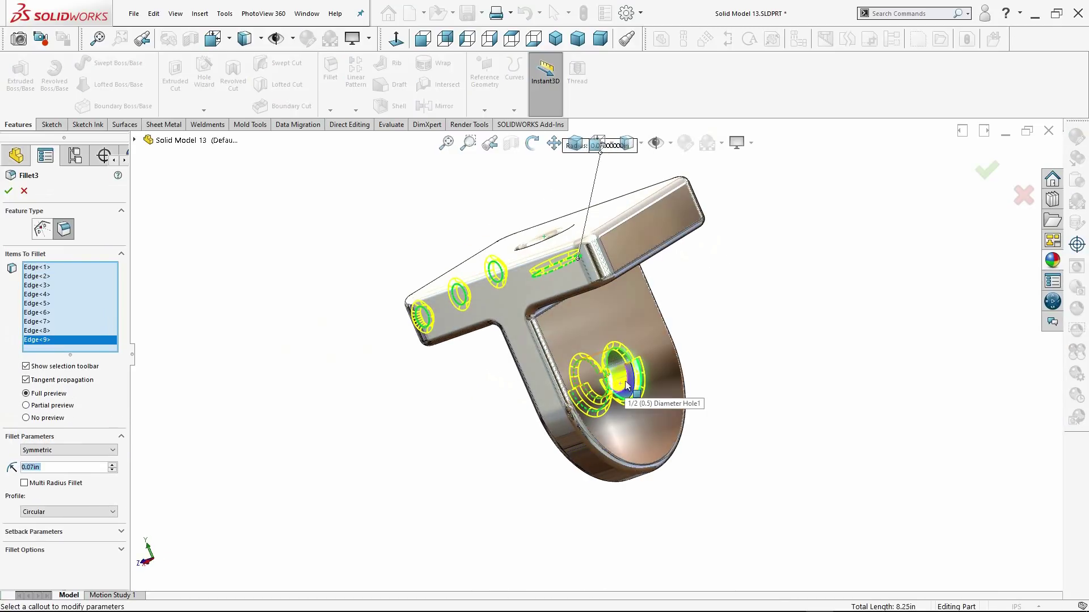
left_click(626, 384)
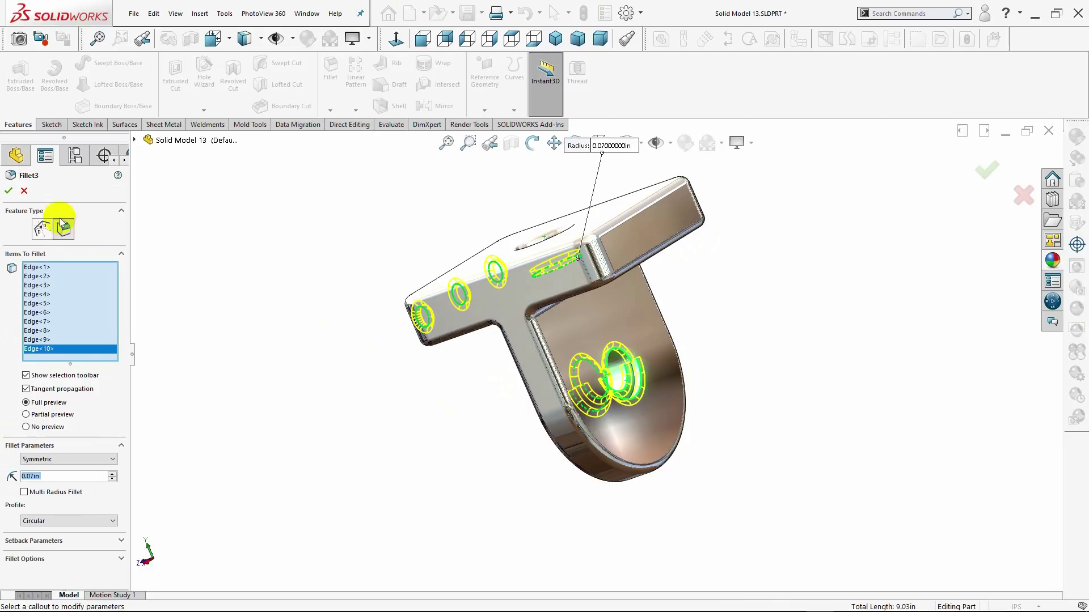
key("Return")
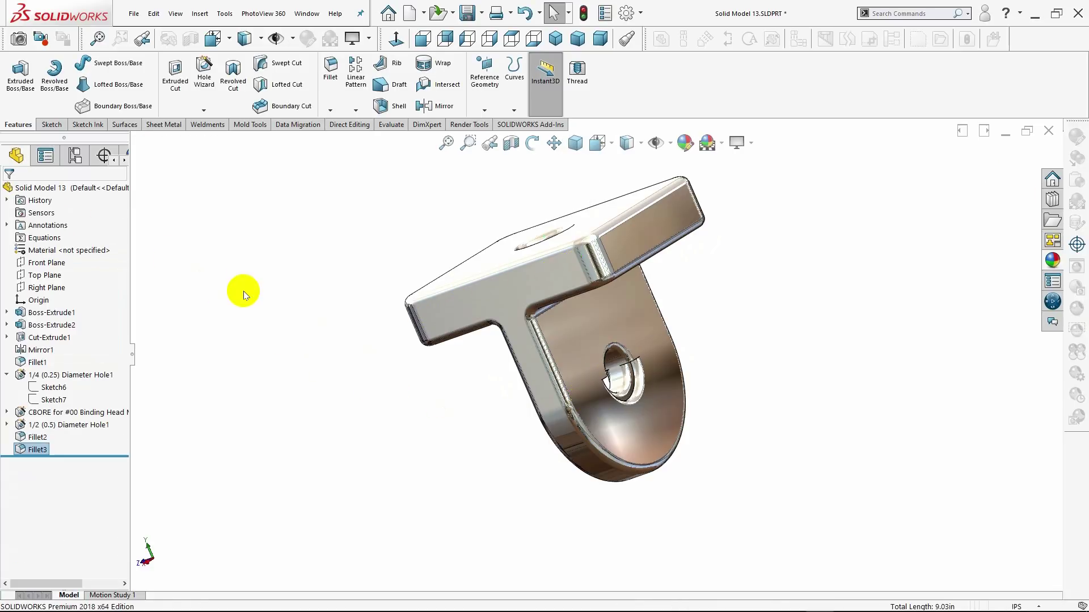
Fillet the counterbored top hole's inner edge at 0.07 in as Fillet4
mouse_move(239, 367)
middle_mouse_down()
mouse_move(181, 367)
mouse_move(139, 343)
middle_mouse_up()
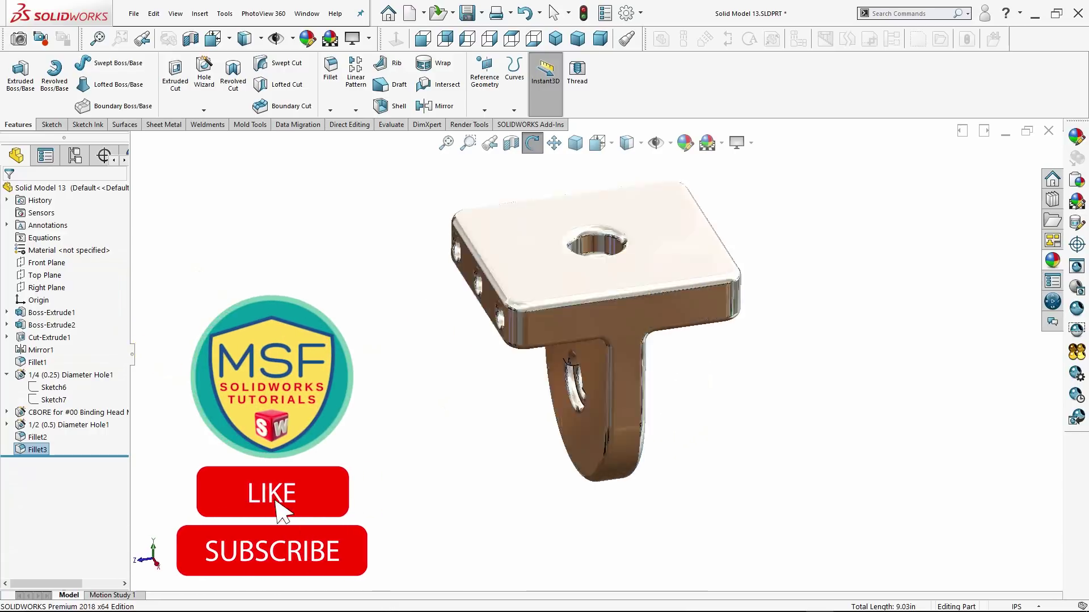
left_click(555, 40)
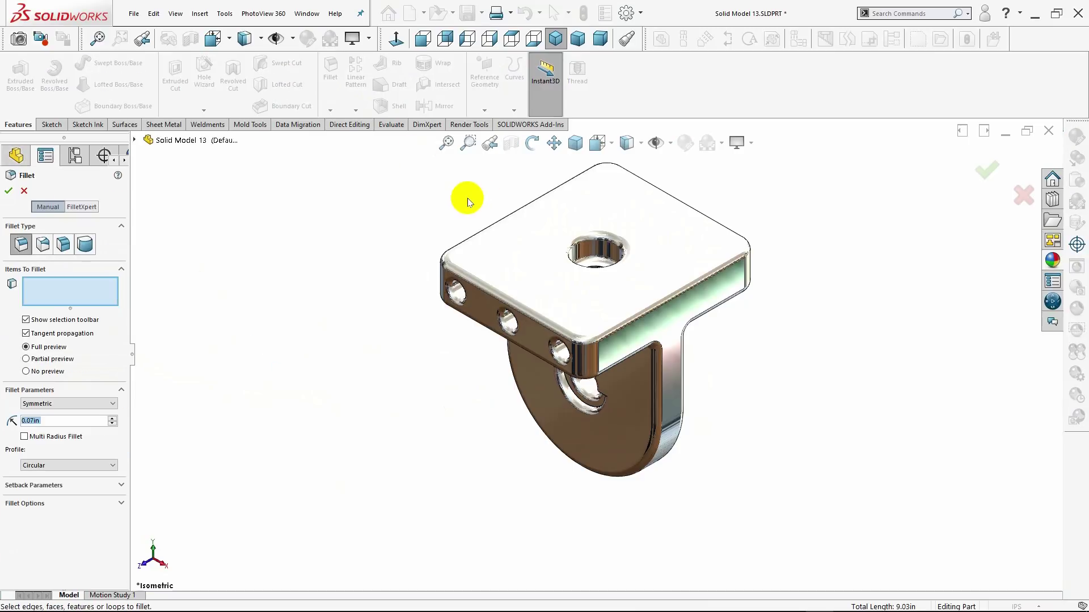
mouse_move(467, 199)
middle_mouse_down()
mouse_move(450, 250)
mouse_move(540, 283)
mouse_move(493, 316)
mouse_move(510, 352)
mouse_move(498, 323)
middle_mouse_up()
left_click(573, 303)
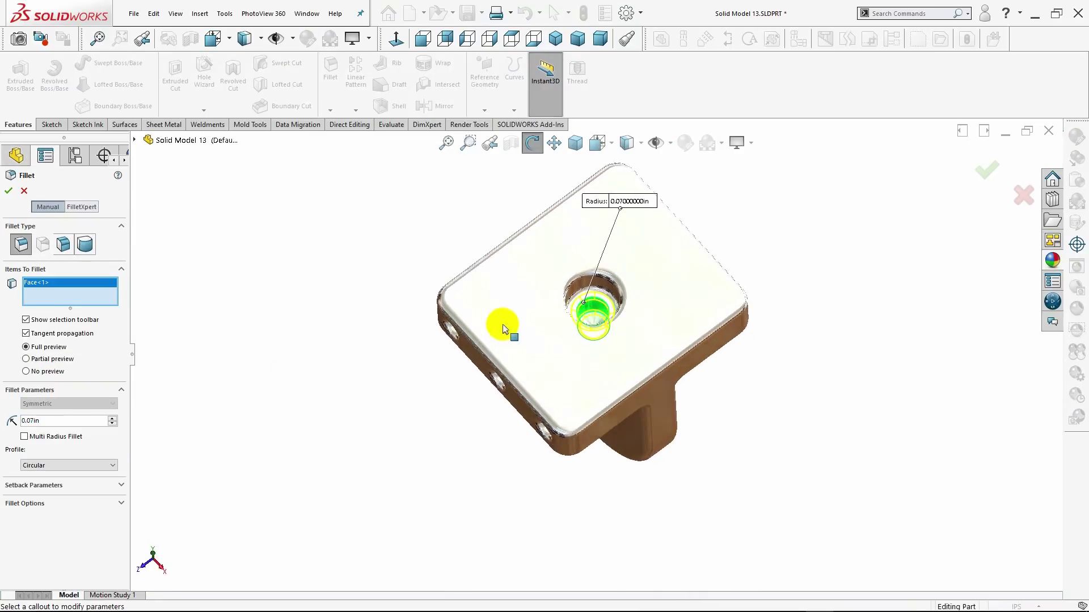
key("Return")
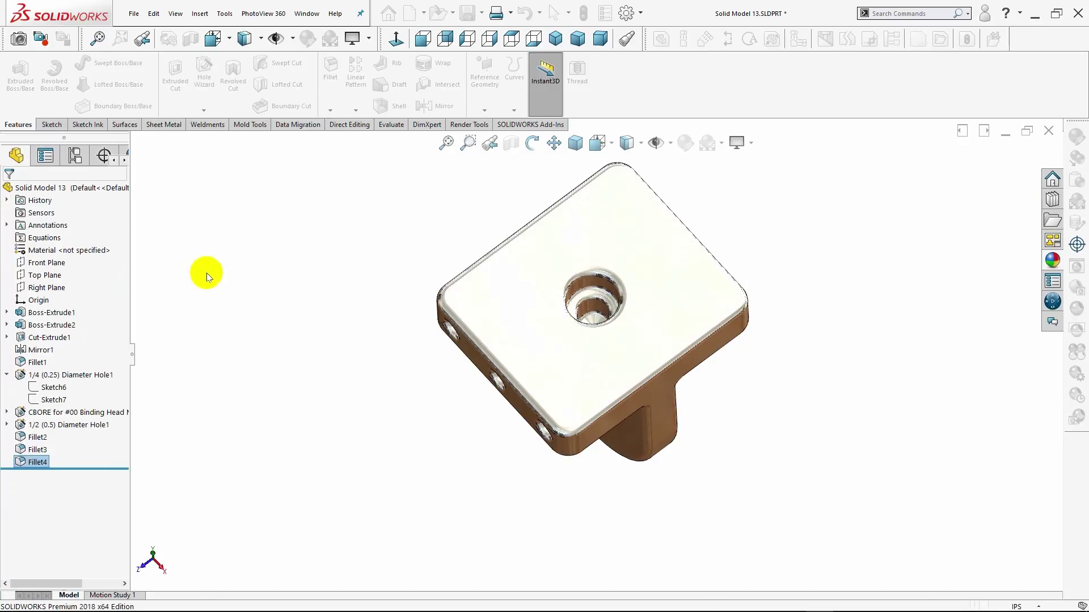
mouse_move(206, 274)
middle_mouse_down()
mouse_move(284, 395)
mouse_move(296, 355)
mouse_move(256, 272)
mouse_move(267, 212)
mouse_move(337, 284)
mouse_move(311, 257)
mouse_move(304, 180)
mouse_move(335, 144)
mouse_move(323, 147)
middle_mouse_up()
Fillet the edges of the three front-flange side holes at 0.07 in as Fillet5
key("Escape")
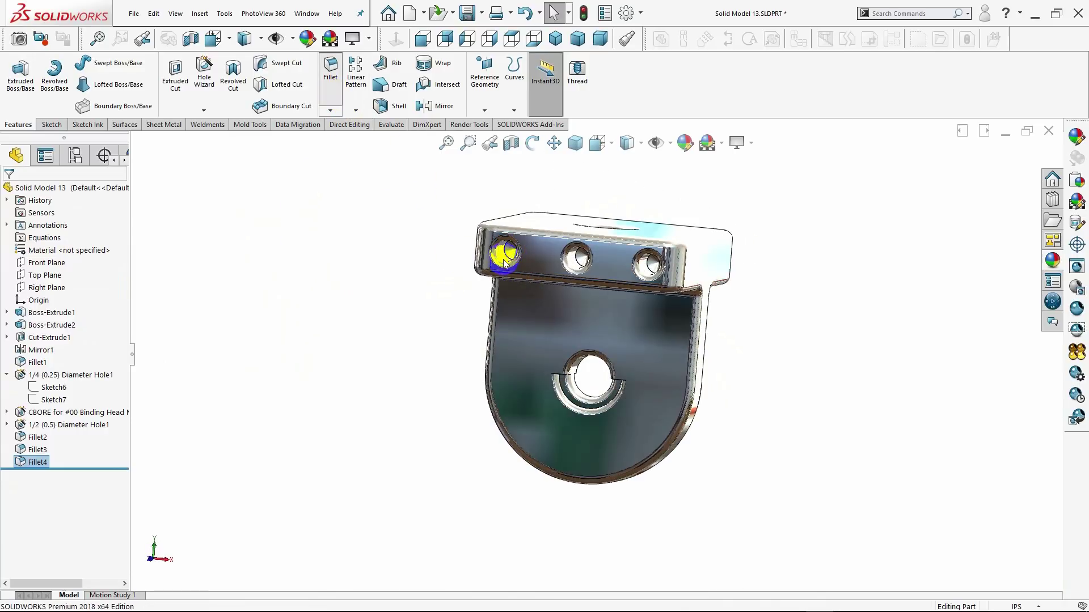
left_click(508, 256)
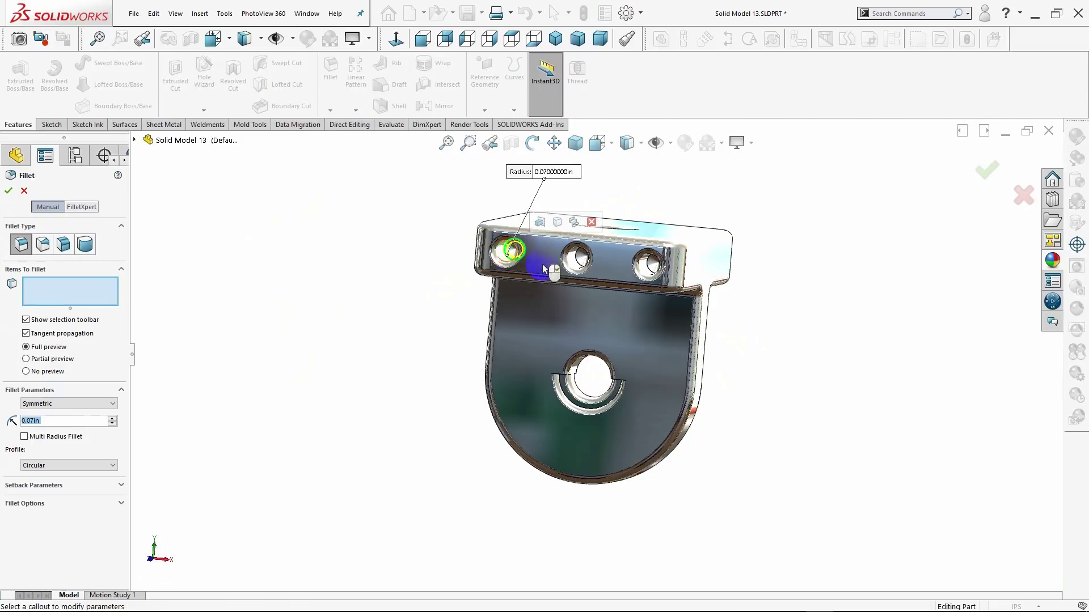
left_click(577, 267)
middle_click_drag(564, 301, 583, 309)
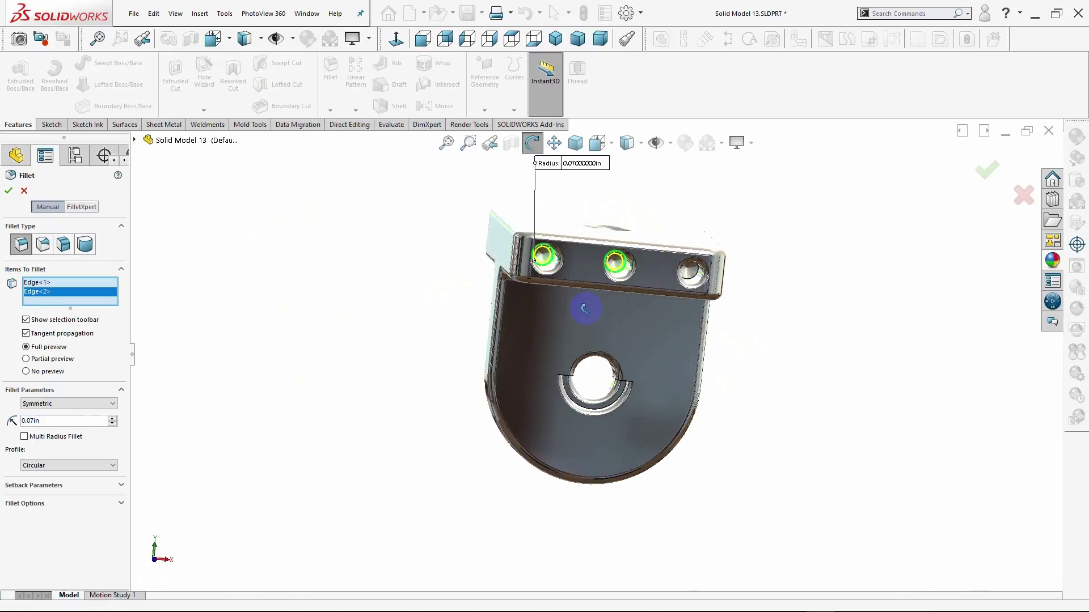
left_click(699, 276)
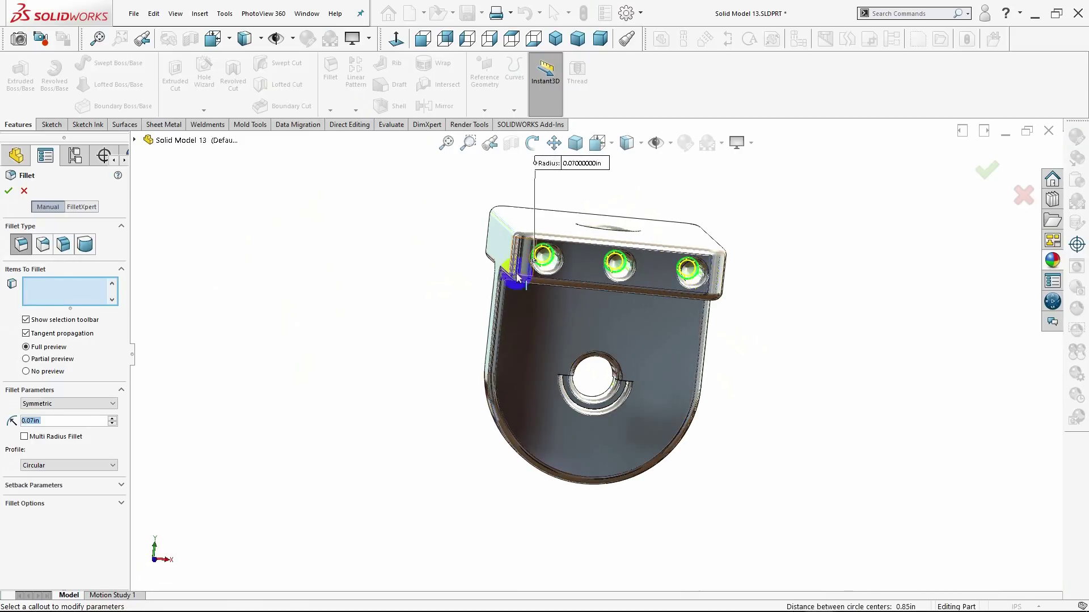
left_click(7, 192)
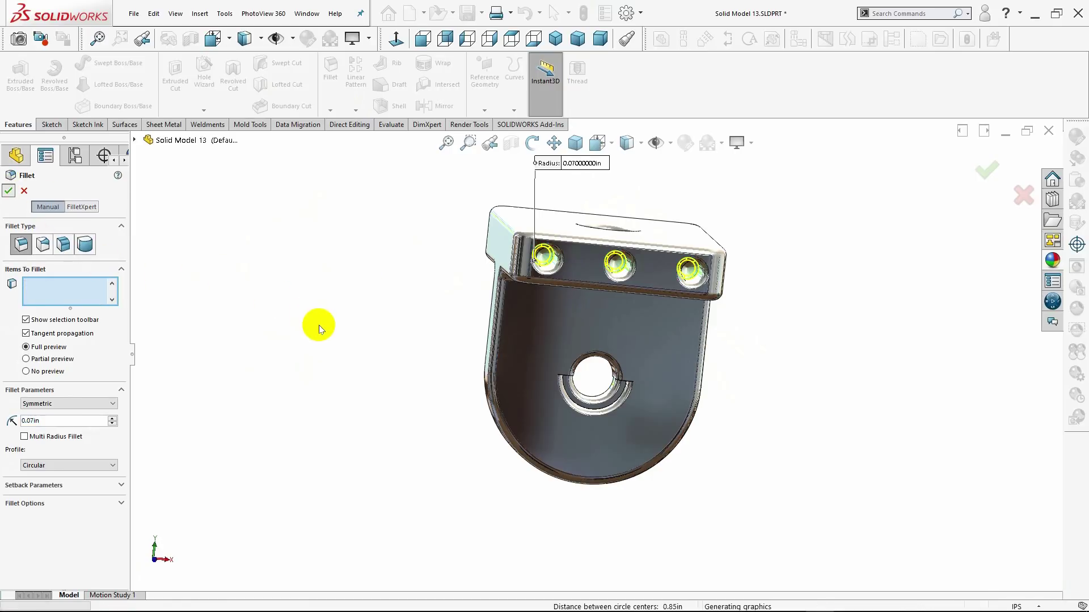
mouse_move(318, 325)
middle_mouse_down()
mouse_move(281, 312)
mouse_move(275, 296)
mouse_move(316, 301)
mouse_move(287, 329)
mouse_move(312, 345)
mouse_move(325, 413)
mouse_move(358, 477)
mouse_move(381, 454)
mouse_move(340, 287)
mouse_move(365, 253)
mouse_move(399, 277)
middle_mouse_up()
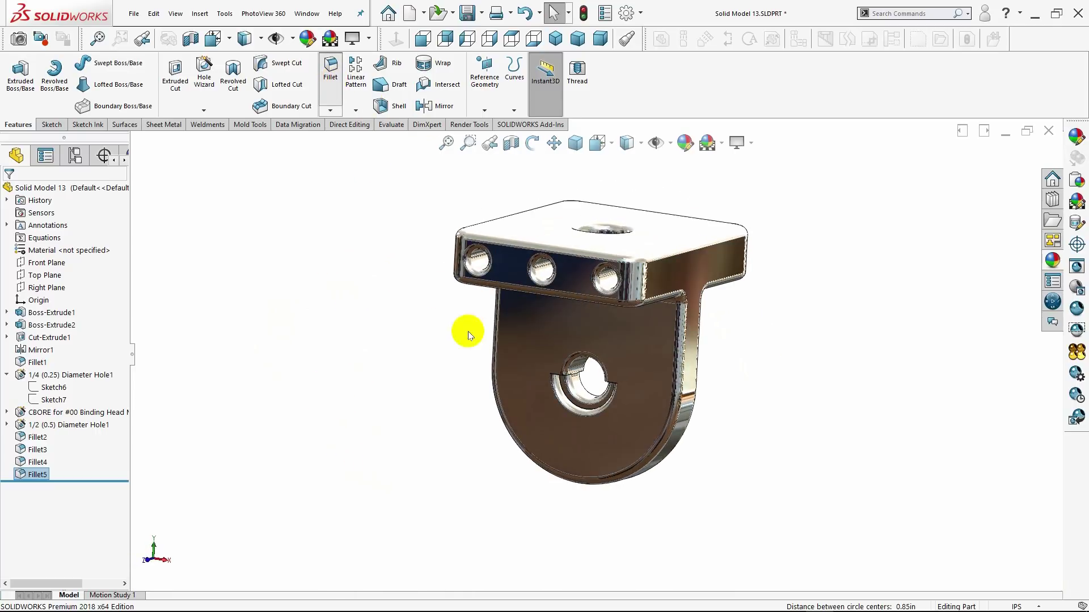
Select four edges of the half-round tab hole for a 0.07 in fillet
scroll(584, 392, "down", 2)
scroll(575, 407, "down", 2)
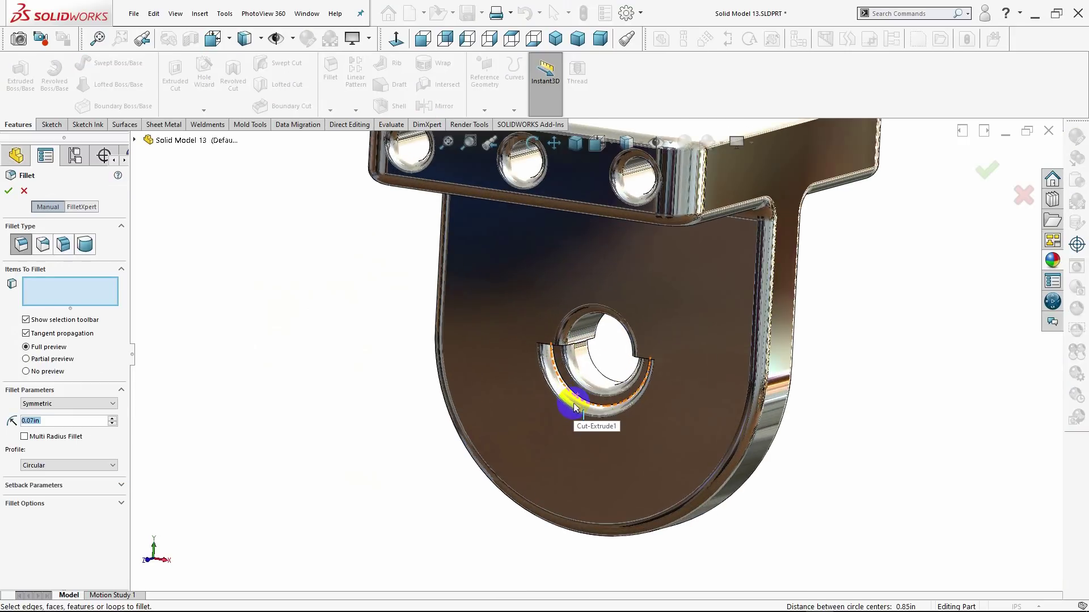
left_click(576, 397)
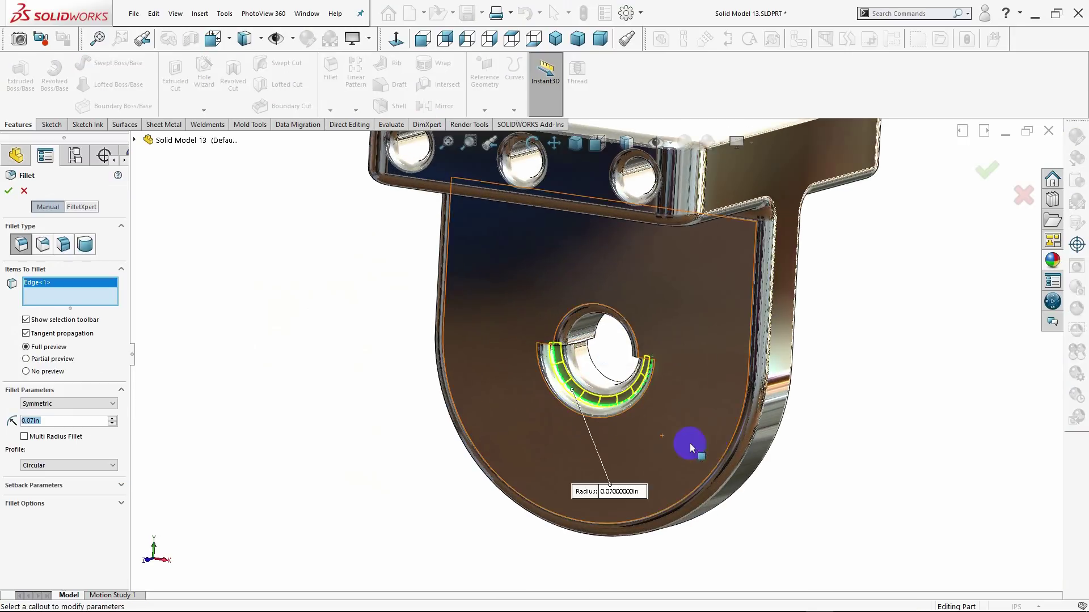
middle_click_drag(690, 445, 590, 457)
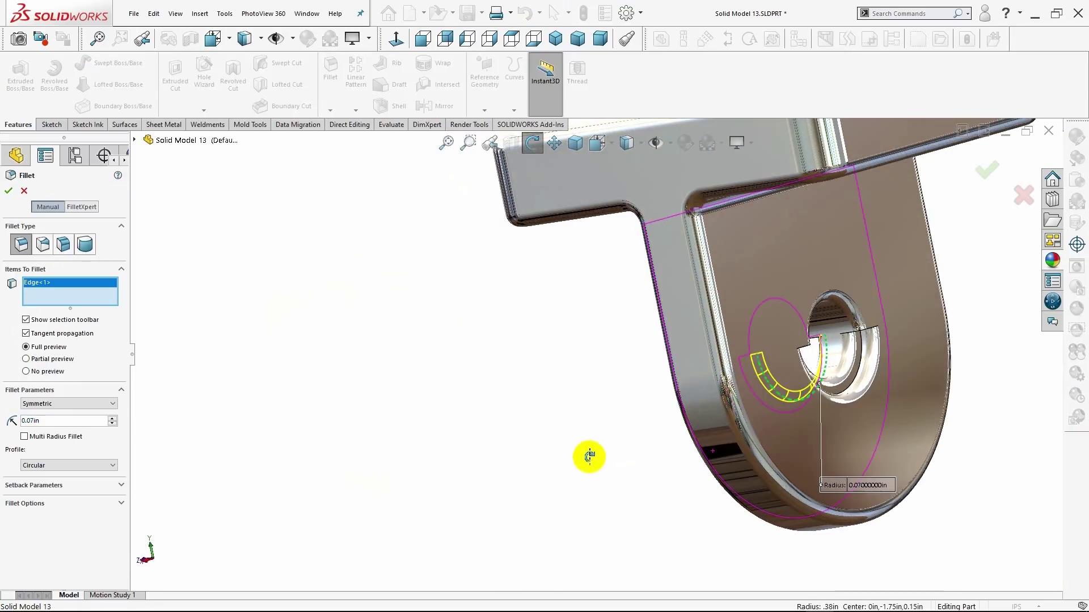
left_click(849, 391)
mouse_move(826, 418)
middle_mouse_down()
mouse_move(782, 341)
mouse_move(792, 349)
middle_mouse_up()
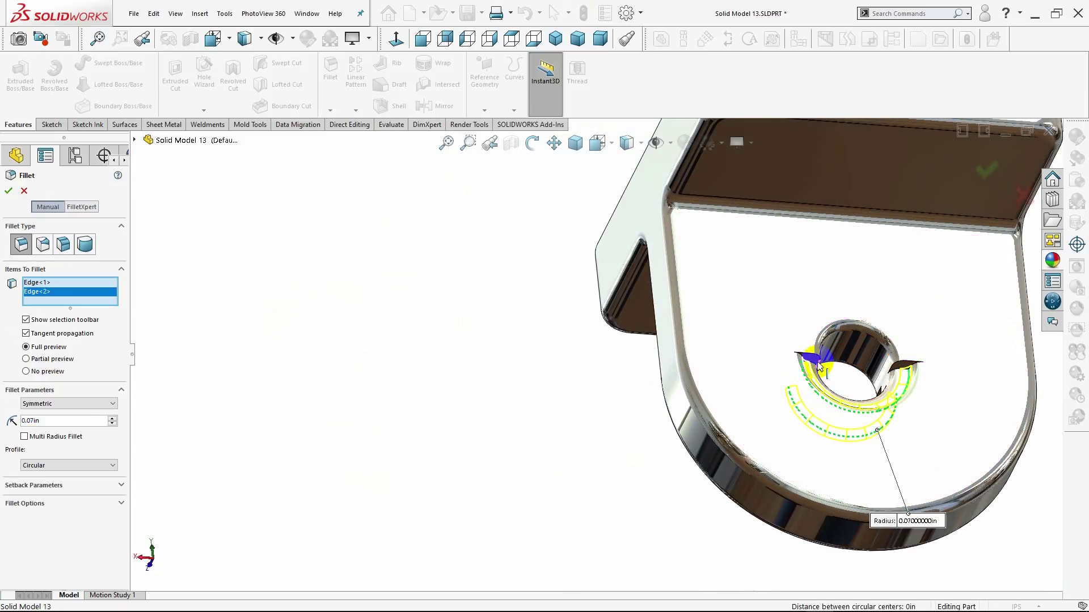
left_click(818, 367)
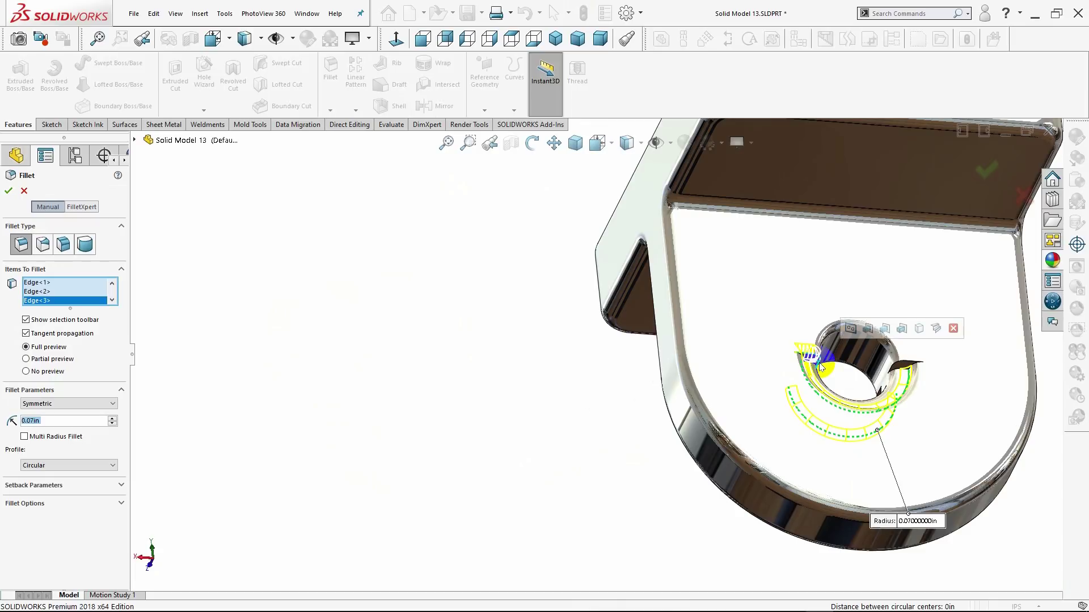
mouse_move(821, 367)
middle_mouse_down()
mouse_move(775, 340)
mouse_move(853, 378)
middle_mouse_up()
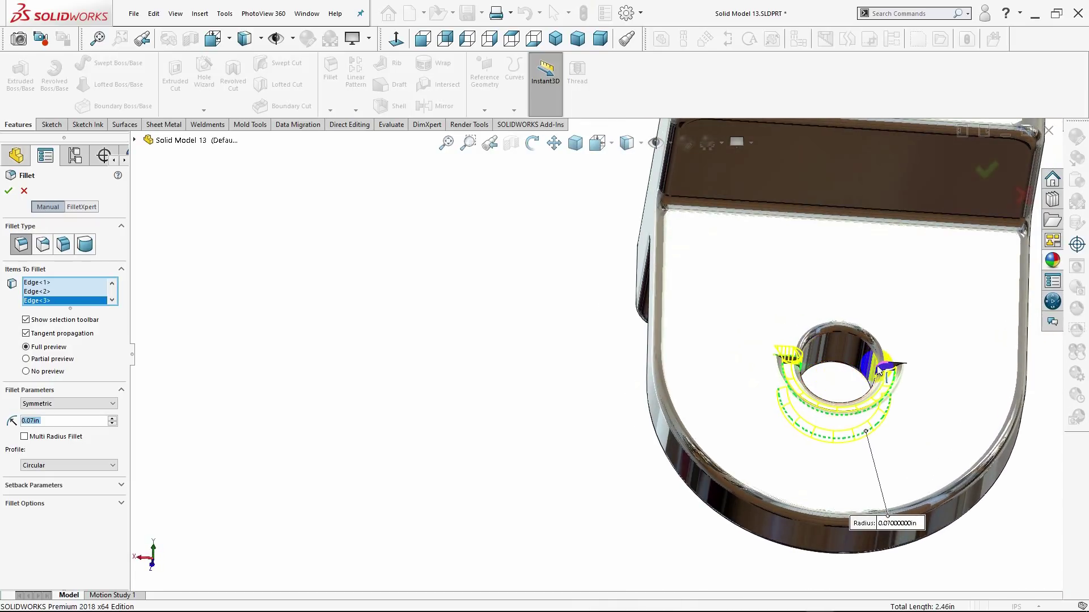
left_click(879, 369)
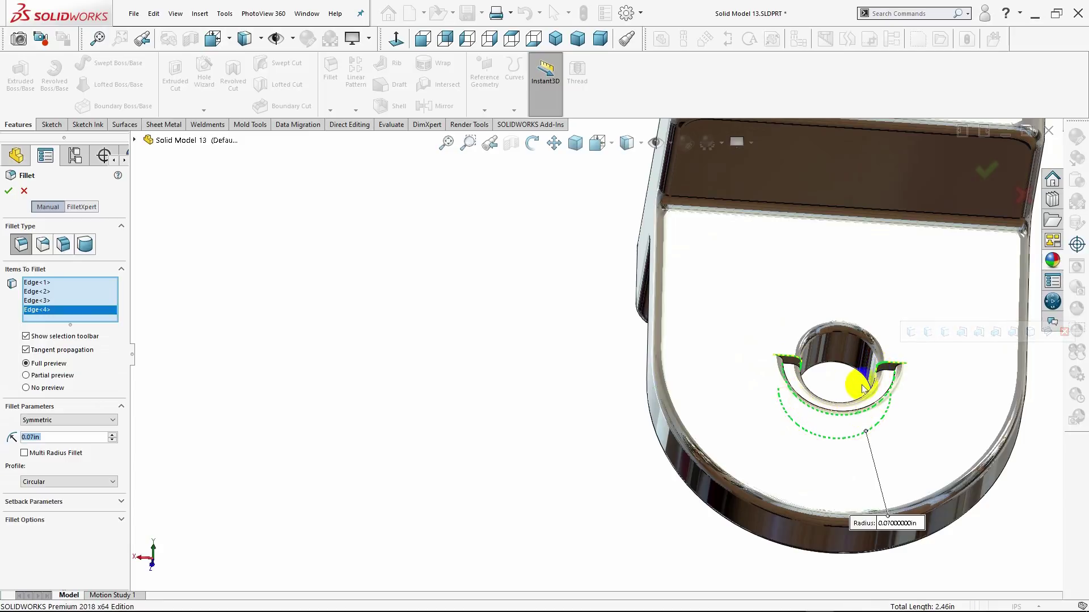
mouse_move(792, 402)
middle_mouse_down()
mouse_move(768, 420)
mouse_move(780, 454)
middle_mouse_up()
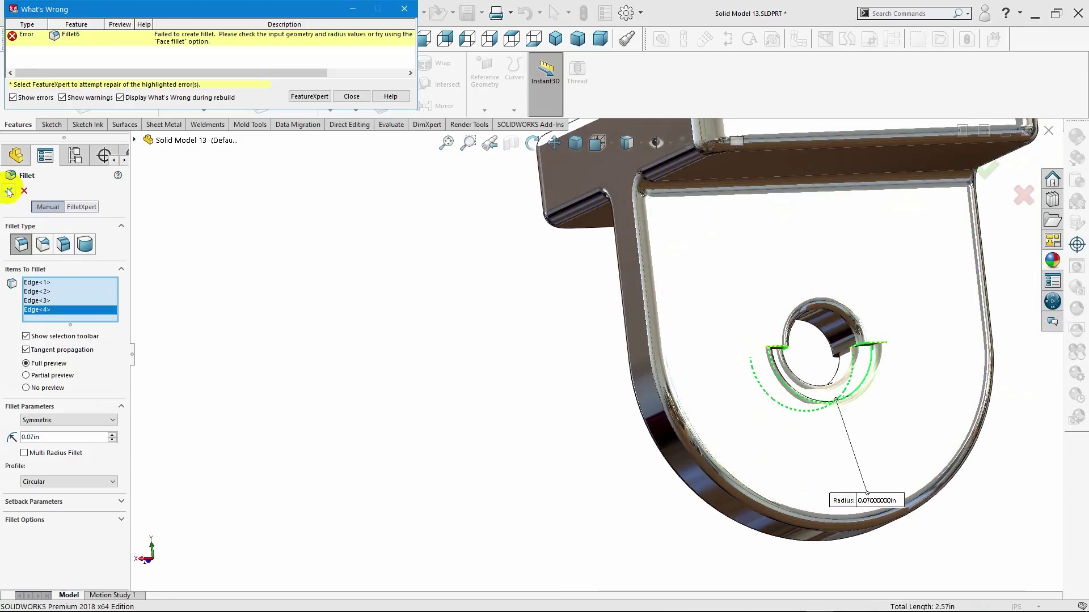
Delete the failing Edge<4> and create Fillet7 on the three remaining tab-hole edges
left_click(339, 106)
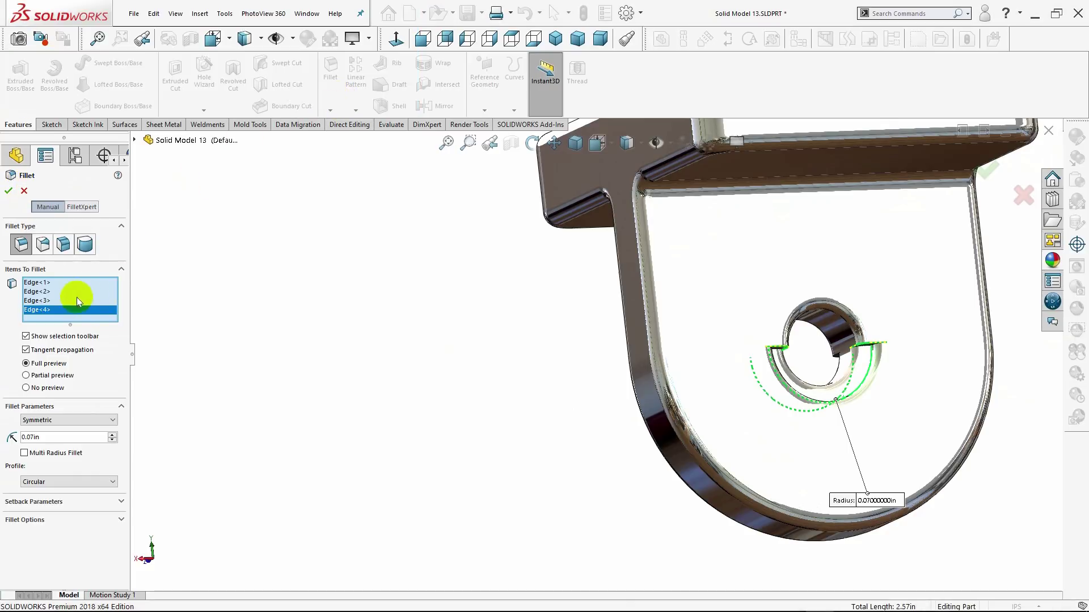
right_click(52, 313)
left_click(79, 332)
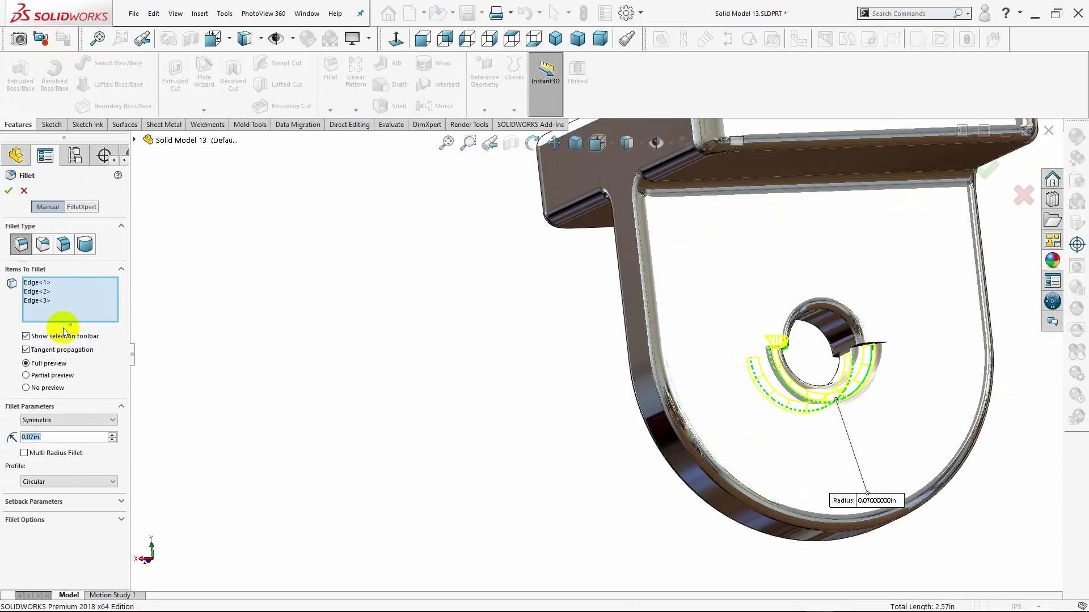
left_click(13, 191)
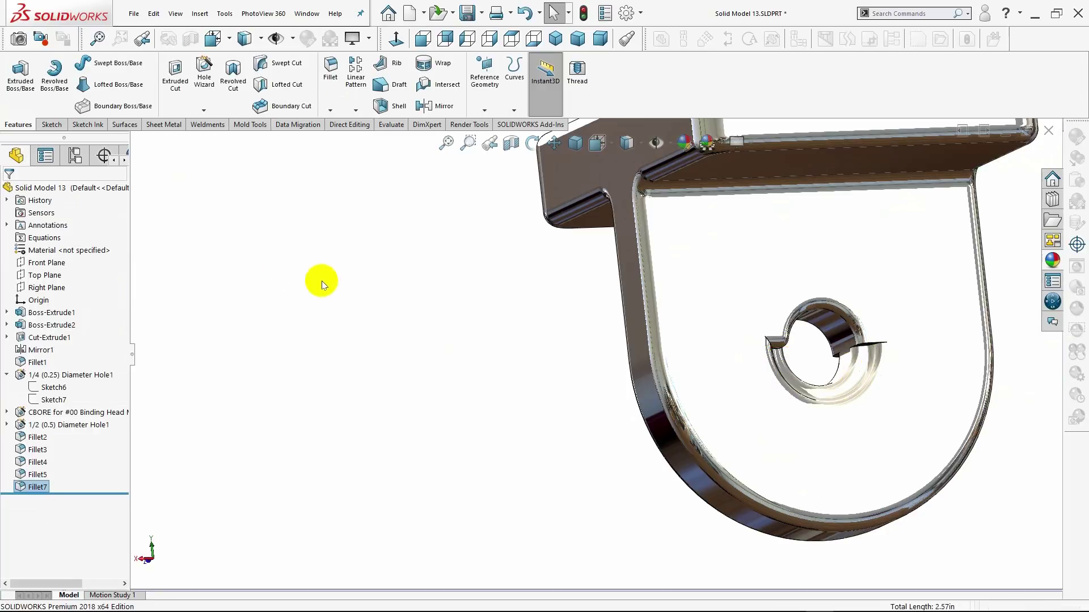
mouse_move(318, 282)
middle_mouse_down()
mouse_move(285, 260)
mouse_move(364, 299)
mouse_move(340, 291)
middle_mouse_up()
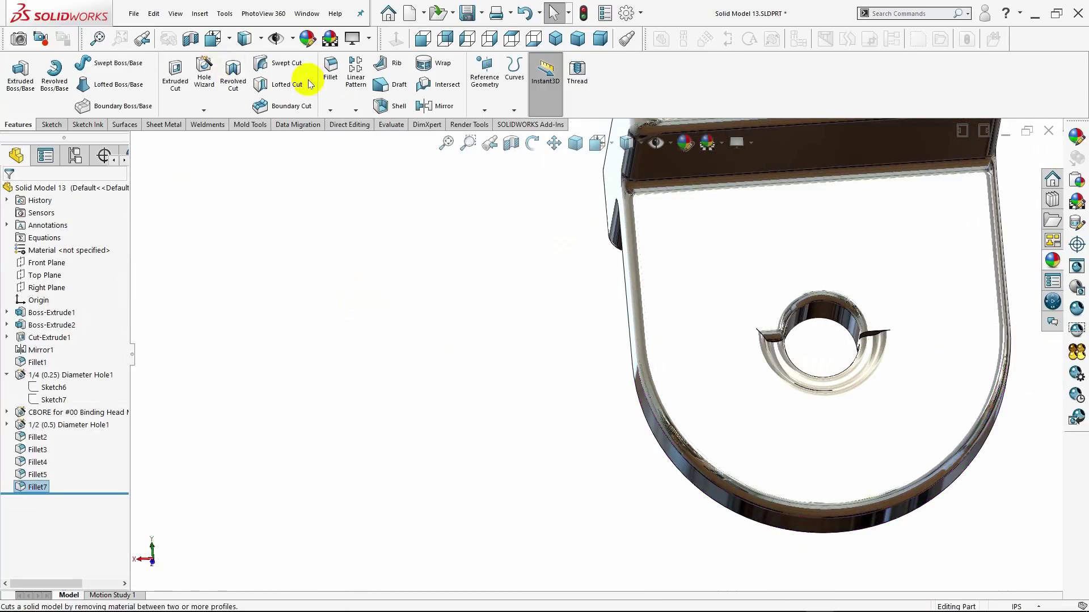
Fillet the remaining tab-hole edge at 0.07 in as Fillet8
left_click(845, 335)
key("Return")
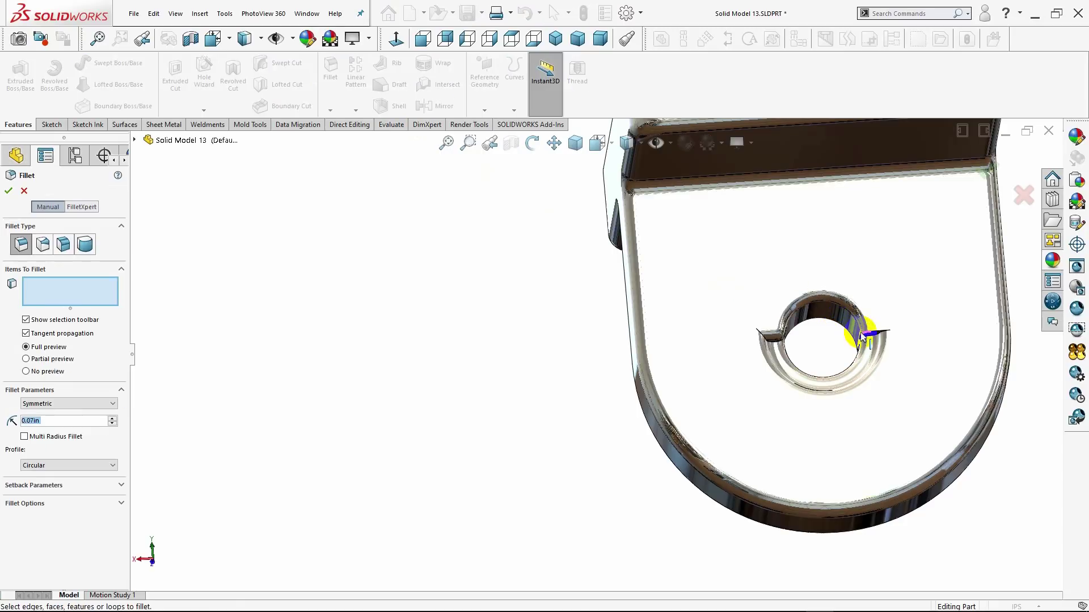
left_click(8, 193)
mouse_move(499, 357)
middle_mouse_down()
mouse_move(581, 384)
mouse_move(697, 371)
mouse_move(565, 373)
middle_mouse_up()
Fillet two more tab-hole edges under the top flange at 0.07 in as Fillet9
scroll(454, 379, "up", 3)
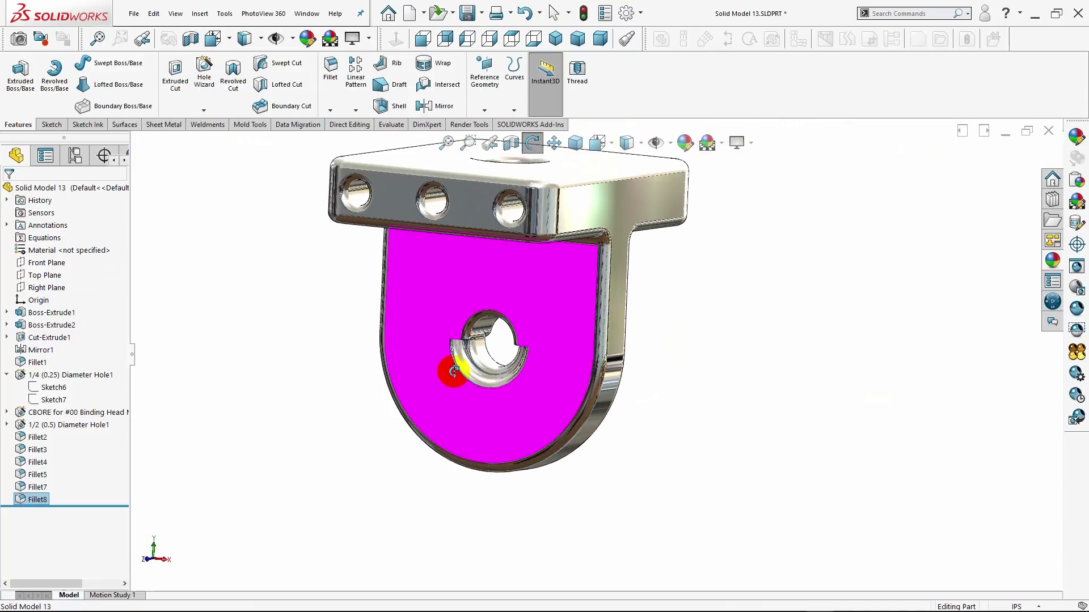
middle_click_drag(445, 369, 665, 399)
middle_click_drag(452, 406, 449, 352)
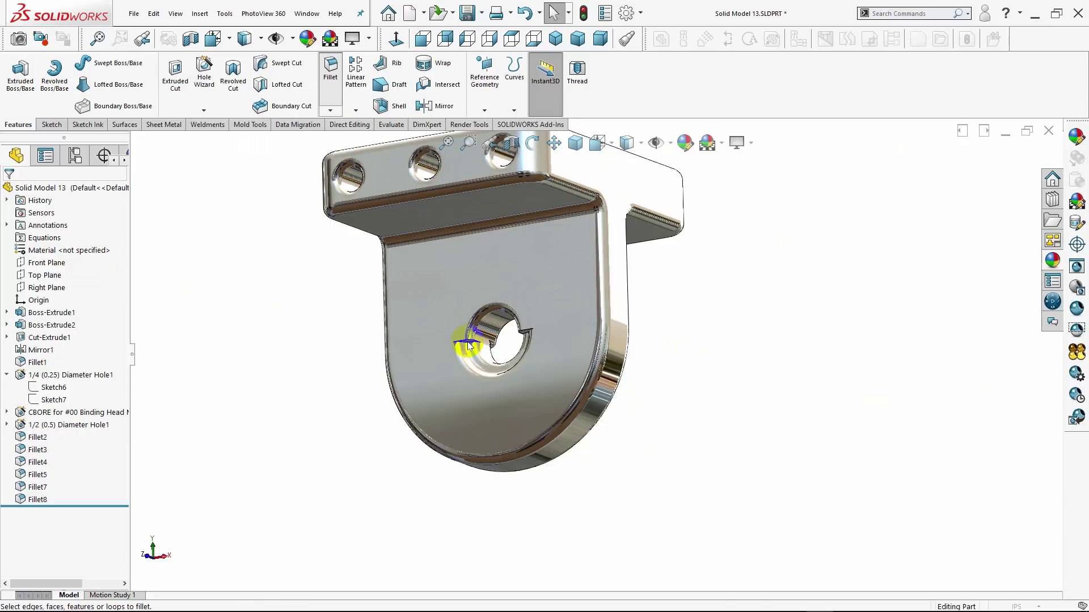
left_click(467, 338)
mouse_move(516, 352)
middle_mouse_down()
mouse_move(567, 353)
mouse_move(564, 338)
middle_mouse_up()
left_click(500, 336)
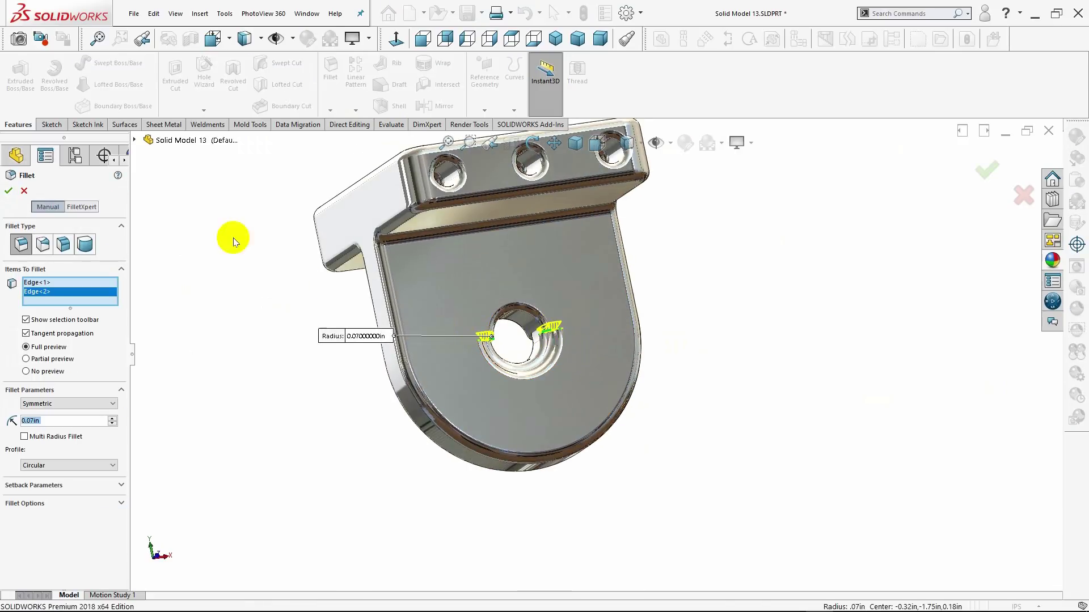
left_click(6, 193)
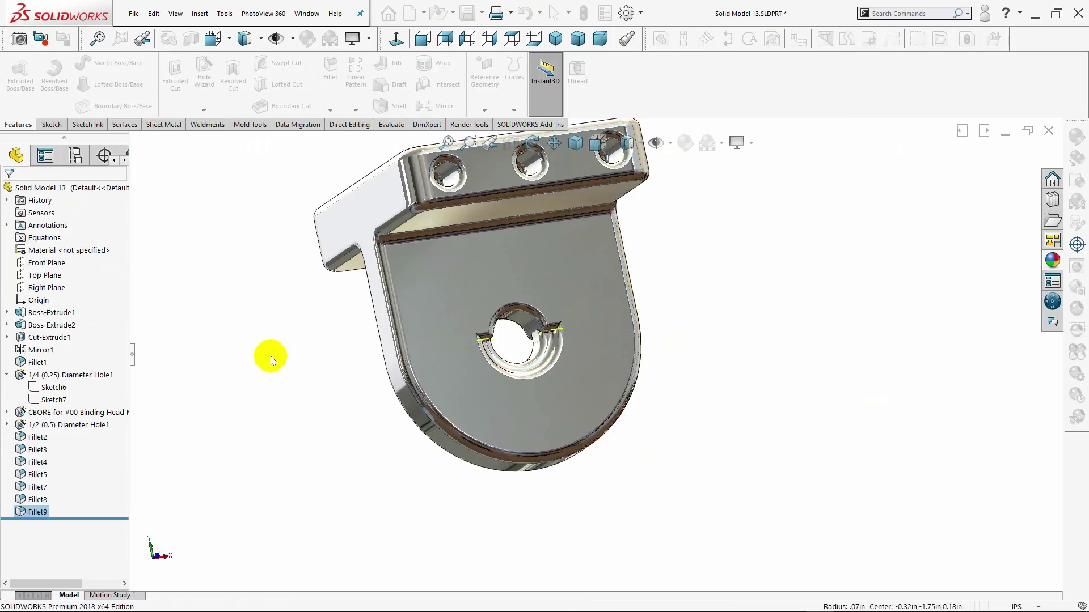
mouse_move(267, 353)
middle_mouse_down()
mouse_move(182, 284)
mouse_move(219, 314)
mouse_move(240, 361)
mouse_move(296, 397)
mouse_move(452, 365)
mouse_move(486, 376)
mouse_move(426, 440)
middle_mouse_up()
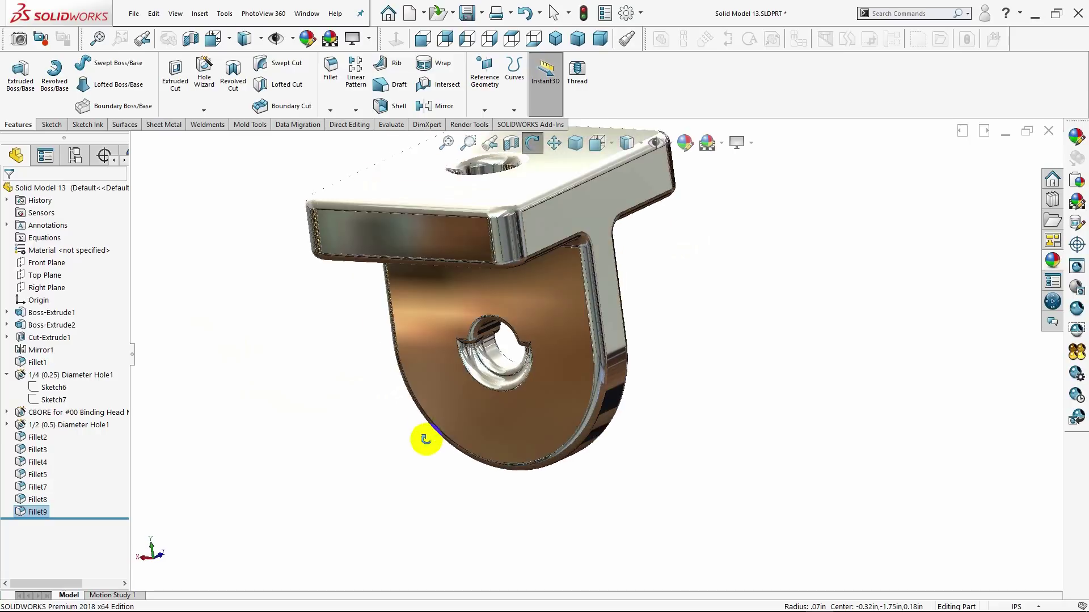
left_click(556, 40)
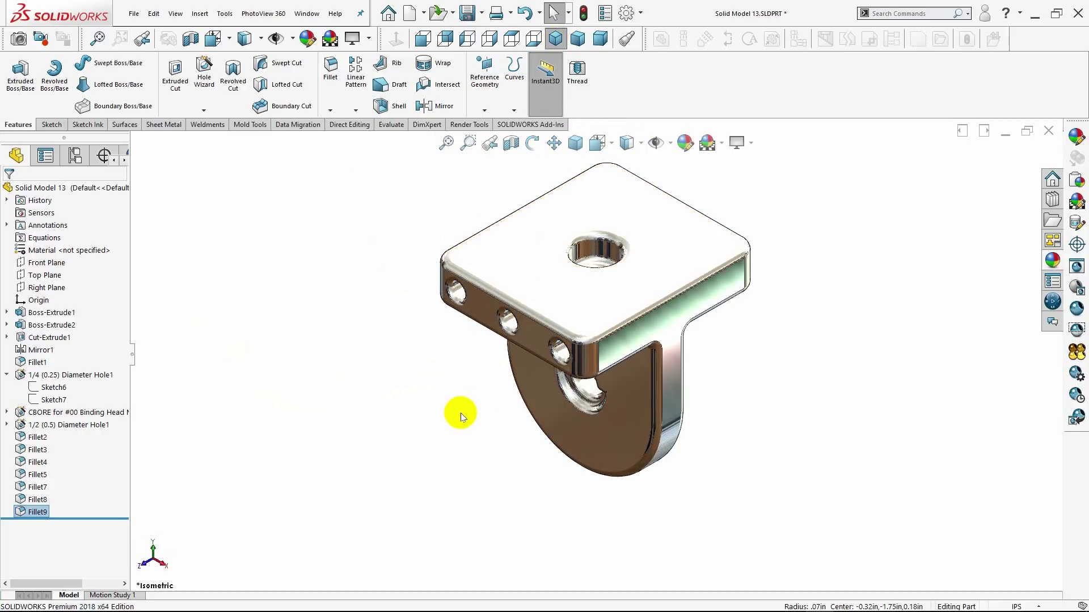
mouse_move(460, 406)
middle_mouse_down()
mouse_move(397, 350)
mouse_move(357, 357)
mouse_move(420, 381)
mouse_move(474, 433)
mouse_move(456, 482)
mouse_move(423, 479)
mouse_move(323, 415)
mouse_move(304, 462)
mouse_move(421, 423)
mouse_move(486, 381)
mouse_move(486, 316)
mouse_move(451, 294)
mouse_move(432, 255)
mouse_move(467, 180)
mouse_move(448, 236)
mouse_move(454, 282)
mouse_move(539, 384)
middle_mouse_up()
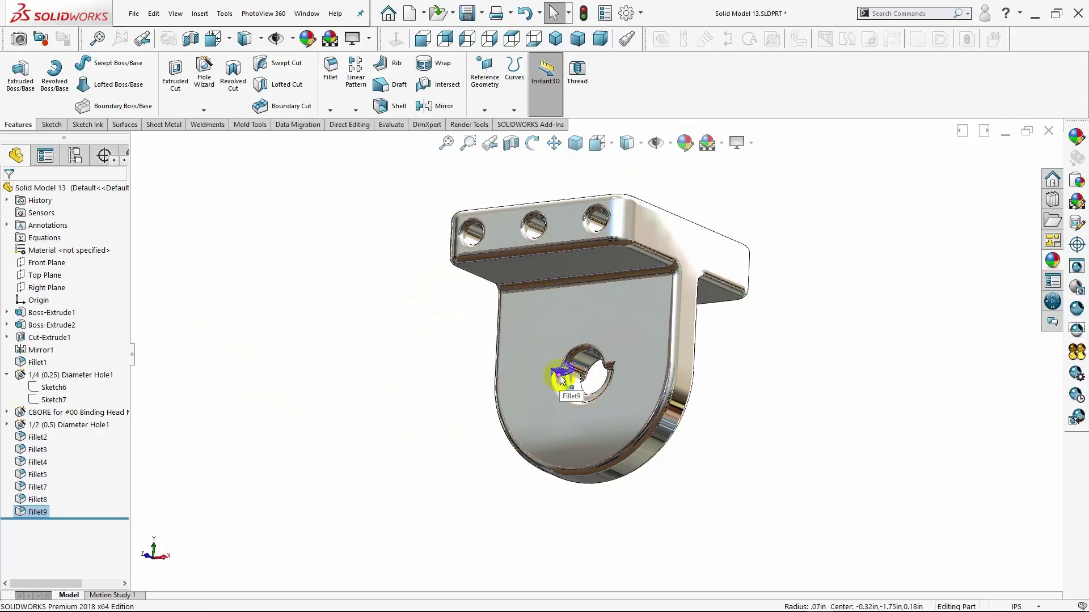
Fillet the four notch edges meeting the tab's shaft hole at 0.07 in as Fillet10
scroll(559, 377, "down", 3)
scroll(538, 393, "down", 3)
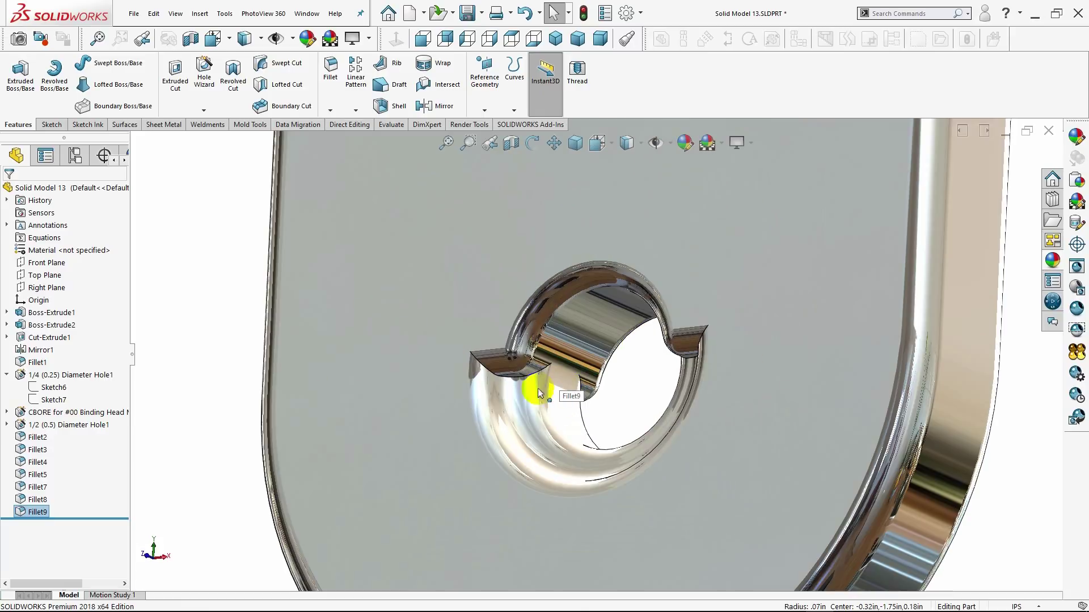
left_click(506, 381)
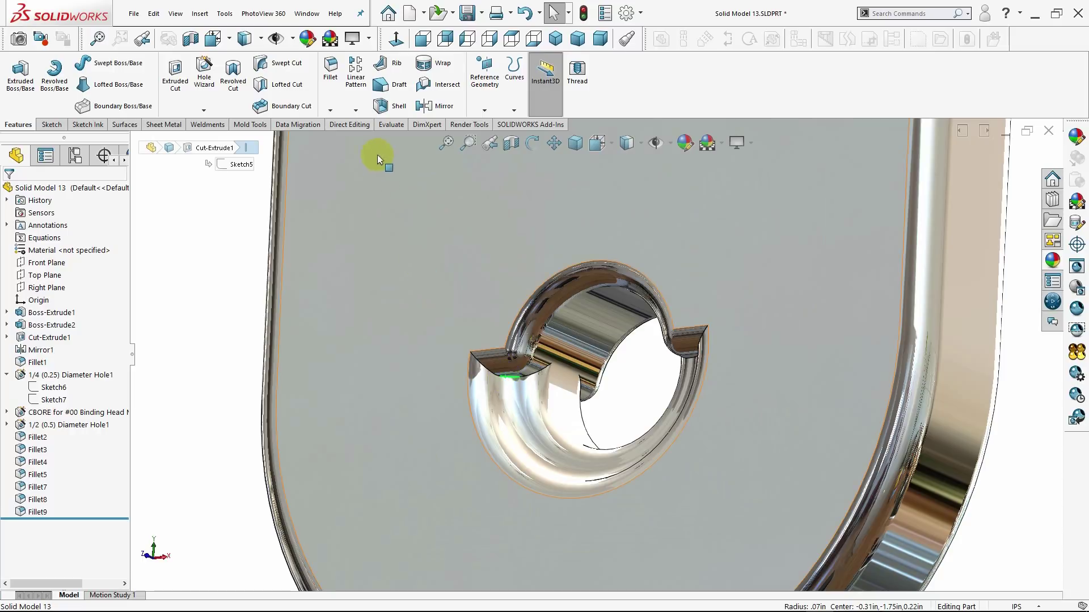
left_click(336, 85)
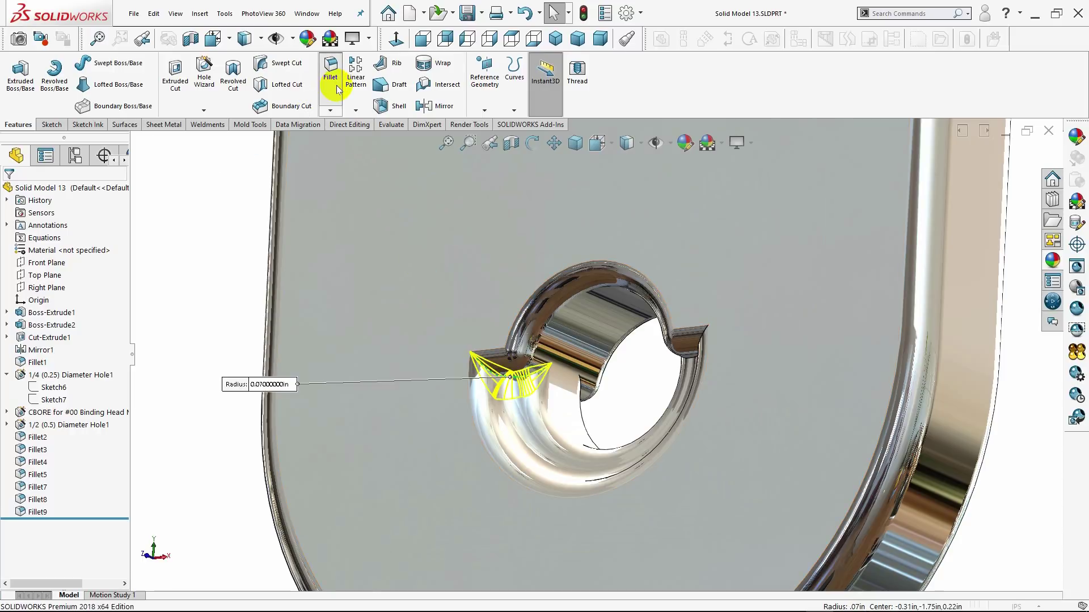
middle_click_drag(577, 449, 642, 444)
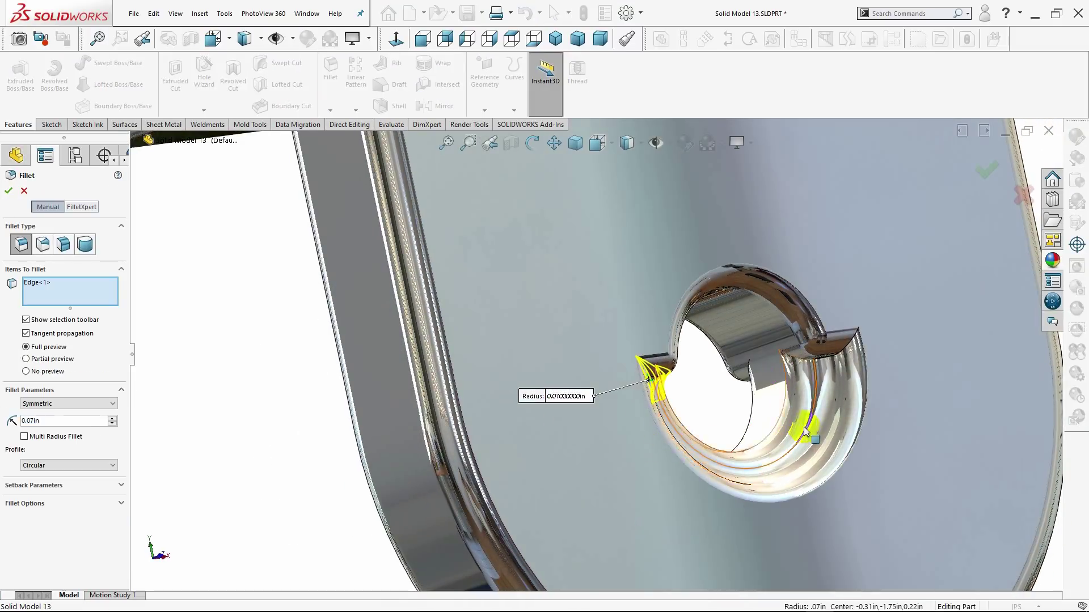
left_click(815, 366)
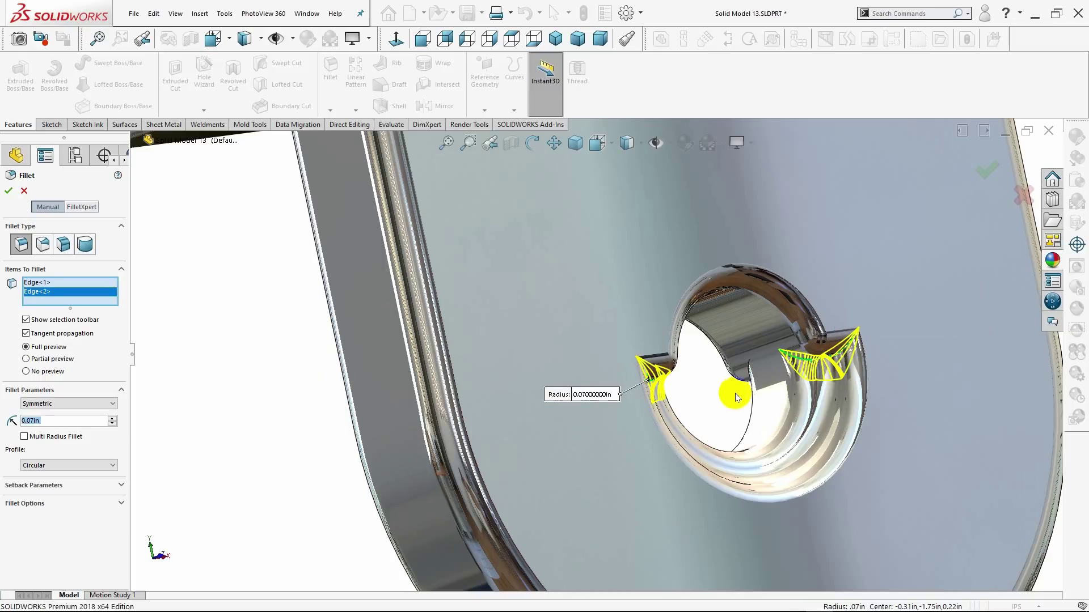
middle_click_drag(814, 365, 885, 363)
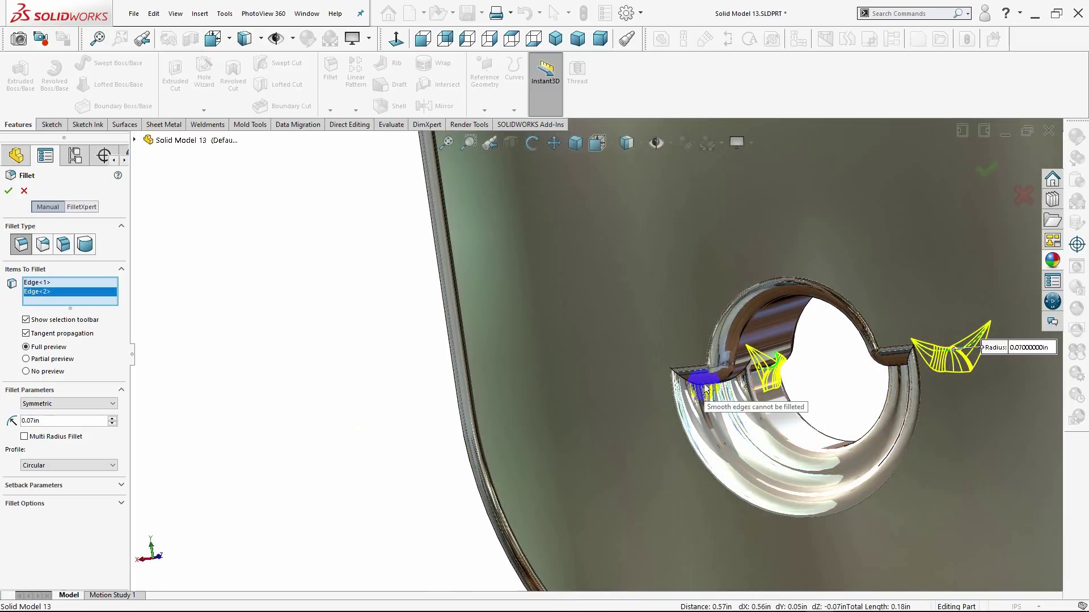
left_click(696, 388)
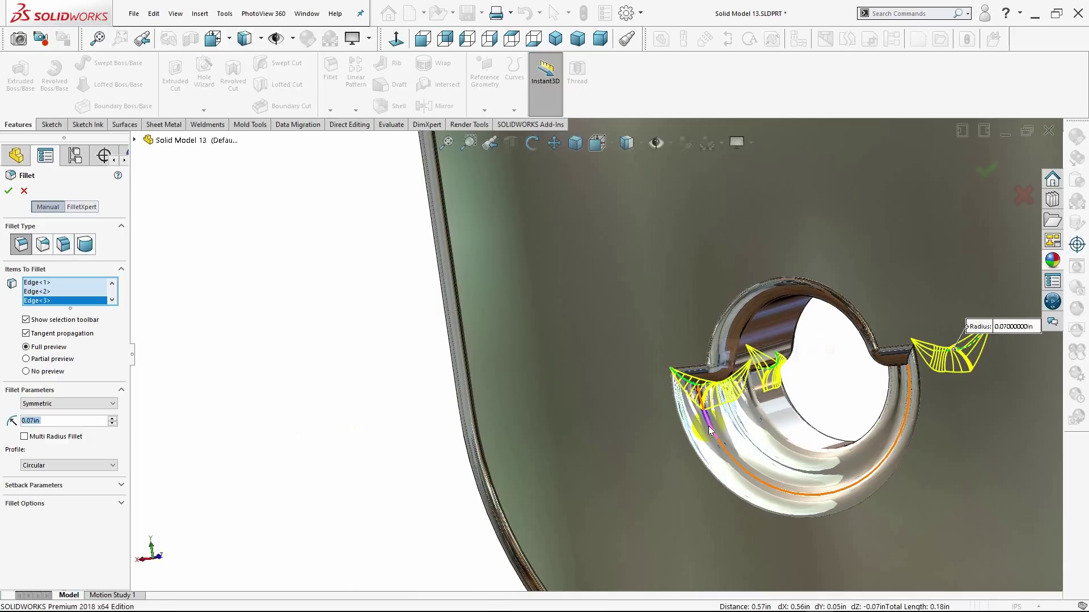
mouse_move(709, 431)
middle_mouse_down()
mouse_move(721, 408)
mouse_move(860, 387)
middle_mouse_up()
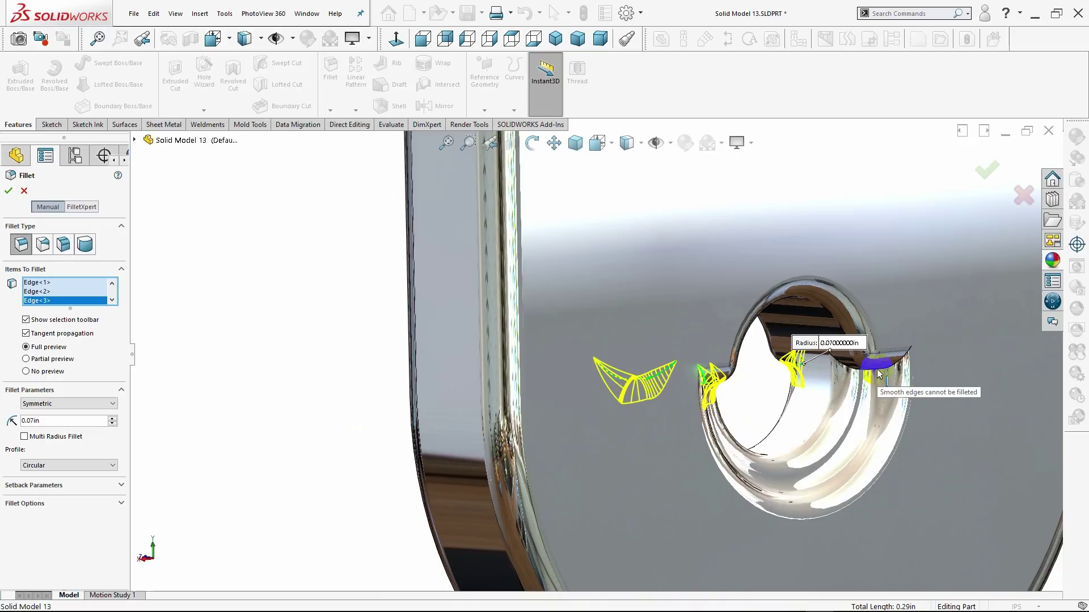
left_click(886, 371)
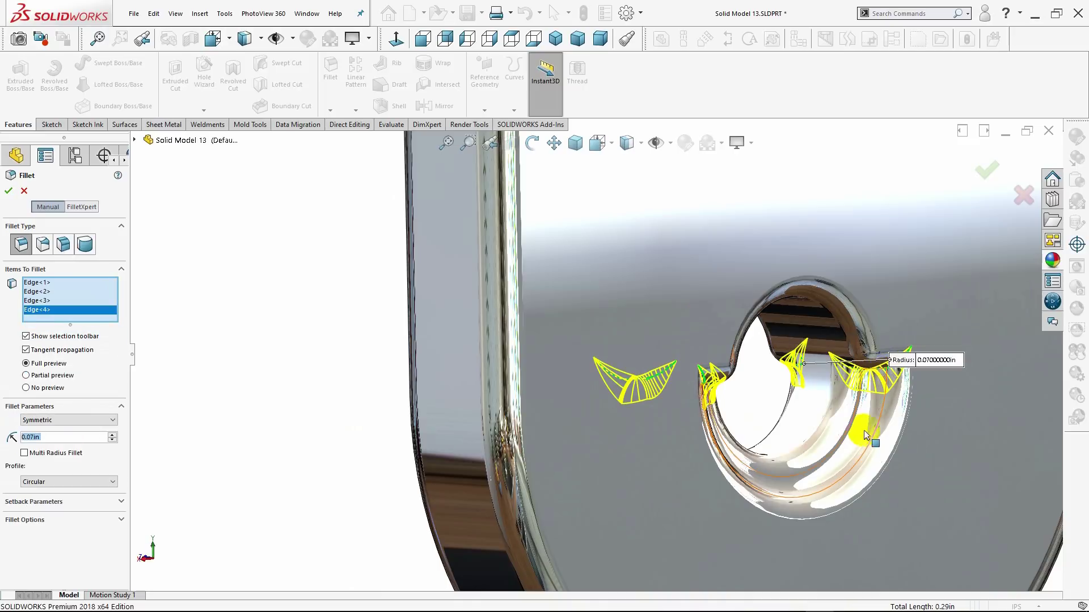
middle_click_drag(852, 448, 636, 427)
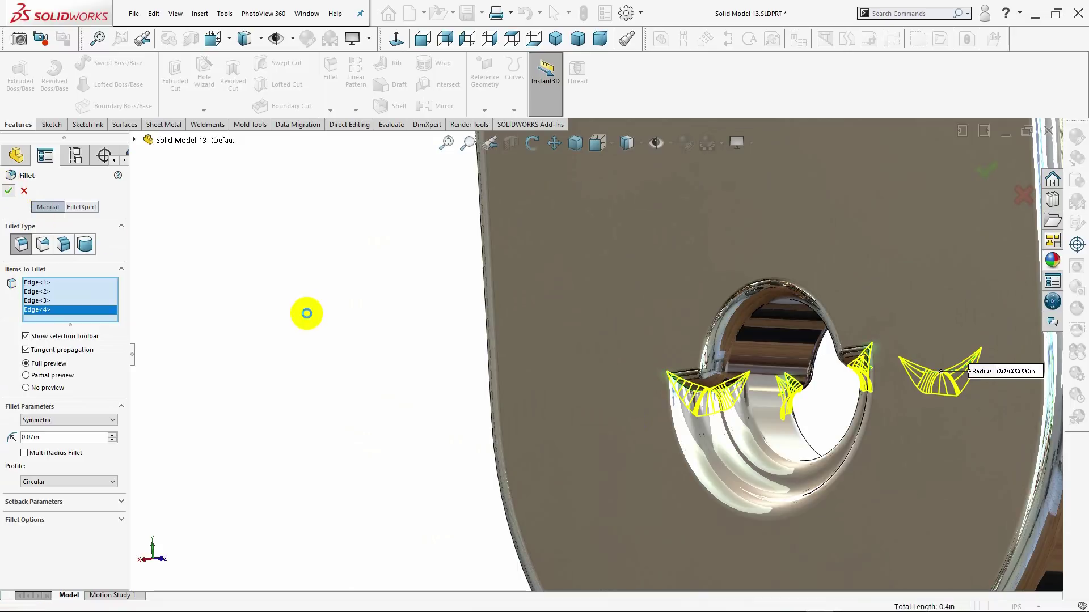
mouse_move(331, 353)
middle_mouse_down()
mouse_move(434, 361)
mouse_move(486, 343)
mouse_move(274, 391)
mouse_move(495, 373)
mouse_move(543, 346)
mouse_move(572, 363)
mouse_move(608, 353)
mouse_move(569, 304)
mouse_move(600, 352)
mouse_move(690, 369)
mouse_move(626, 401)
mouse_move(530, 384)
mouse_move(469, 393)
middle_mouse_up()
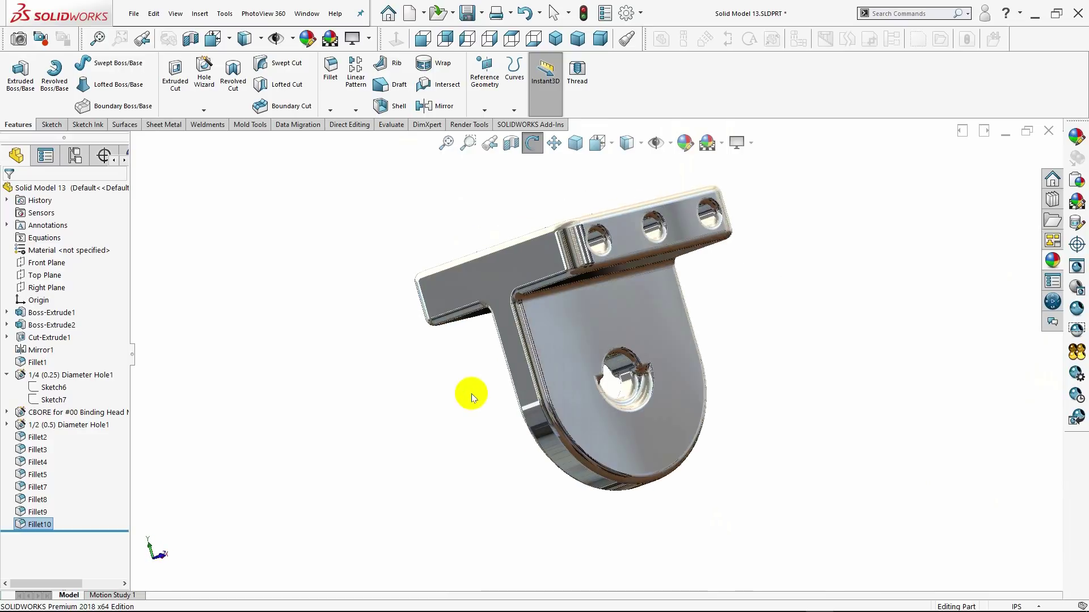
key("Escape")
From the isometric view, apply a Front Plane section cut through the bracket
left_click(561, 41)
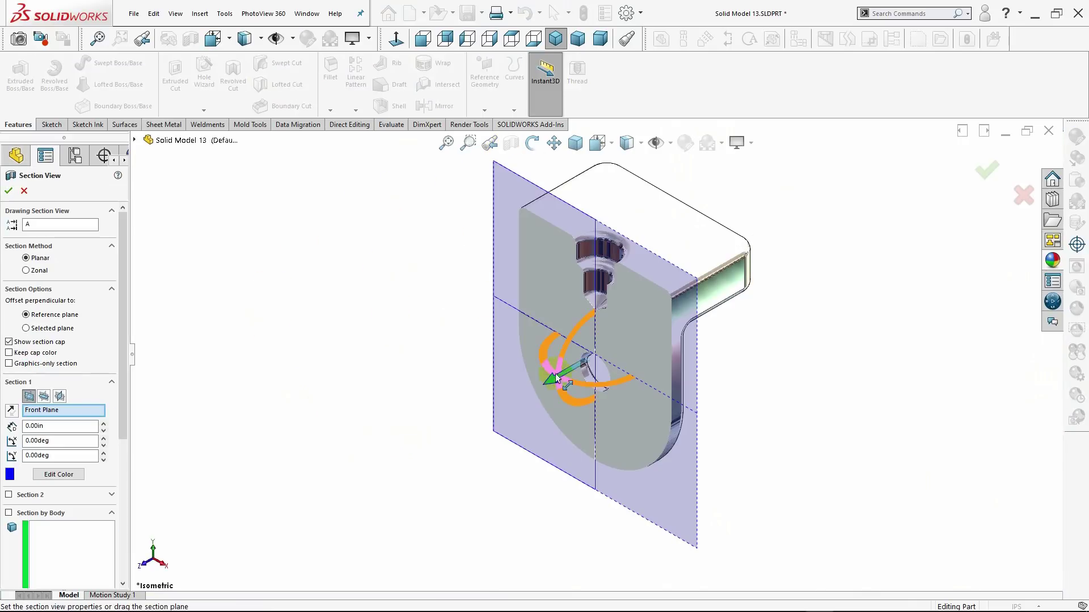
mouse_move(562, 372)
left_mouse_down()
mouse_move(630, 328)
mouse_move(552, 377)
left_mouse_up()
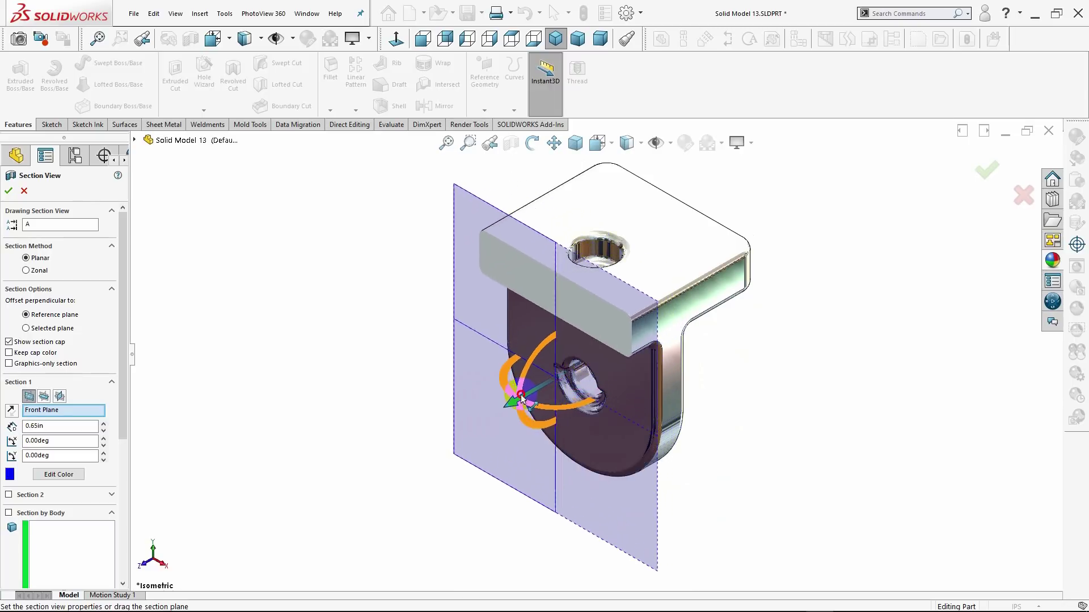
mouse_move(551, 376)
left_mouse_down()
mouse_move(469, 430)
mouse_move(520, 421)
left_mouse_up()
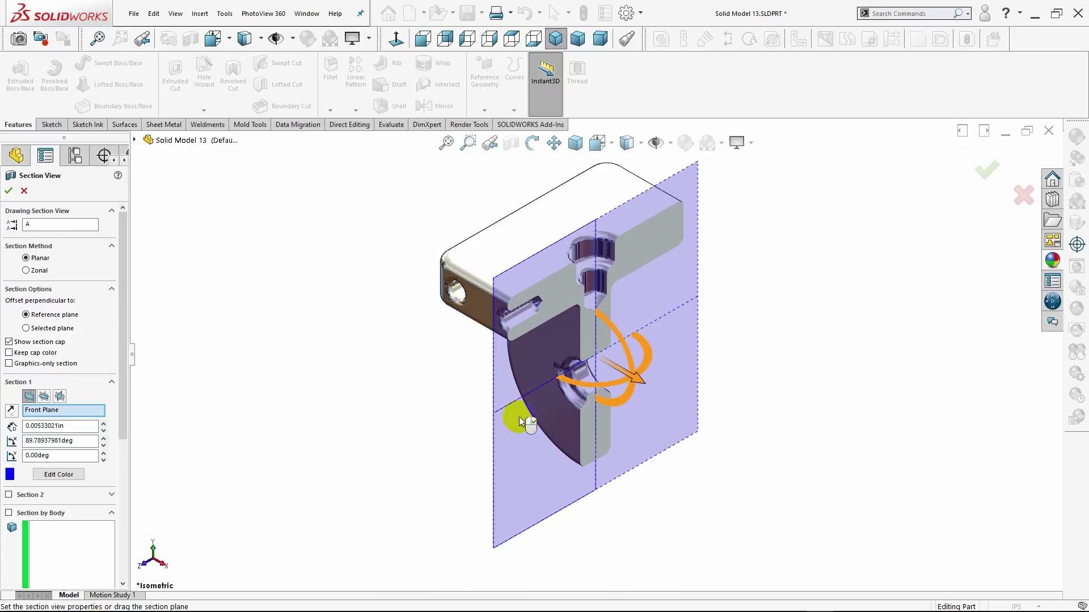
left_click(9, 190)
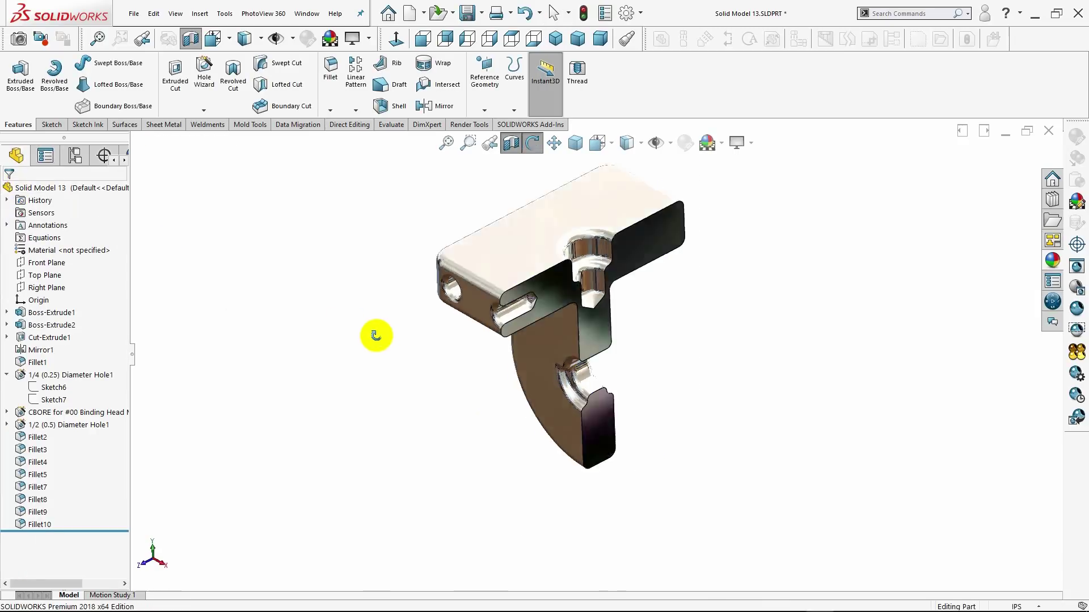
Inspect the sectioned bracket by orbiting and comparing isometric and dimetric views
mouse_move(376, 335)
left_mouse_down()
mouse_move(357, 289)
mouse_move(333, 277)
mouse_move(250, 306)
mouse_move(389, 304)
left_mouse_up()
key("Escape")
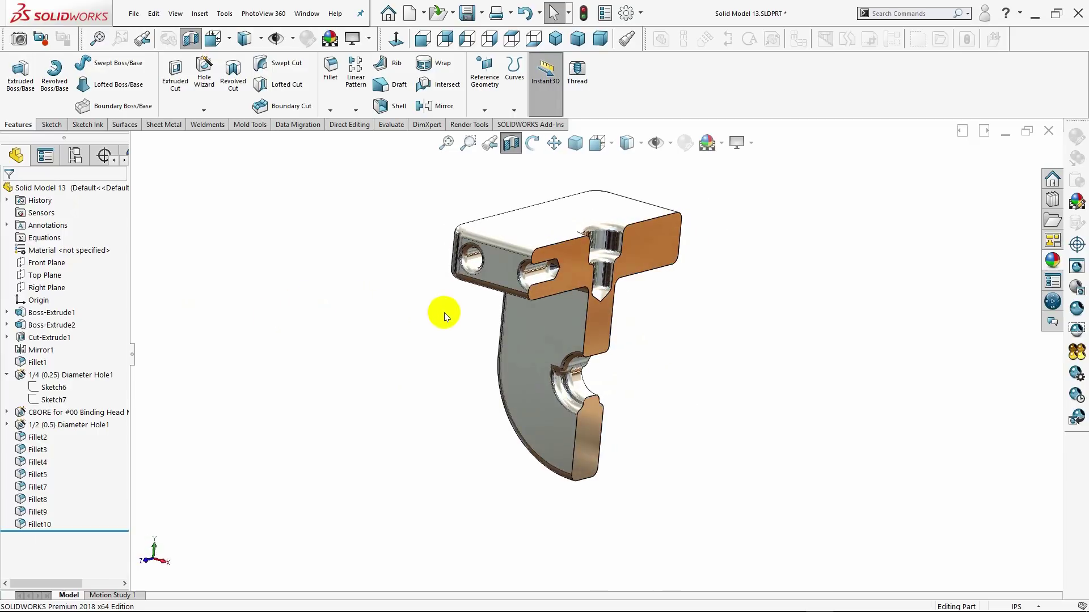
mouse_move(444, 312)
middle_mouse_down()
mouse_move(372, 299)
mouse_move(448, 300)
mouse_move(330, 291)
middle_mouse_up()
key("Escape")
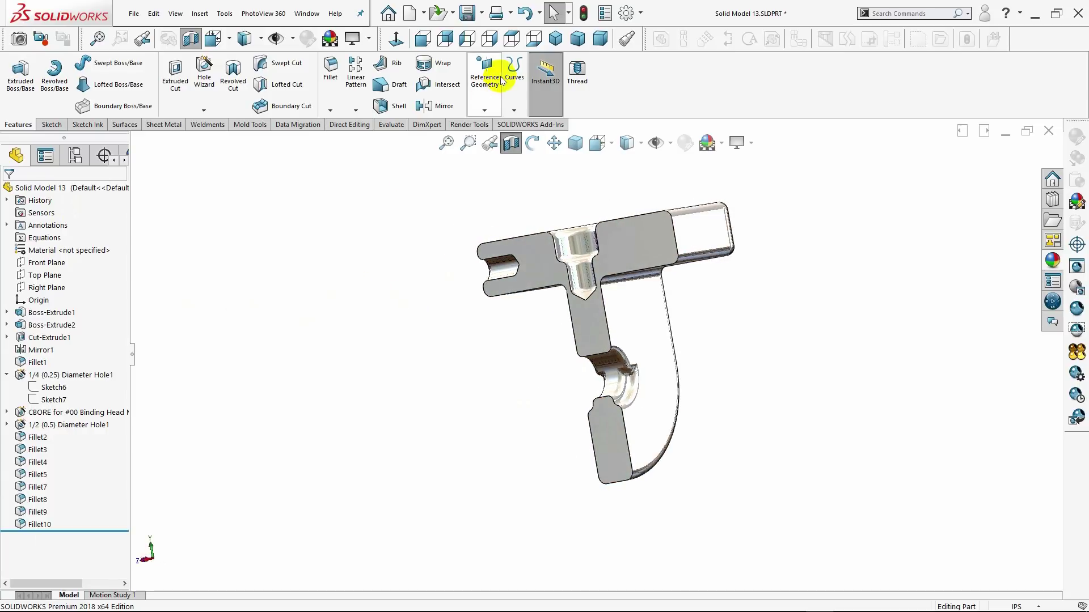
left_click(561, 43)
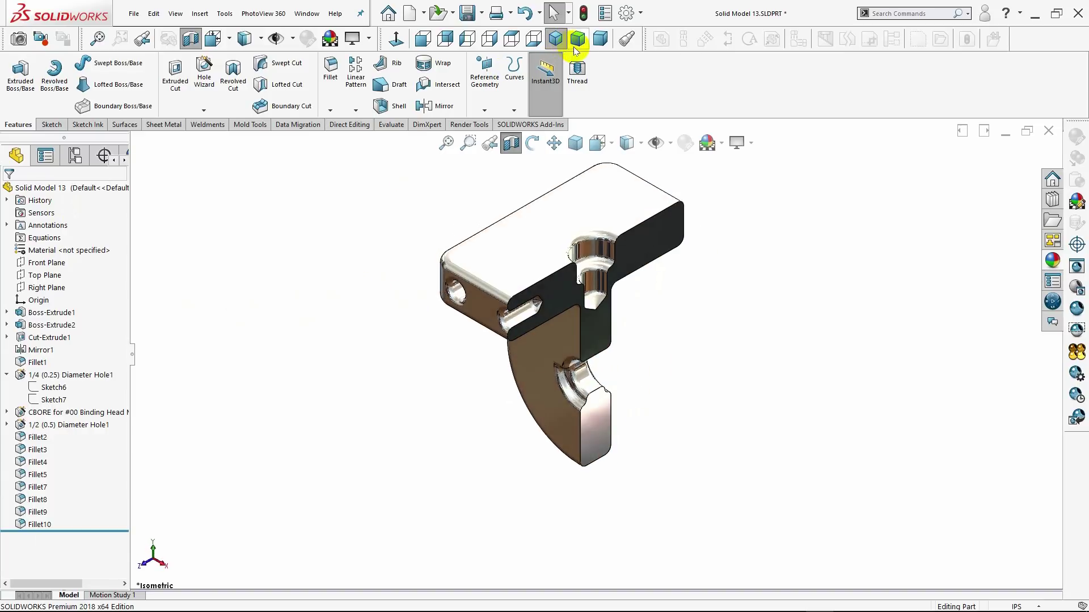
left_click(578, 41)
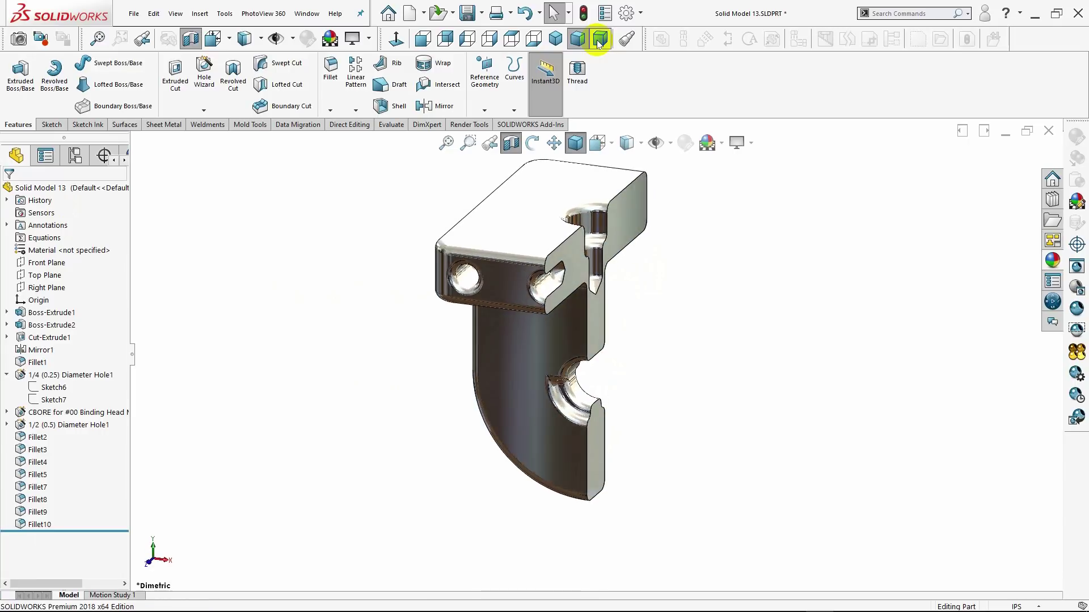
left_click(556, 37)
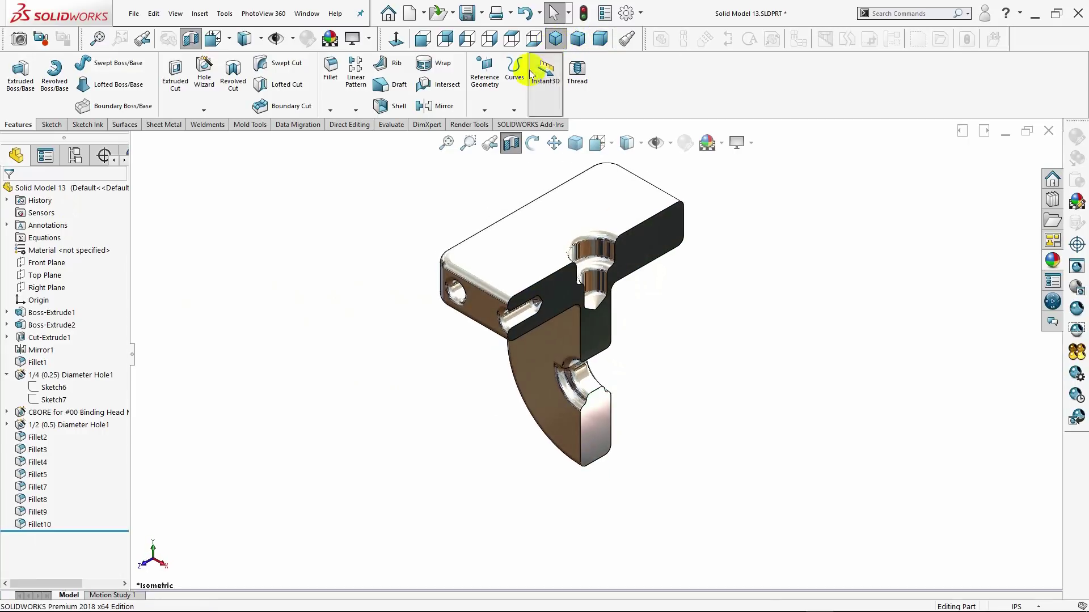
Turn off the section view and set the display style to Shaded without edges
left_click(511, 143)
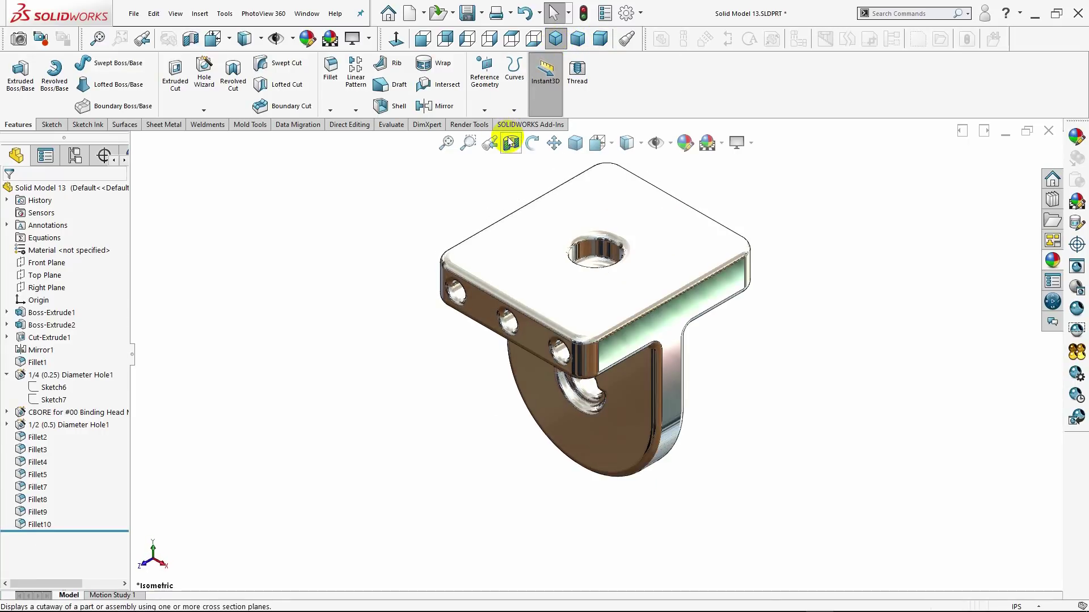
left_click(599, 39)
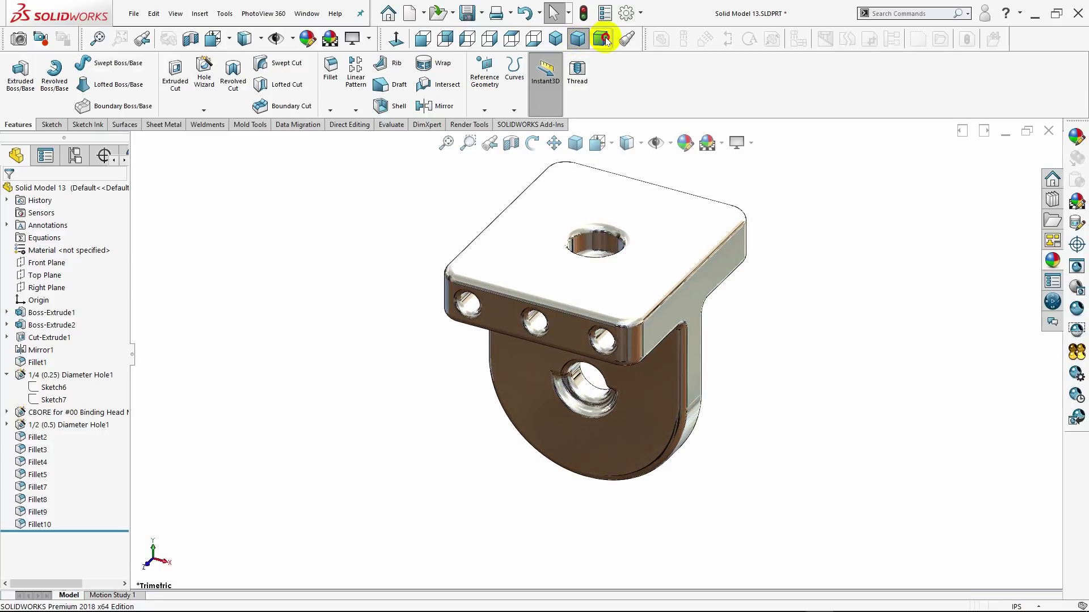
left_click(556, 38)
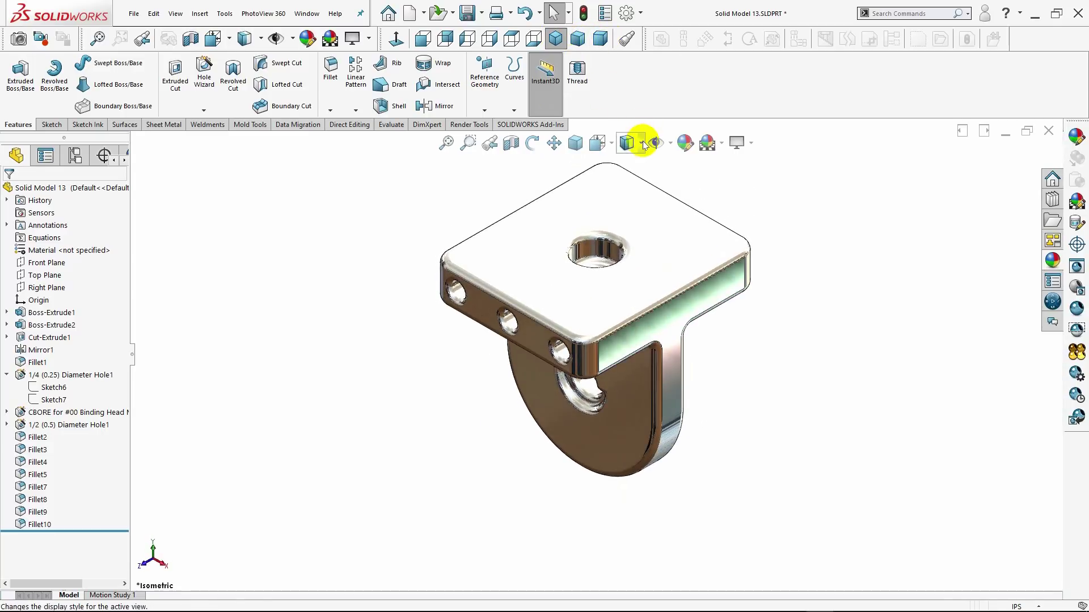
left_click(642, 145)
left_click(631, 187)
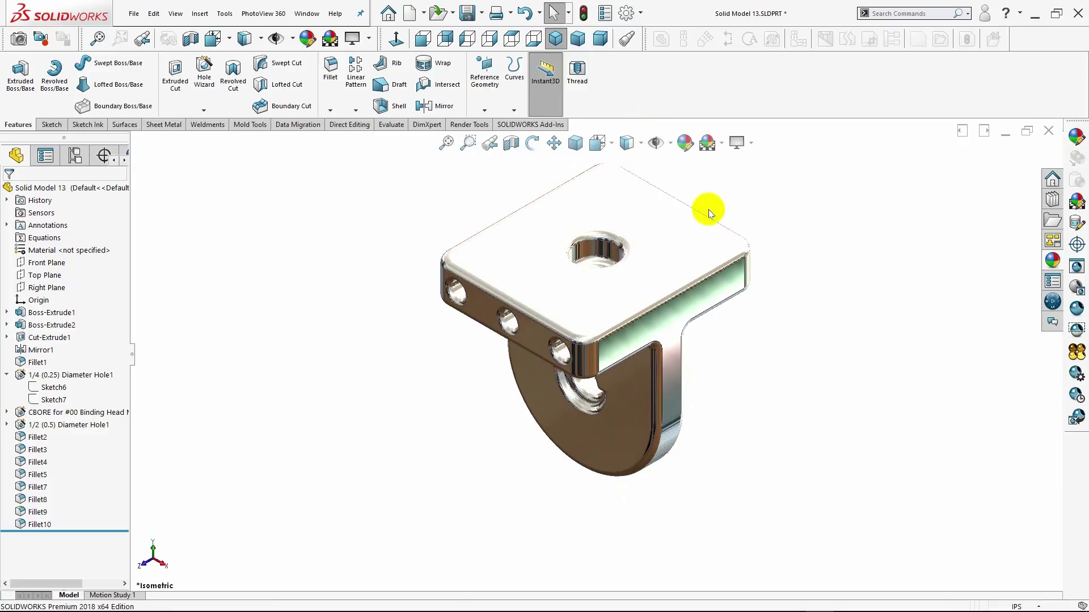